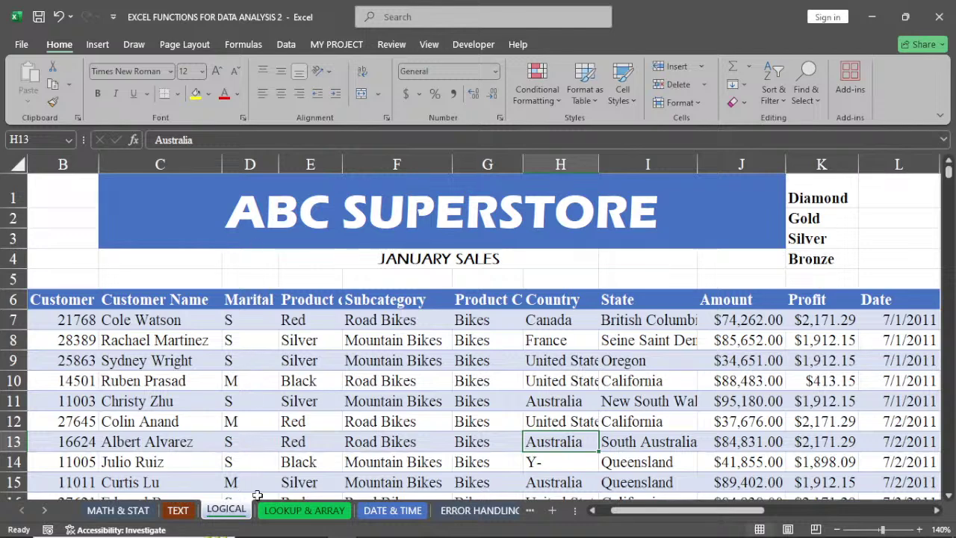
Examine the logical operators in N2:O4, the function headers in row 6 and the columns of the sales table
{"action": "left_click_drag", "start_coordinate": [654, 512], "coordinate": [714, 512]}
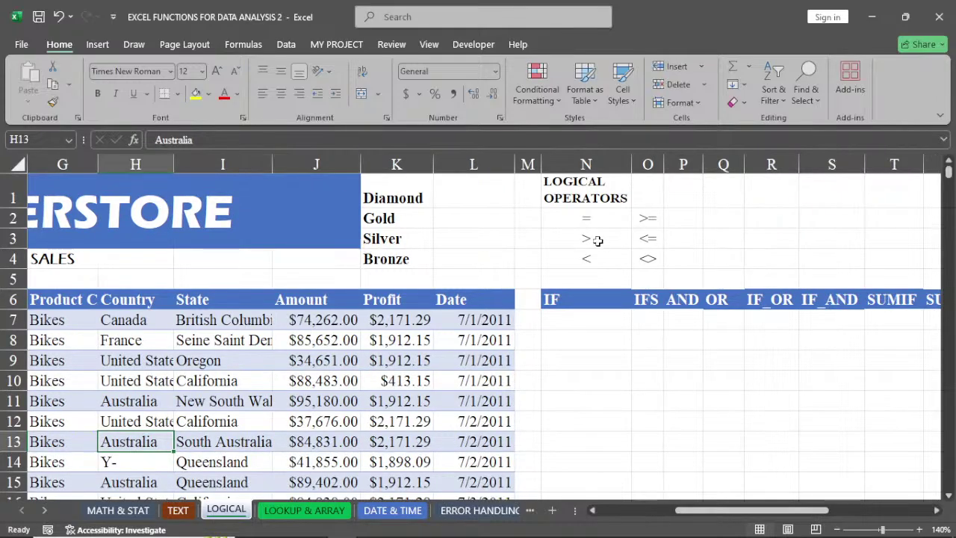
{"action": "left_click", "coordinate": [597, 306]}
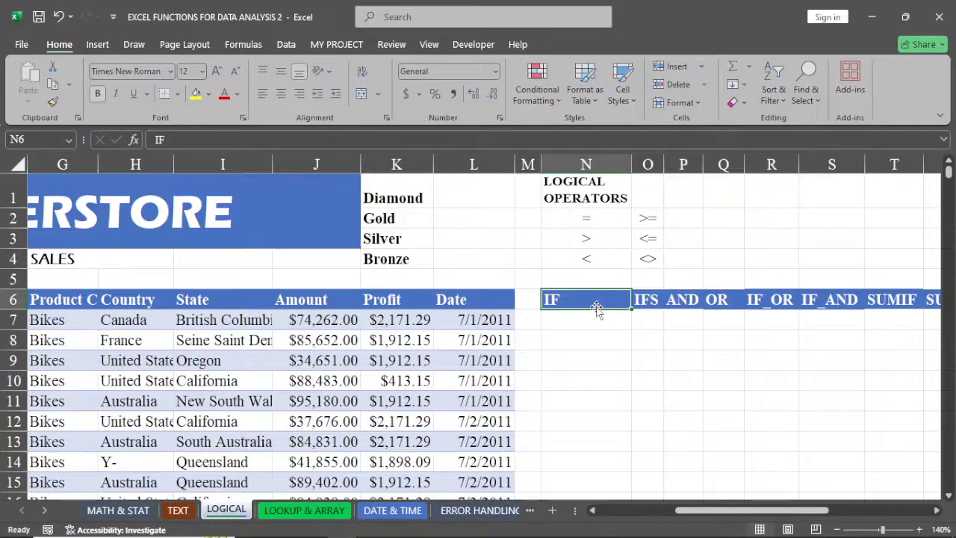
{"action": "left_click", "coordinate": [598, 240]}
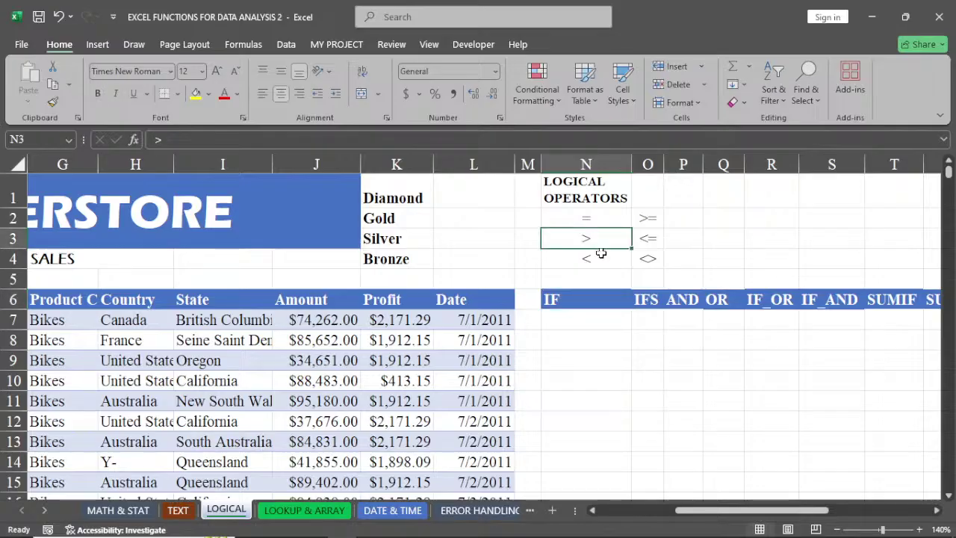
{"action": "key", "text": "Up"}
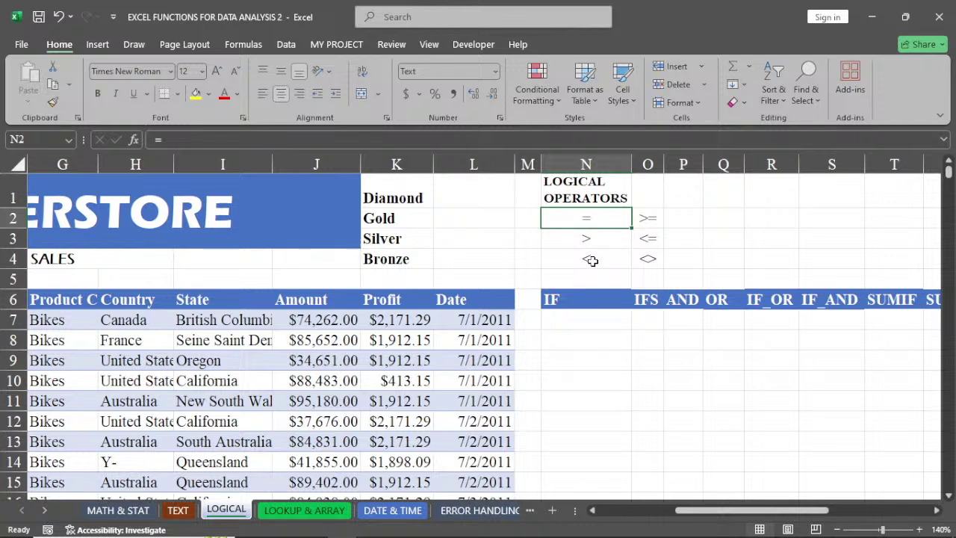
{"action": "left_click", "coordinate": [650, 223]}
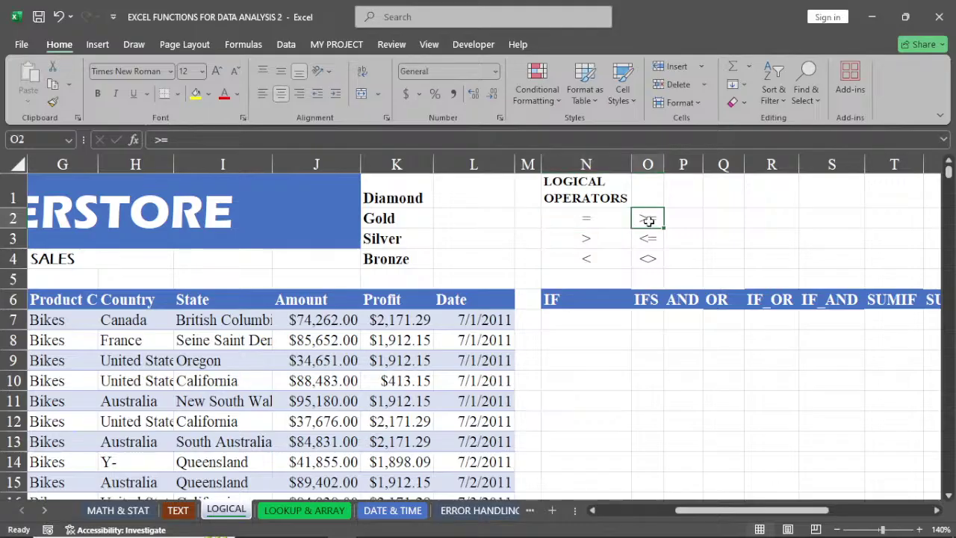
{"action": "left_click", "coordinate": [653, 261]}
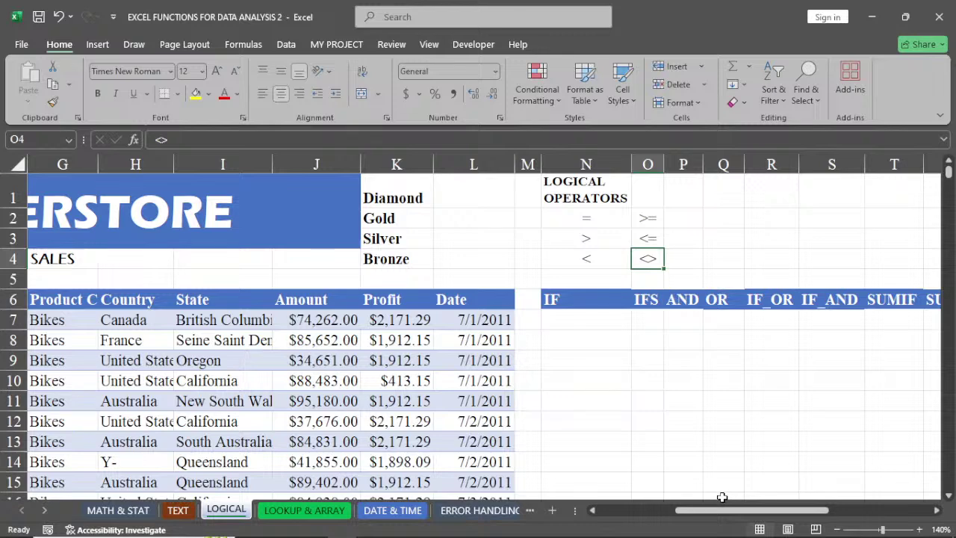
{"action": "left_click_drag", "start_coordinate": [725, 510], "coordinate": [702, 510]}
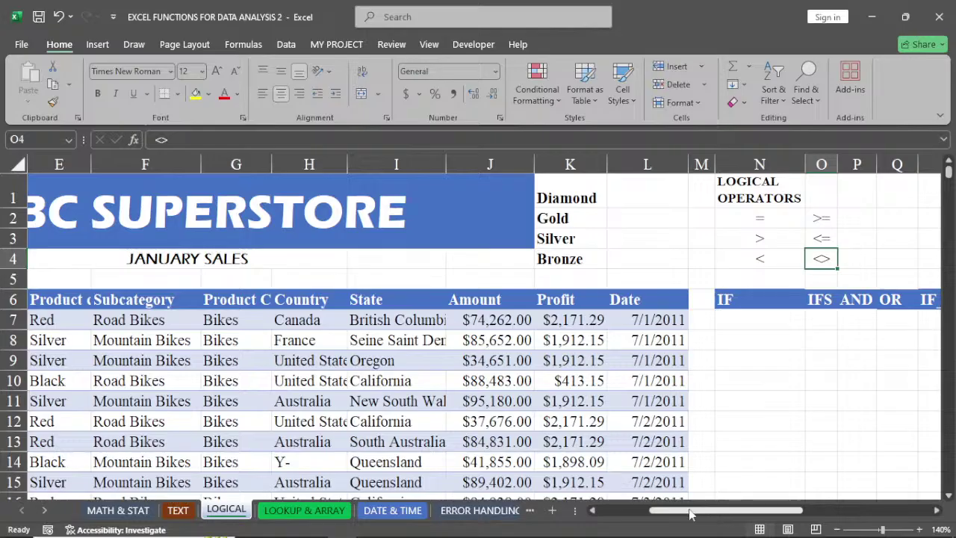
{"action": "left_click_drag", "start_coordinate": [690, 514], "coordinate": [638, 514]}
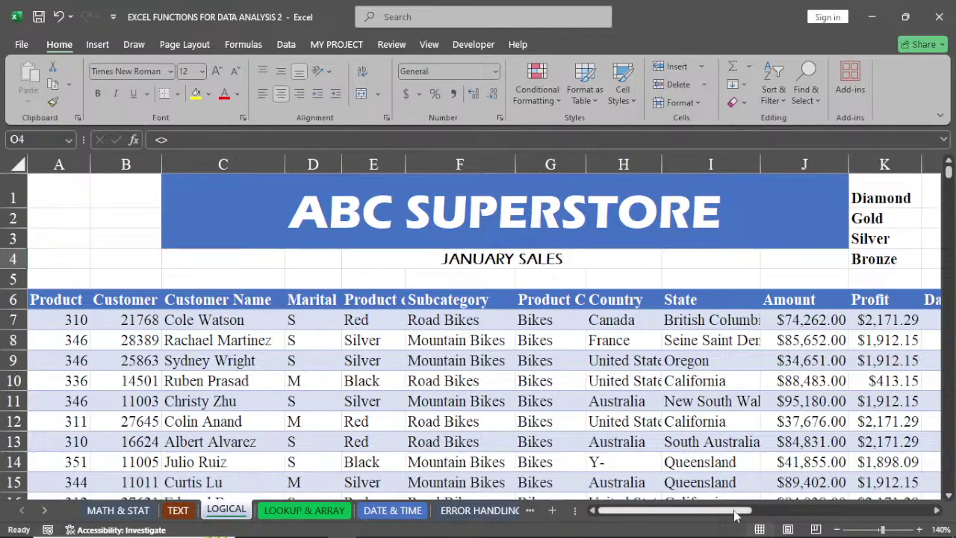
{"action": "left_click_drag", "start_coordinate": [736, 514], "coordinate": [782, 528]}
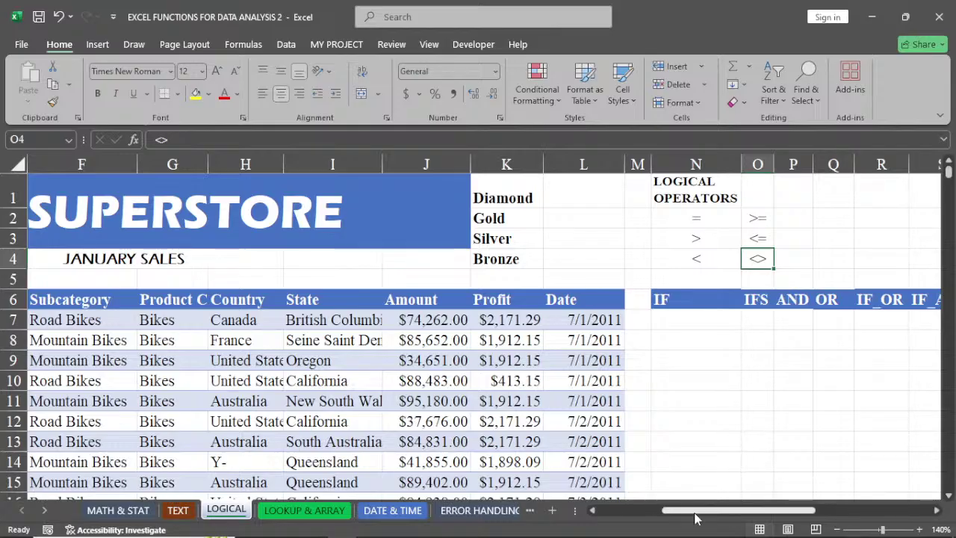
Narrow the State column and widen the Amount column slightly
{"action": "left_click_drag", "start_coordinate": [365, 165], "coordinate": [357, 165]}
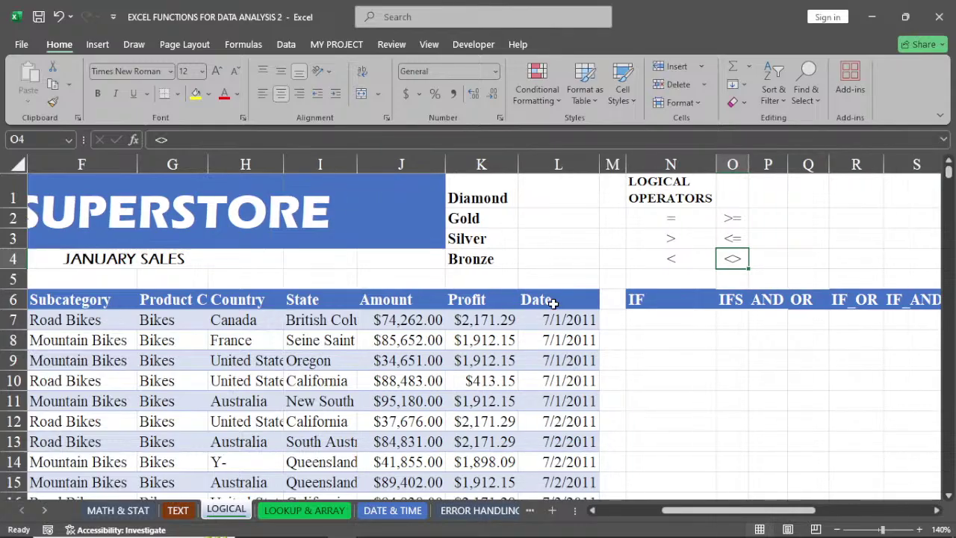
{"action": "mouse_move", "coordinate": [445, 165]}
{"action": "left_mouse_down"}
{"action": "mouse_move", "coordinate": [427, 164]}
{"action": "mouse_move", "coordinate": [449, 163]}
{"action": "left_mouse_up"}
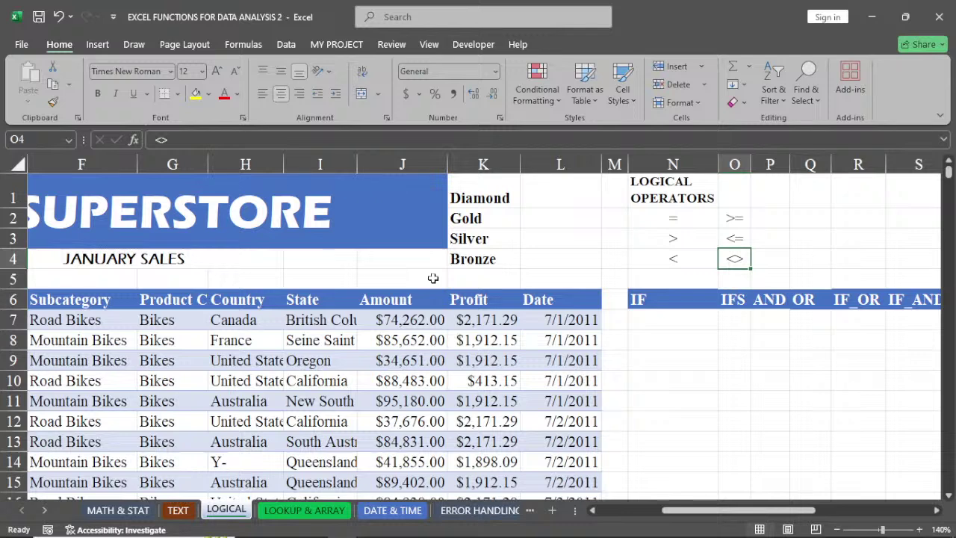
Format all values in the Amount column as $ currency with 0 decimal places and narrow the column to fit them closely
{"action": "left_click", "coordinate": [409, 319]}
{"action": "key", "text": "ctrl+shift+Down"}
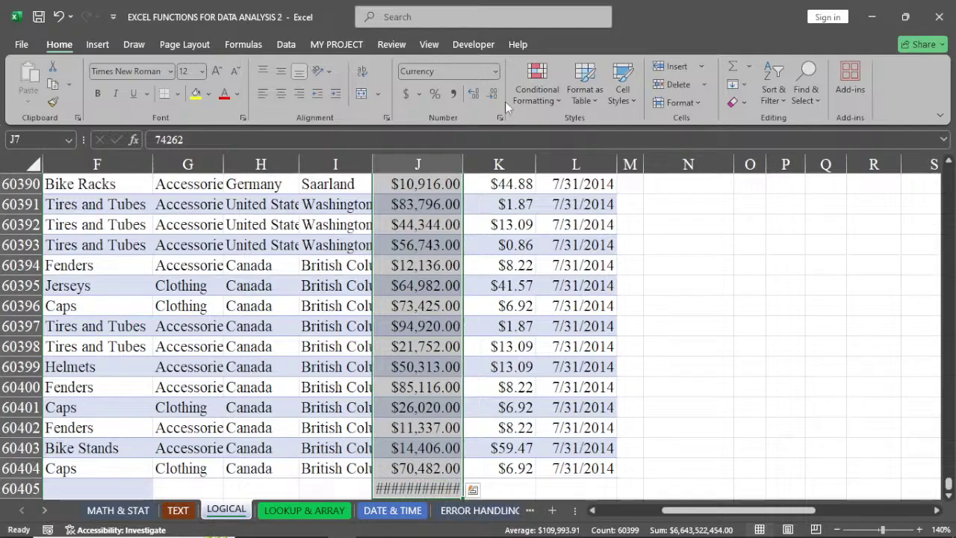
{"action": "key", "text": "ctrl+BackSpace"}
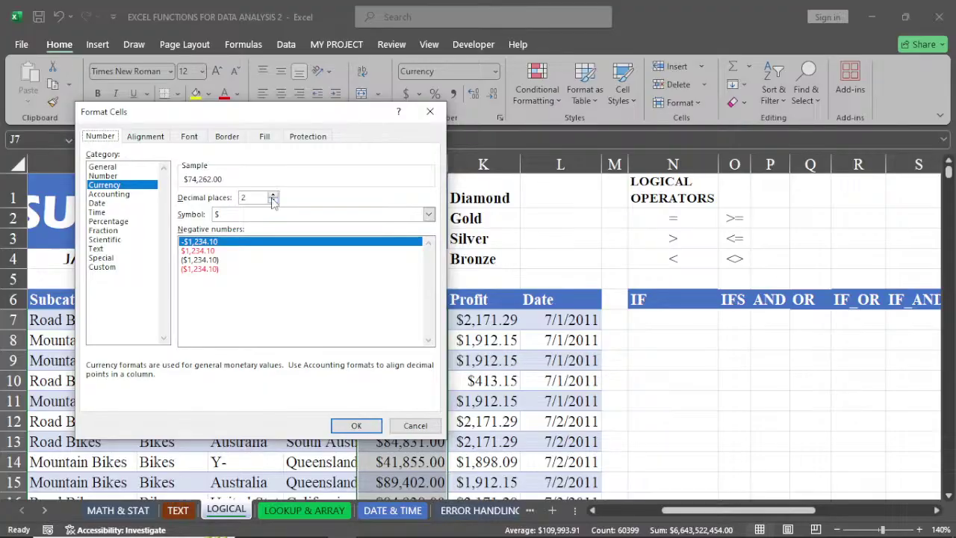
{"action": "double_click", "coordinate": [273, 200]}
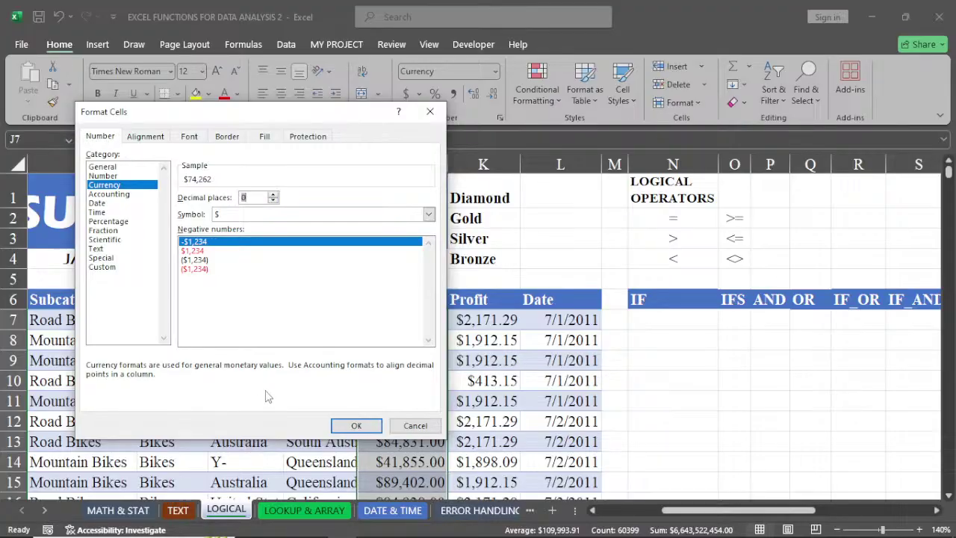
{"action": "left_click", "coordinate": [351, 426]}
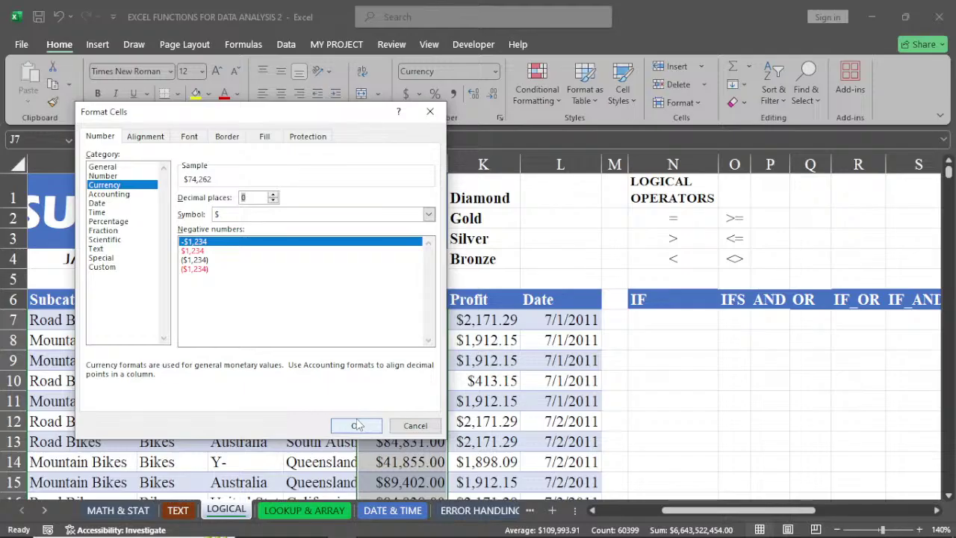
{"action": "left_click", "coordinate": [358, 425]}
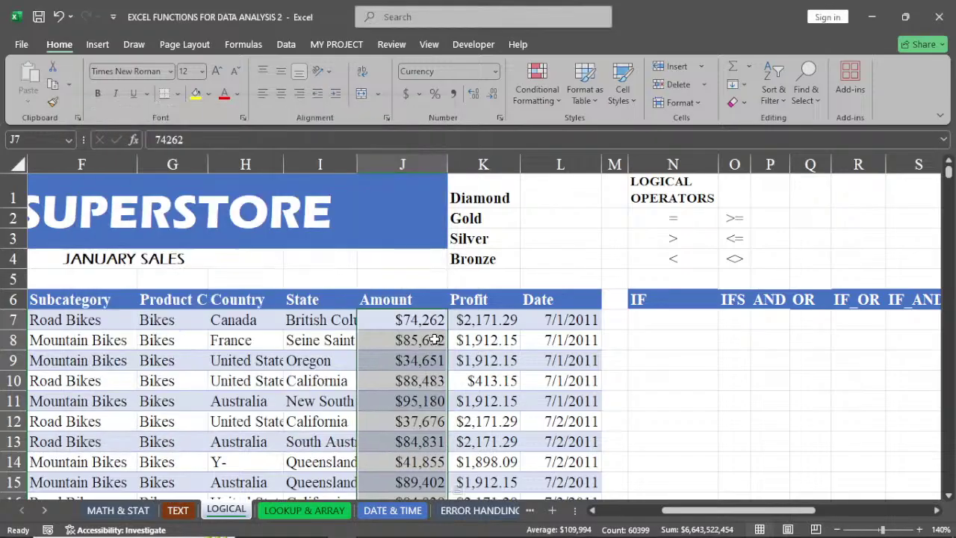
{"action": "double_click", "coordinate": [447, 158]}
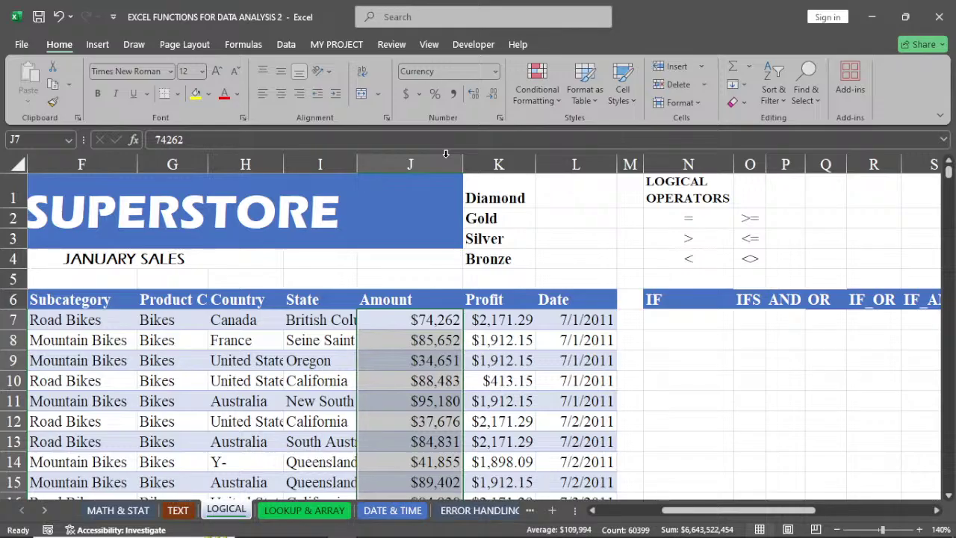
{"action": "left_click_drag", "start_coordinate": [462, 164], "coordinate": [421, 166]}
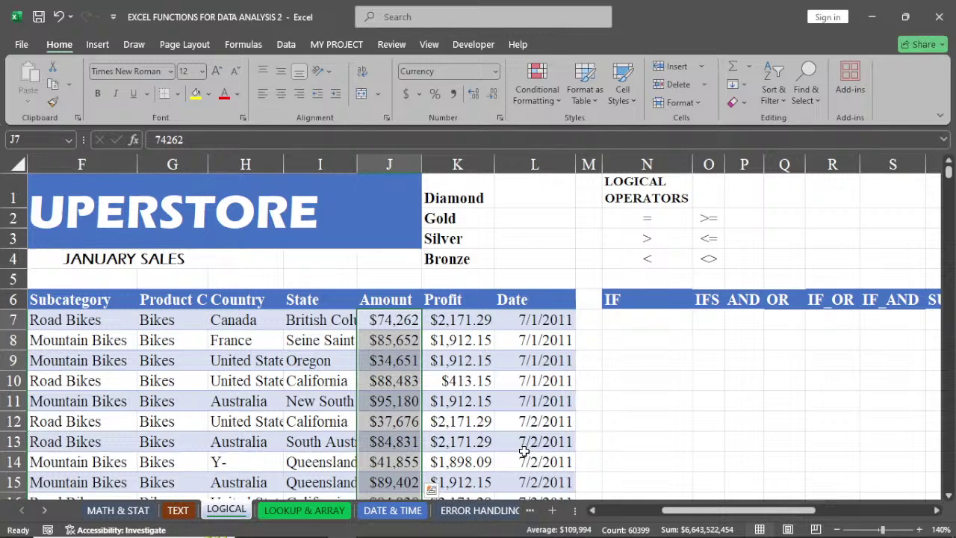
Narrow columns B through G, from the customer number column to the product category column, to make the sales table more compact
{"action": "left_click_drag", "start_coordinate": [680, 511], "coordinate": [614, 511]}
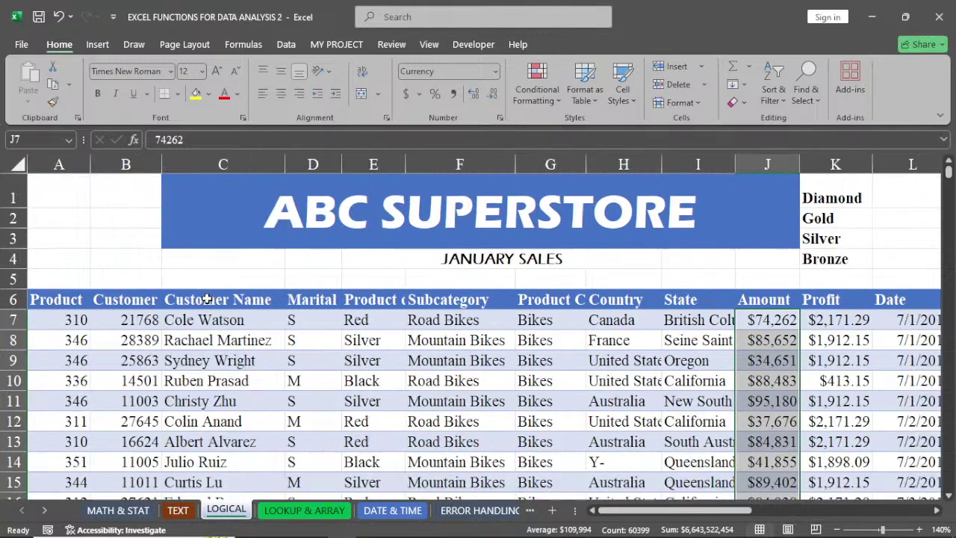
{"action": "left_click_drag", "start_coordinate": [159, 161], "coordinate": [140, 160]}
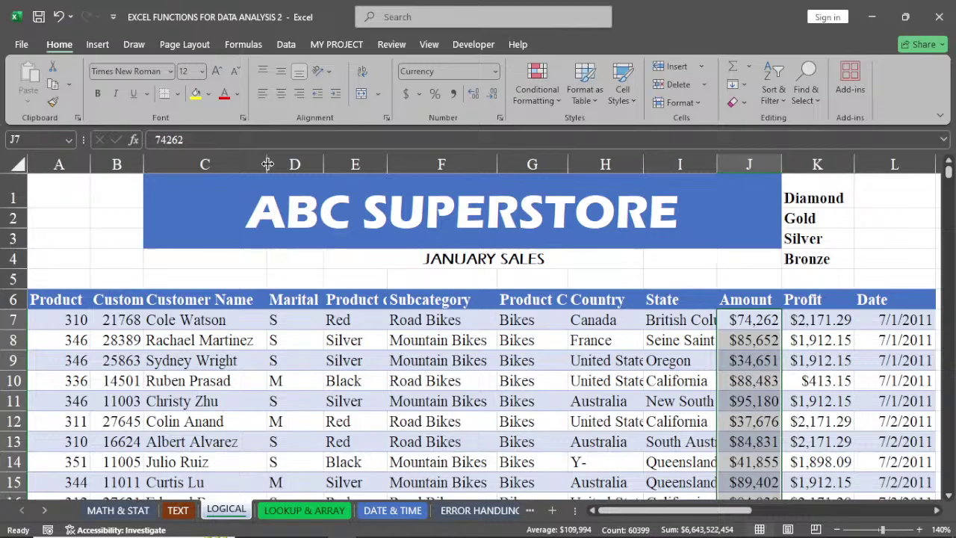
{"action": "left_click_drag", "start_coordinate": [267, 164], "coordinate": [243, 164]}
{"action": "key", "text": "F2"}
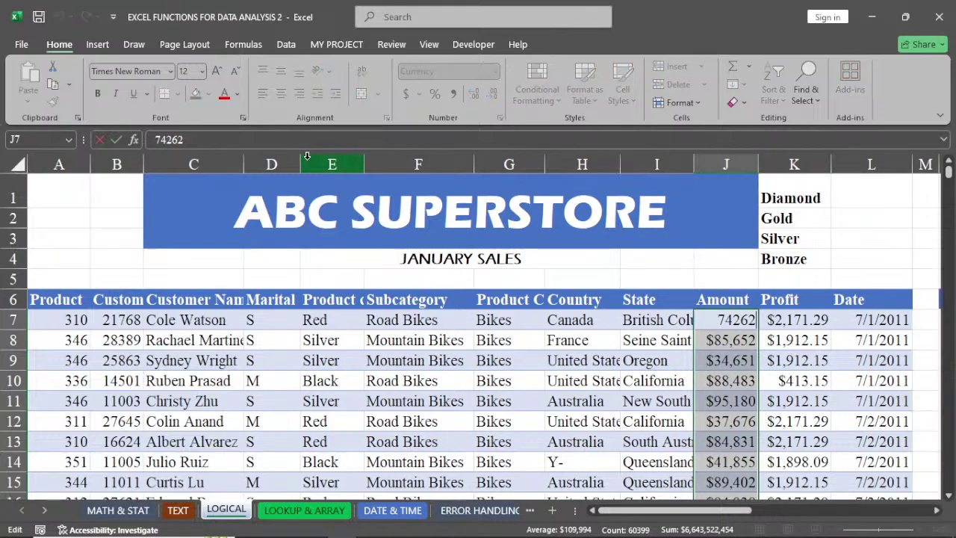
{"action": "left_click", "coordinate": [295, 164]}
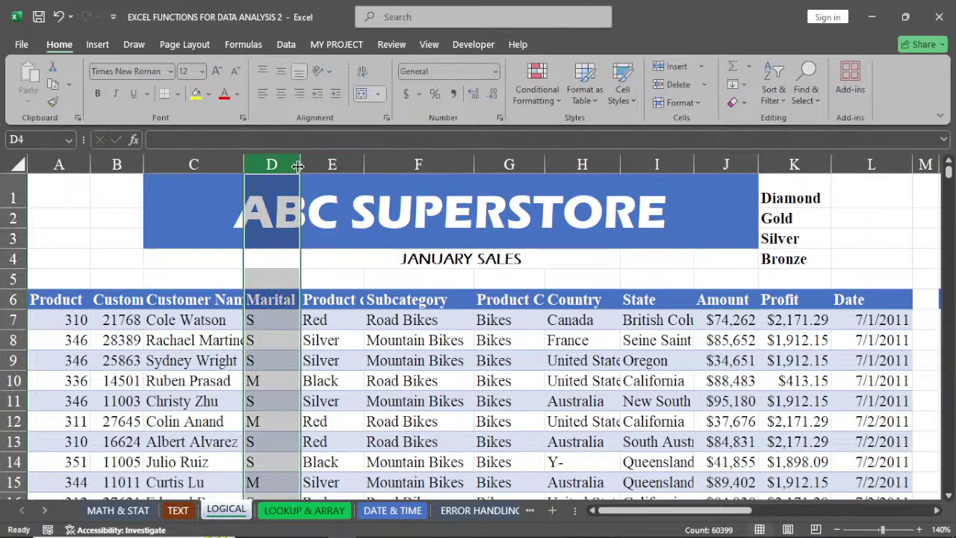
{"action": "left_click_drag", "start_coordinate": [297, 164], "coordinate": [282, 164]}
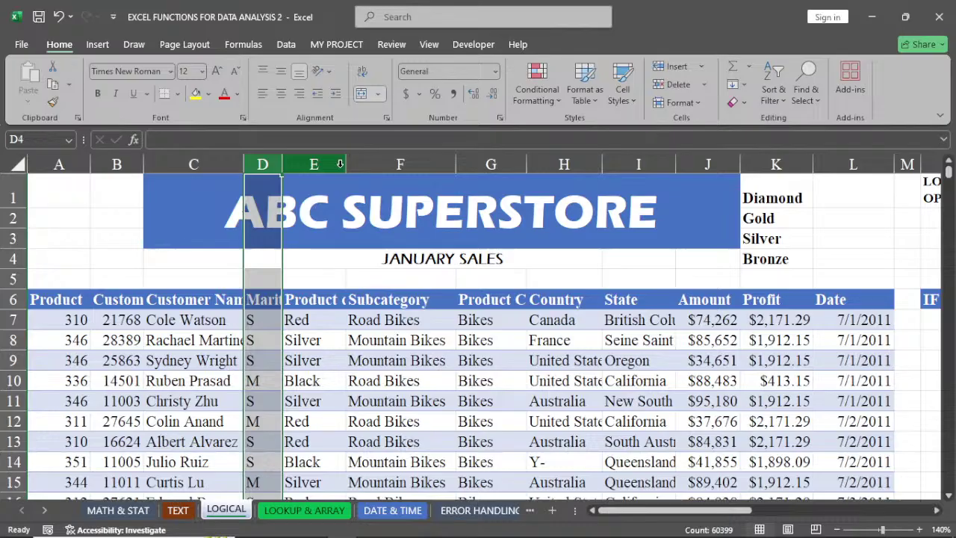
{"action": "left_click_drag", "start_coordinate": [345, 165], "coordinate": [327, 164]}
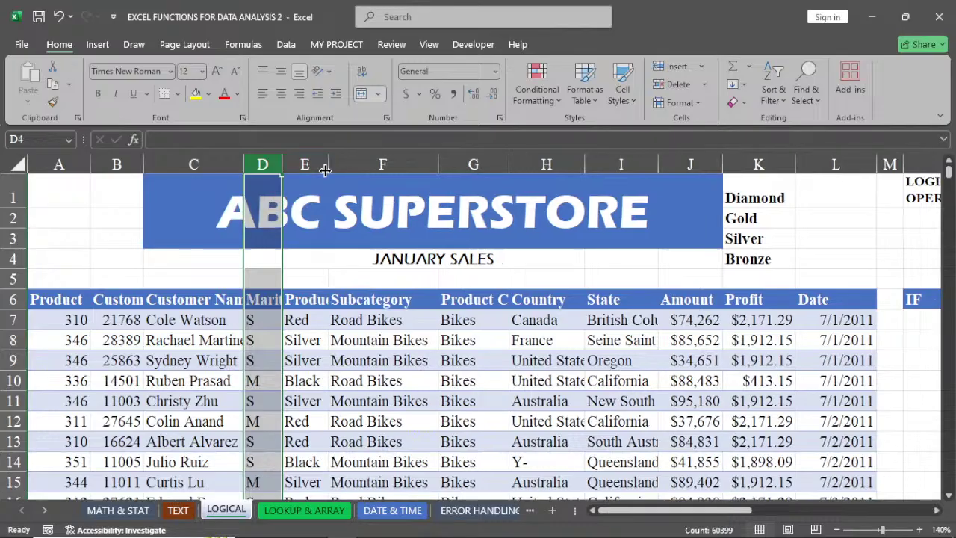
{"action": "left_click_drag", "start_coordinate": [439, 164], "coordinate": [409, 174]}
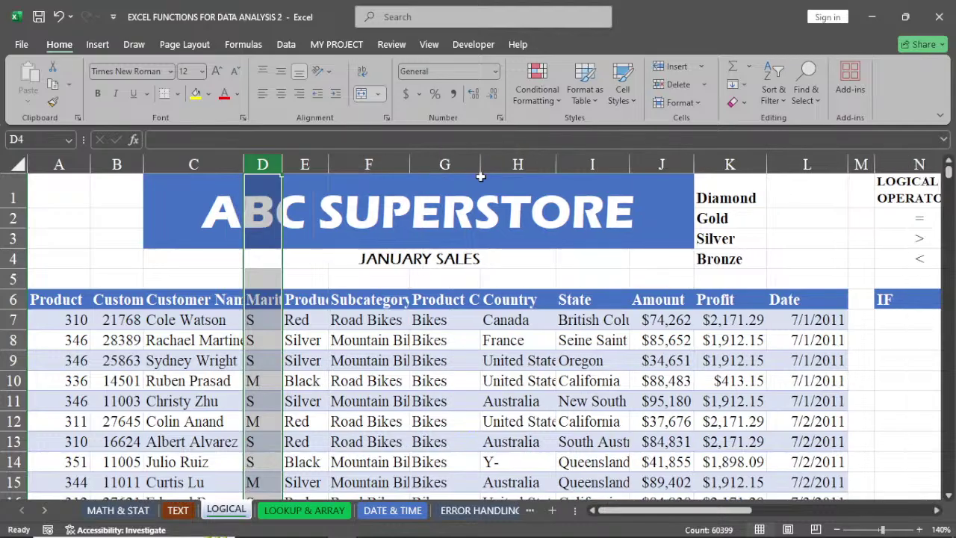
{"action": "left_click_drag", "start_coordinate": [480, 176], "coordinate": [464, 172]}
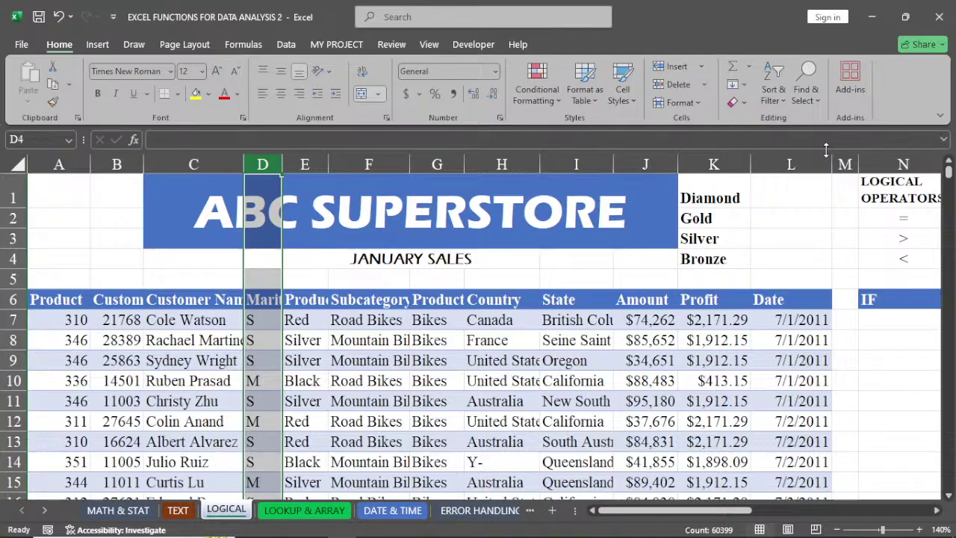
Narrow the Profit and Date columns to widths that still fit their full values
{"action": "left_click_drag", "start_coordinate": [832, 164], "coordinate": [808, 165]}
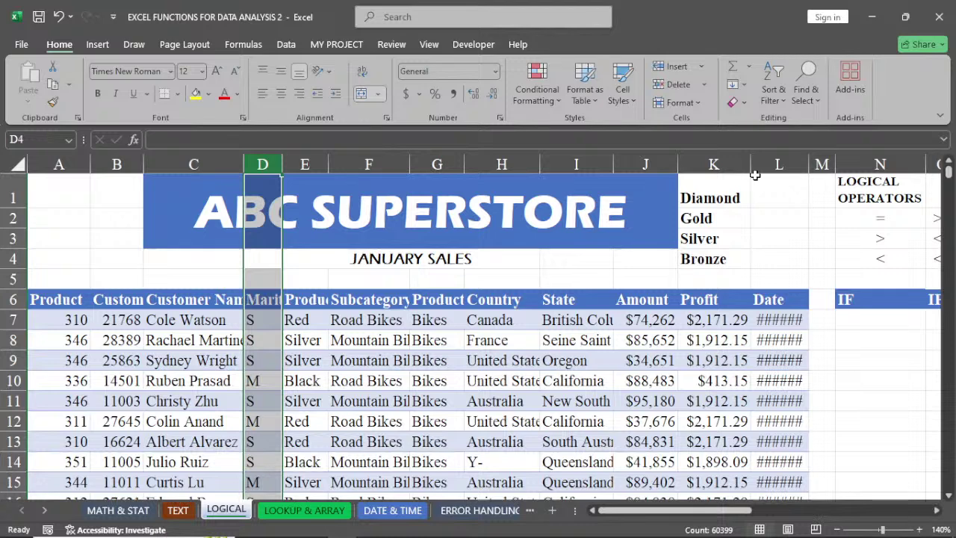
{"action": "left_click_drag", "start_coordinate": [753, 173], "coordinate": [731, 170]}
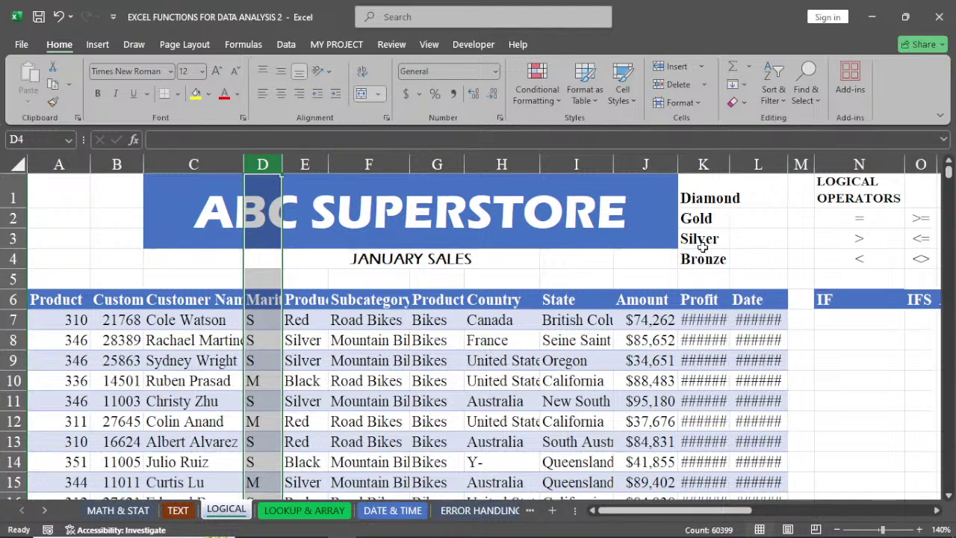
{"action": "left_click_drag", "start_coordinate": [699, 164], "coordinate": [757, 164]}
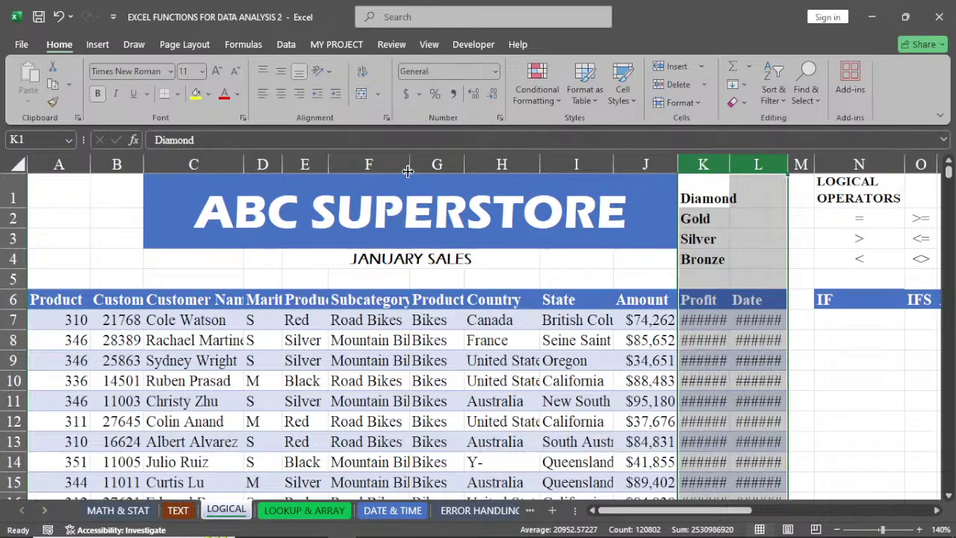
{"action": "left_click", "coordinate": [646, 381]}
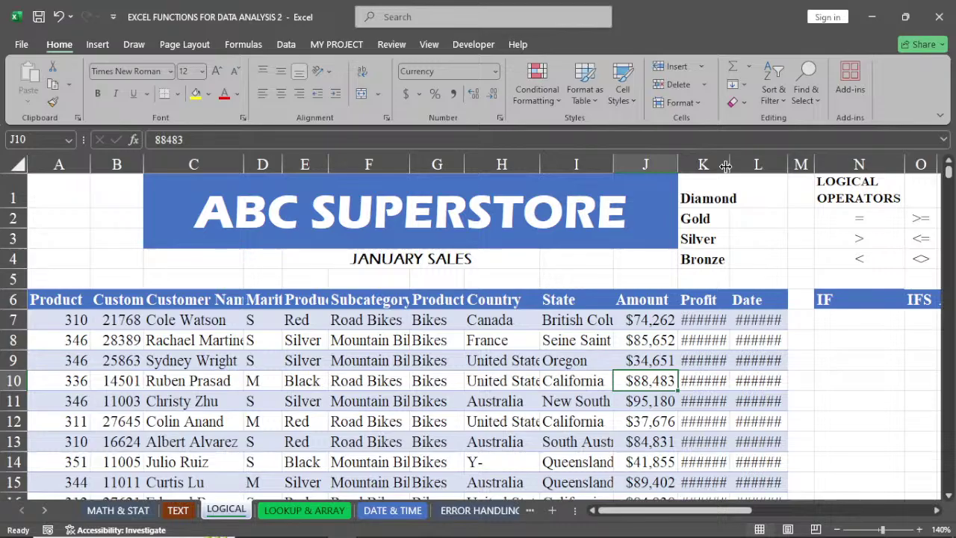
{"action": "left_click_drag", "start_coordinate": [725, 165], "coordinate": [734, 164]}
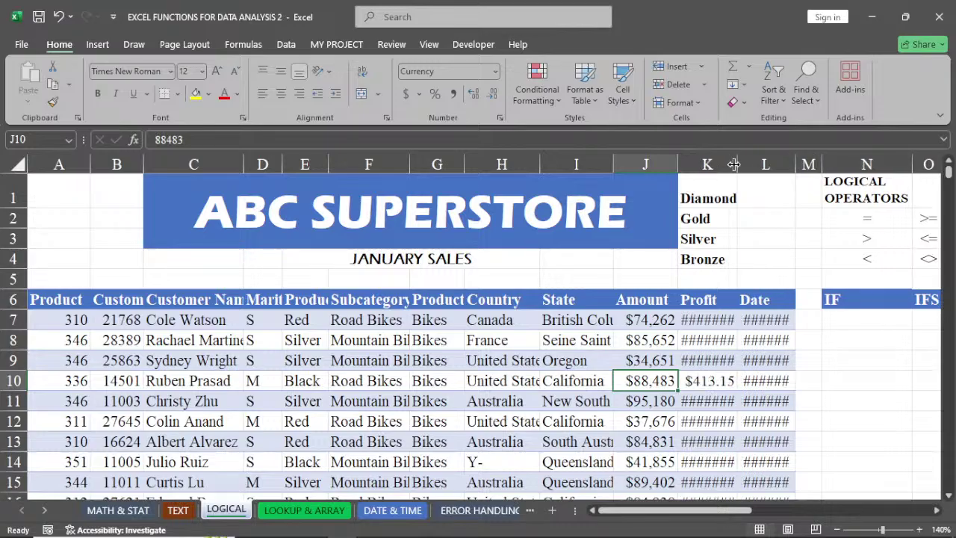
{"action": "left_click_drag", "start_coordinate": [796, 164], "coordinate": [803, 165]}
{"action": "left_click_drag", "start_coordinate": [736, 167], "coordinate": [741, 165]}
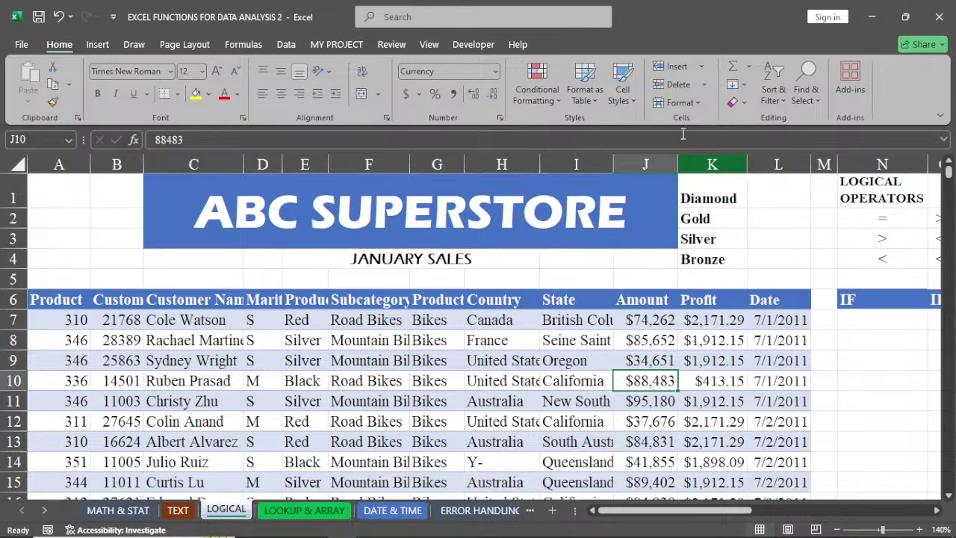
Format all values in the Profit column as $ currency with 0 decimal places
{"action": "left_click", "coordinate": [684, 164]}
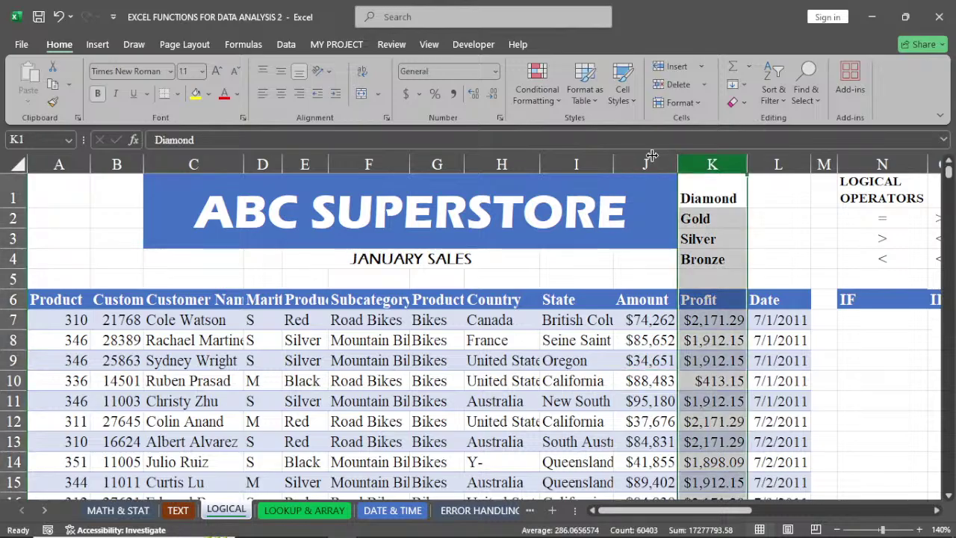
{"action": "key", "text": "ctrl+1"}
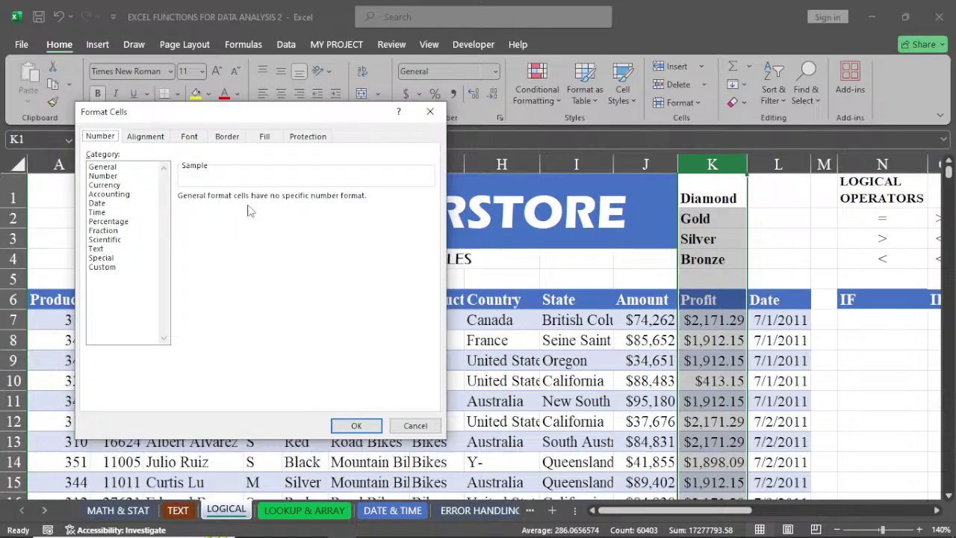
{"action": "key", "text": "Down"}
{"action": "key", "text": "Down"}
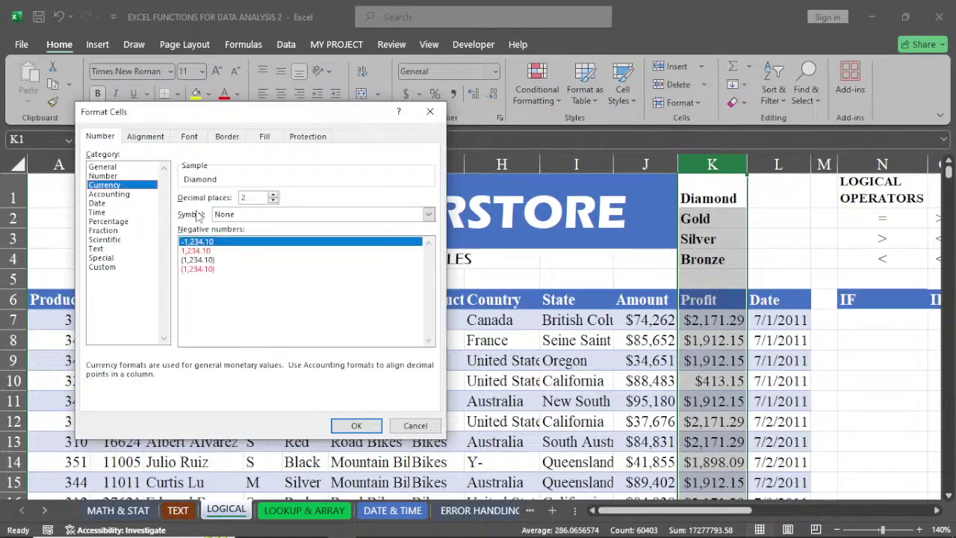
{"action": "left_click", "coordinate": [272, 201]}
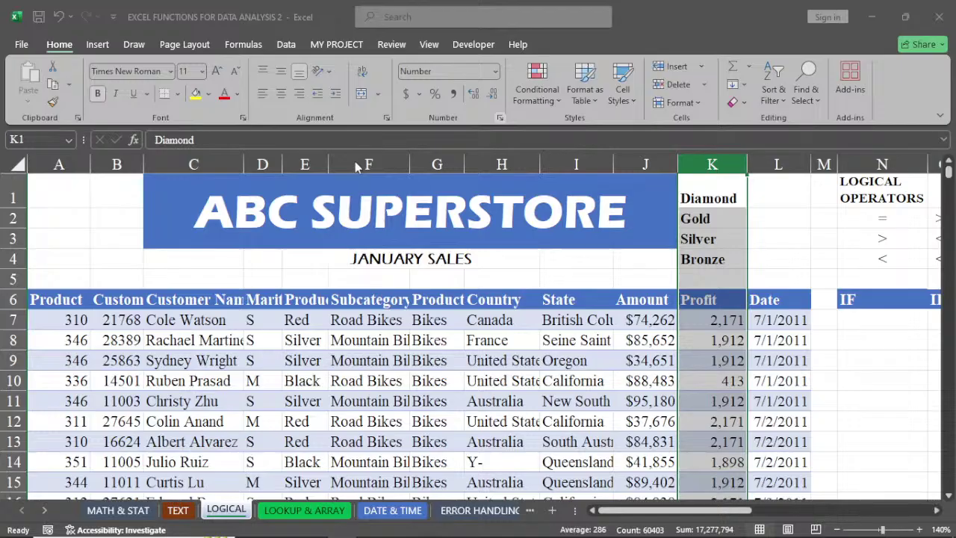
{"action": "key", "text": "ctrl+1"}
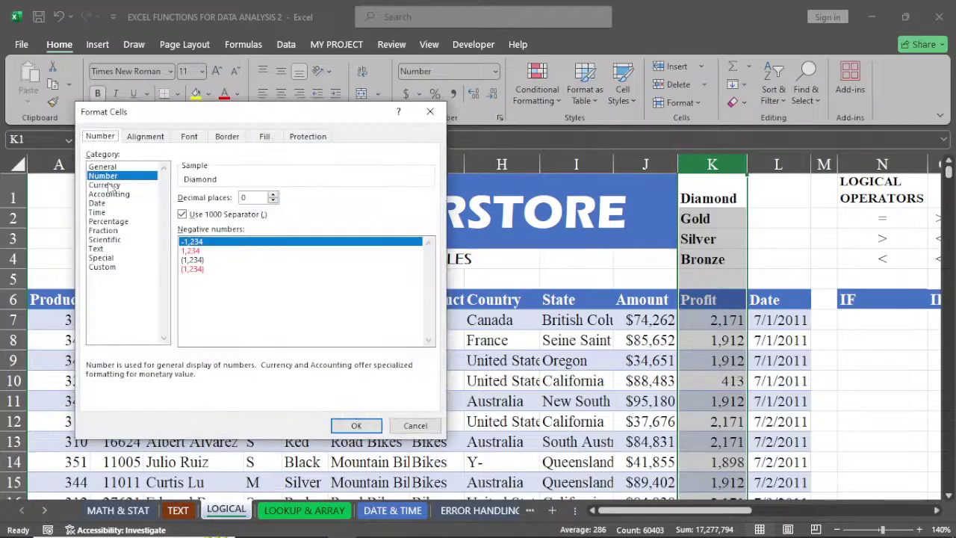
{"action": "left_click", "coordinate": [104, 185]}
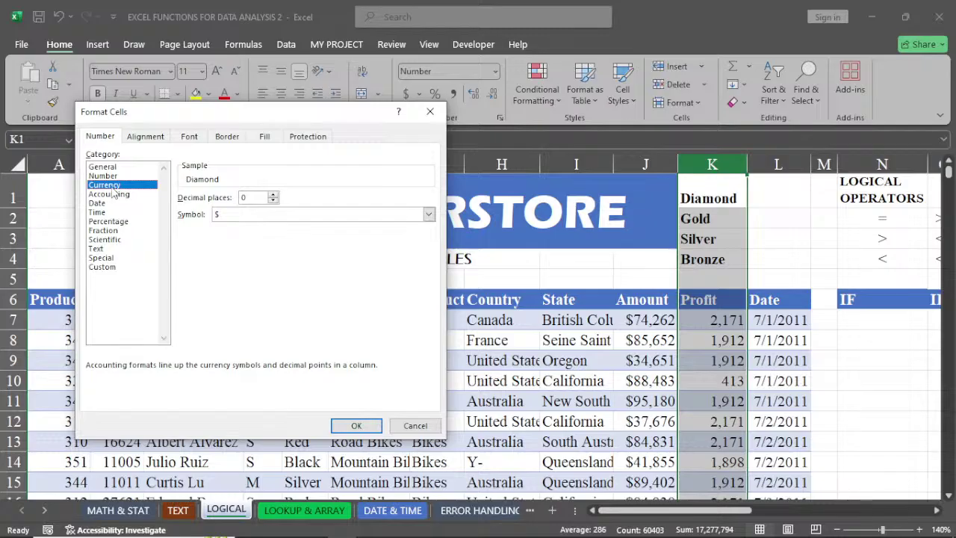
{"action": "left_click", "coordinate": [356, 425]}
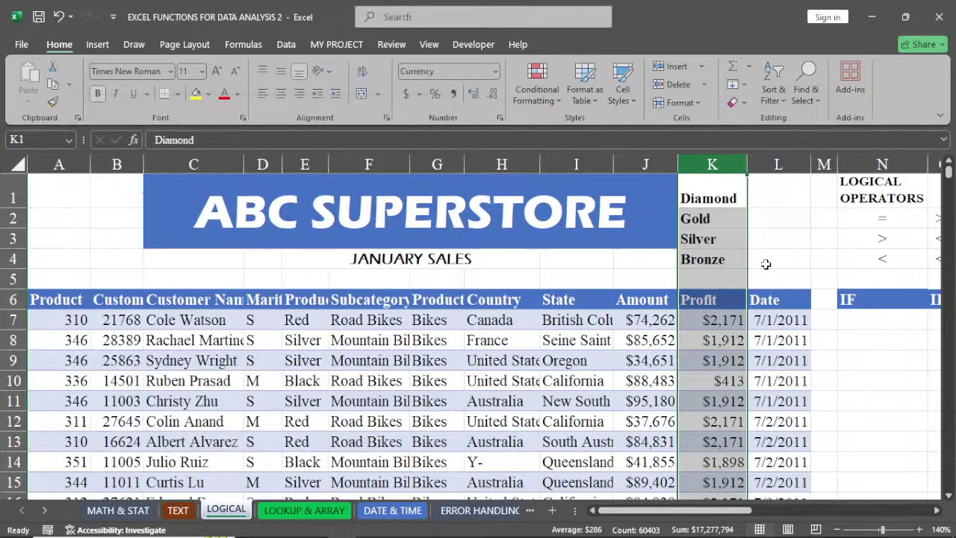
Narrow the Profit column so it fits its whole-dollar values closely
{"action": "left_click", "coordinate": [732, 166]}
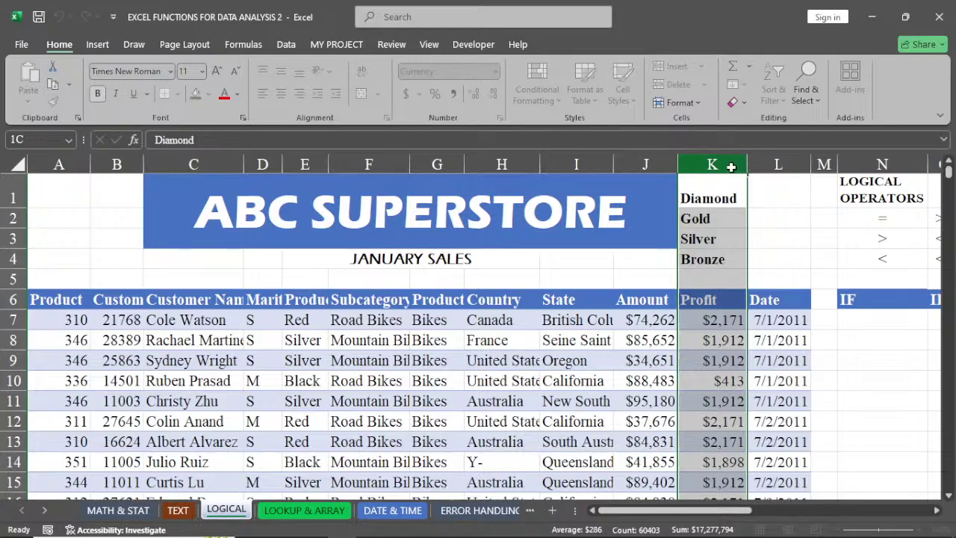
{"action": "left_click_drag", "start_coordinate": [738, 167], "coordinate": [736, 169]}
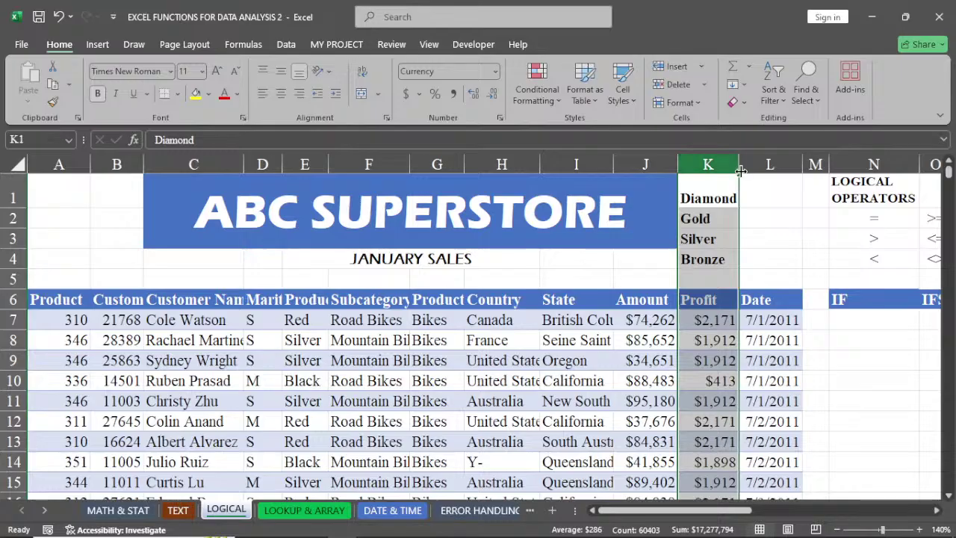
{"action": "left_click_drag", "start_coordinate": [740, 171], "coordinate": [729, 172]}
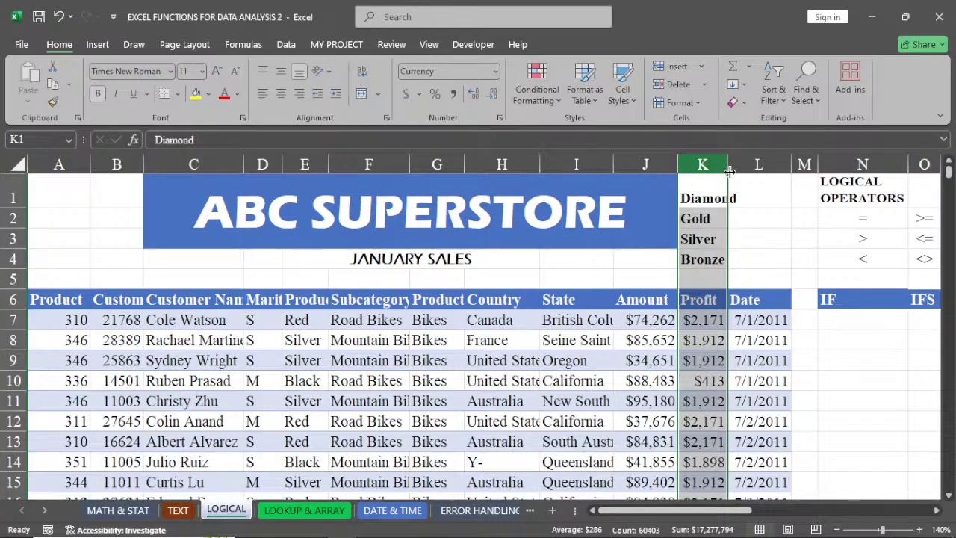
{"action": "left_click", "coordinate": [872, 403]}
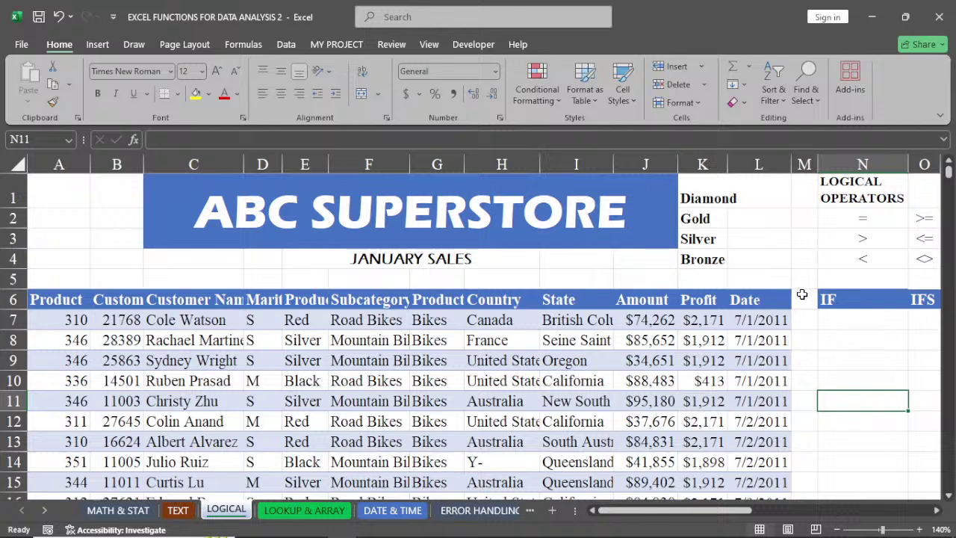
{"action": "left_click", "coordinate": [535, 140]}
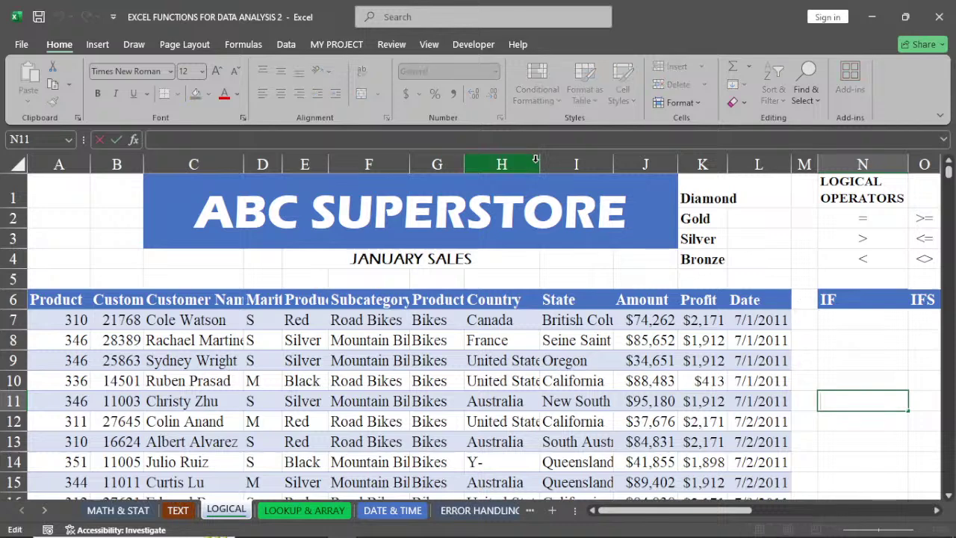
{"action": "left_click", "coordinate": [526, 164]}
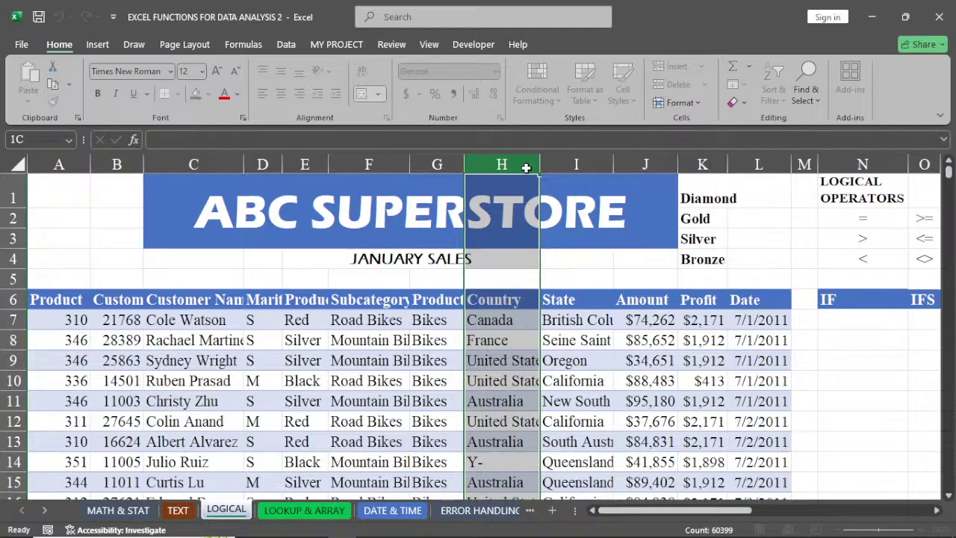
{"action": "key", "text": "BackSpace"}
{"action": "double_click", "coordinate": [541, 163]}
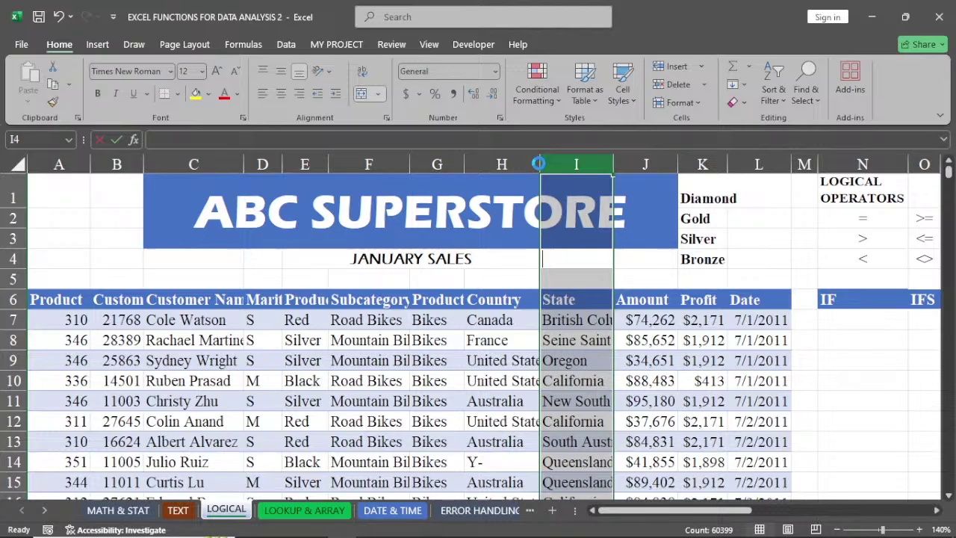
{"action": "key", "text": "ctrl+z"}
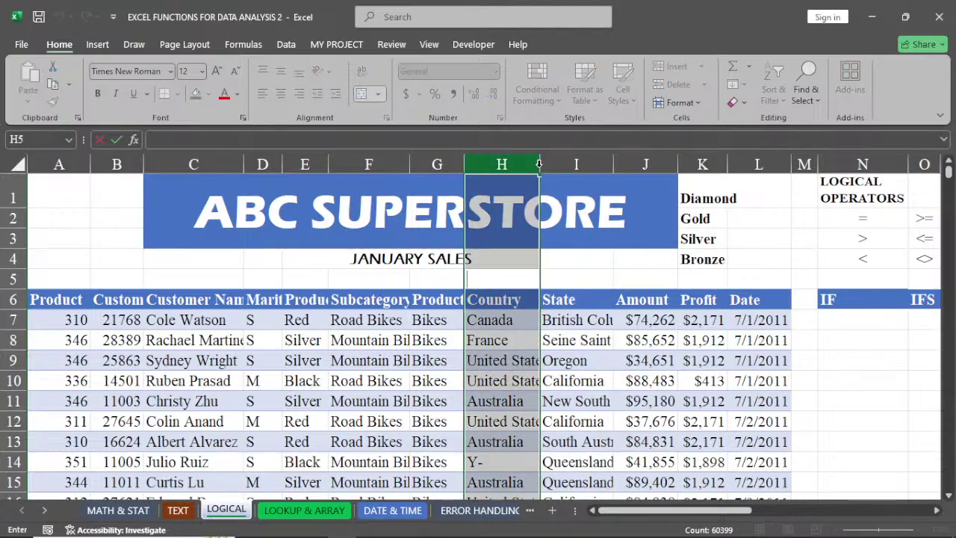
{"action": "double_click", "coordinate": [539, 163]}
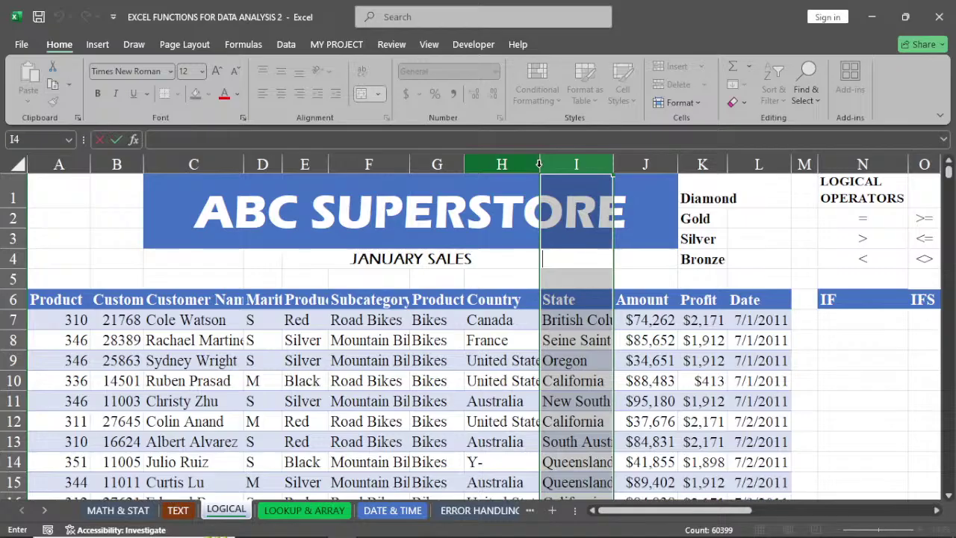
Narrow the Country column slightly to make the sales table more compact
{"action": "left_click", "coordinate": [538, 164]}
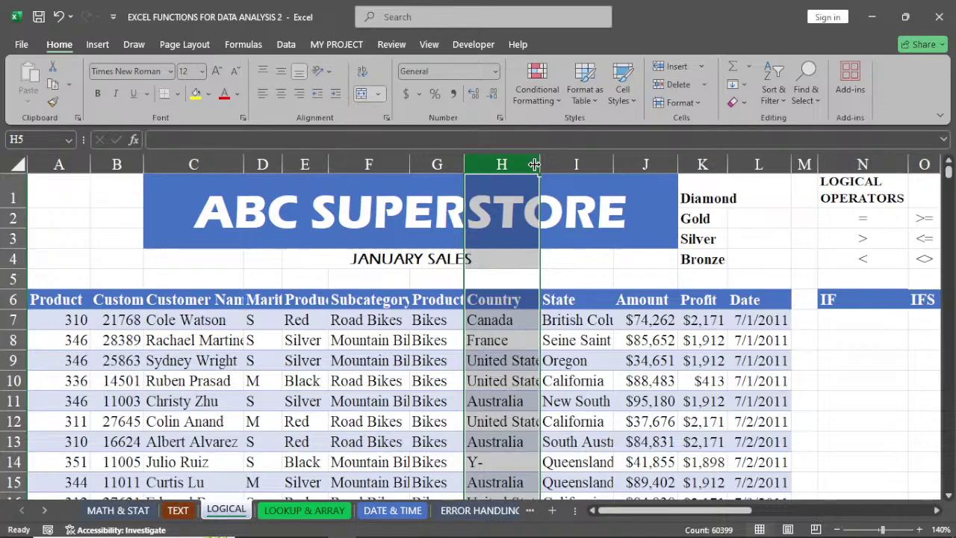
{"action": "left_click_drag", "start_coordinate": [535, 164], "coordinate": [525, 163]}
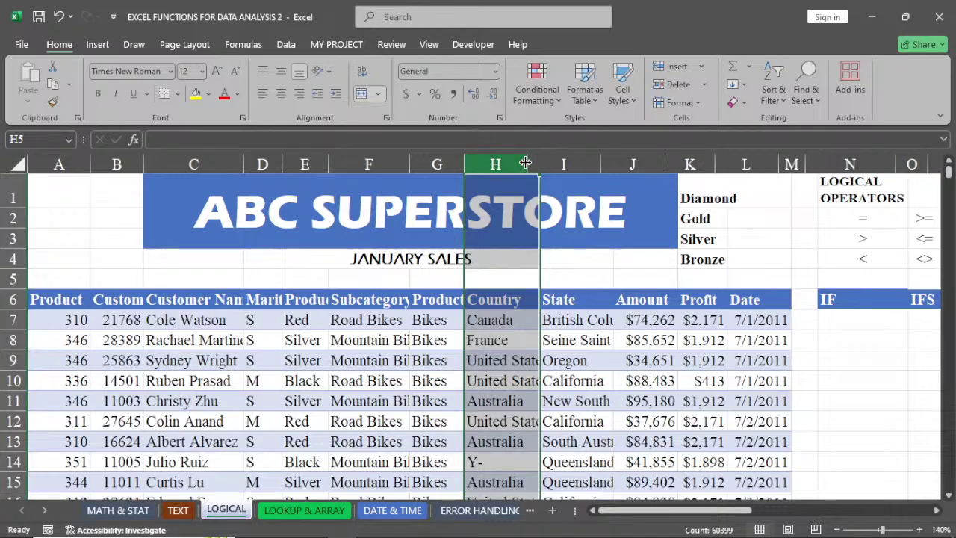
{"action": "left_click_drag", "start_coordinate": [860, 371], "coordinate": [861, 369]}
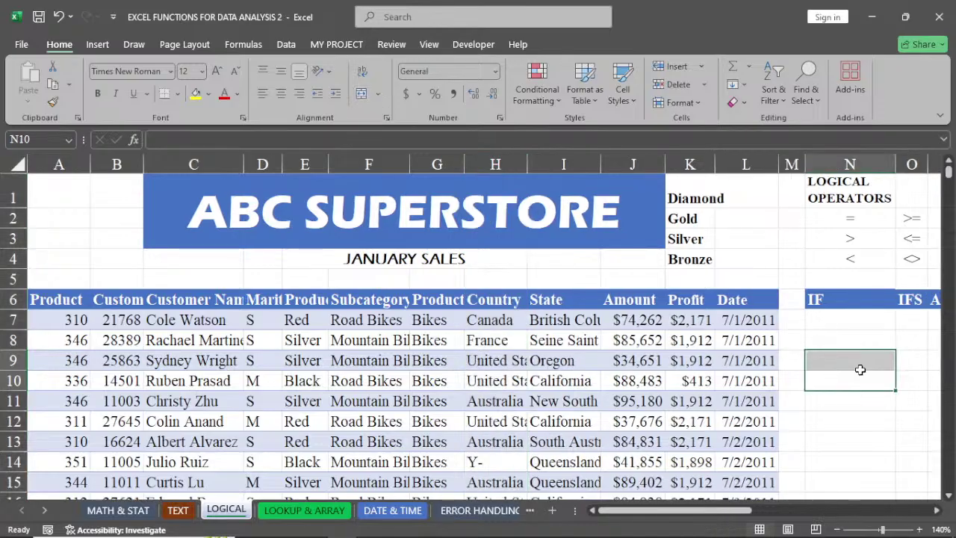
{"action": "key", "text": "Left"}
{"action": "key", "text": "Left"}
{"action": "key", "text": "Left"}
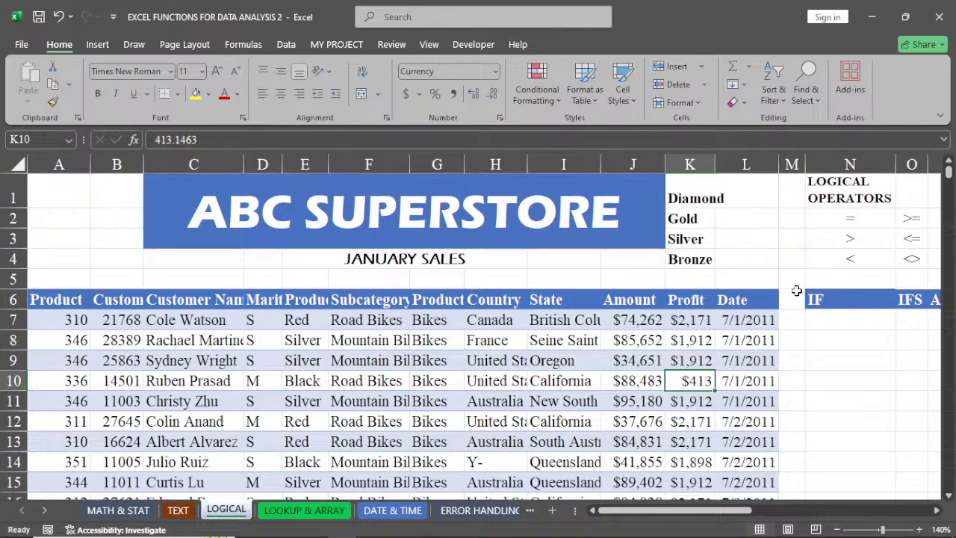
Widen the empty column M slightly and freeze panes there so columns A through L stay fixed
{"action": "left_click_drag", "start_coordinate": [806, 163], "coordinate": [824, 164]}
{"action": "left_click", "coordinate": [801, 164]}
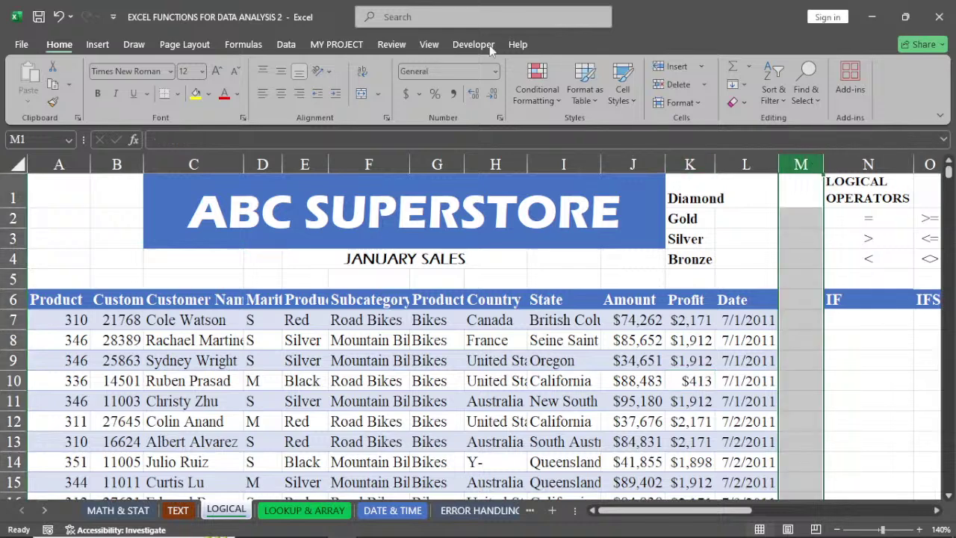
{"action": "left_click", "coordinate": [429, 44]}
{"action": "left_click", "coordinate": [495, 86]}
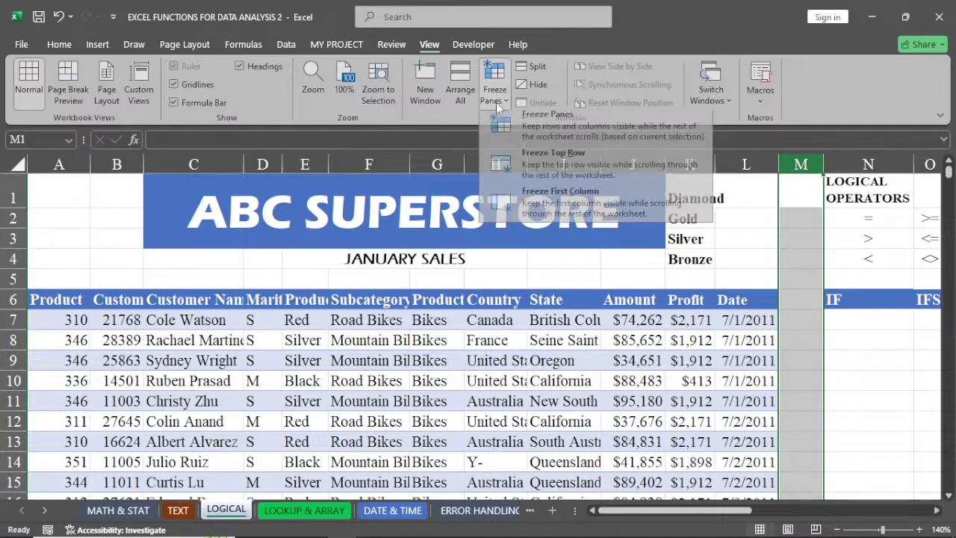
{"action": "left_click", "coordinate": [518, 138]}
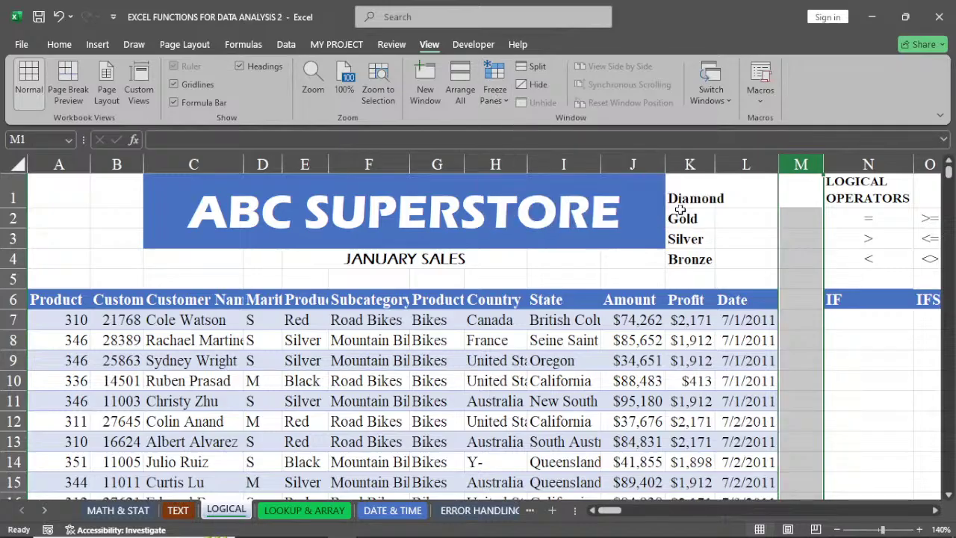
Narrow the empty column M between the sales table and the IF column
{"action": "left_click", "coordinate": [801, 319]}
{"action": "left_click_drag", "start_coordinate": [824, 164], "coordinate": [811, 166]}
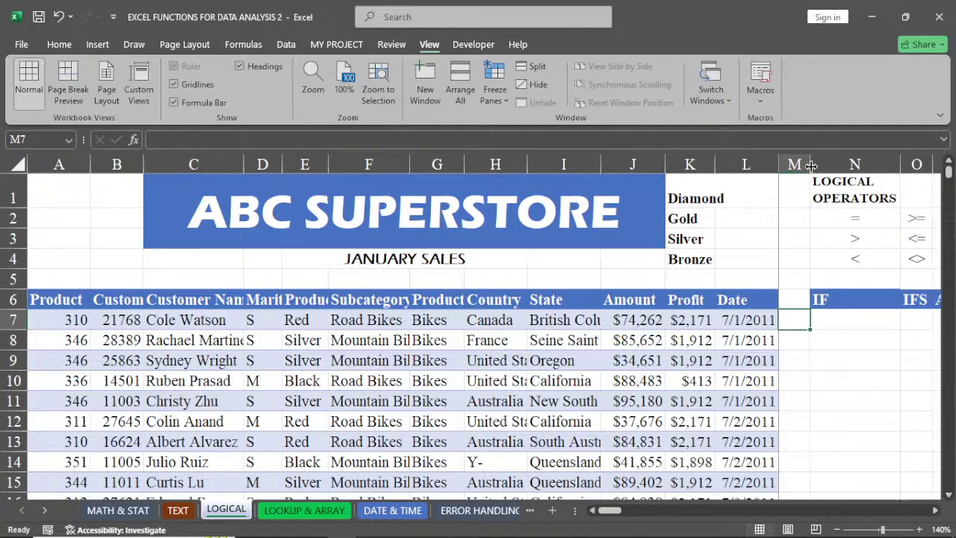
{"action": "left_click", "coordinate": [851, 320]}
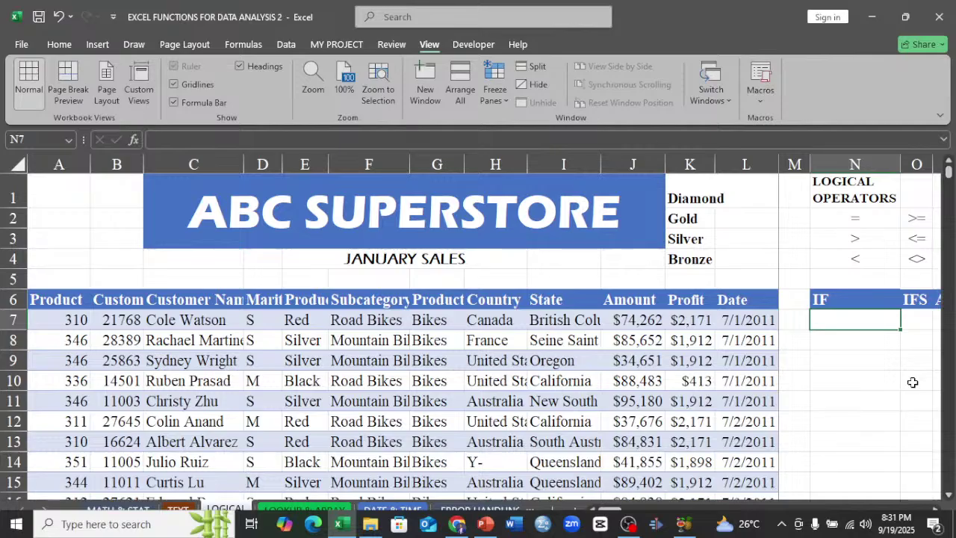
Examine the logical function headings from the IF column onward beside the frozen sales table
{"action": "left_click", "coordinate": [936, 511]}
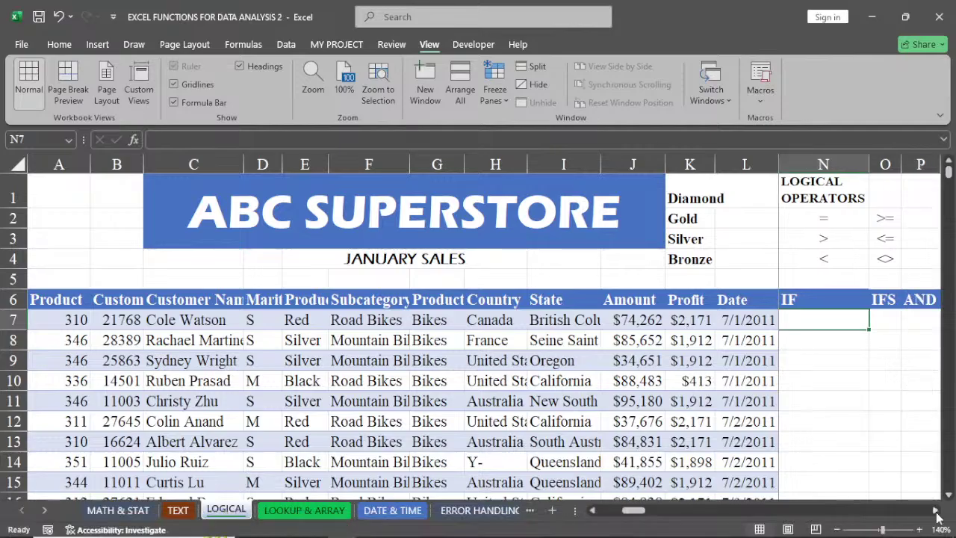
{"action": "left_click", "coordinate": [936, 511]}
{"action": "left_click", "coordinate": [936, 511]}
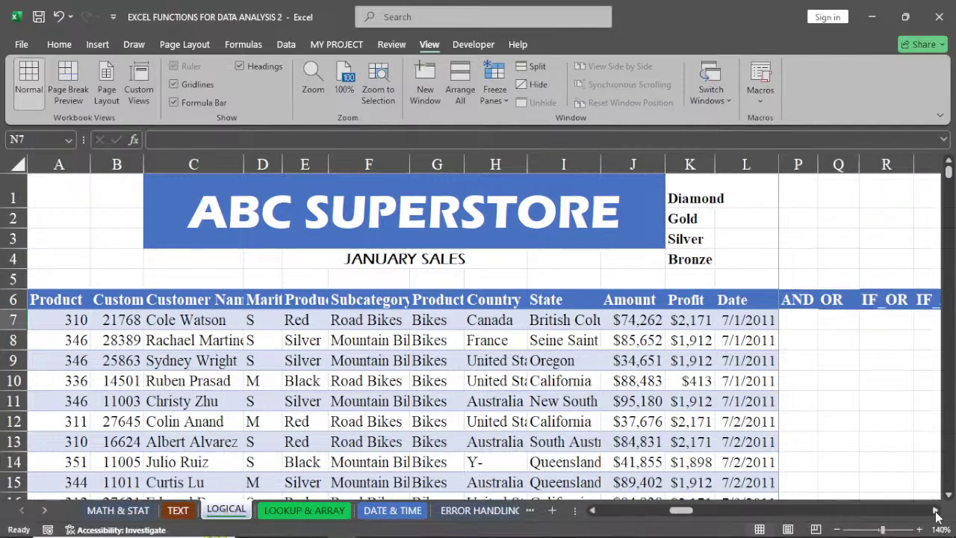
{"action": "left_click", "coordinate": [592, 511]}
{"action": "left_click", "coordinate": [593, 511]}
{"action": "left_click", "coordinate": [592, 511]}
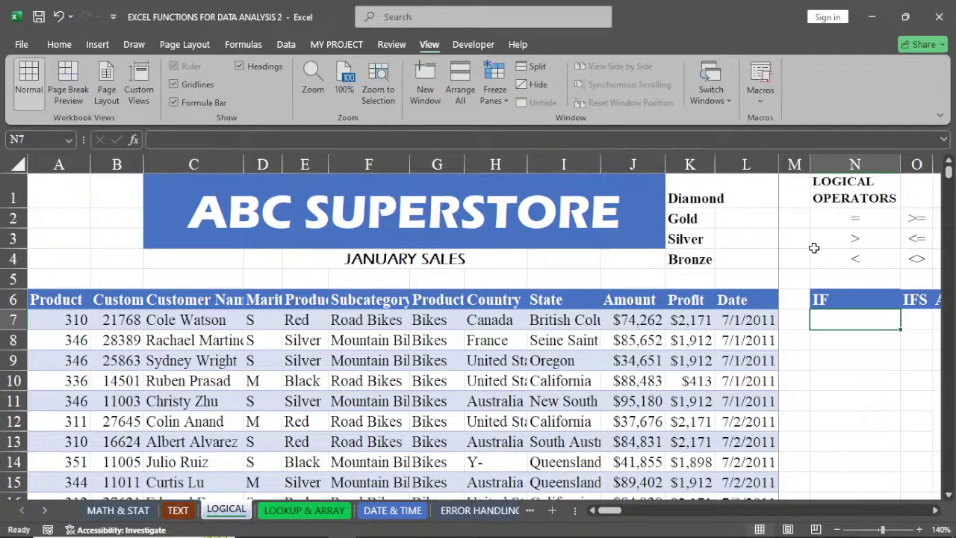
Widen the Profit column slightly to give its values a little more room
{"action": "double_click", "coordinate": [715, 164]}
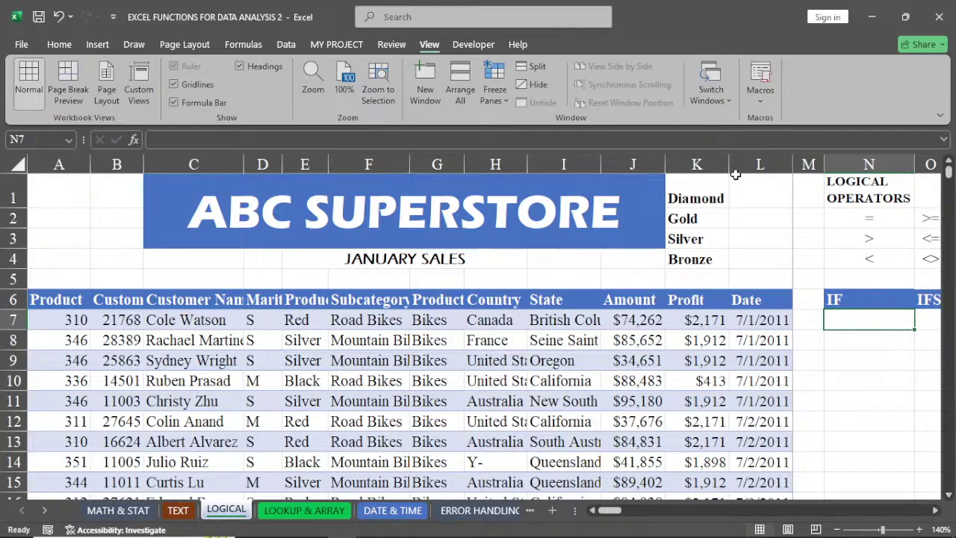
{"action": "left_click_drag", "start_coordinate": [729, 163], "coordinate": [716, 163]}
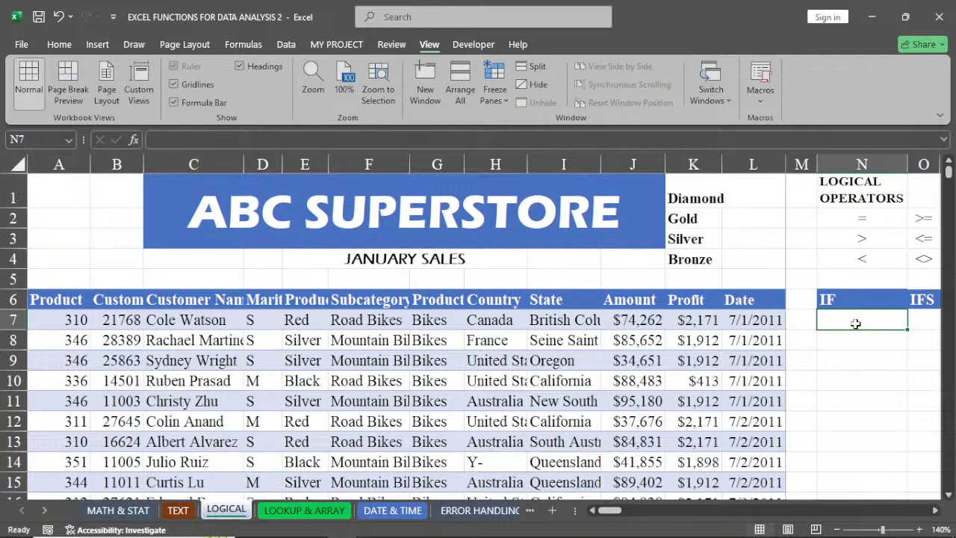
Enter =IF(K7>2000,"deserved bonus","no bonus") in N7 under the IF heading
{"action": "type", "text": "="}
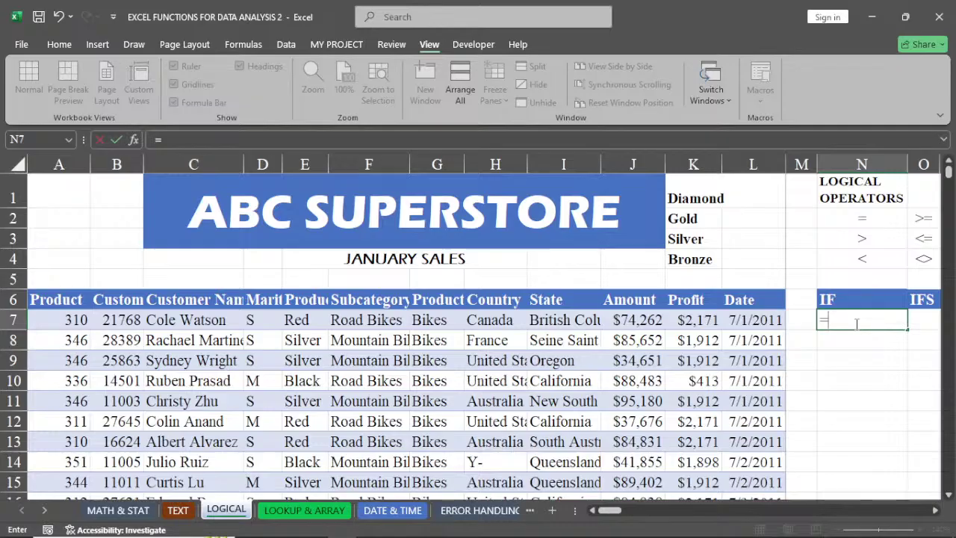
{"action": "type", "text": "if"}
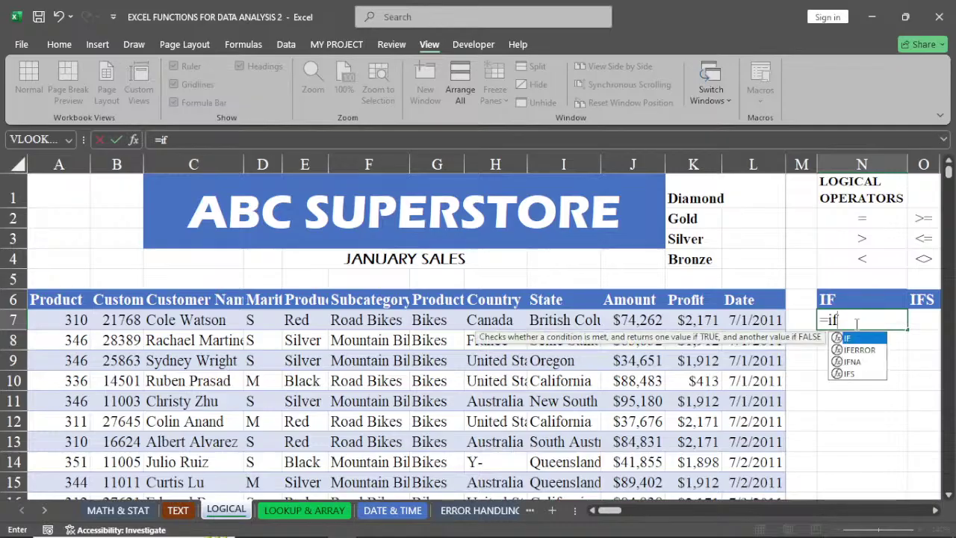
{"action": "key", "text": "Tab"}
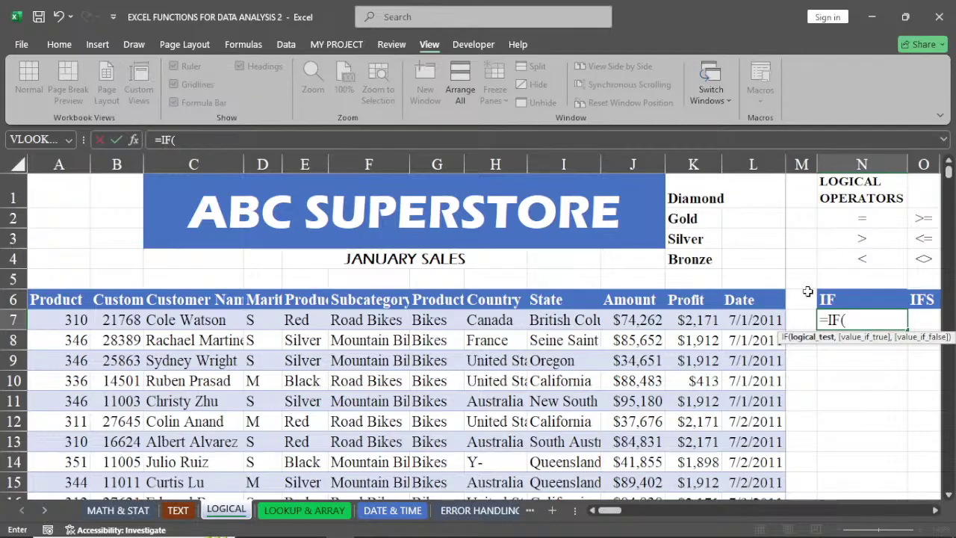
{"action": "left_click", "coordinate": [682, 319]}
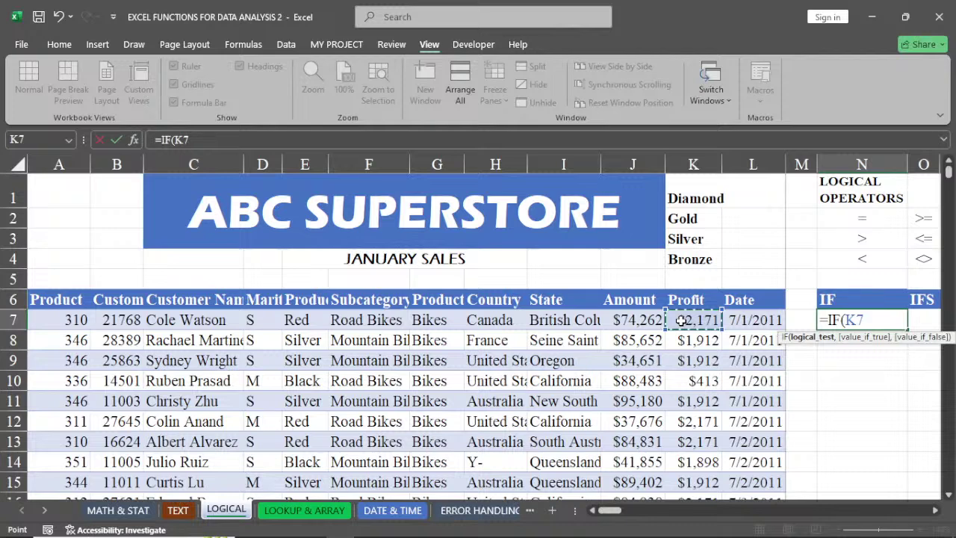
{"action": "type", "text": ">2000"}
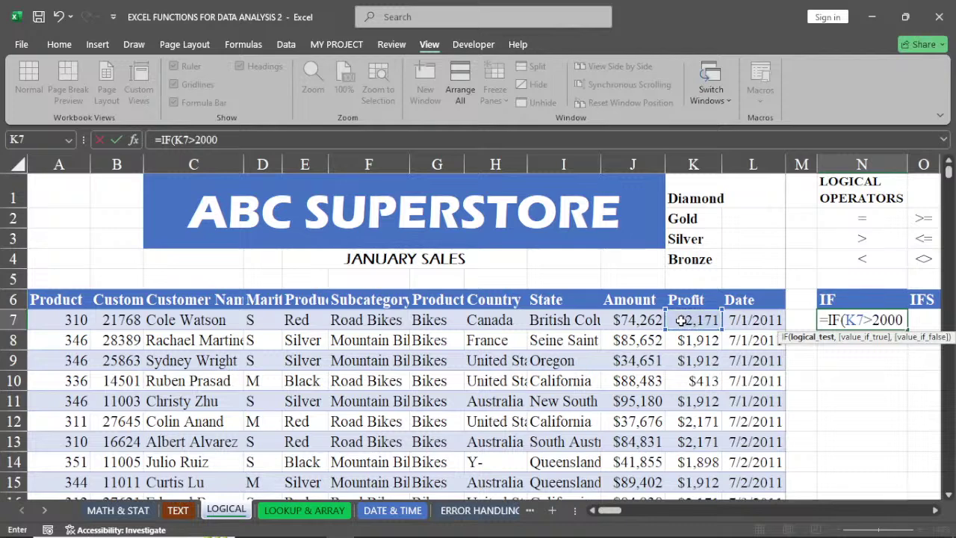
{"action": "type", "text": ","}
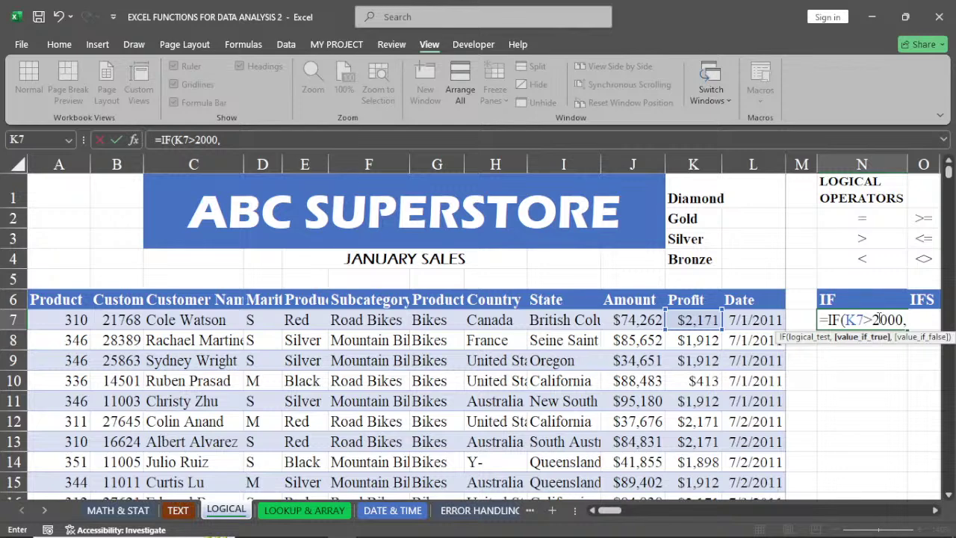
{"action": "type", "text": "\""}
{"action": "type", "text": "deserved"}
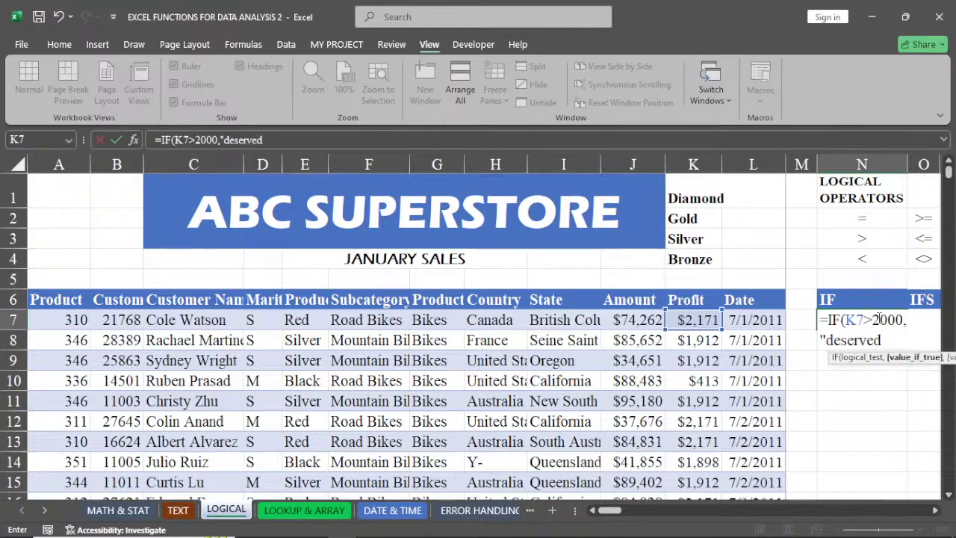
{"action": "type", "text": " bonus"}
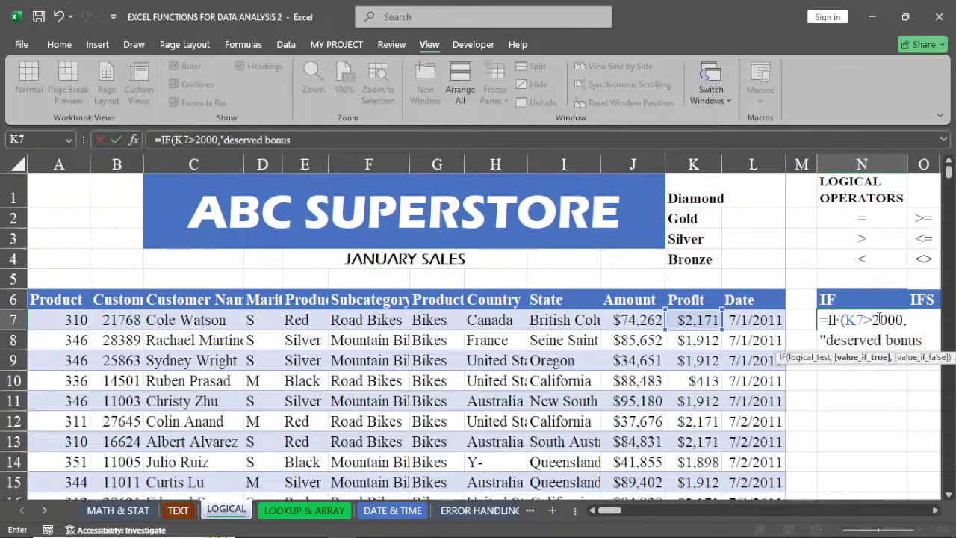
{"action": "type", "text": "\","}
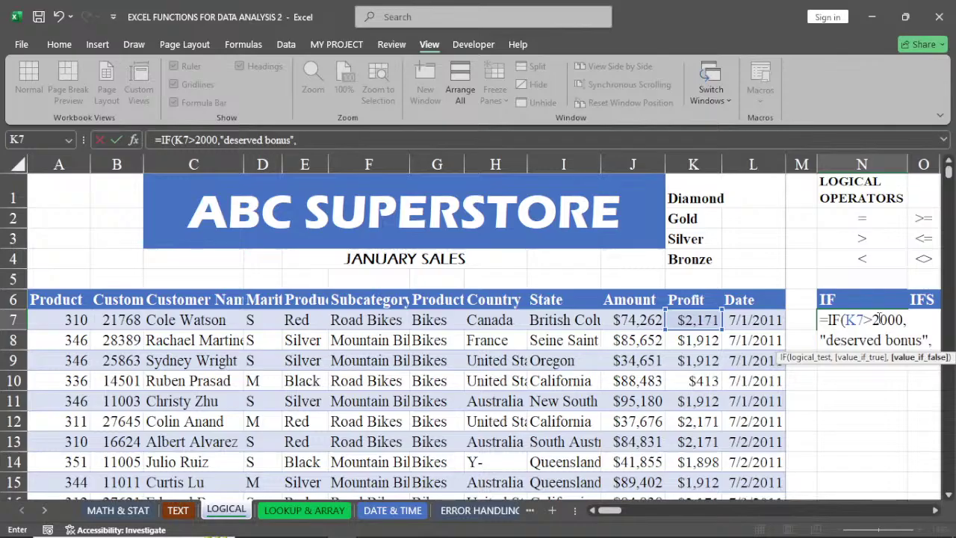
{"action": "type", "text": "\"no b"}
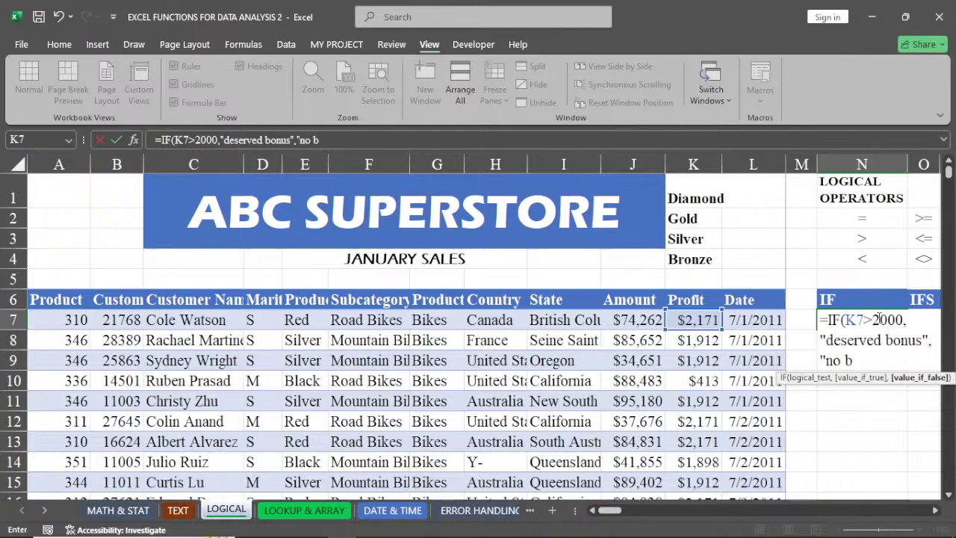
{"action": "type", "text": "onus\""}
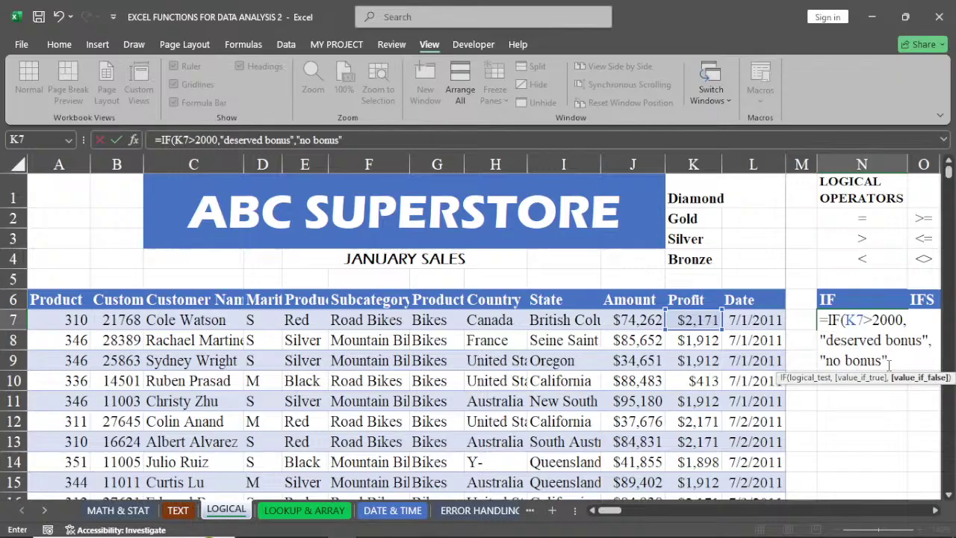
{"action": "key", "text": "Return"}
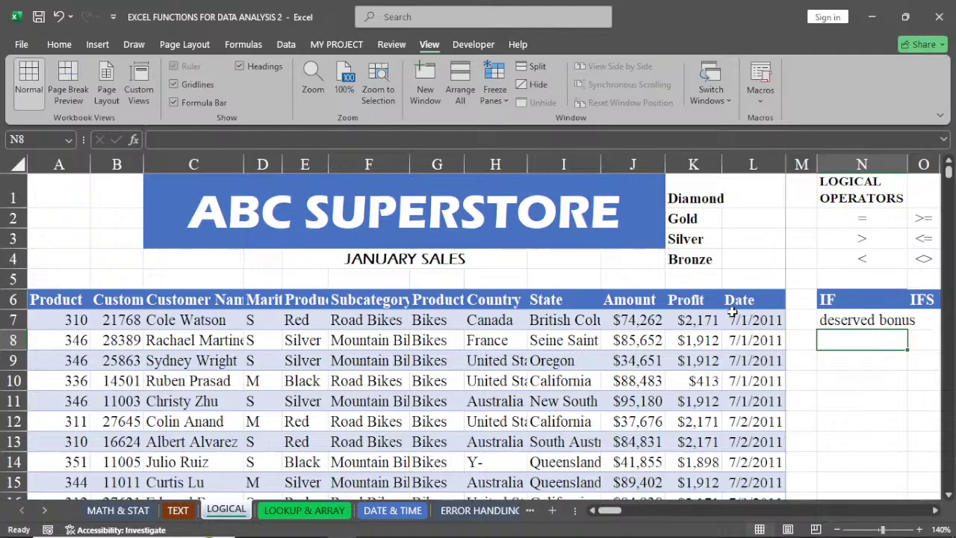
Copy the IF formula from N7 down the column through row 20
{"action": "left_click", "coordinate": [859, 321]}
{"action": "left_click_drag", "start_coordinate": [908, 330], "coordinate": [910, 446]}
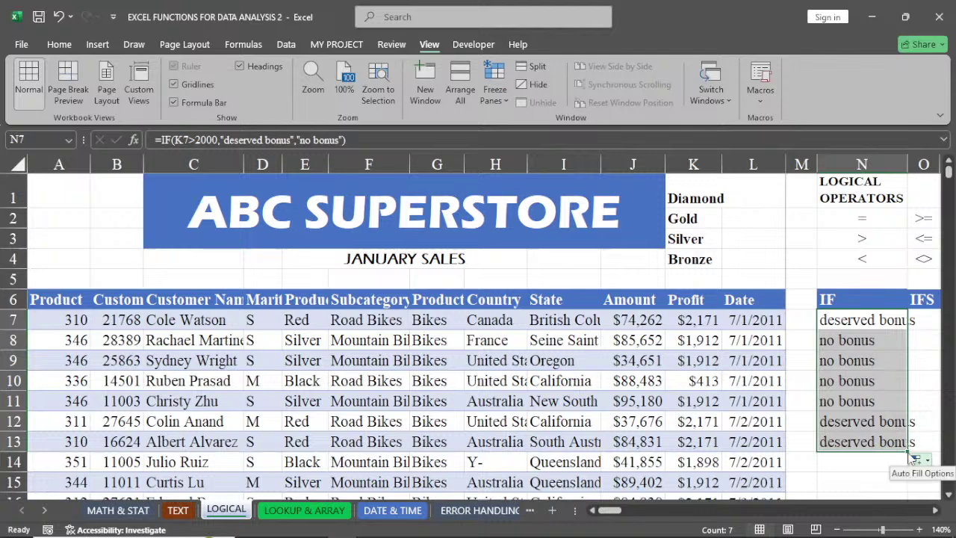
{"action": "left_click_drag", "start_coordinate": [908, 452], "coordinate": [907, 478]}
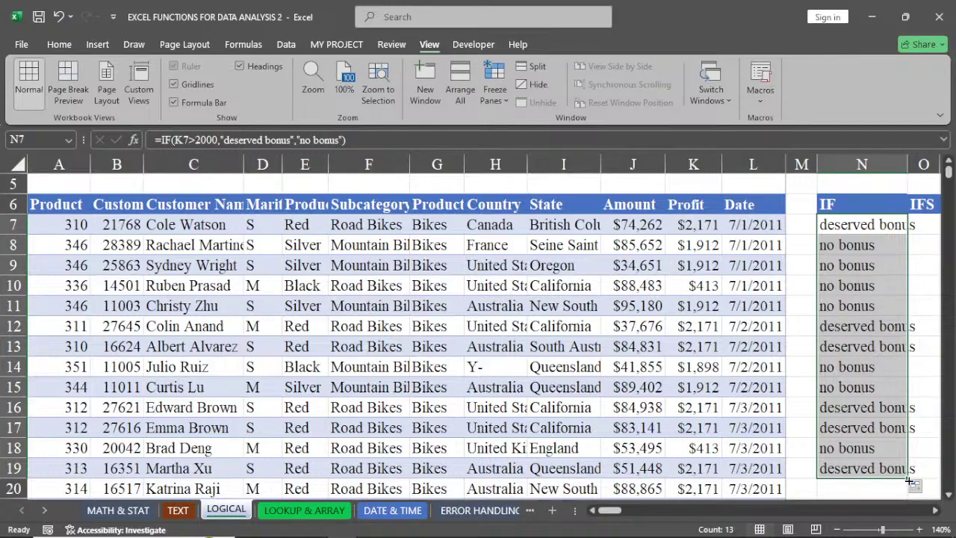
{"action": "left_click_drag", "start_coordinate": [909, 480], "coordinate": [909, 496]}
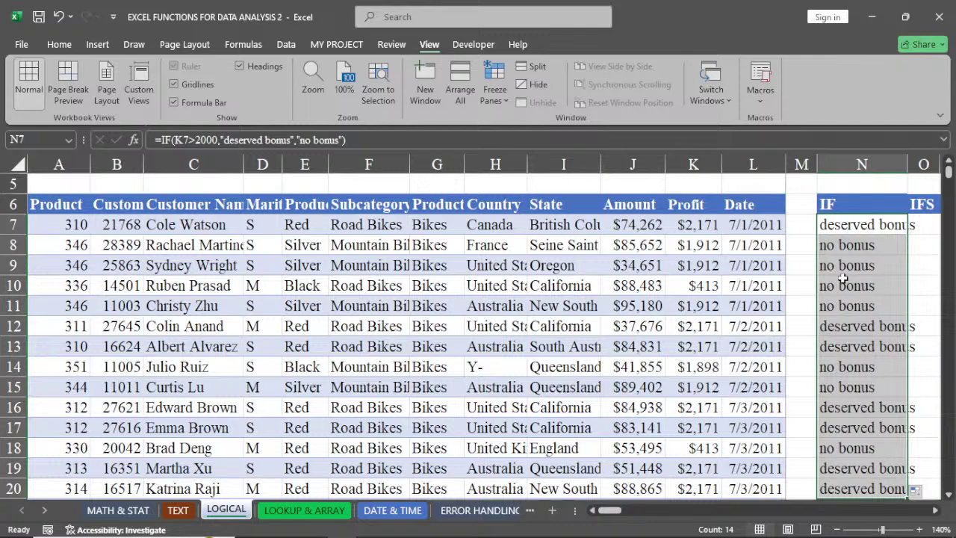
Replace the false result in N7's IF formula with an empty string, giving =IF(K7>2000,"deserved bonus","")
{"action": "double_click", "coordinate": [846, 233]}
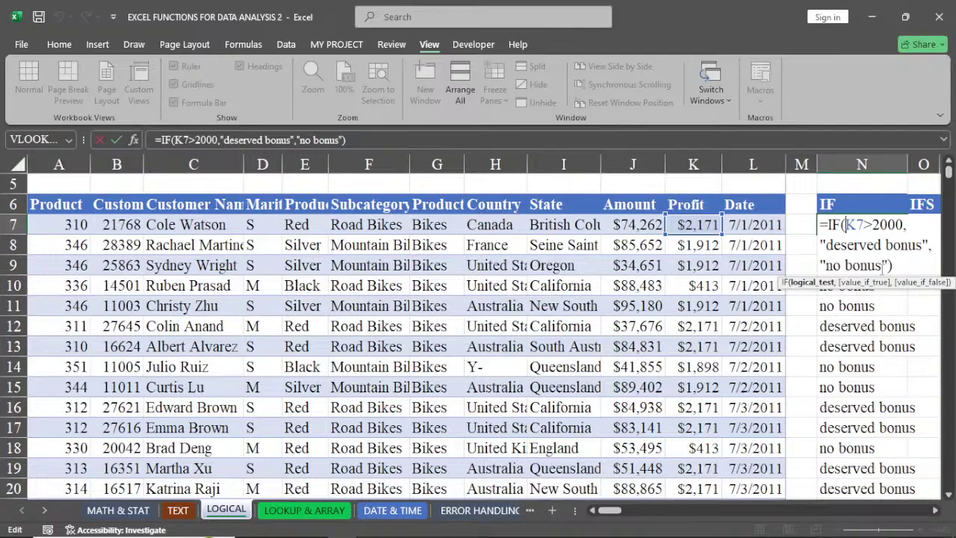
{"action": "left_click", "coordinate": [876, 265]}
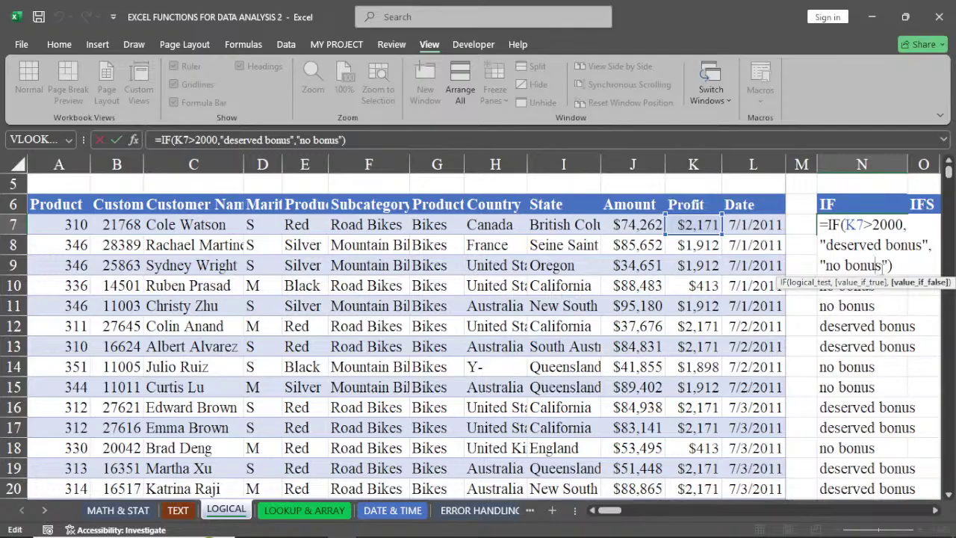
{"action": "key", "text": "BackSpace"}
{"action": "key", "text": "BackSpace"}
{"action": "key", "text": "BackSpace"}
{"action": "key", "text": "BackSpace"}
{"action": "key", "text": "BackSpace"}
{"action": "key", "text": "BackSpace"}
{"action": "key", "text": "BackSpace"}
{"action": "key", "text": "BackSpace"}
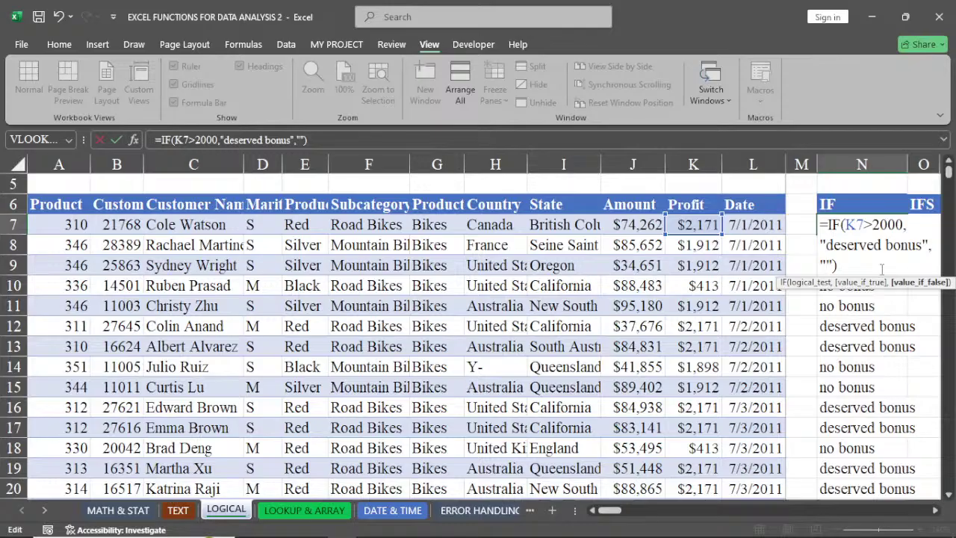
{"action": "key", "text": "Return"}
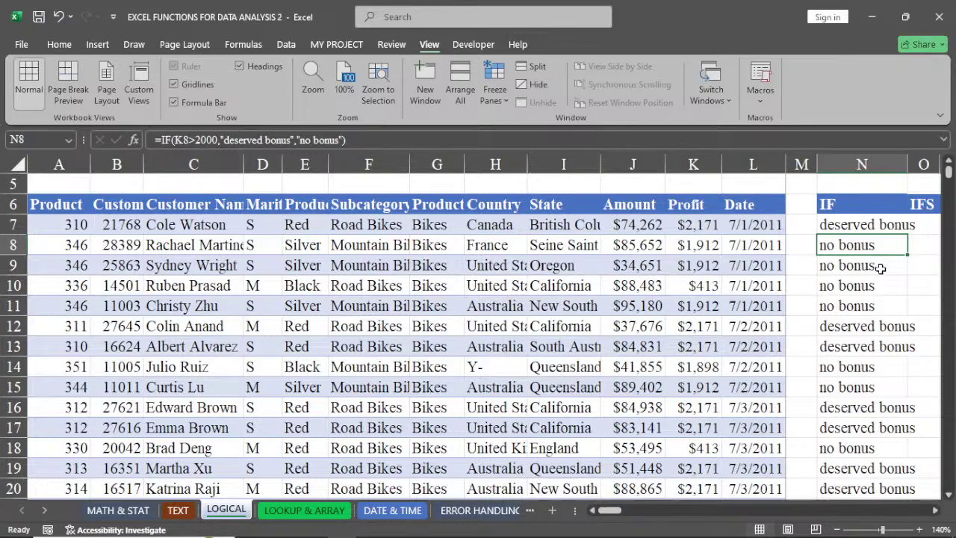
Copy the revised N7 formula down the IF column and check the formulas in blank cells N8, N11 and N14
{"action": "left_click", "coordinate": [888, 225]}
{"action": "double_click", "coordinate": [906, 235]}
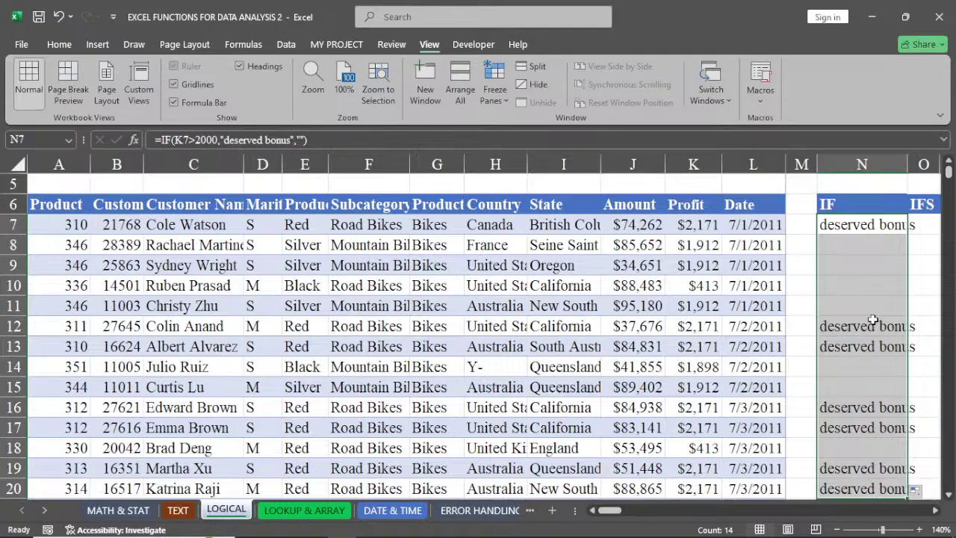
{"action": "left_click", "coordinate": [859, 250]}
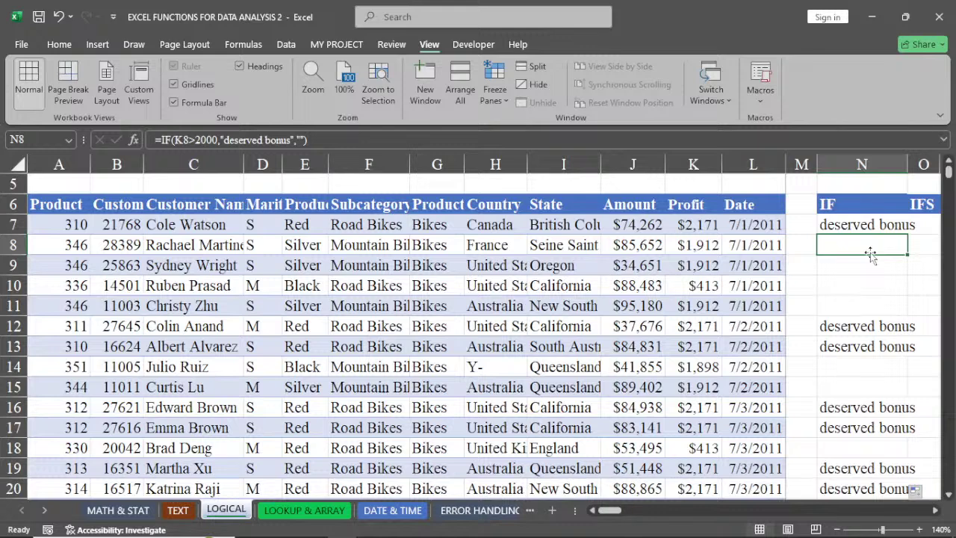
{"action": "left_click", "coordinate": [869, 314]}
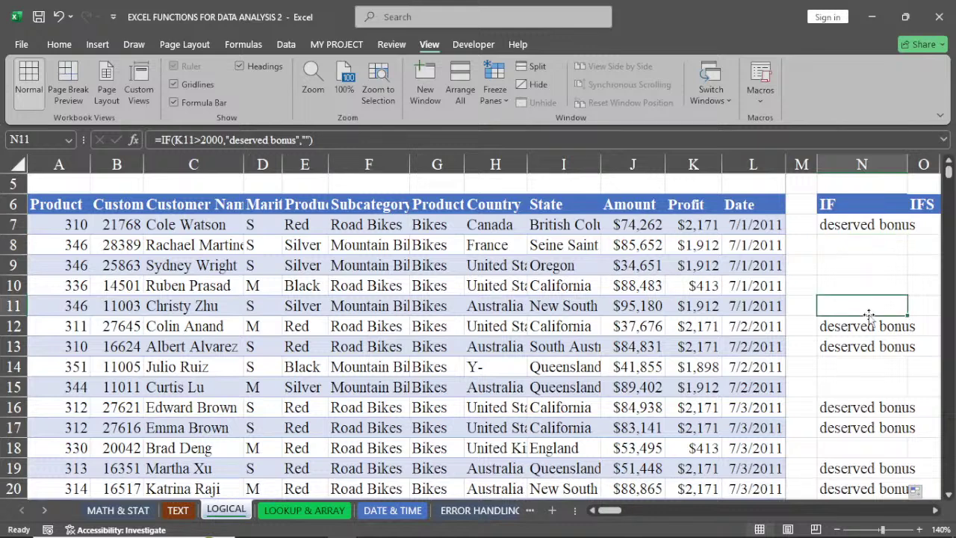
{"action": "left_click", "coordinate": [873, 373]}
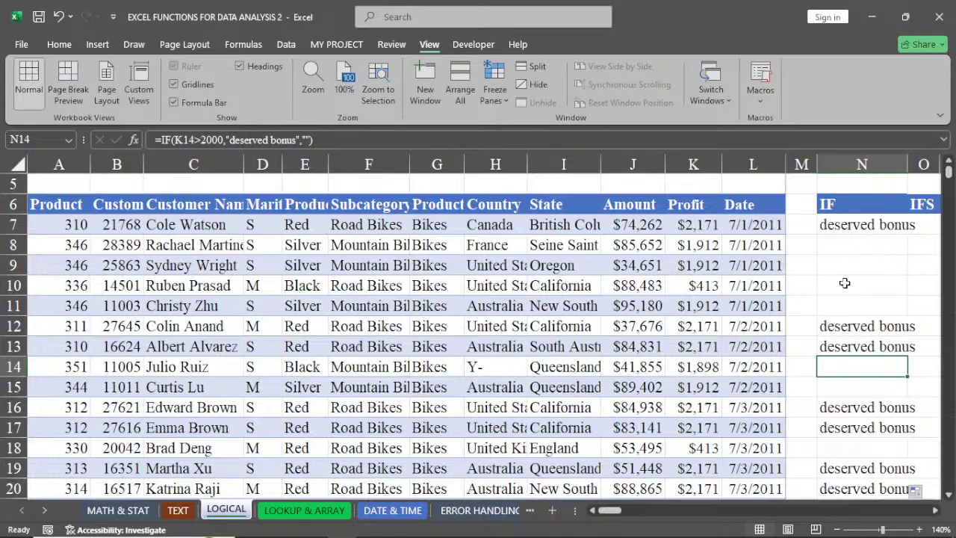
Narrow the IF column to about its heading's width and widen the IFS column
{"action": "left_click", "coordinate": [935, 514]}
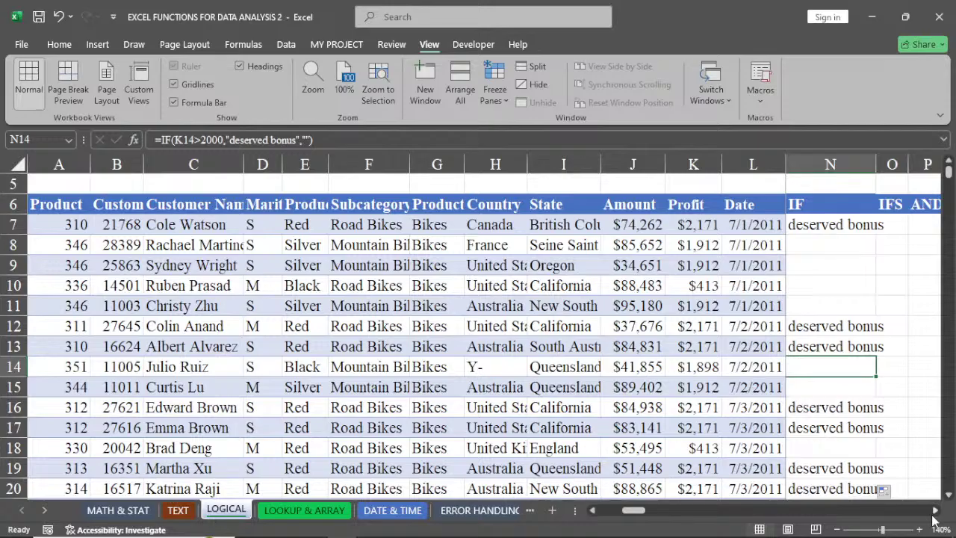
{"action": "left_click_drag", "start_coordinate": [875, 164], "coordinate": [911, 165]}
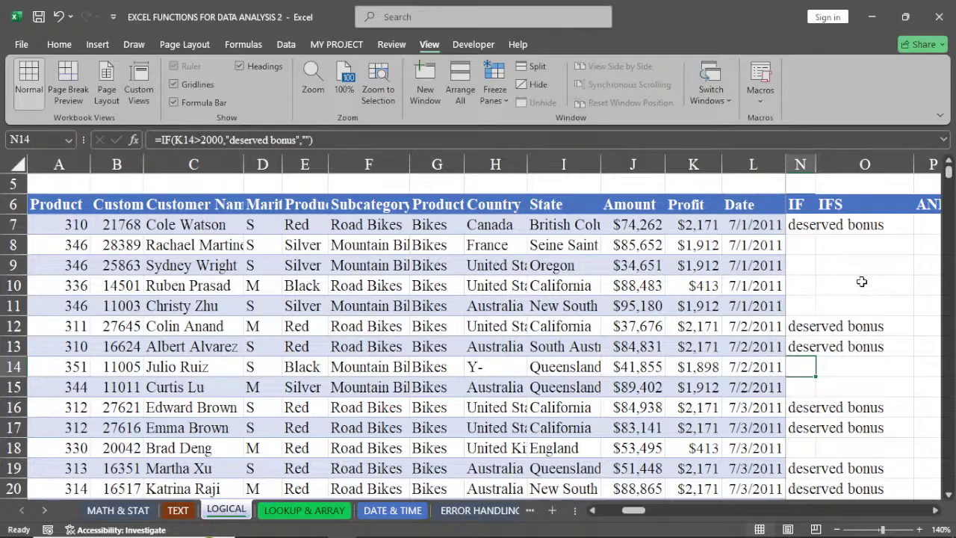
{"action": "left_click", "coordinate": [948, 162]}
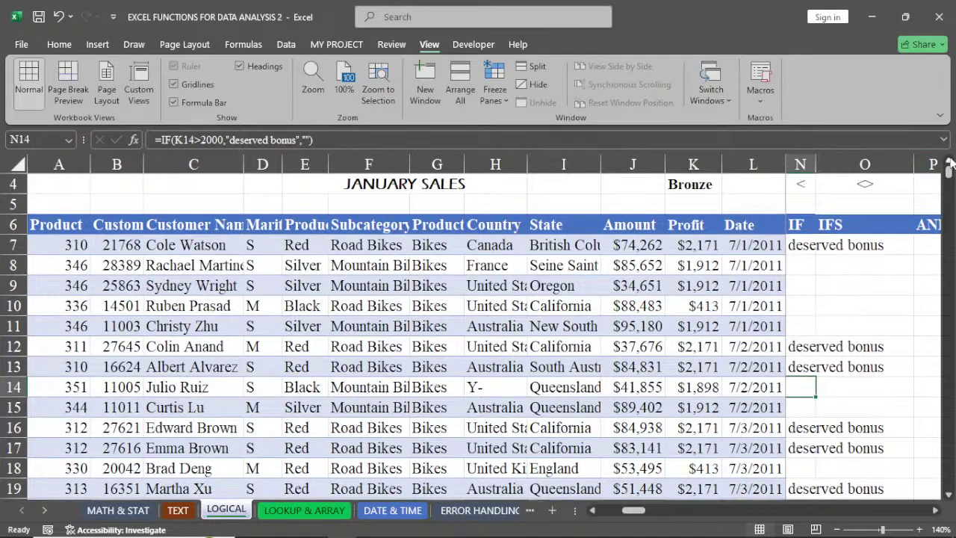
{"action": "scroll", "coordinate": [948, 163], "scroll_direction": "up", "scroll_amount": 1}
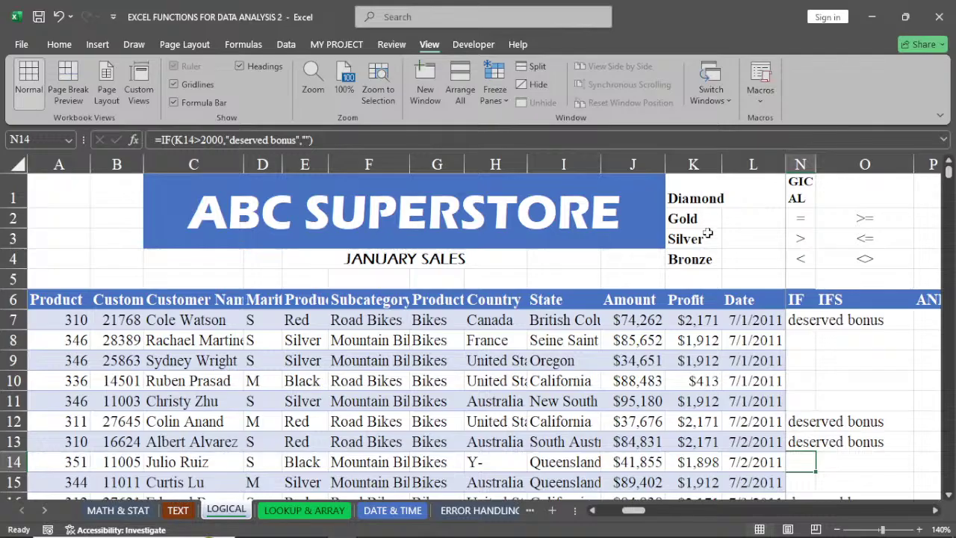
Widen the Profit column slightly and the IF column enough to fit its LOGICAL OPERATORS heading
{"action": "left_click_drag", "start_coordinate": [721, 164], "coordinate": [725, 161]}
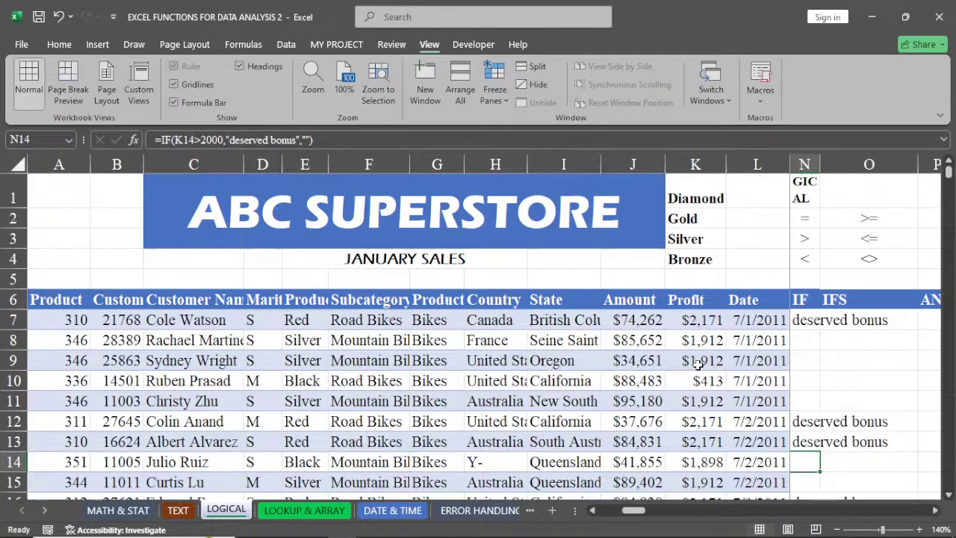
{"action": "left_click", "coordinate": [592, 511]}
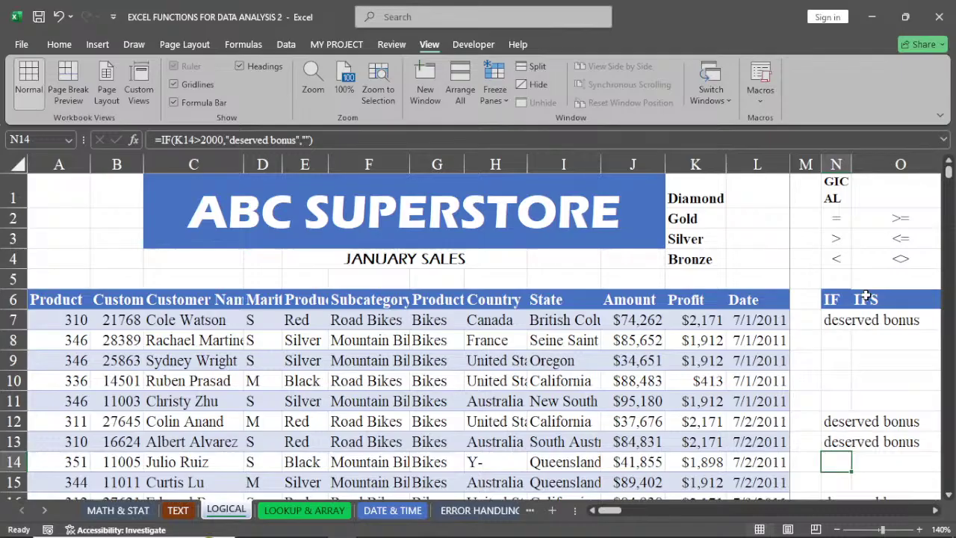
{"action": "left_click_drag", "start_coordinate": [851, 163], "coordinate": [914, 158]}
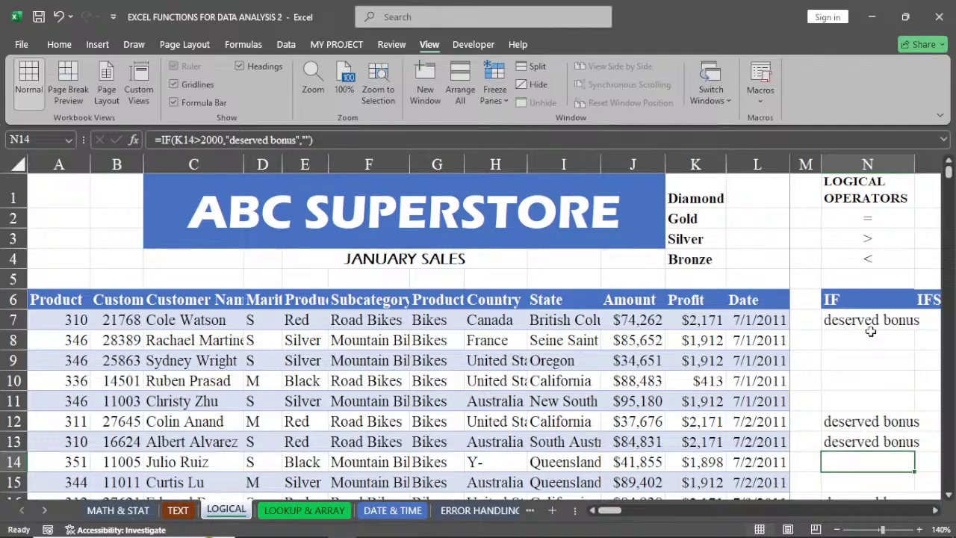
Start a new IF formula in N7 that tests whether the profit in K7 is greater than 2000
{"action": "left_click", "coordinate": [868, 327]}
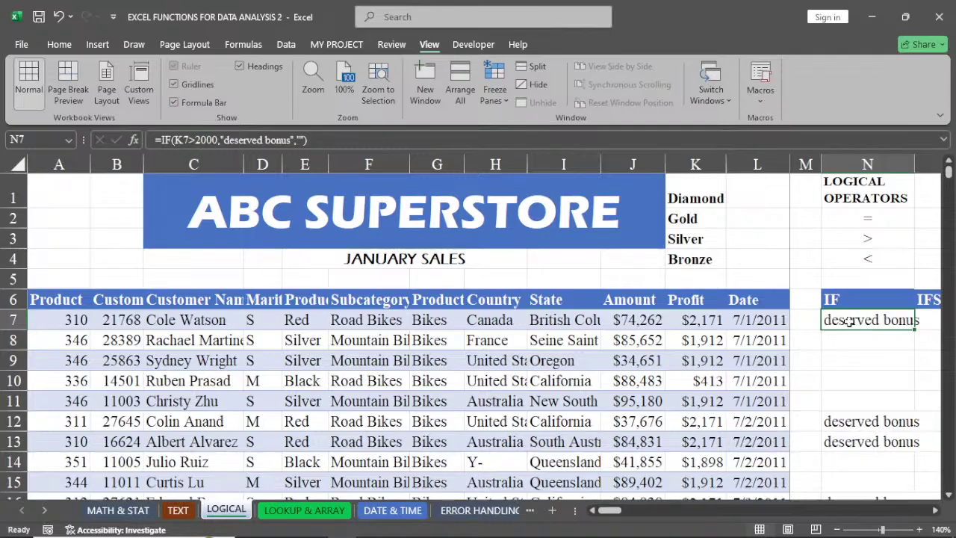
{"action": "type", "text": "=-"}
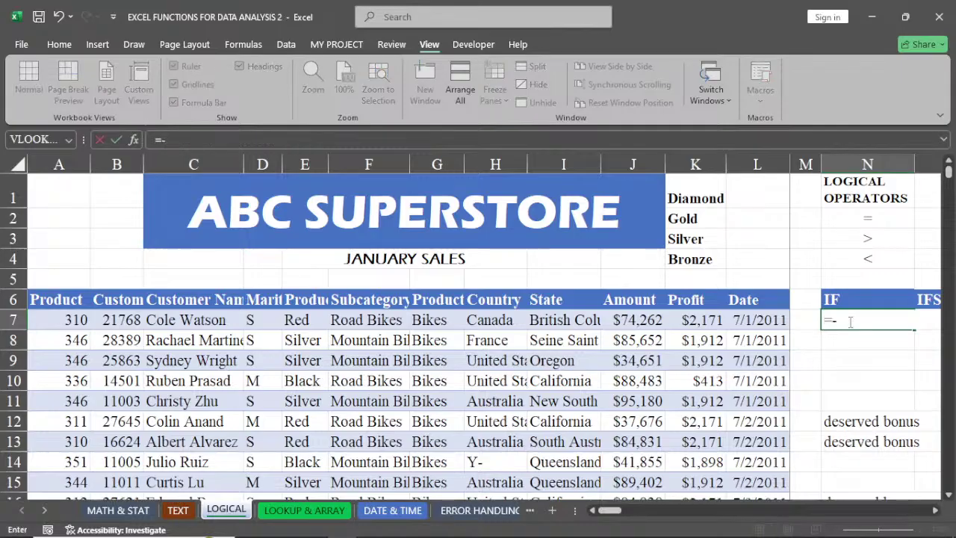
{"action": "key", "text": "BackSpace"}
{"action": "type", "text": "if"}
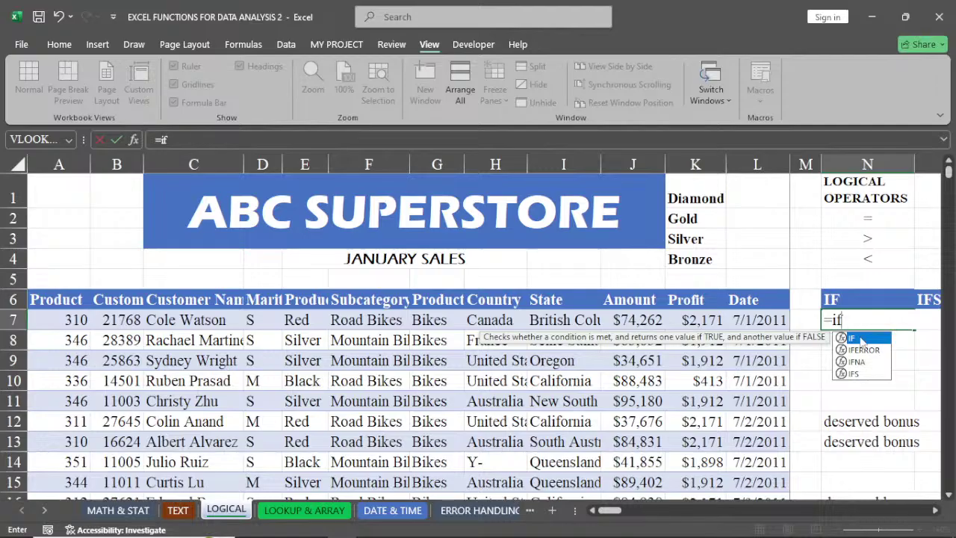
{"action": "double_click", "coordinate": [861, 340]}
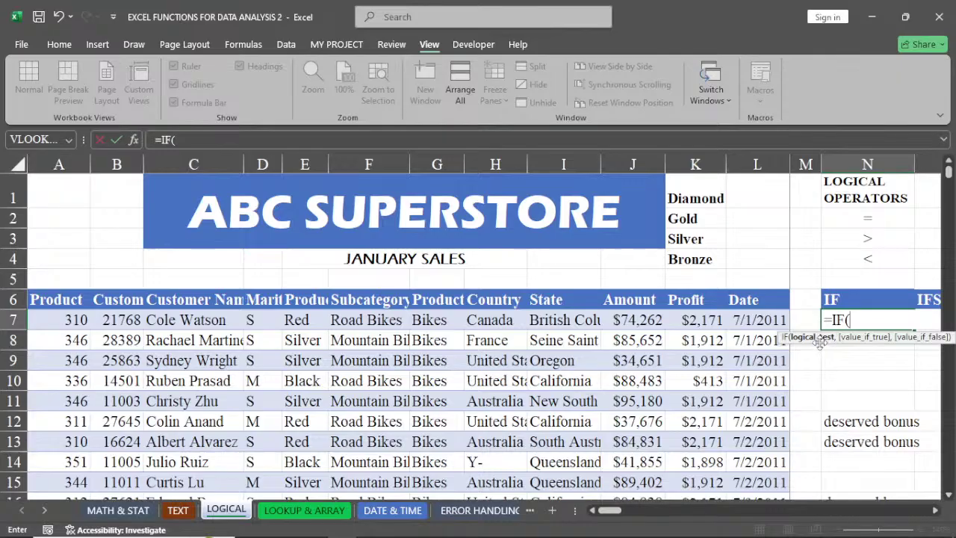
{"action": "left_click", "coordinate": [694, 320]}
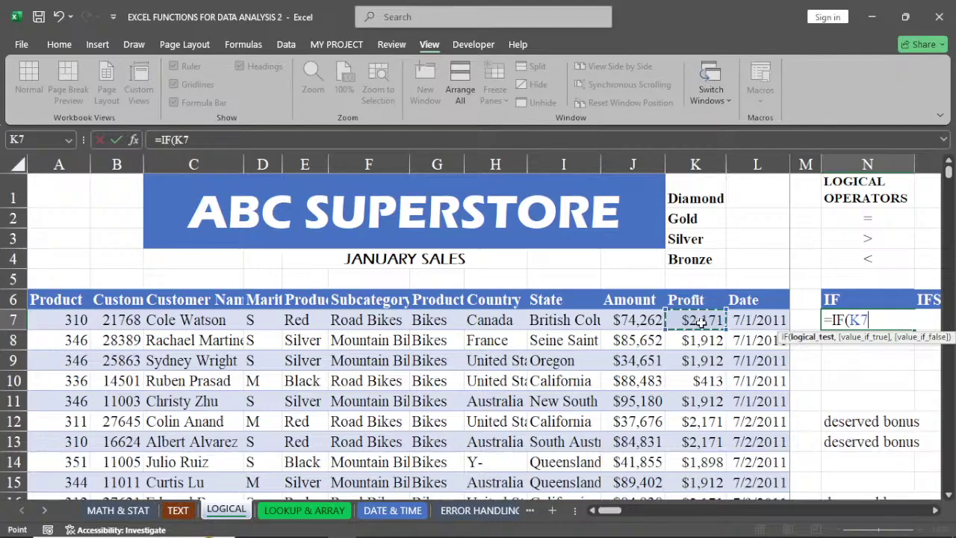
{"action": "type", "text": ">"}
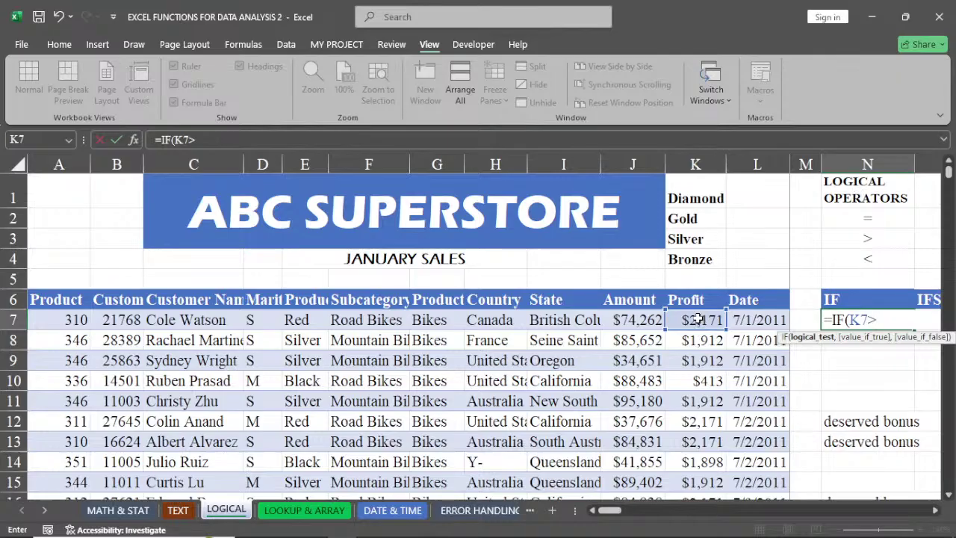
{"action": "type", "text": "2000"}
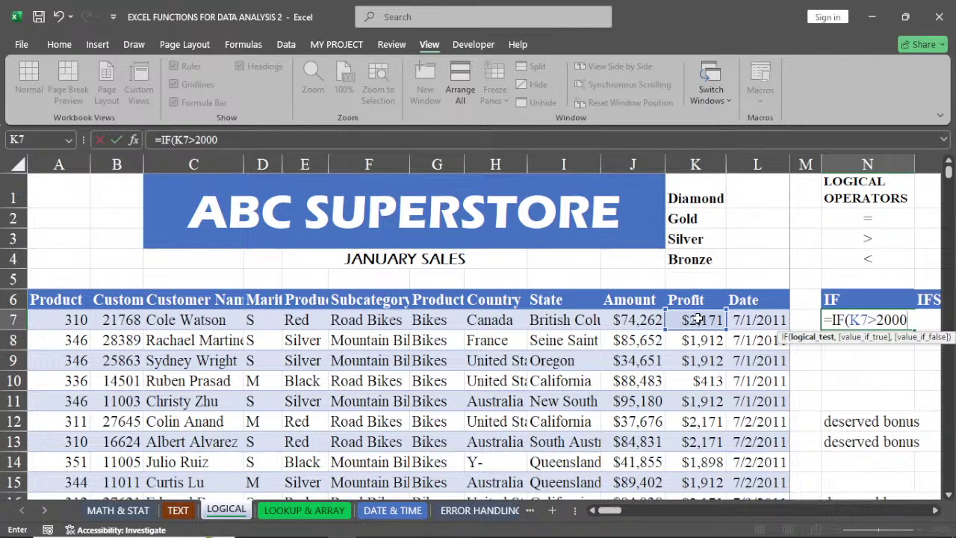
Complete N7's IF formula with "give bonus" as the true result and "no bonus" as the false result
{"action": "type", "text": ","}
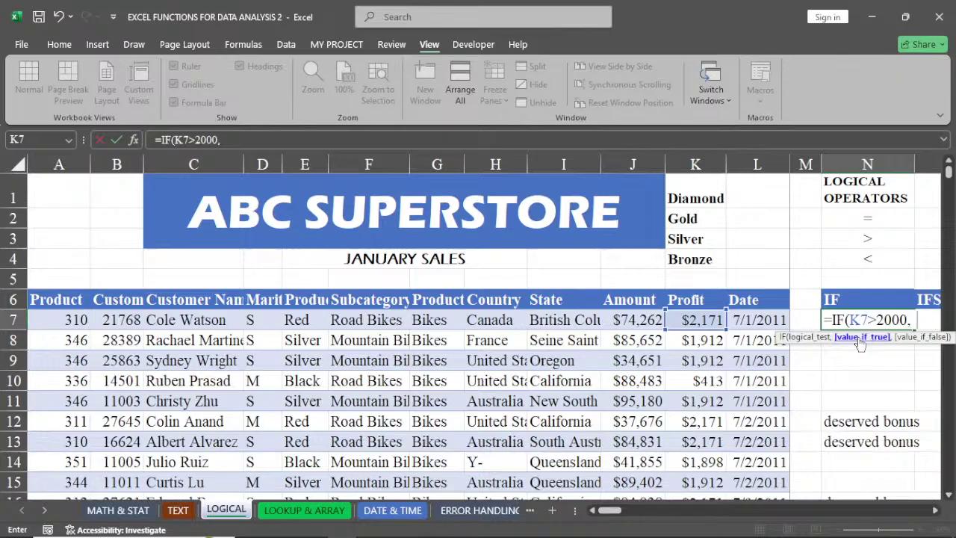
{"action": "type", "text": "\"give bo"}
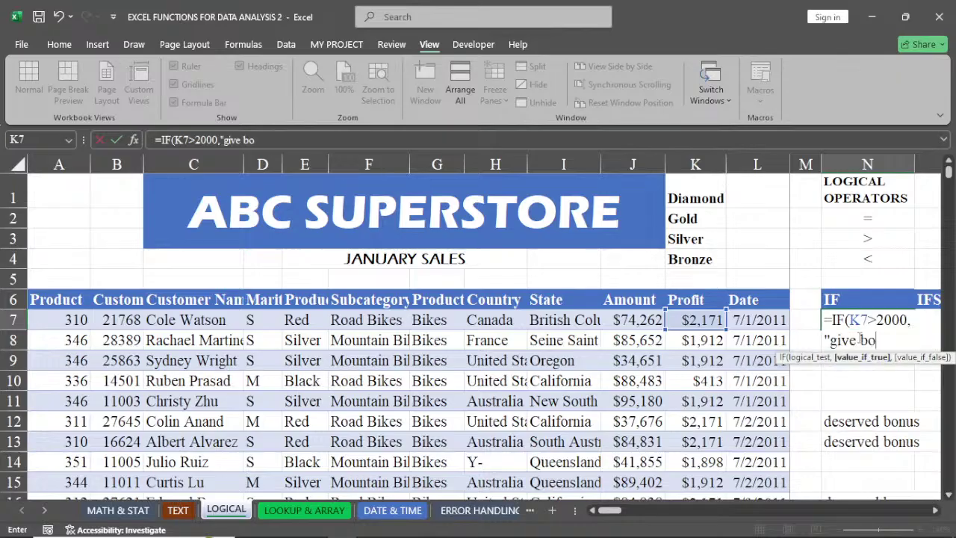
{"action": "type", "text": "nus\""}
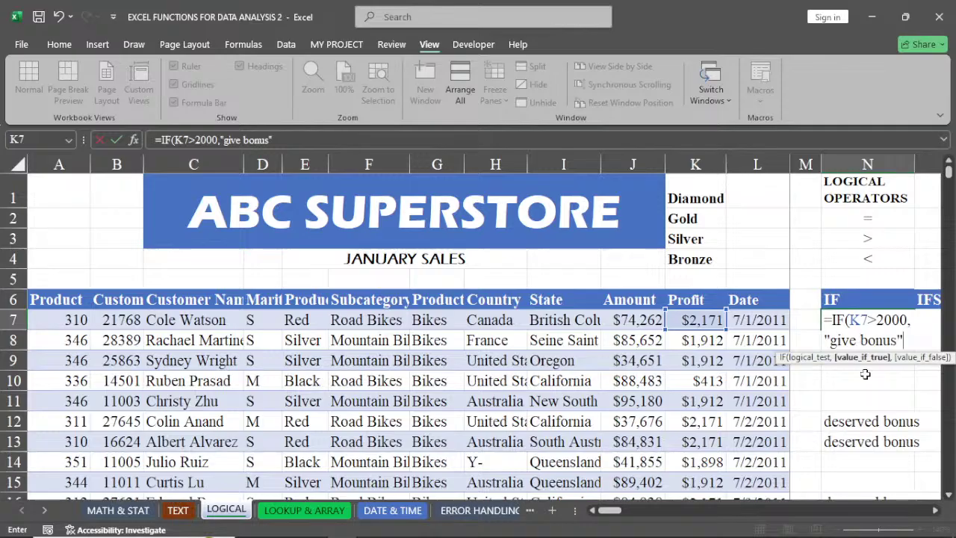
{"action": "type", "text": ","}
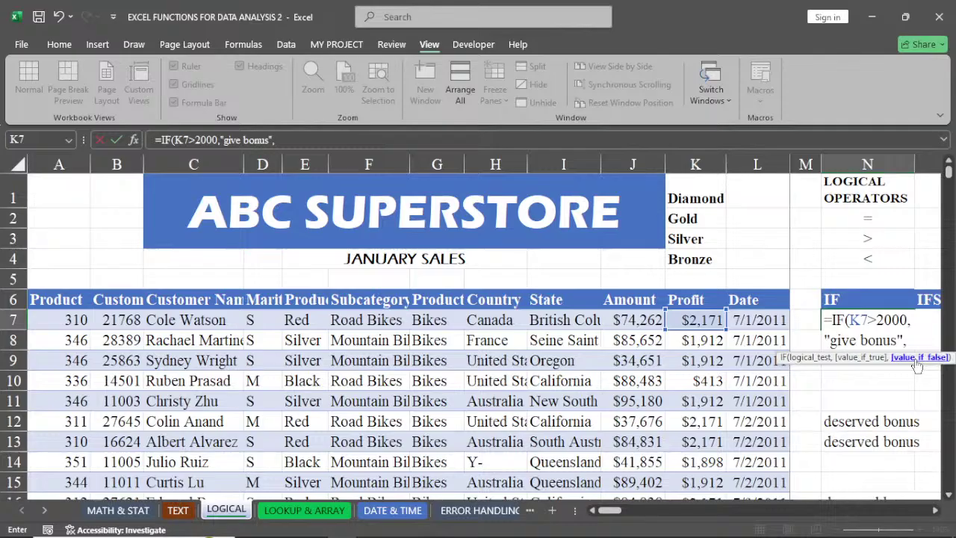
{"action": "type", "text": "\"no bonus"}
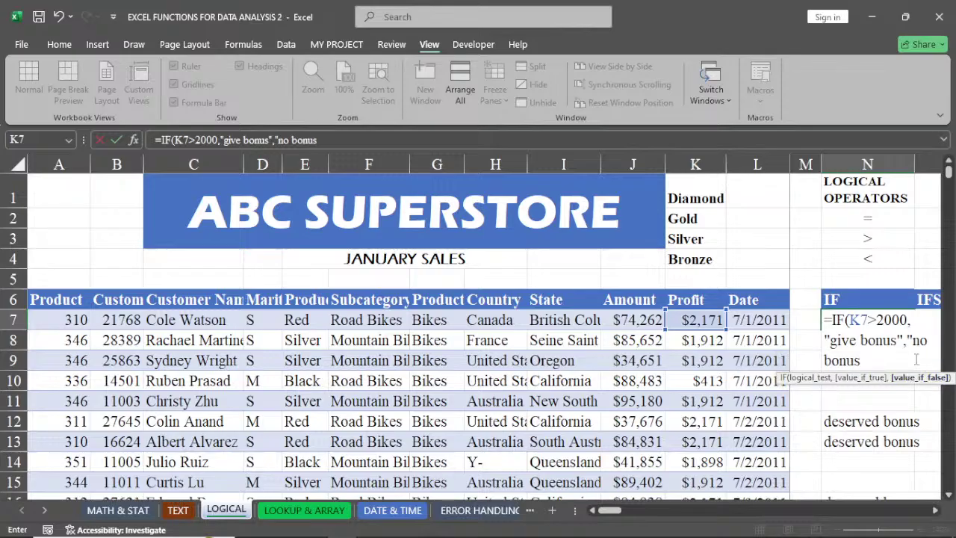
{"action": "type", "text": "\""}
{"action": "key", "text": "Return"}
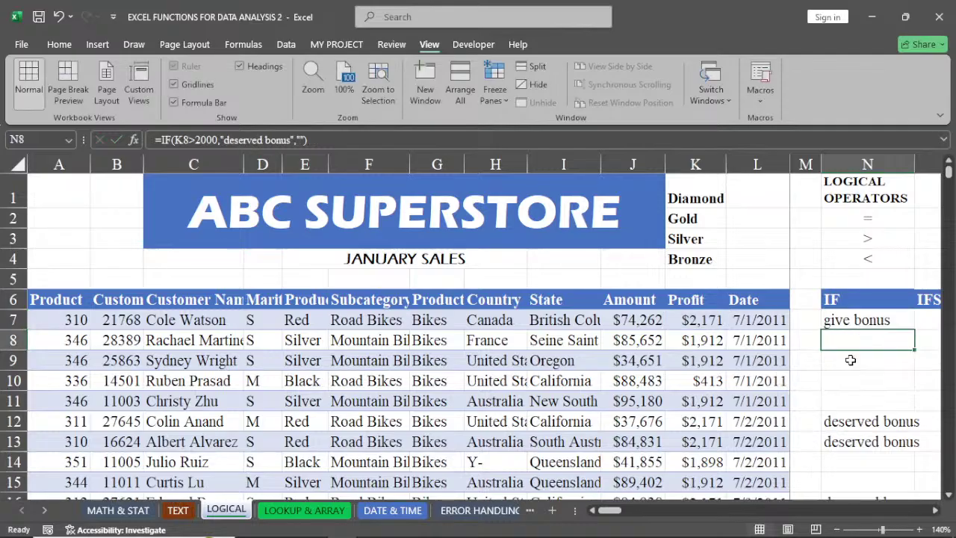
Copy the N7 formula down the IF column to N15 and check the copied formula in N9
{"action": "left_click", "coordinate": [844, 320]}
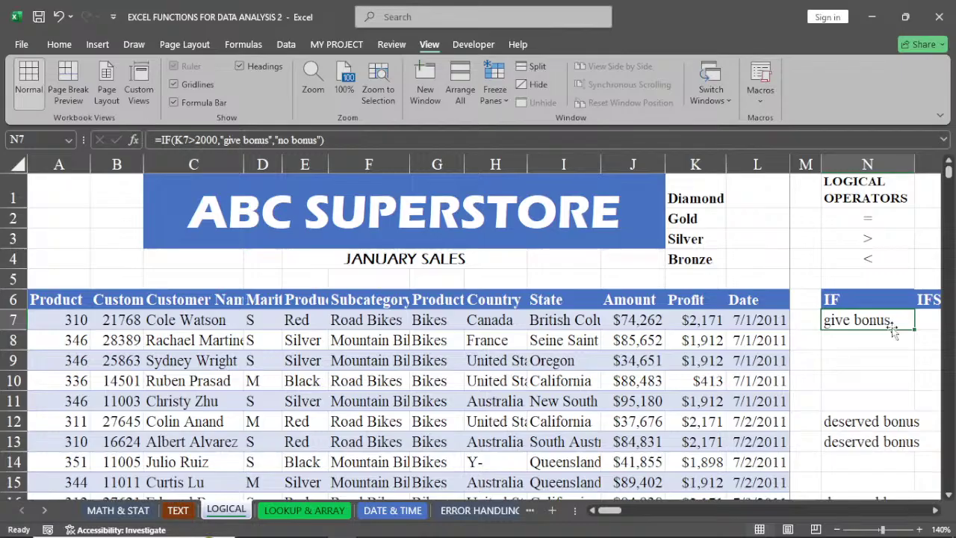
{"action": "left_click_drag", "start_coordinate": [914, 330], "coordinate": [920, 485]}
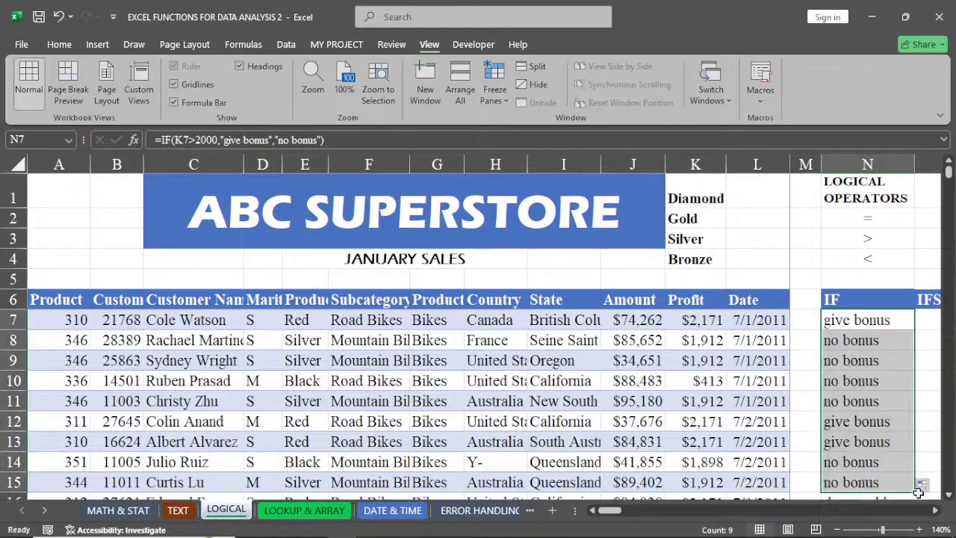
{"action": "left_click", "coordinate": [851, 360]}
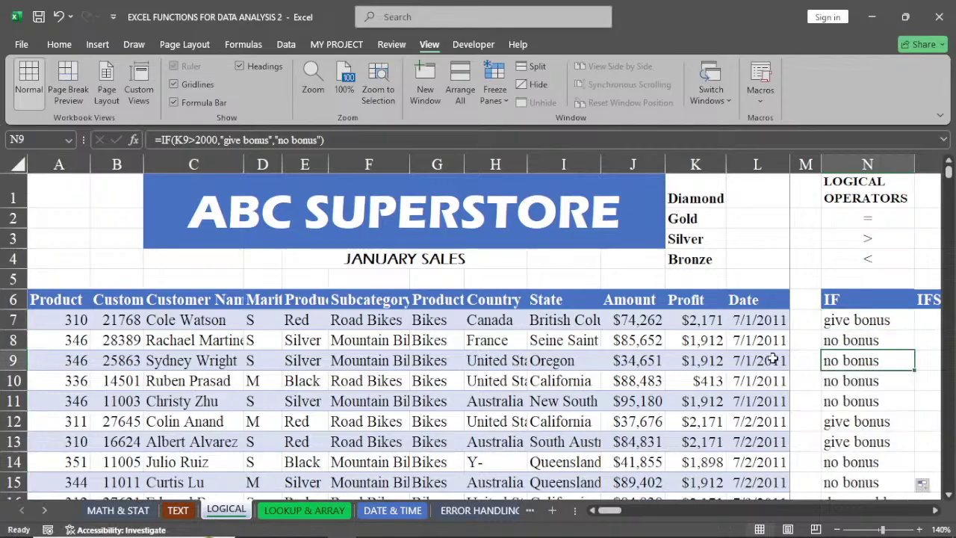
Compare the Profit values in rows 8 to 13 with the 2000 threshold and review the IF results in N7 to N11
{"action": "left_click", "coordinate": [706, 342]}
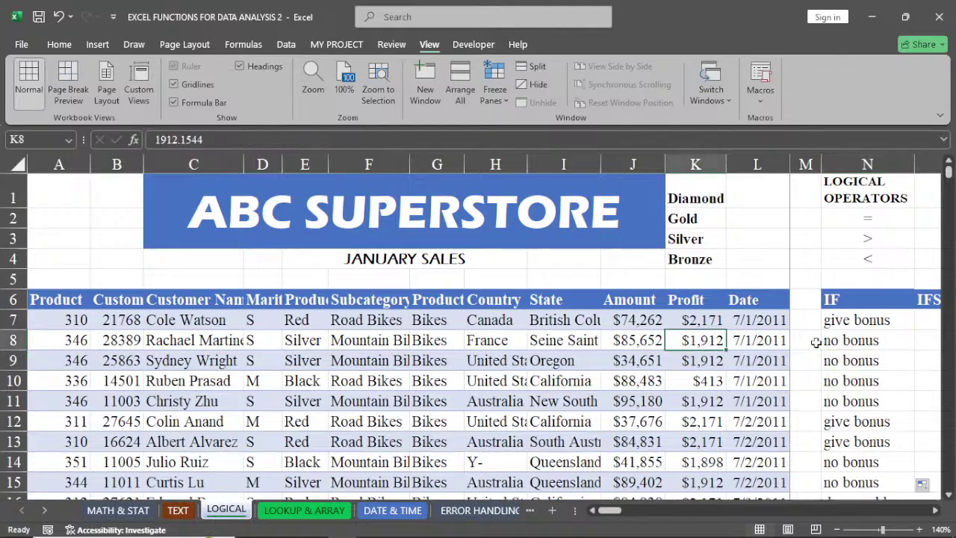
{"action": "left_click", "coordinate": [693, 363]}
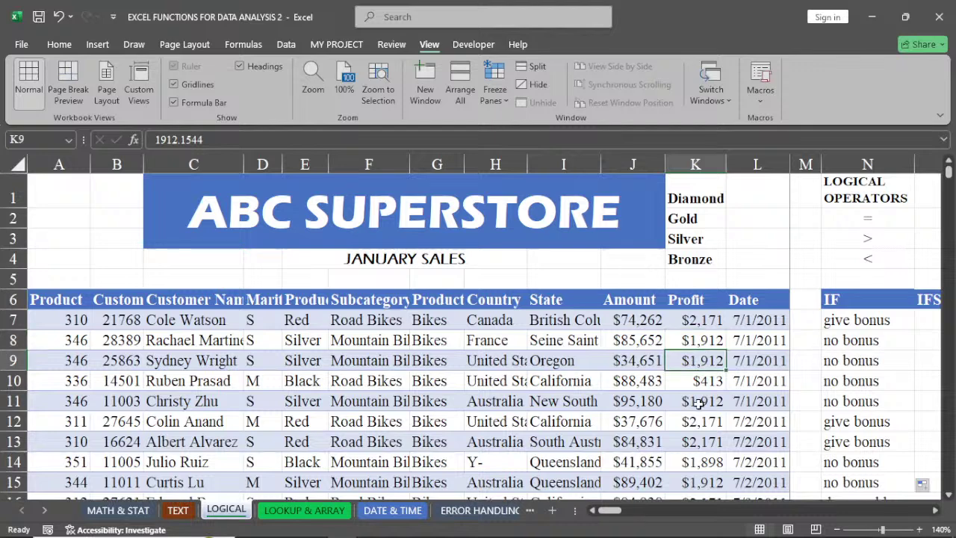
{"action": "key", "text": "Down"}
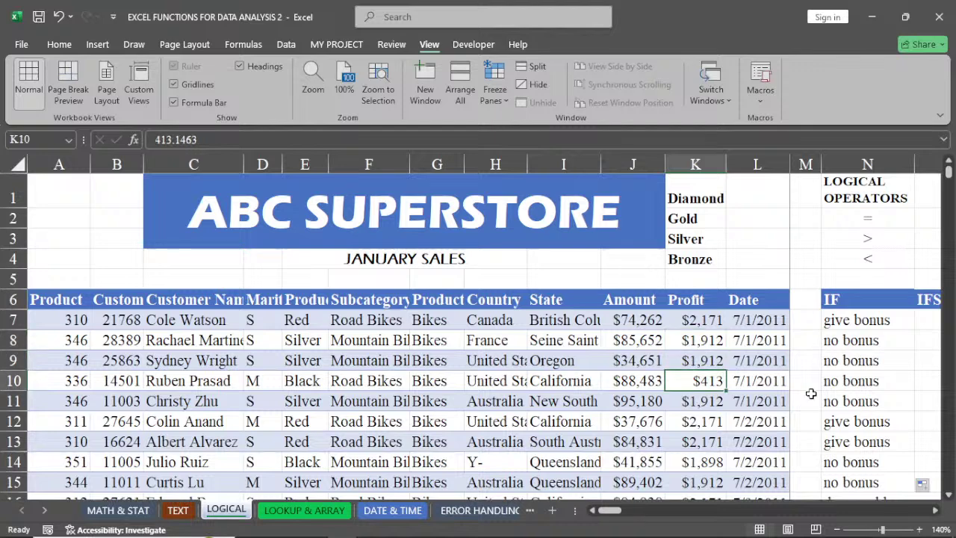
{"action": "left_click", "coordinate": [694, 424]}
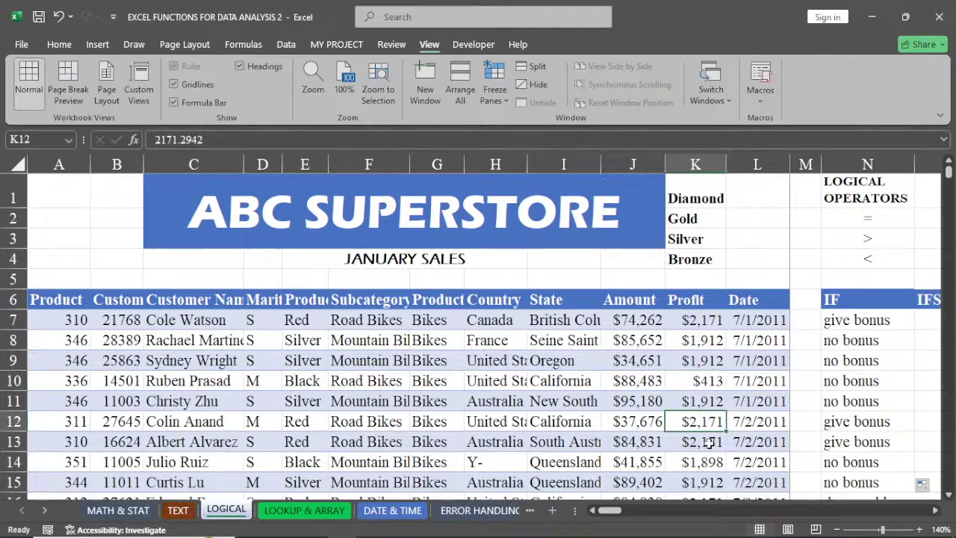
{"action": "left_click", "coordinate": [710, 441]}
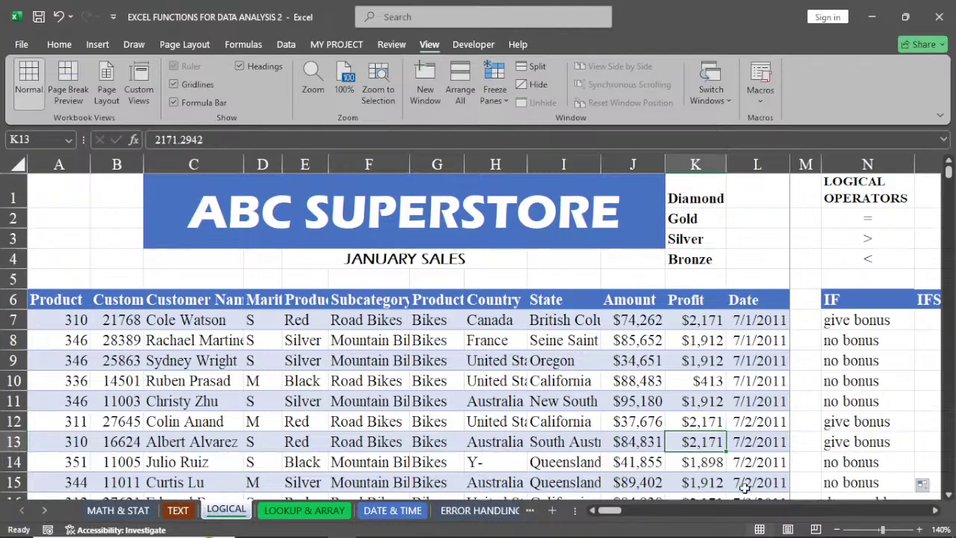
{"action": "left_click", "coordinate": [858, 321]}
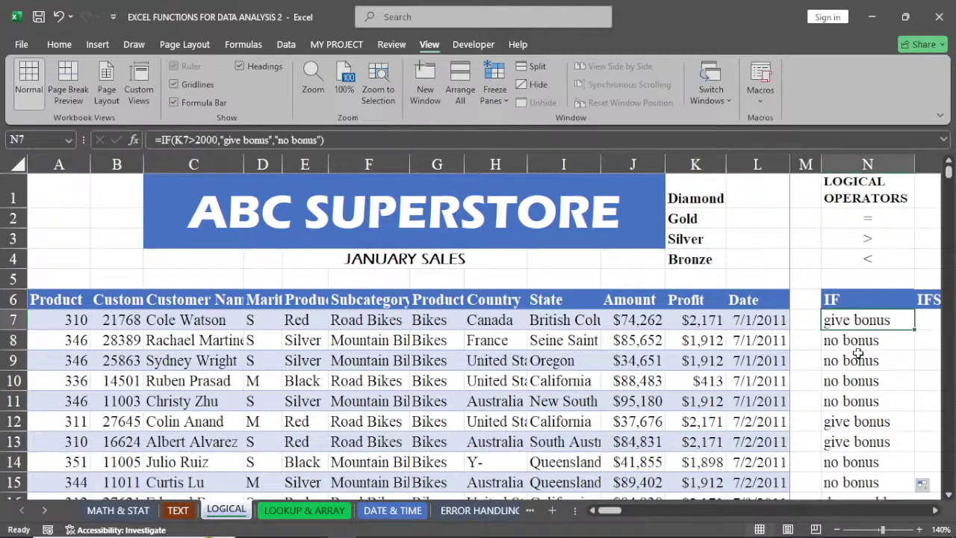
{"action": "key", "text": "Down"}
{"action": "key", "text": "Down"}
{"action": "key", "text": "Down"}
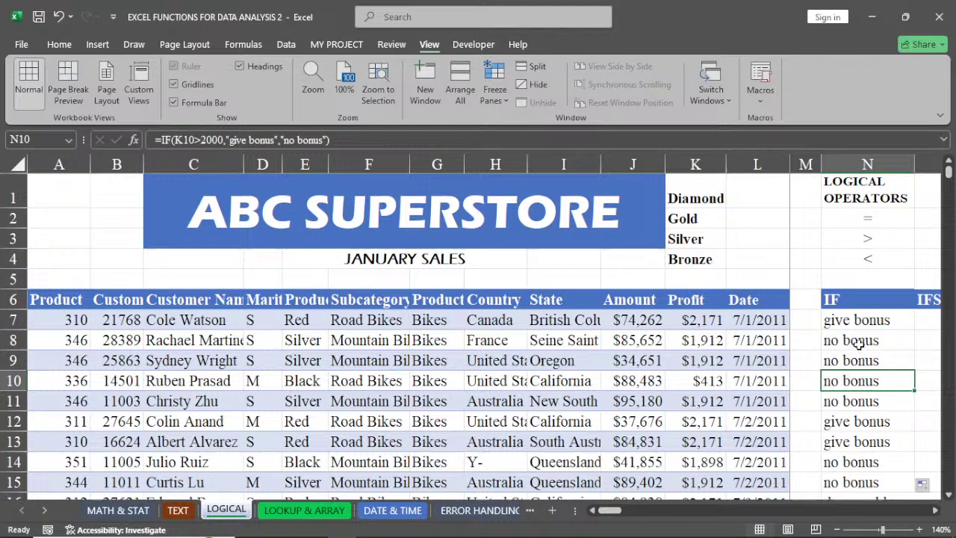
{"action": "left_click_drag", "start_coordinate": [859, 344], "coordinate": [860, 399]}
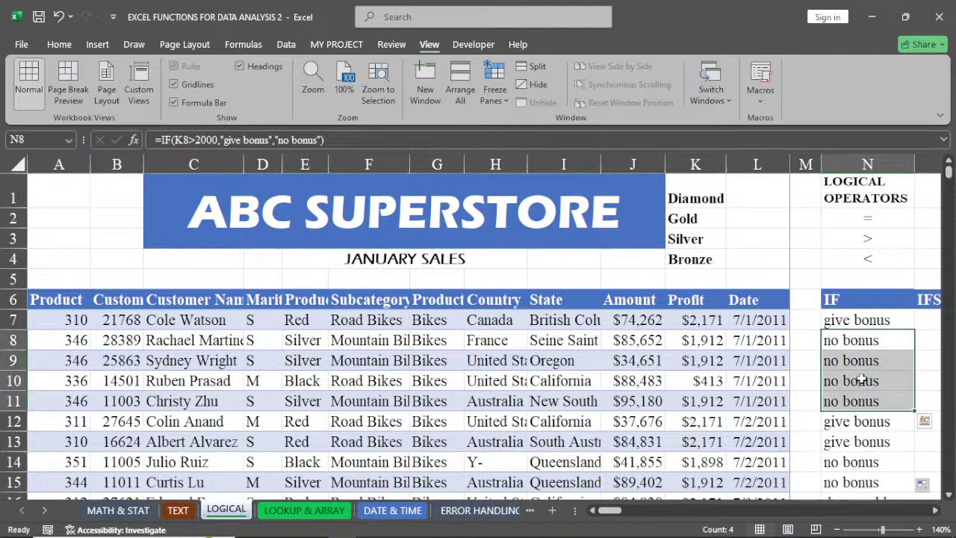
{"action": "left_click", "coordinate": [863, 363]}
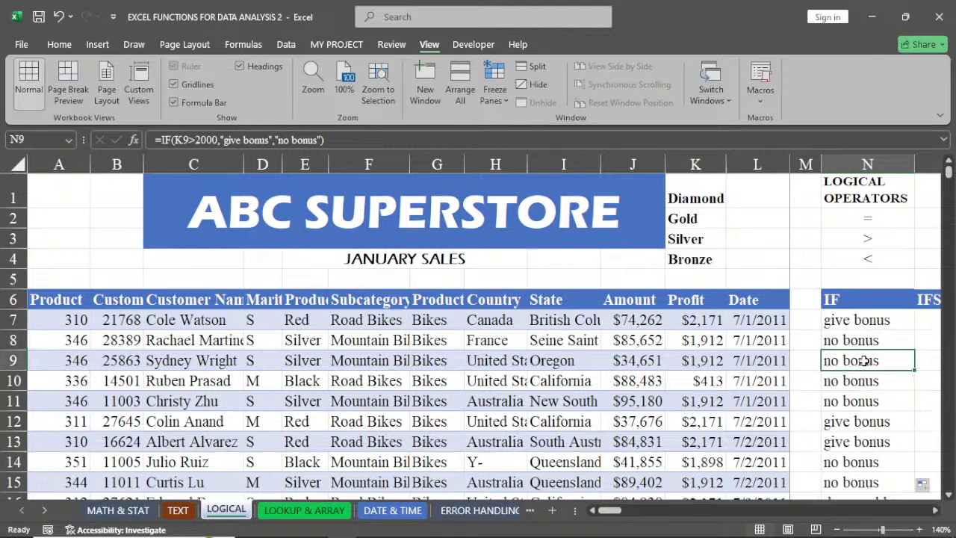
Replace the "no bonus" result in N7 with an empty string, giving =IF(K7>2000,"give bonus","")
{"action": "double_click", "coordinate": [872, 319]}
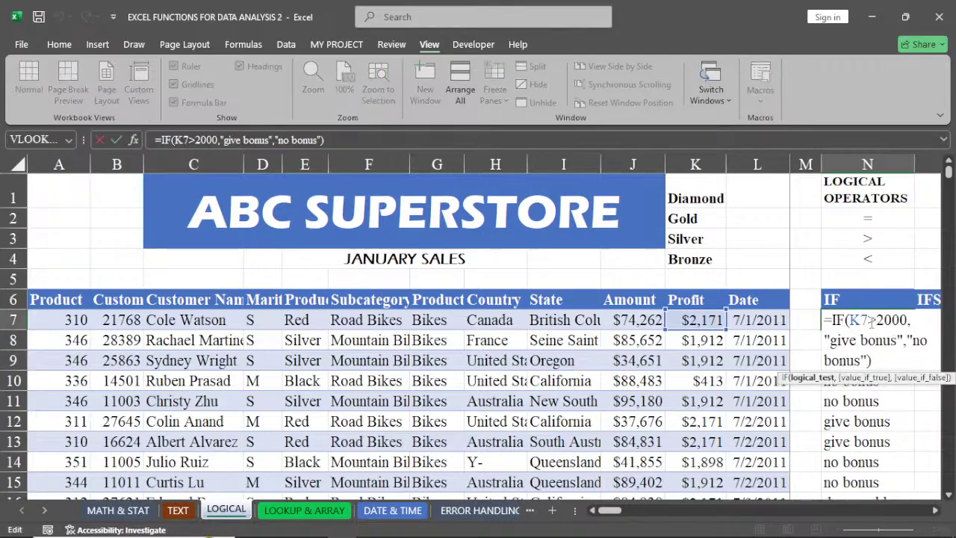
{"action": "left_click", "coordinate": [863, 360]}
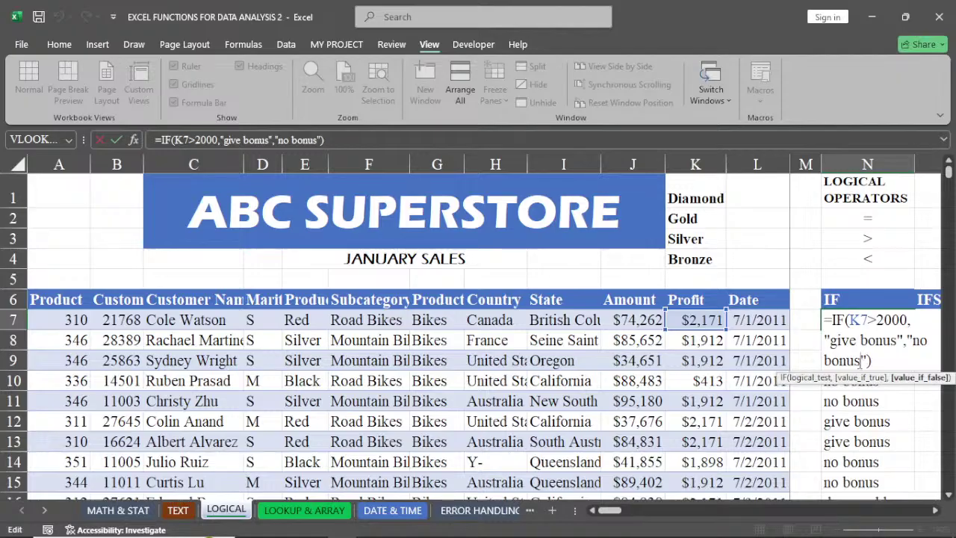
{"action": "key", "text": "BackSpace"}
{"action": "key", "text": "BackSpace"}
{"action": "key", "text": "BackSpace"}
{"action": "key", "text": "BackSpace"}
{"action": "key", "text": "BackSpace"}
{"action": "key", "text": "BackSpace"}
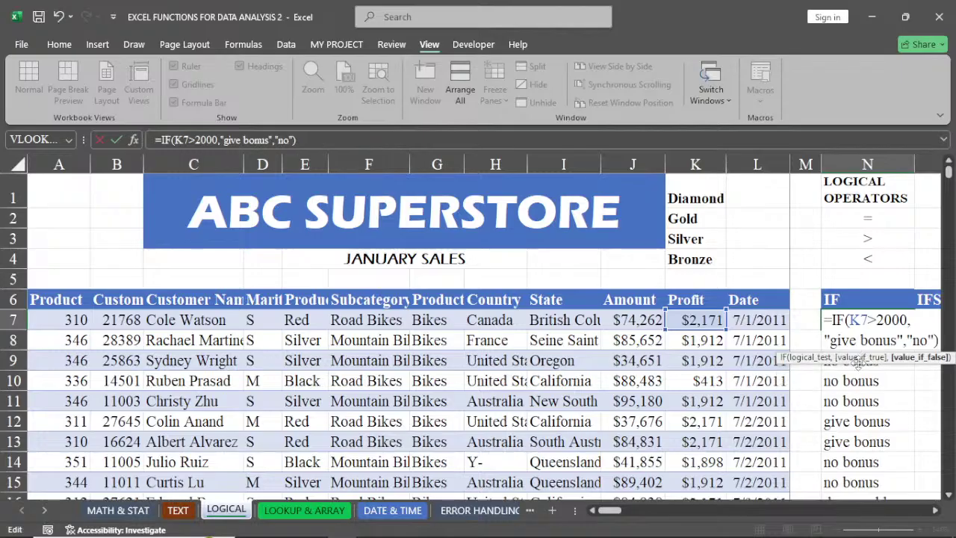
{"action": "key", "text": "BackSpace"}
{"action": "key", "text": "BackSpace"}
{"action": "key", "text": "Return"}
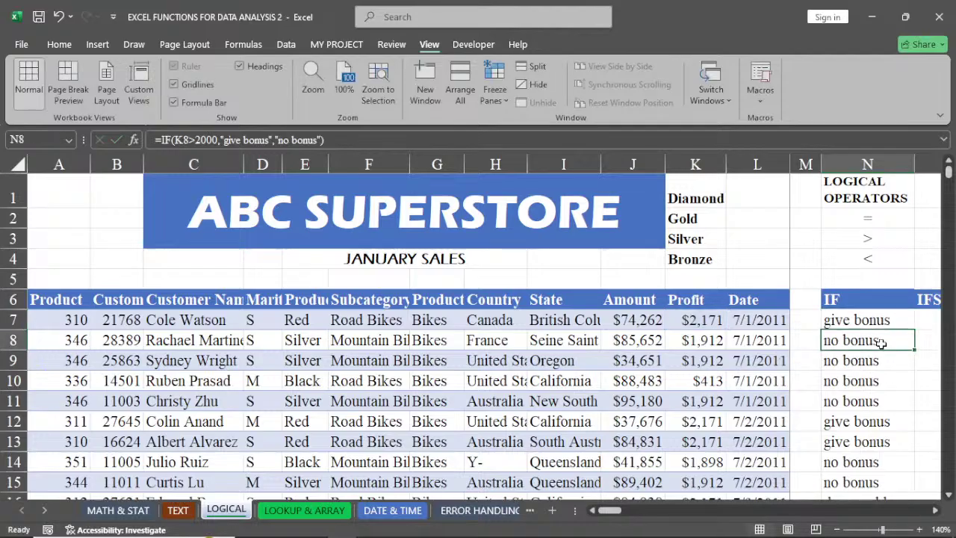
Copy the edited N7 formula down to N15 and check the formulas in N10 and N14
{"action": "left_click", "coordinate": [907, 325]}
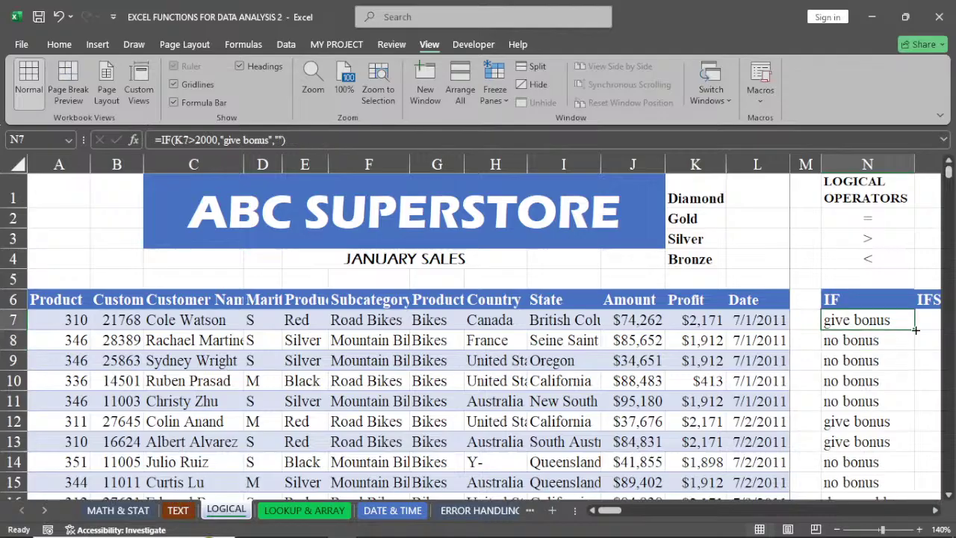
{"action": "left_click_drag", "start_coordinate": [915, 329], "coordinate": [919, 489]}
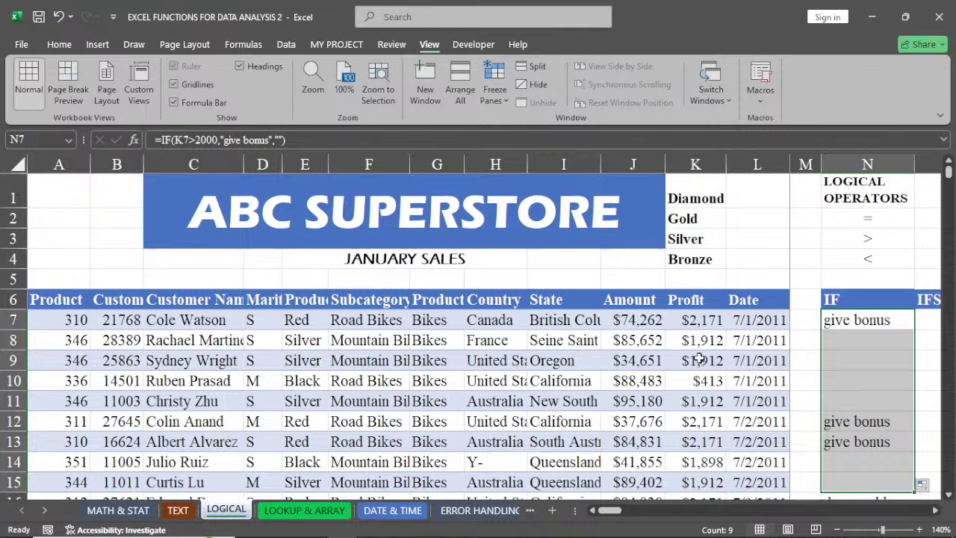
{"action": "left_click", "coordinate": [860, 377]}
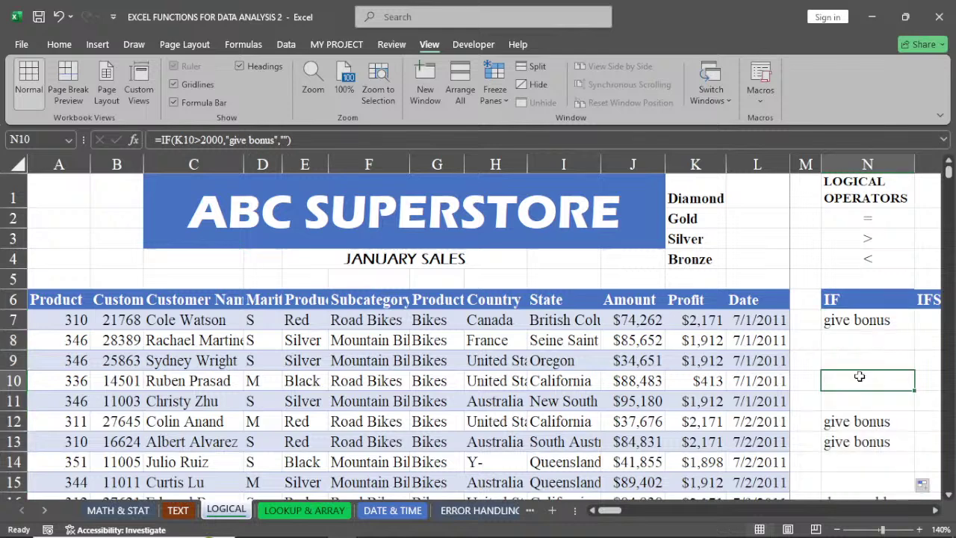
{"action": "left_click", "coordinate": [859, 458]}
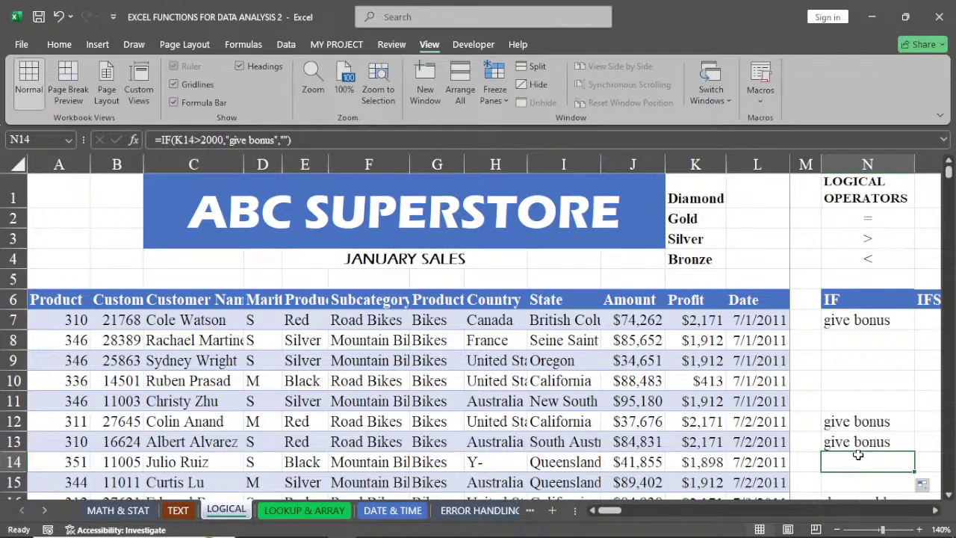
Narrow column N so the IFS column sits closer to the sales table
{"action": "left_click", "coordinate": [934, 511]}
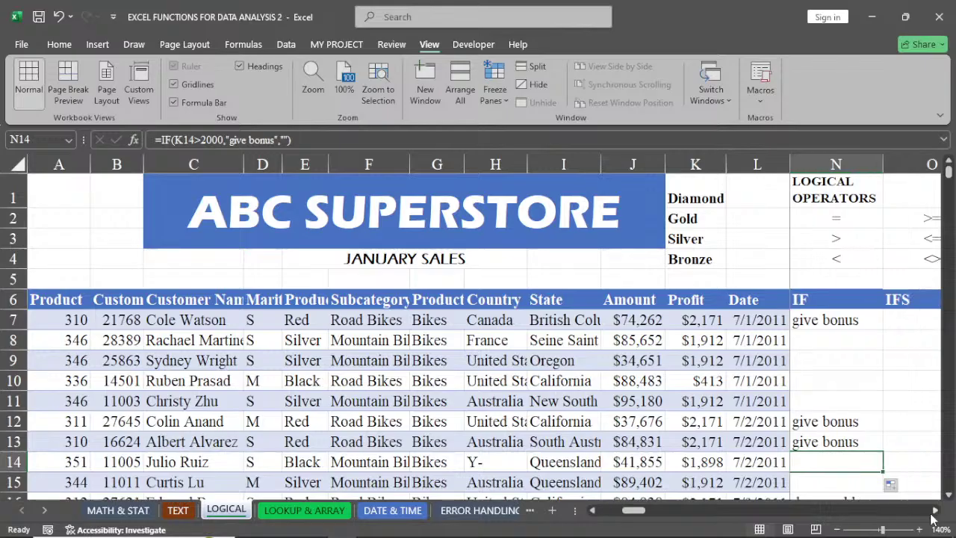
{"action": "mouse_move", "coordinate": [851, 523]}
{"action": "left_click", "coordinate": [937, 510]}
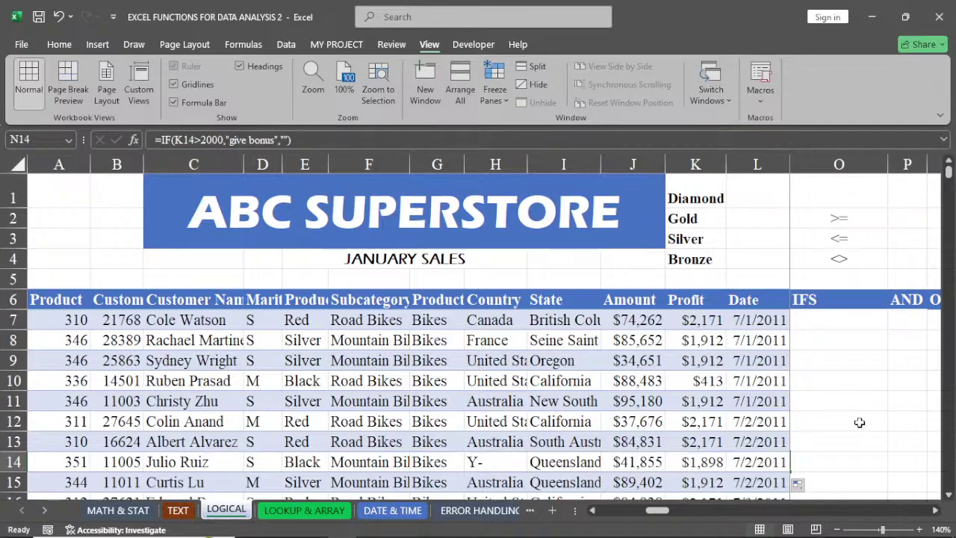
{"action": "left_click", "coordinate": [838, 323]}
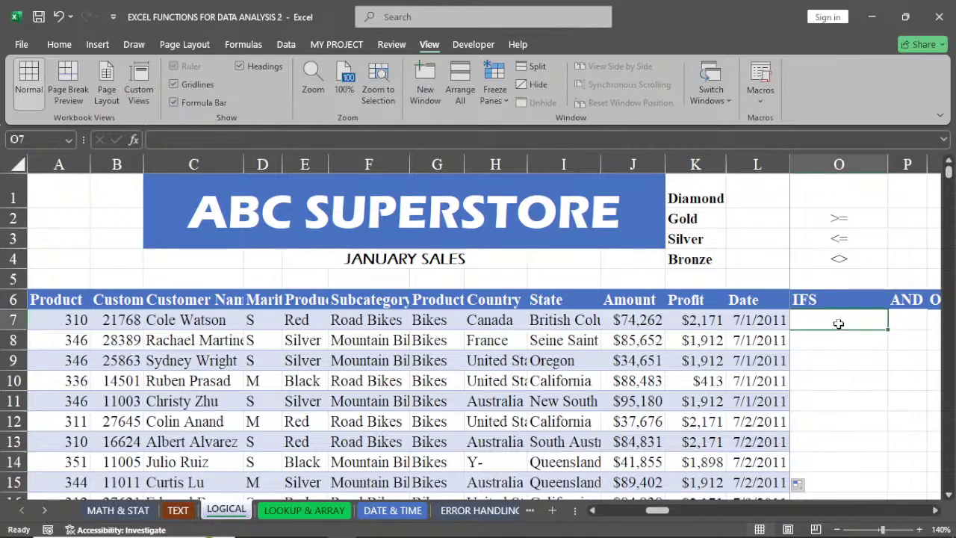
{"action": "left_click", "coordinate": [593, 511]}
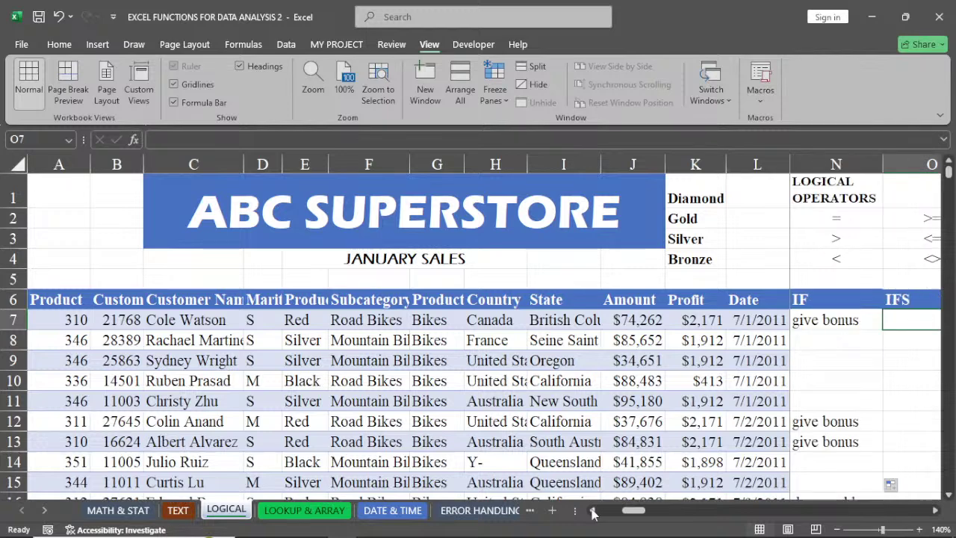
{"action": "left_click_drag", "start_coordinate": [883, 164], "coordinate": [830, 169]}
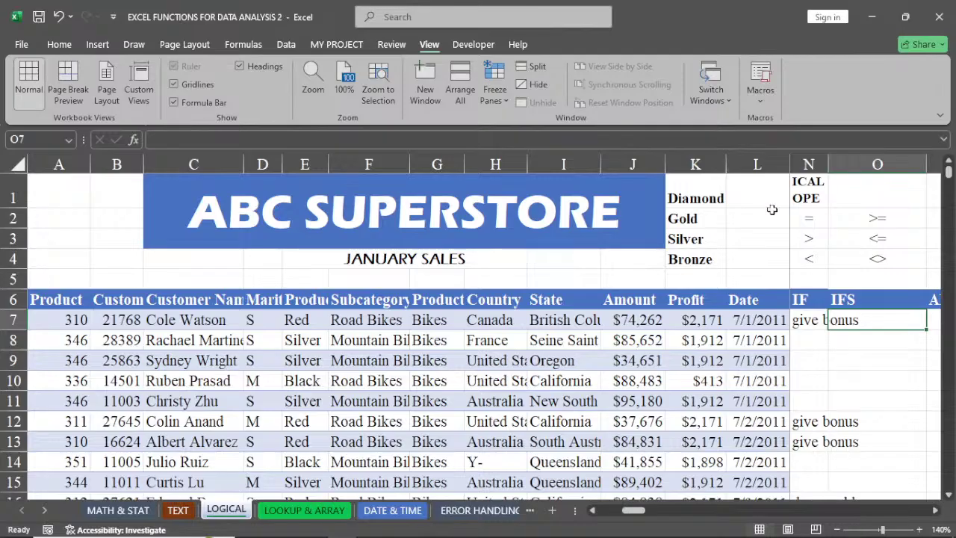
Enter the tier thresholds in L1:L4: Diamond 2000, Gold 1500, Silver 1000 and Bronze 500
{"action": "left_click", "coordinate": [742, 200]}
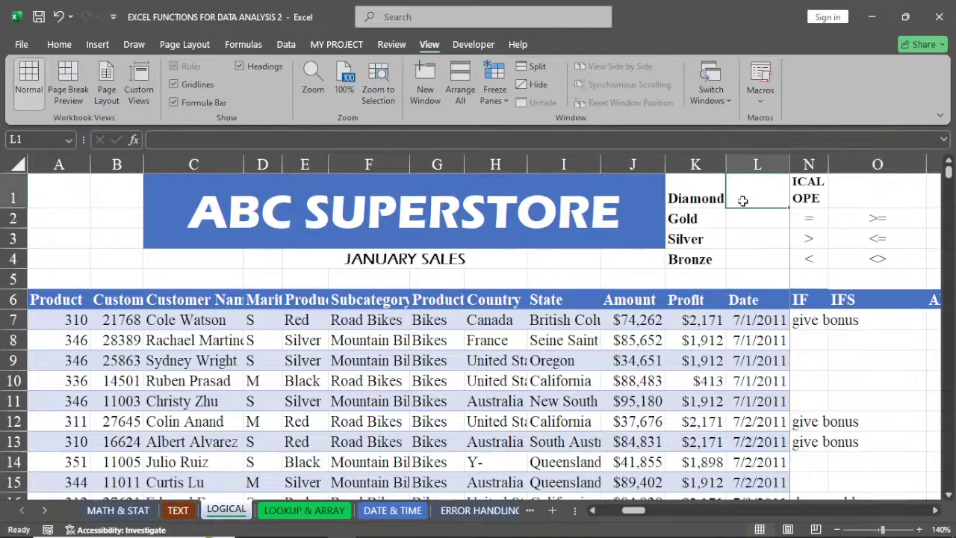
{"action": "type", "text": "2"}
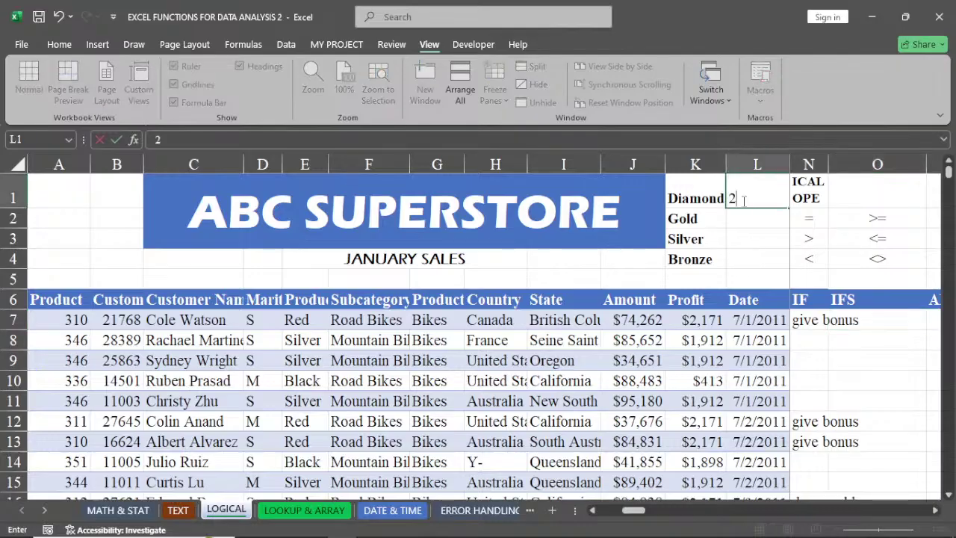
{"action": "type", "text": "000"}
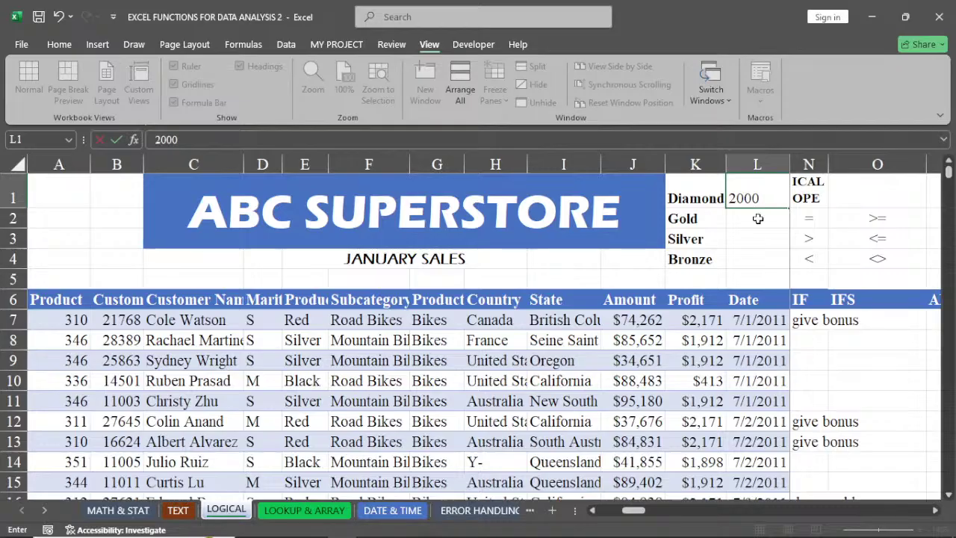
{"action": "left_click", "coordinate": [757, 218]}
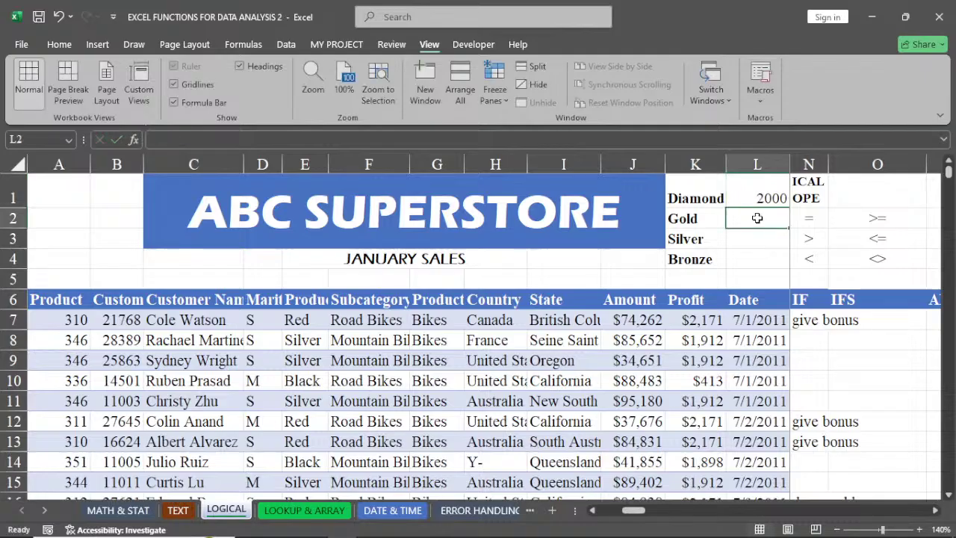
{"action": "type", "text": "1"}
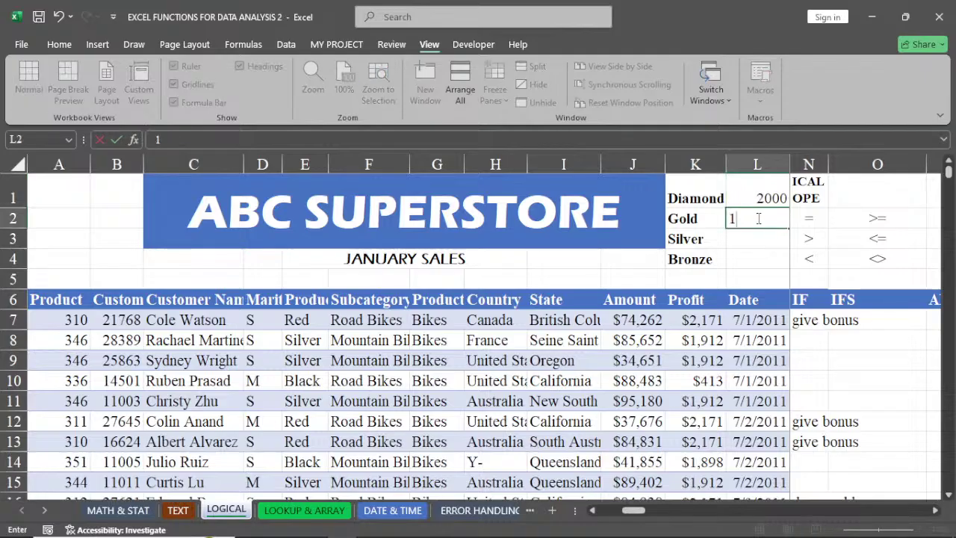
{"action": "type", "text": "500"}
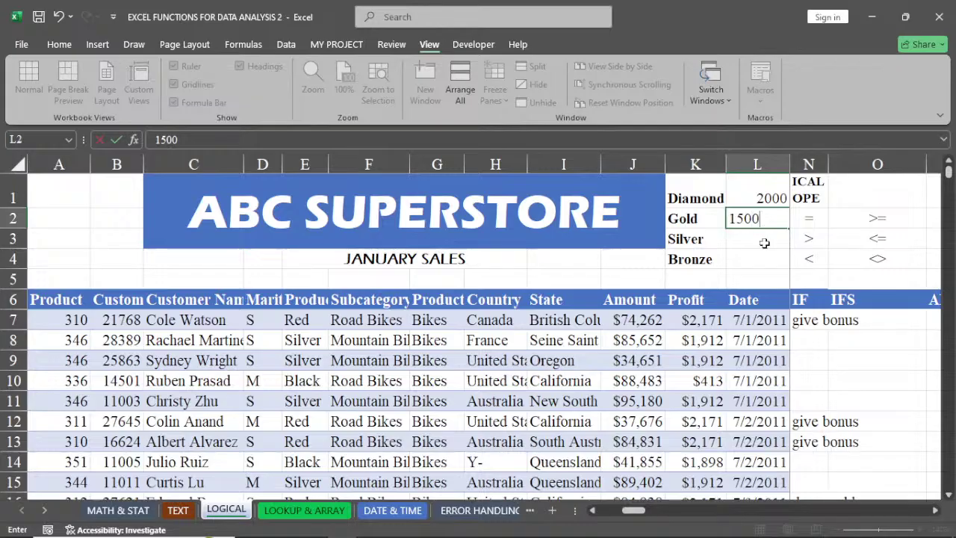
{"action": "key", "text": "Return"}
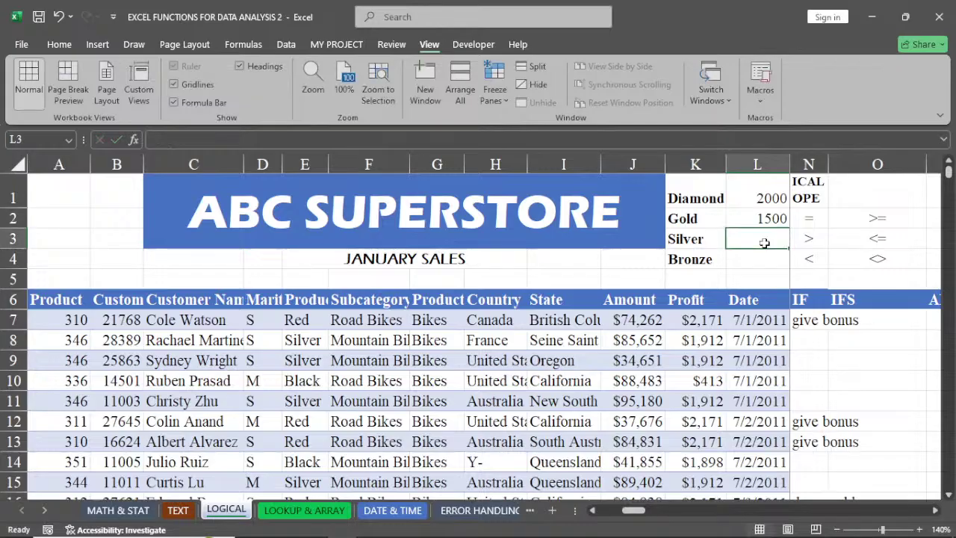
{"action": "type", "text": "1000"}
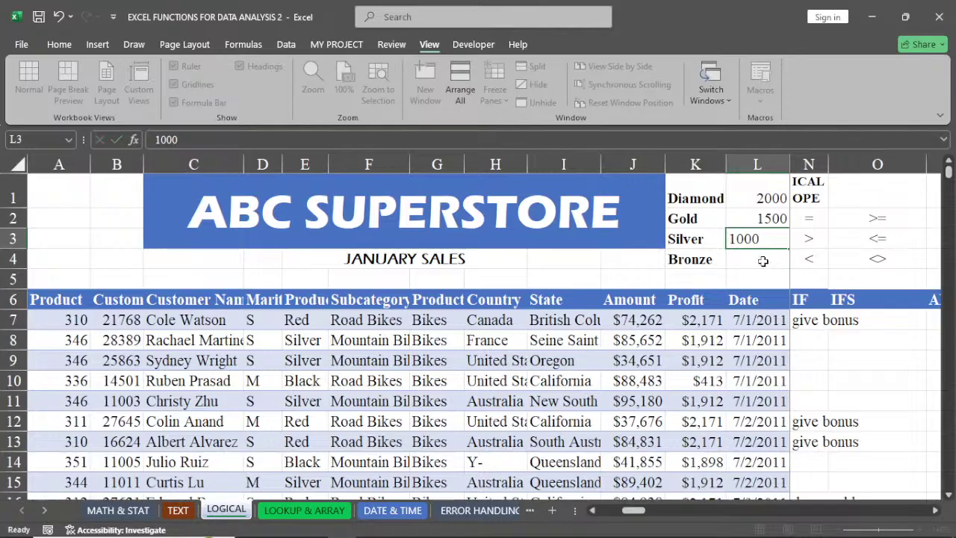
{"action": "left_click", "coordinate": [763, 261]}
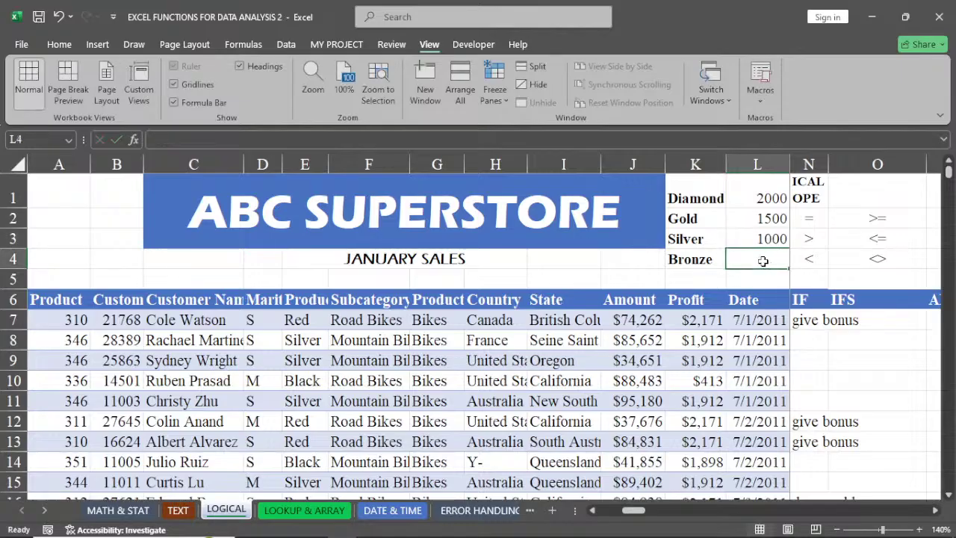
{"action": "type", "text": "500"}
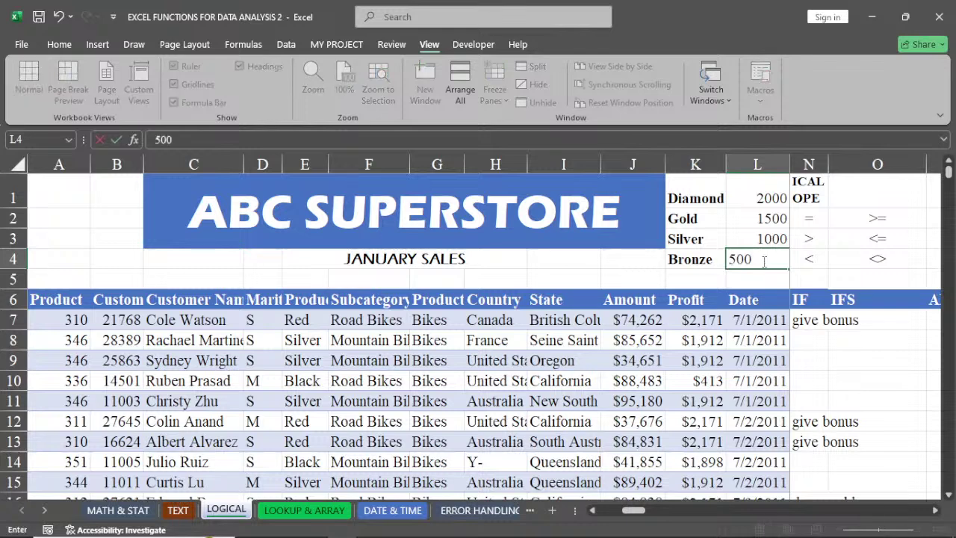
{"action": "left_click", "coordinate": [769, 338]}
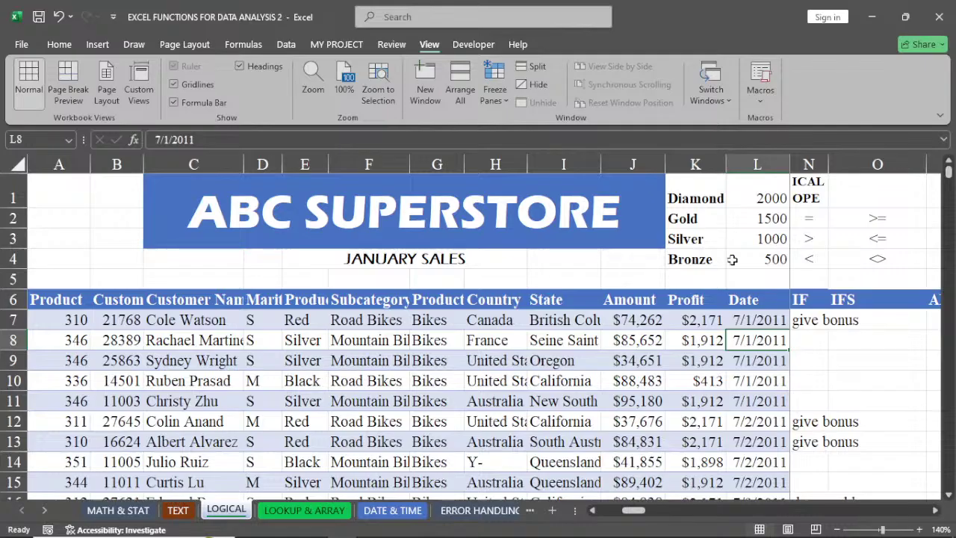
{"action": "left_click", "coordinate": [773, 259]}
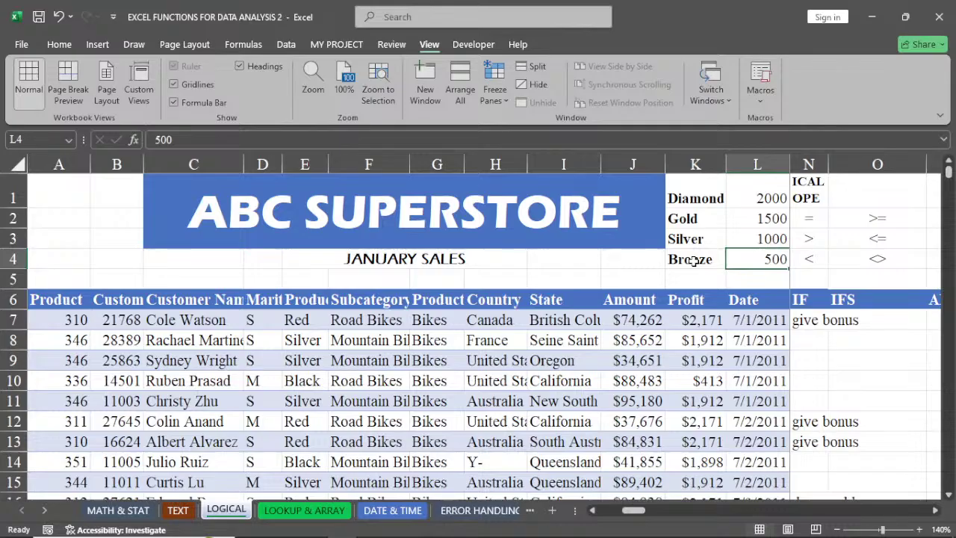
Change the Profit value in K14 to 1450
{"action": "left_click", "coordinate": [708, 463]}
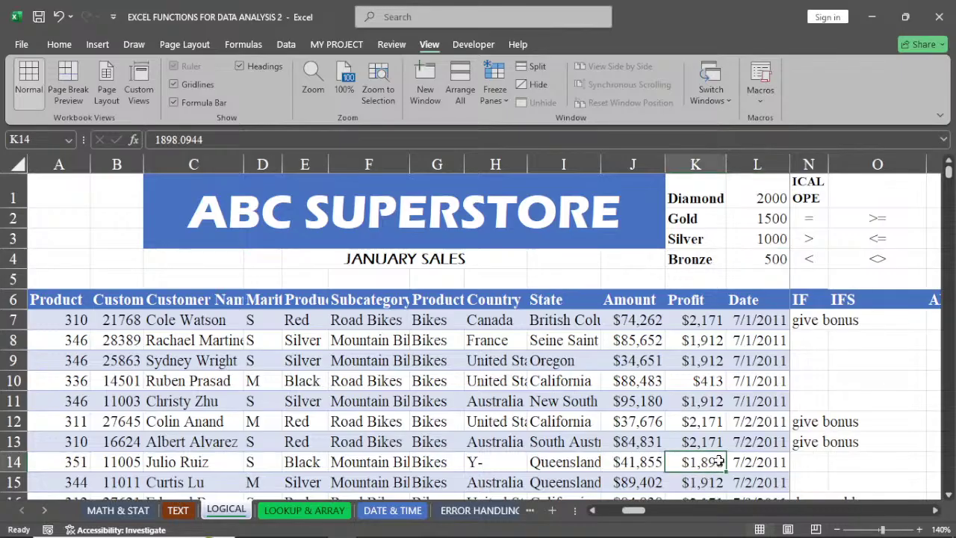
{"action": "double_click", "coordinate": [718, 462]}
{"action": "key", "text": "BackSpace"}
{"action": "key", "text": "BackSpace"}
{"action": "key", "text": "BackSpace"}
{"action": "key", "text": "BackSpace"}
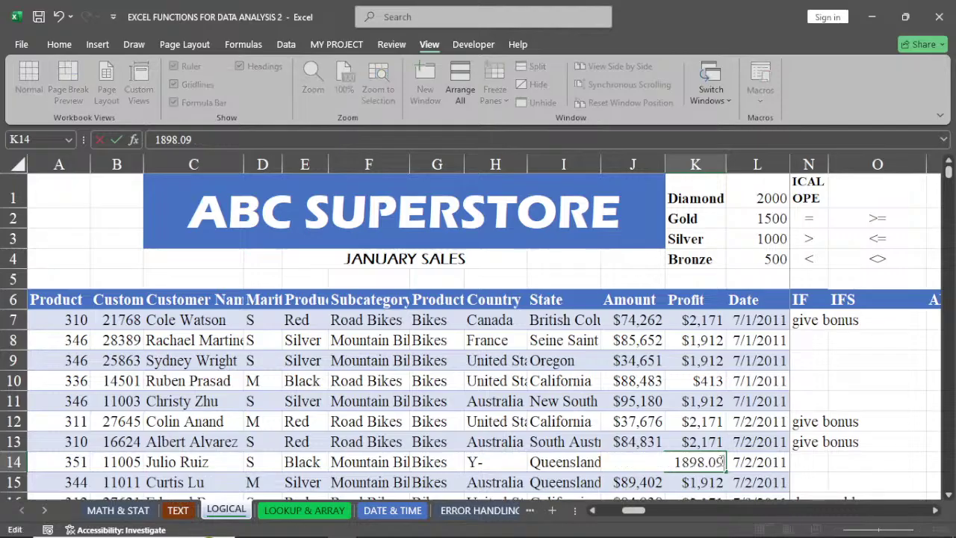
{"action": "key", "text": "BackSpace"}
{"action": "key", "text": "BackSpace"}
{"action": "key", "text": "BackSpace"}
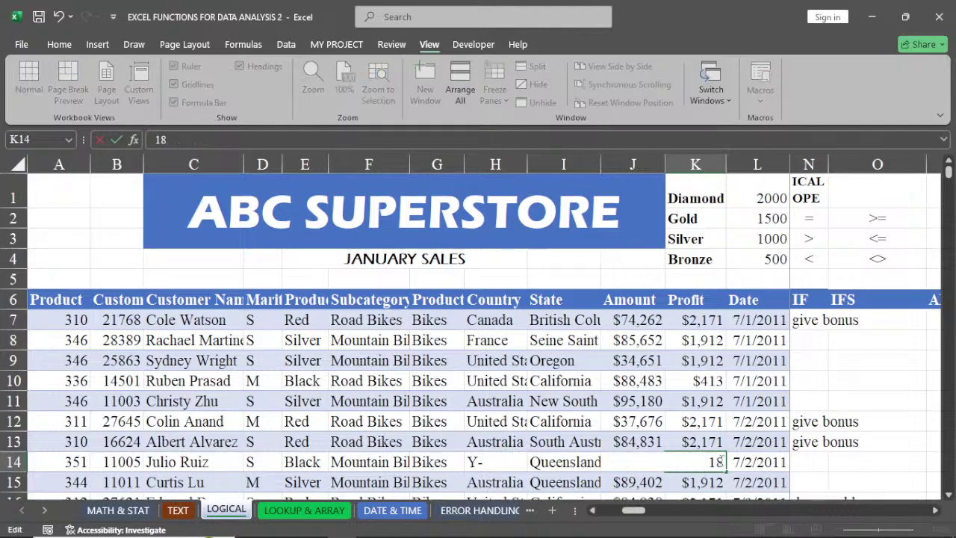
{"action": "key", "text": "BackSpace"}
{"action": "type", "text": "450"}
{"action": "key", "text": "Return"}
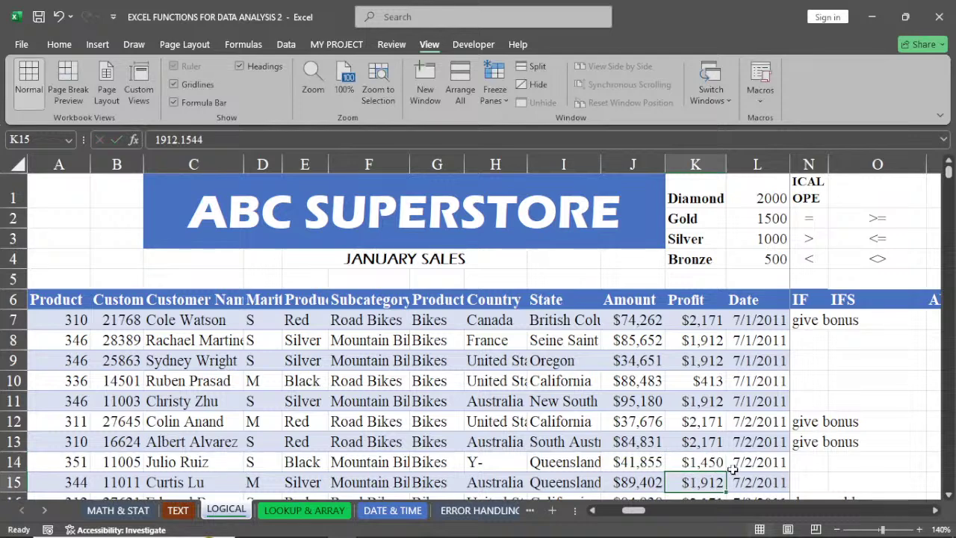
Change the Profit value in K8 to 869
{"action": "left_click", "coordinate": [704, 341]}
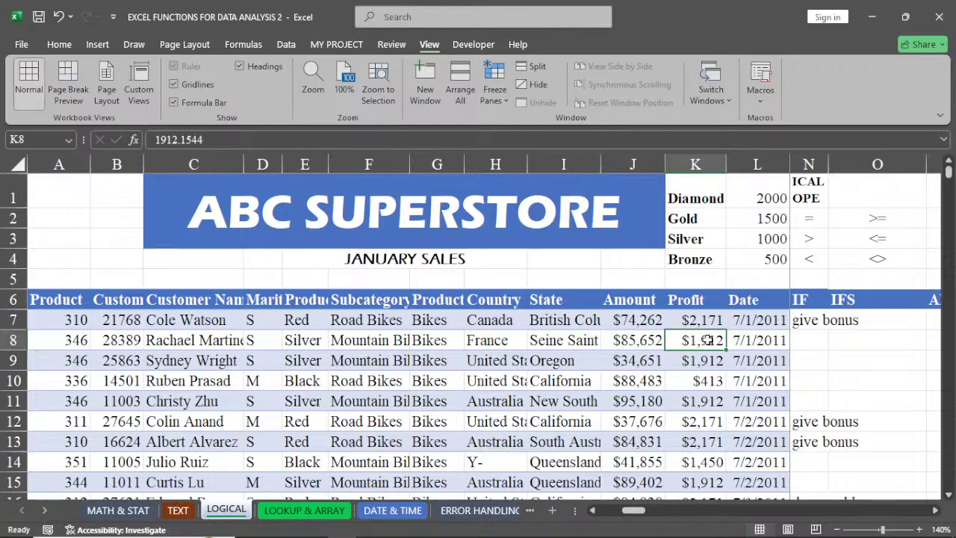
{"action": "type", "text": "86"}
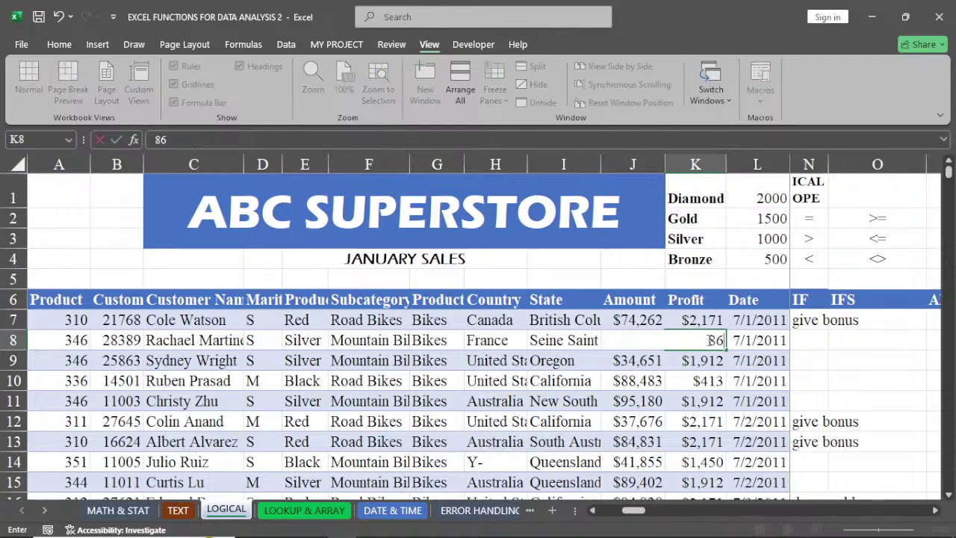
{"action": "type", "text": "9"}
{"action": "left_click", "coordinate": [716, 416]}
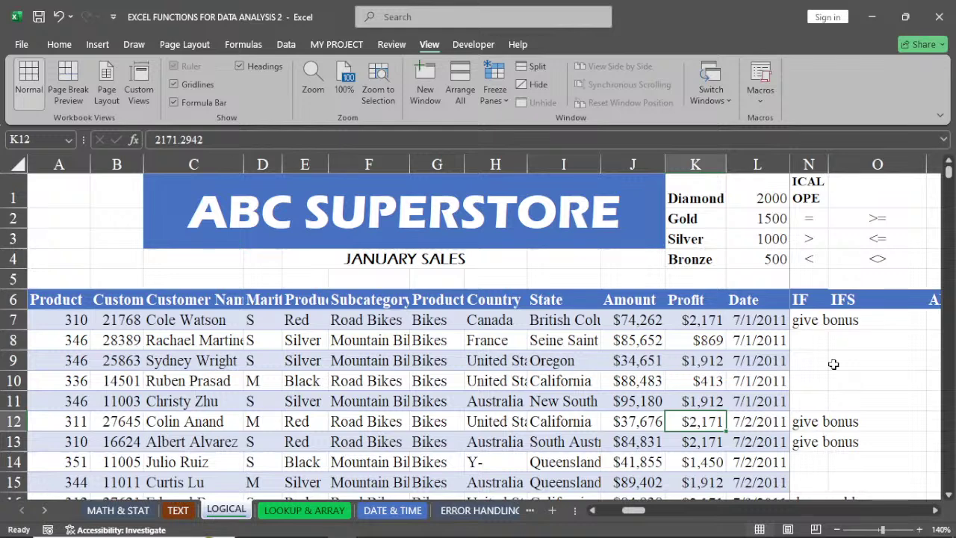
{"action": "left_click", "coordinate": [860, 321]}
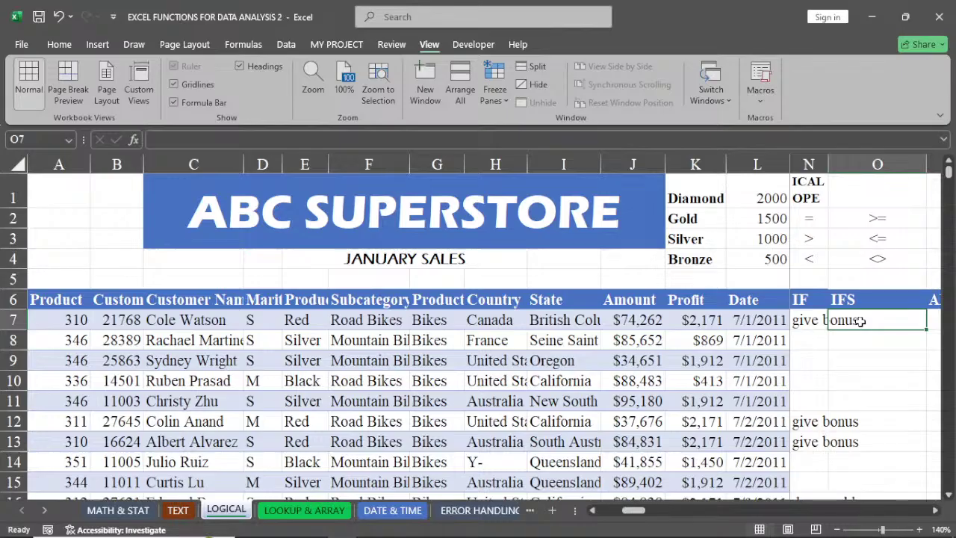
{"action": "type", "text": "=if"}
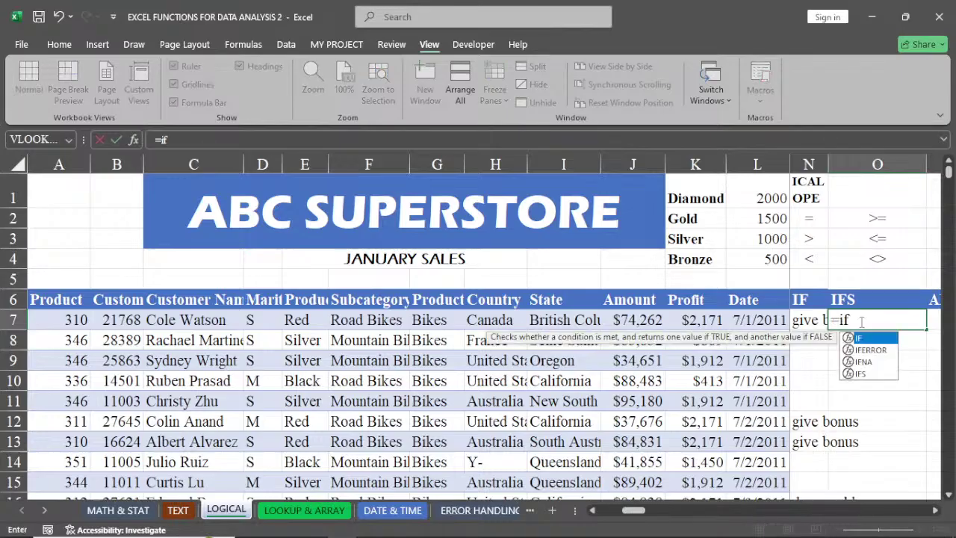
{"action": "key", "text": "Down"}
{"action": "key", "text": "Down"}
{"action": "key", "text": "Down"}
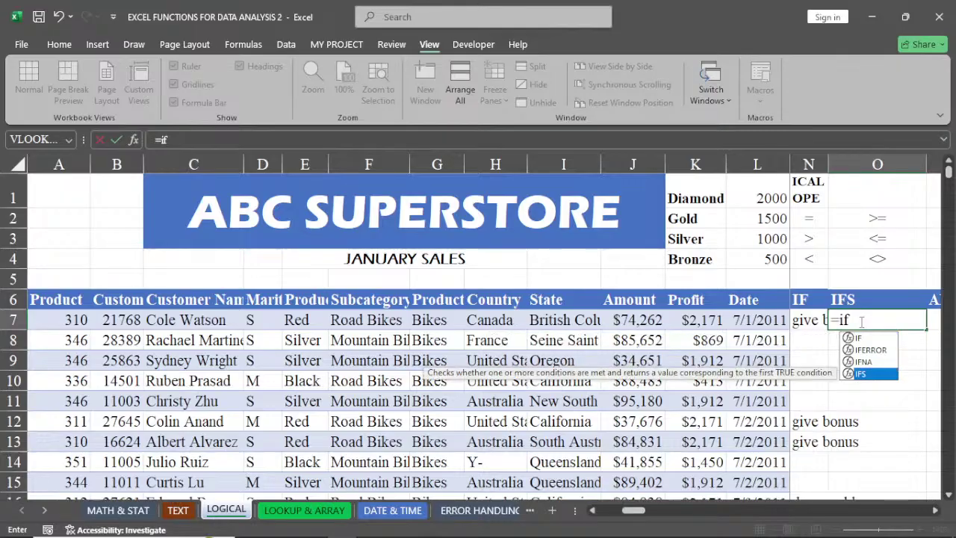
{"action": "key", "text": "Tab"}
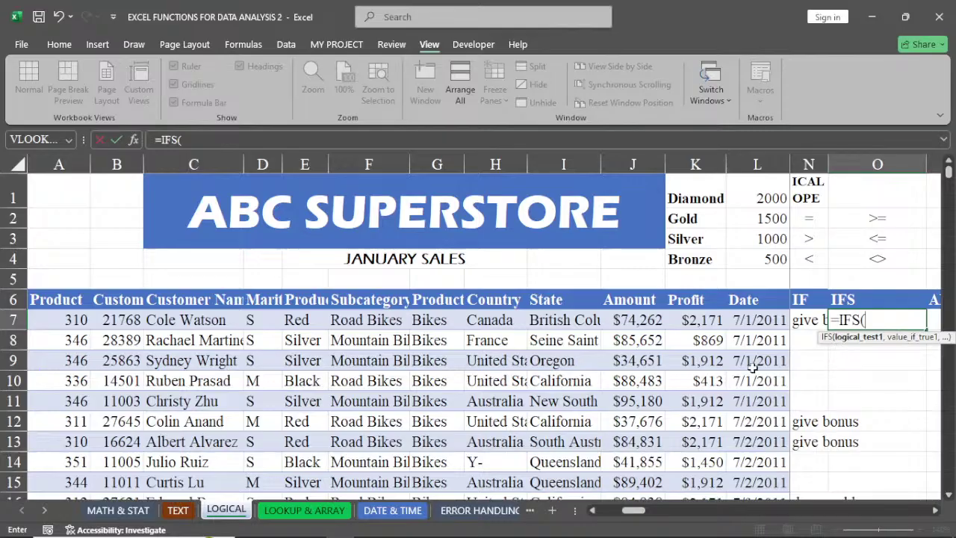
{"action": "left_click", "coordinate": [698, 321]}
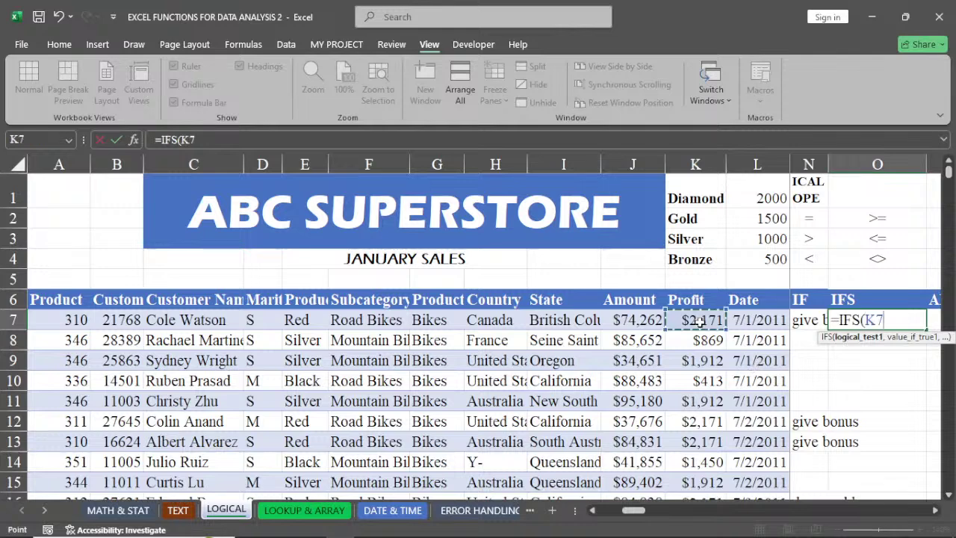
{"action": "type", "text": ">"}
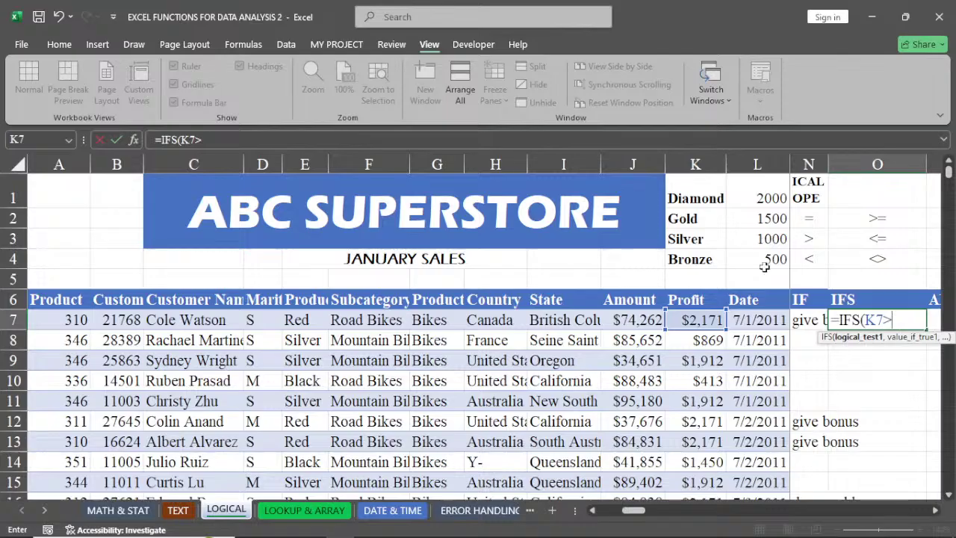
{"action": "left_click", "coordinate": [769, 196]}
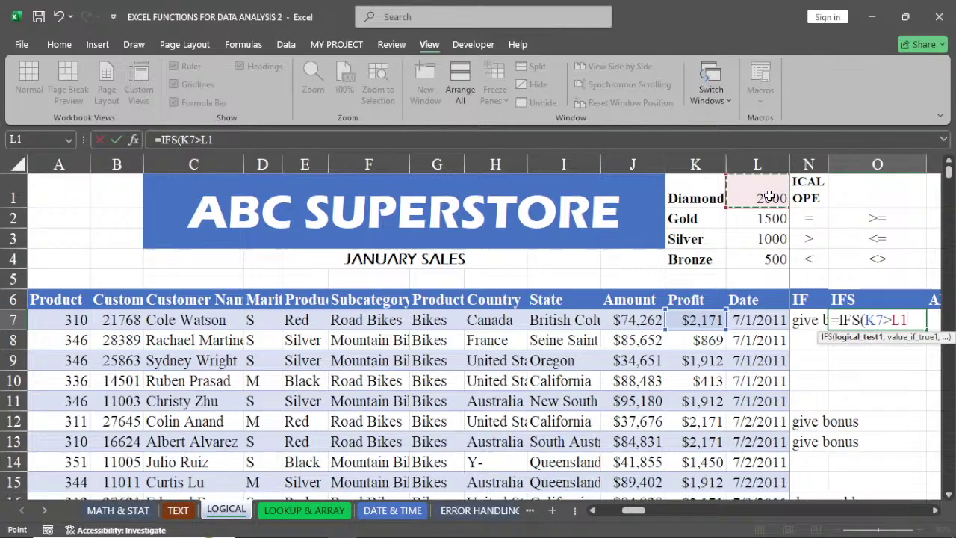
{"action": "key", "text": "F4"}
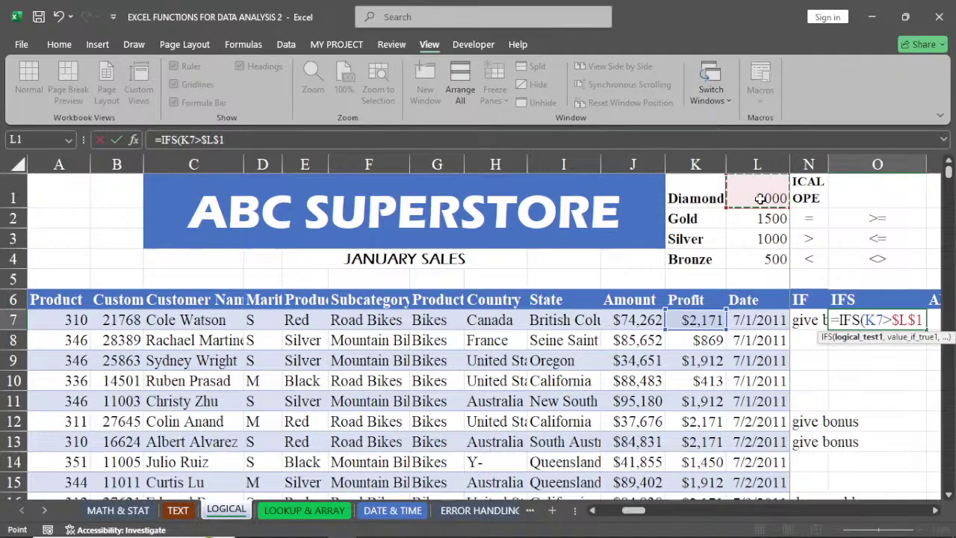
{"action": "type", "text": ","}
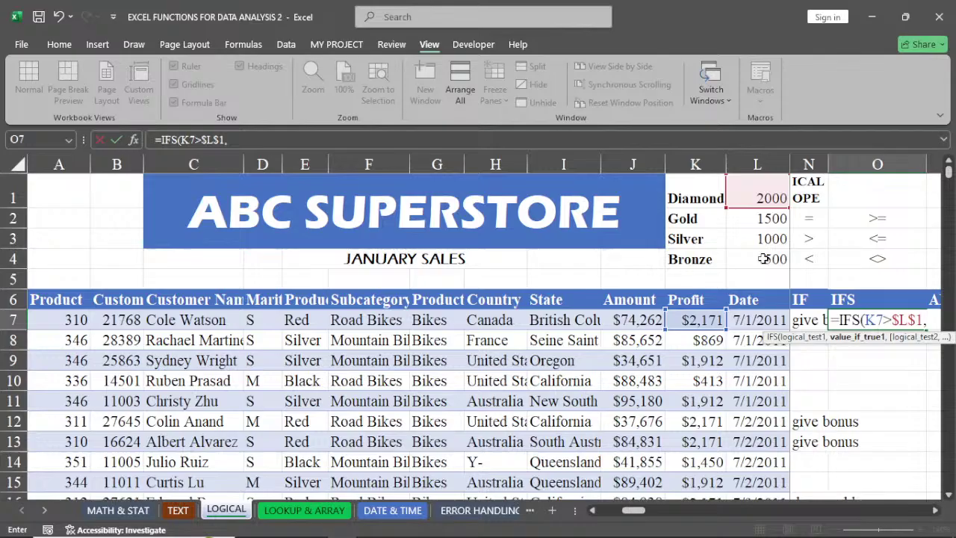
{"action": "left_click", "coordinate": [808, 163]}
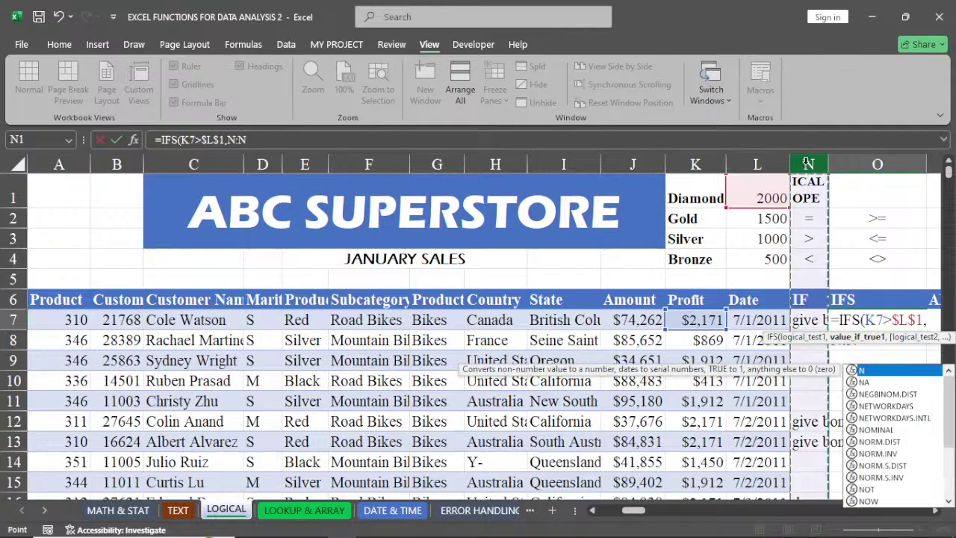
{"action": "key", "text": "BackSpace"}
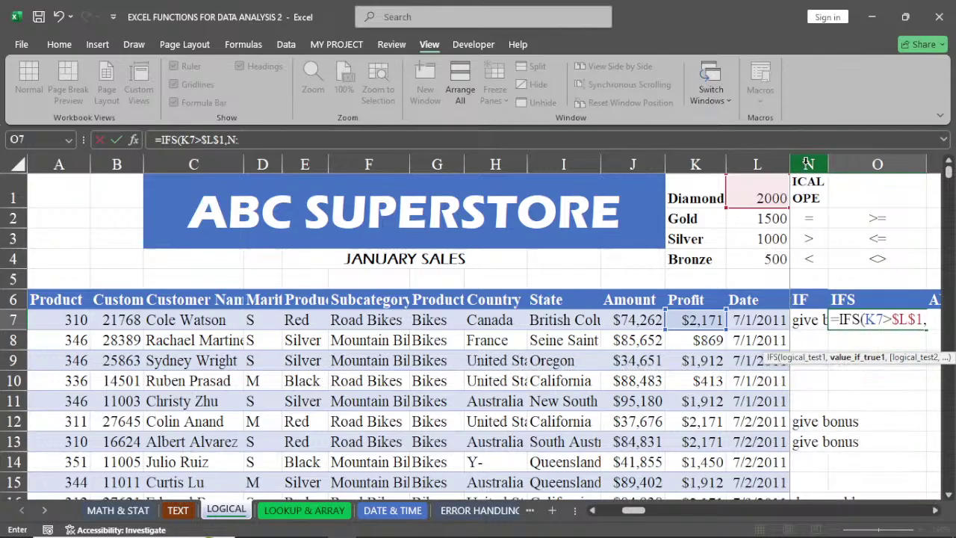
{"action": "key", "text": "Escape"}
Unfreeze the panes on the LOGICAL sheet
{"action": "left_click", "coordinate": [808, 163]}
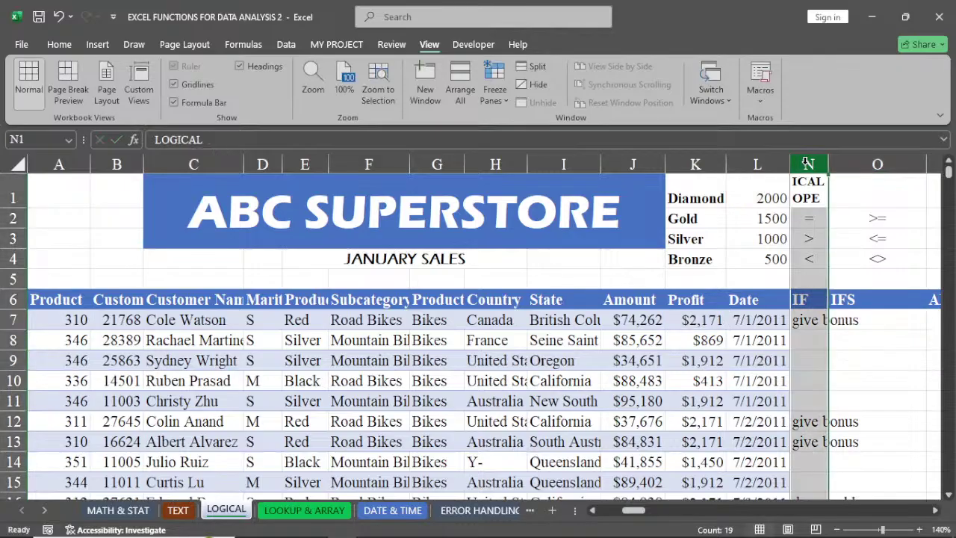
{"action": "left_click", "coordinate": [495, 84]}
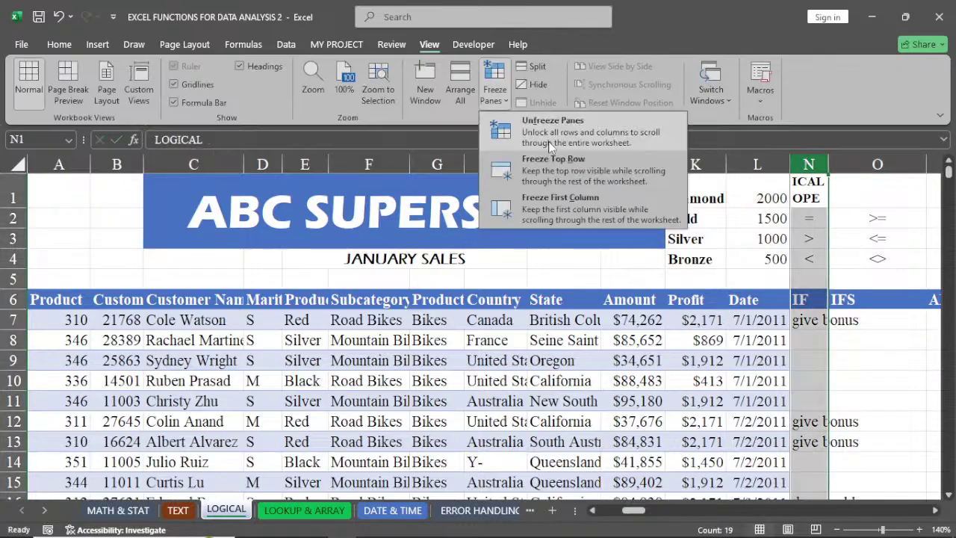
{"action": "left_click", "coordinate": [548, 141]}
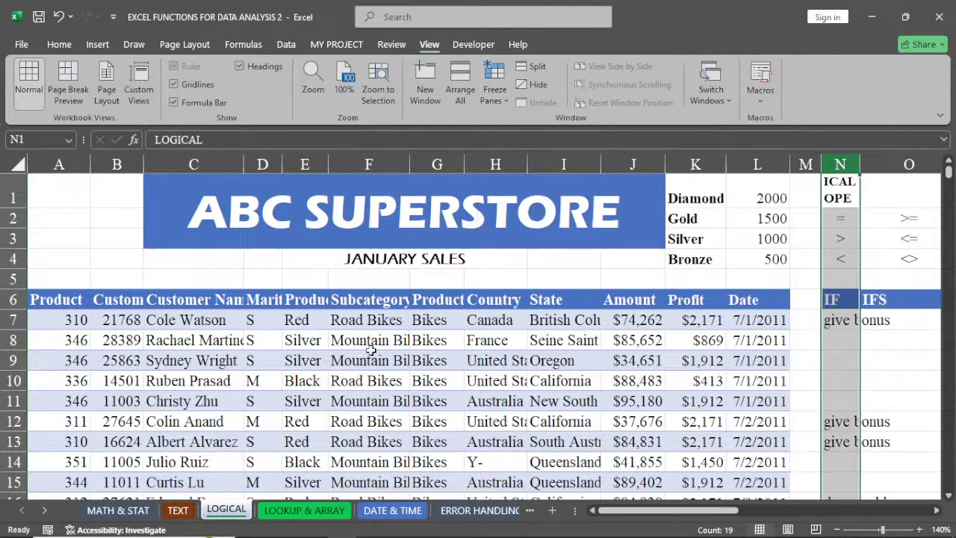
Widen column N slightly and freeze the panes before column M, with column G as the first visible column
{"action": "left_click", "coordinate": [939, 511]}
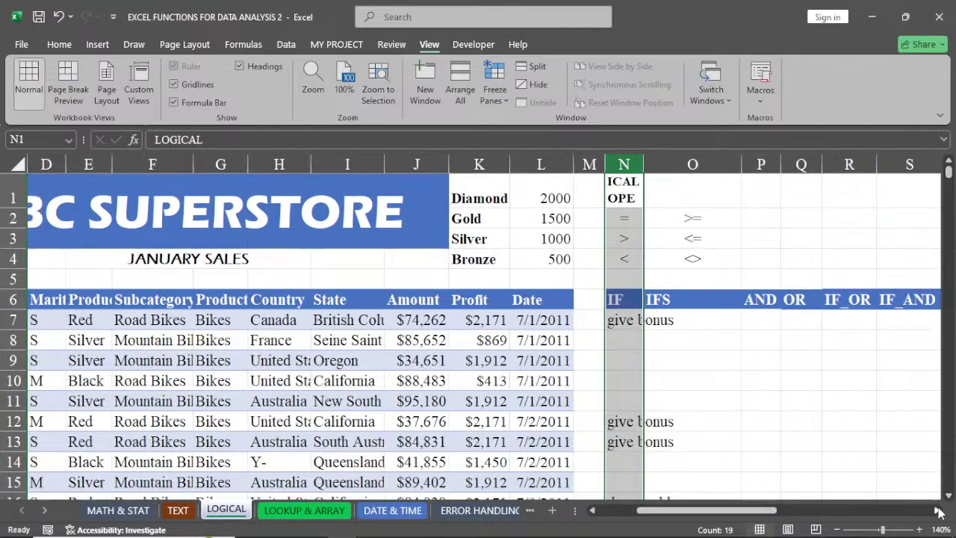
{"action": "left_click", "coordinate": [939, 511]}
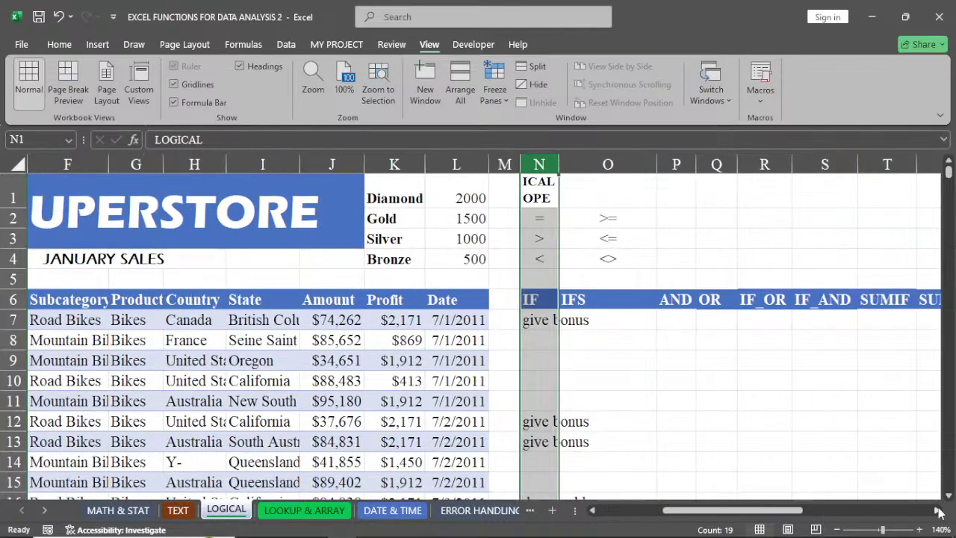
{"action": "left_click", "coordinate": [939, 511]}
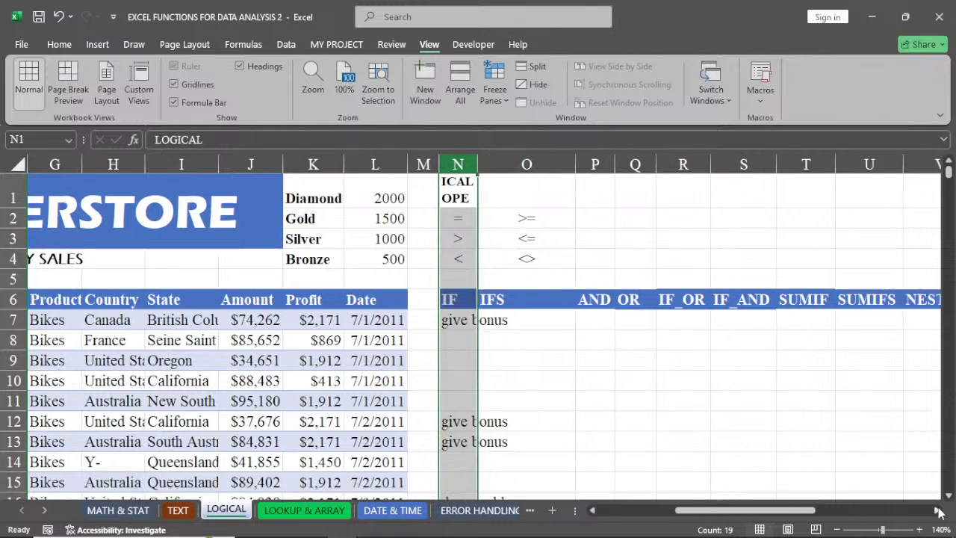
{"action": "left_click", "coordinate": [939, 511]}
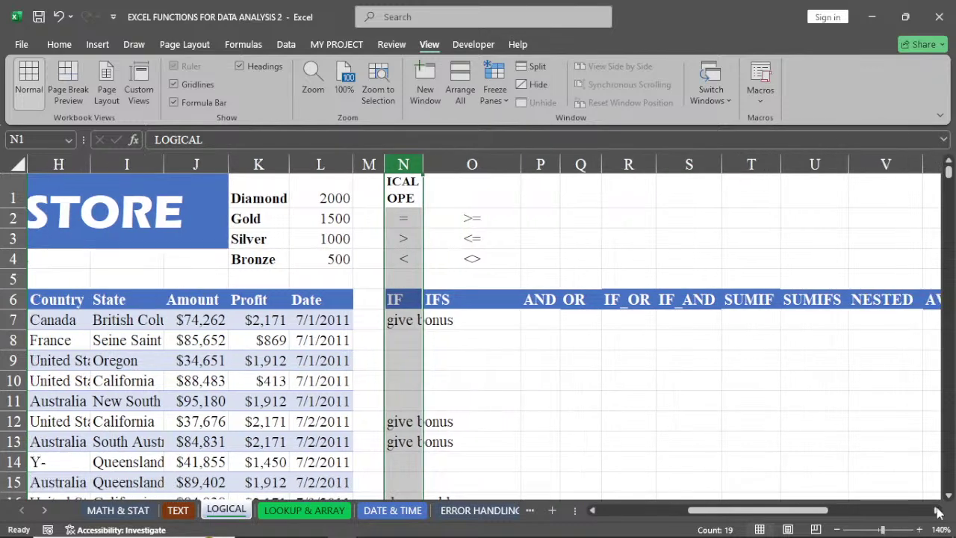
{"action": "left_click", "coordinate": [948, 496]}
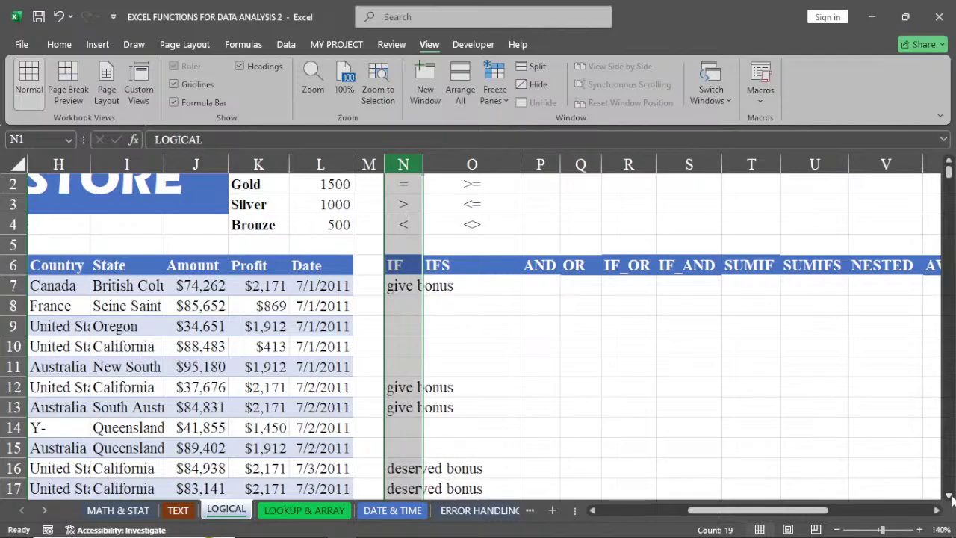
{"action": "left_click", "coordinate": [949, 163]}
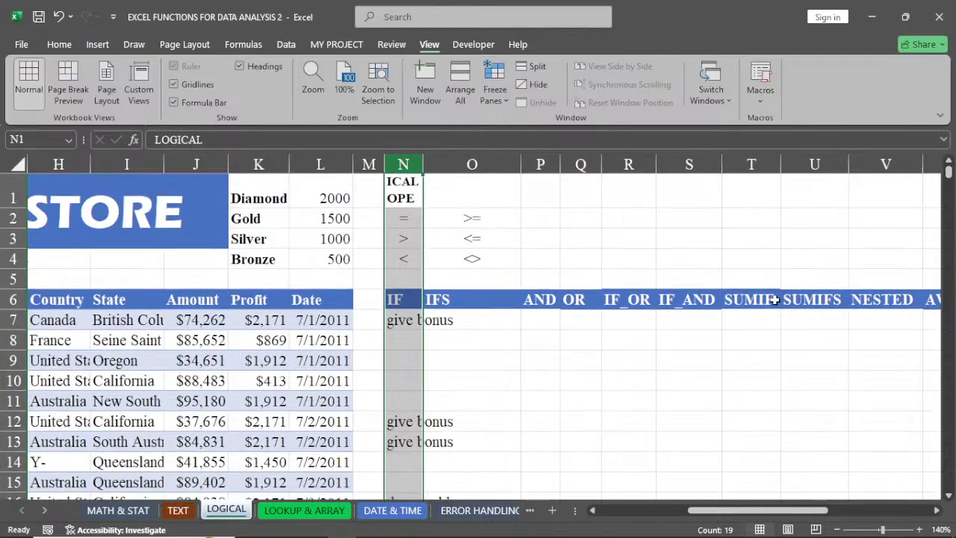
{"action": "left_click", "coordinate": [592, 510]}
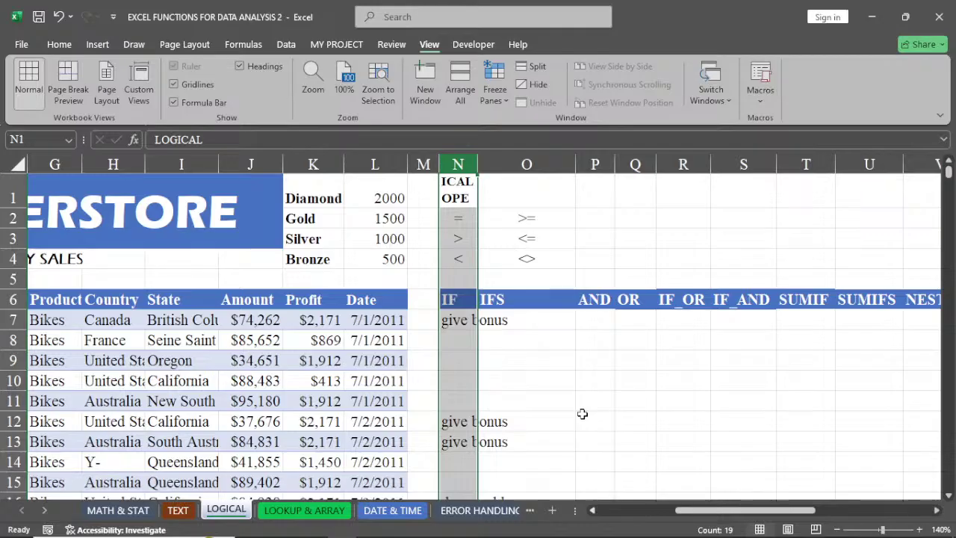
{"action": "left_click_drag", "start_coordinate": [478, 161], "coordinate": [482, 161]}
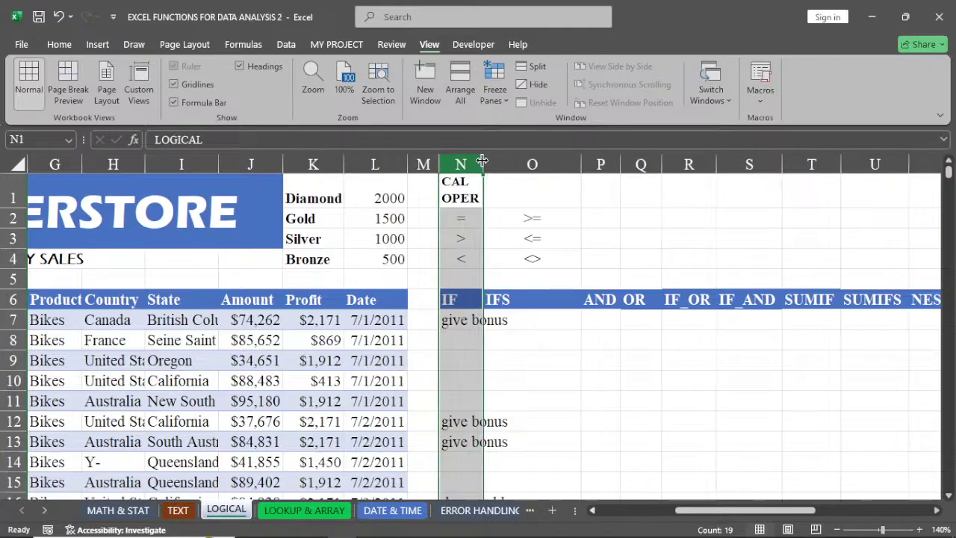
{"action": "left_click", "coordinate": [424, 164]}
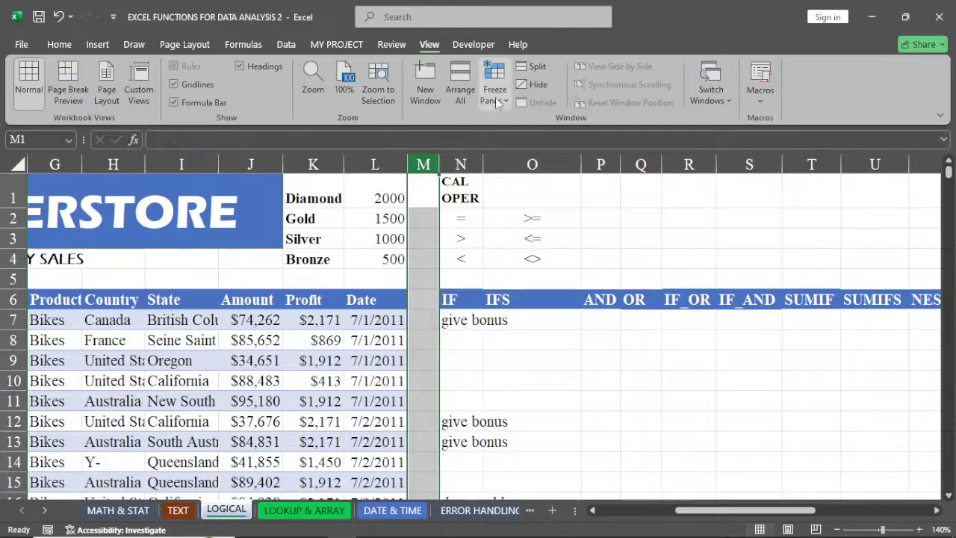
{"action": "left_click", "coordinate": [558, 368]}
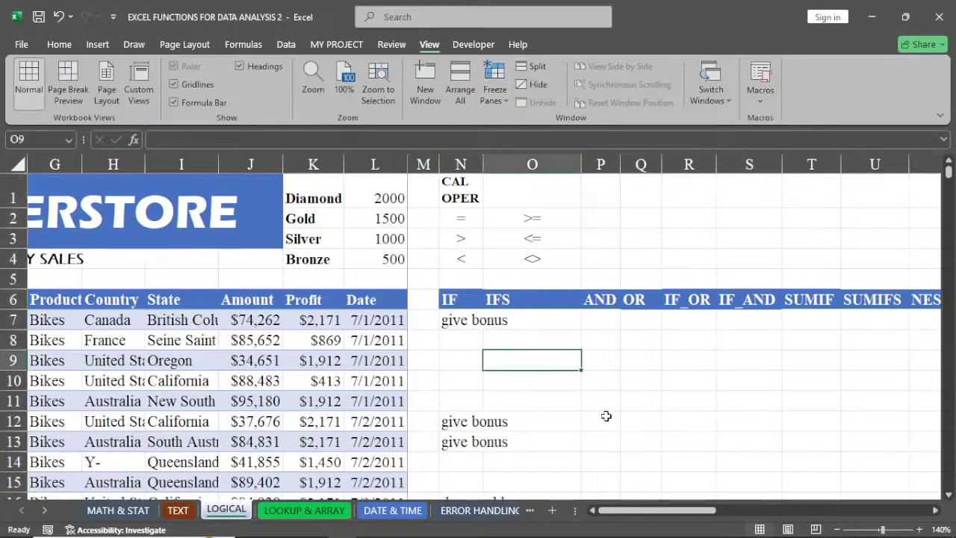
Begin an IFS formula in O7 with the Profit cell K7 and a greater-than operator as its first logical test
{"action": "left_click", "coordinate": [547, 325]}
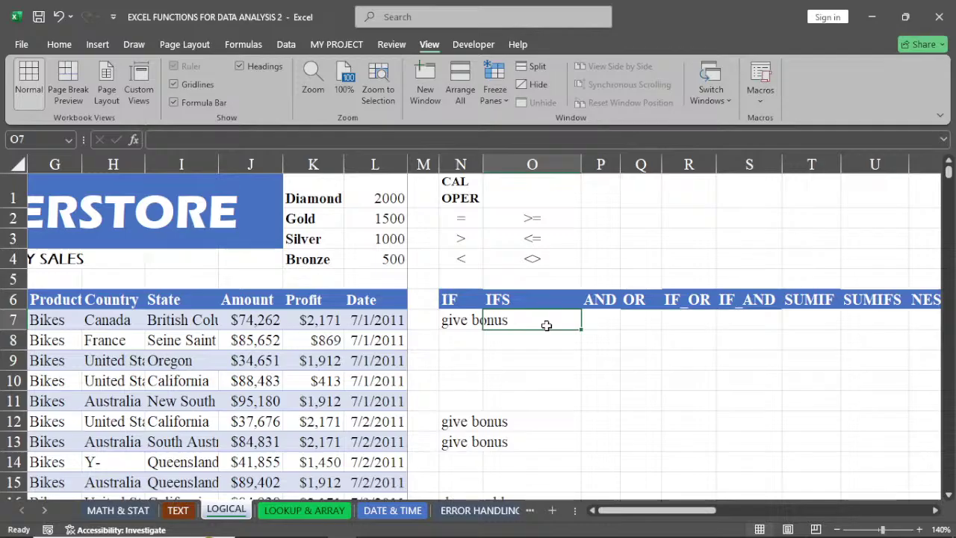
{"action": "type", "text": "="}
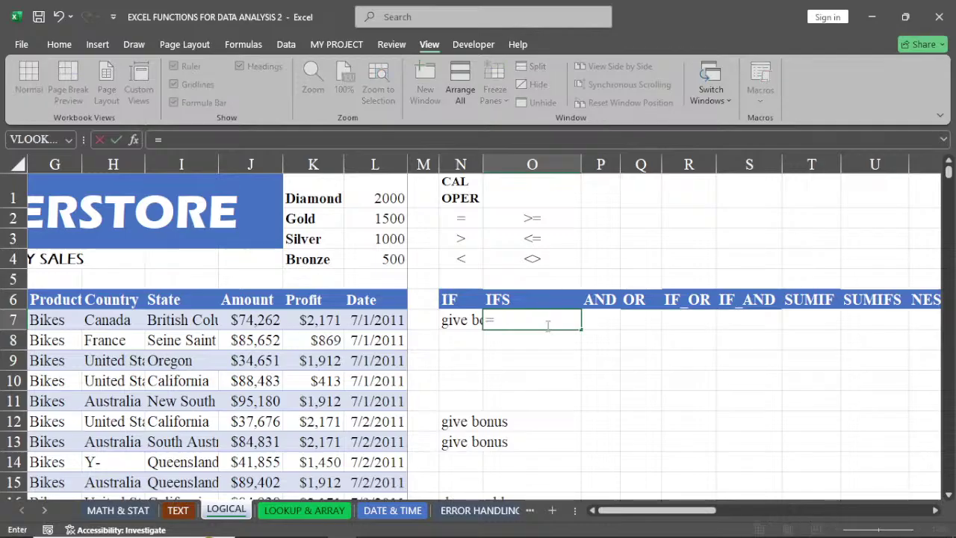
{"action": "type", "text": "i"}
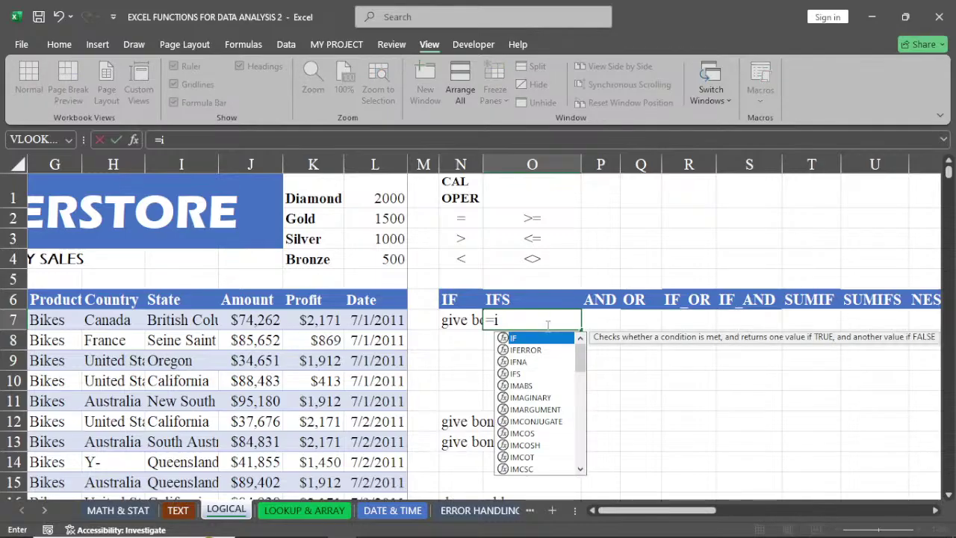
{"action": "type", "text": "f"}
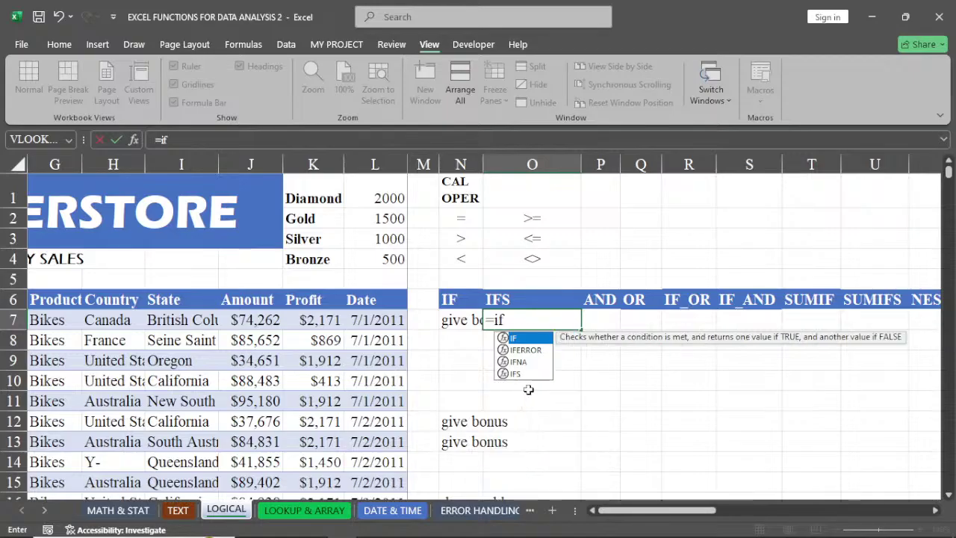
{"action": "left_click", "coordinate": [528, 374]}
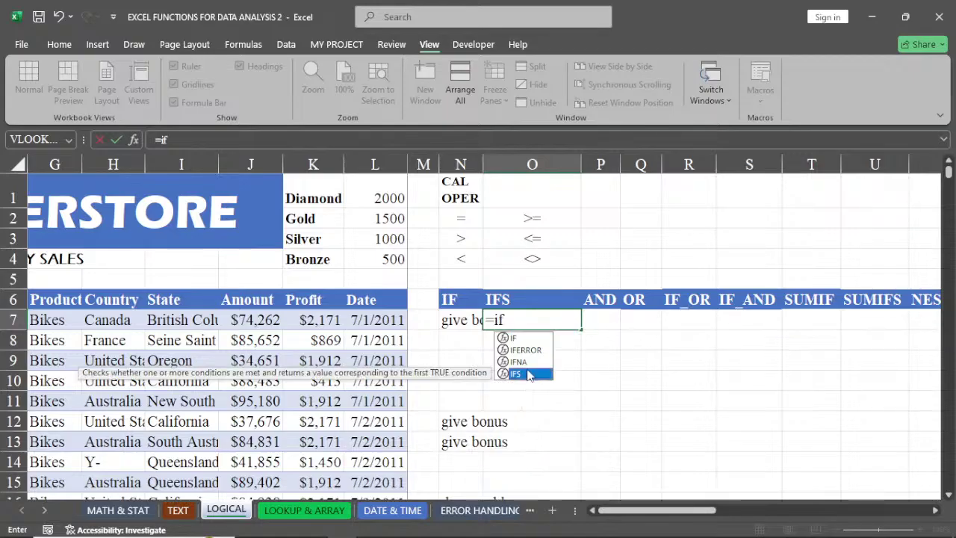
{"action": "double_click", "coordinate": [528, 375]}
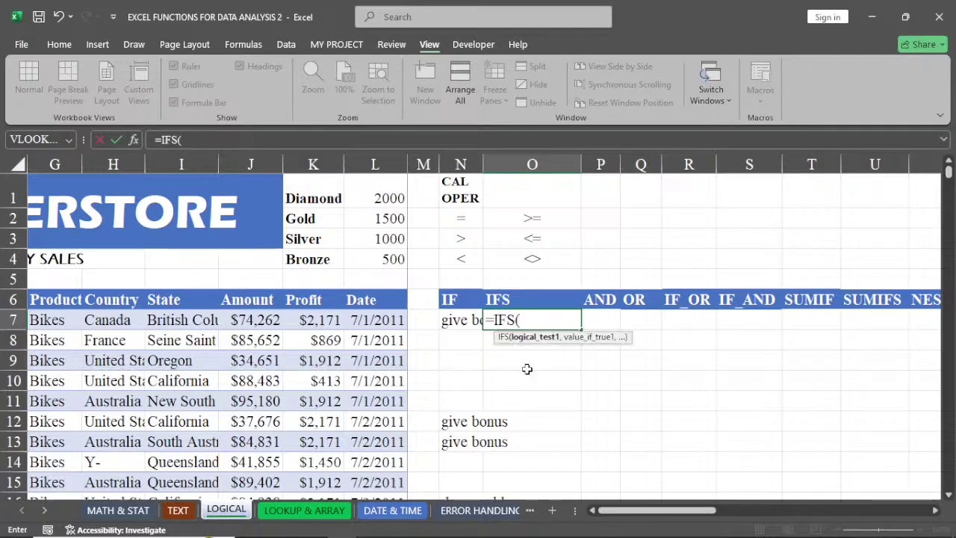
{"action": "left_click", "coordinate": [321, 321]}
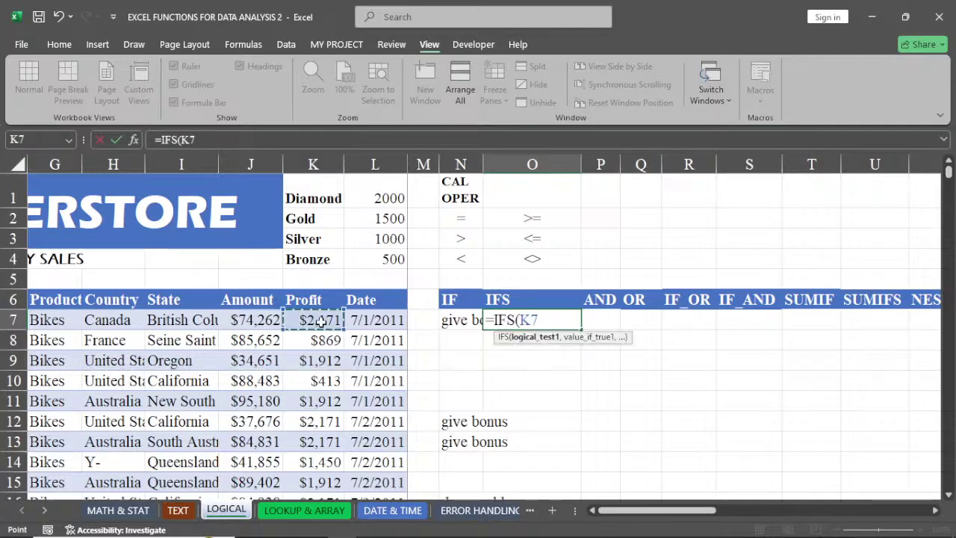
{"action": "type", "text": ">"}
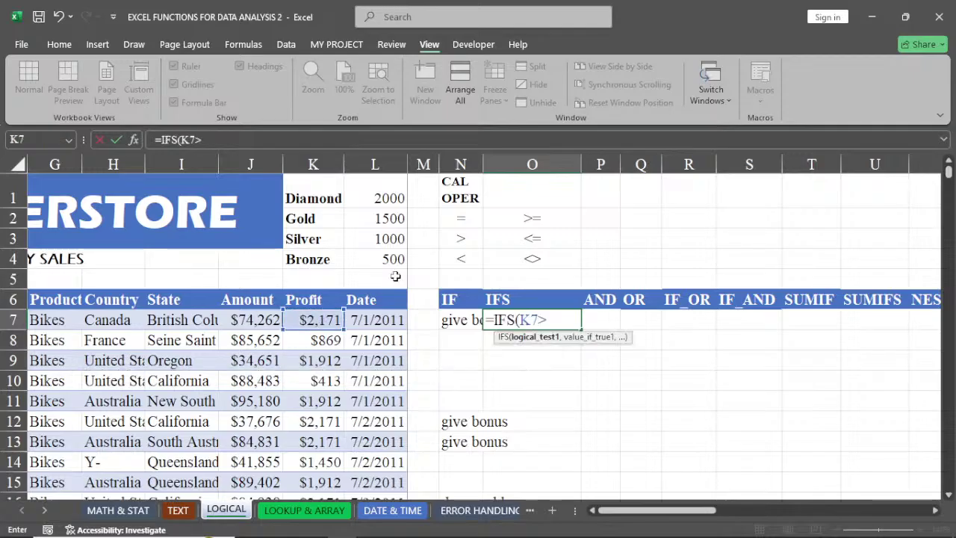
{"action": "left_click", "coordinate": [385, 197]}
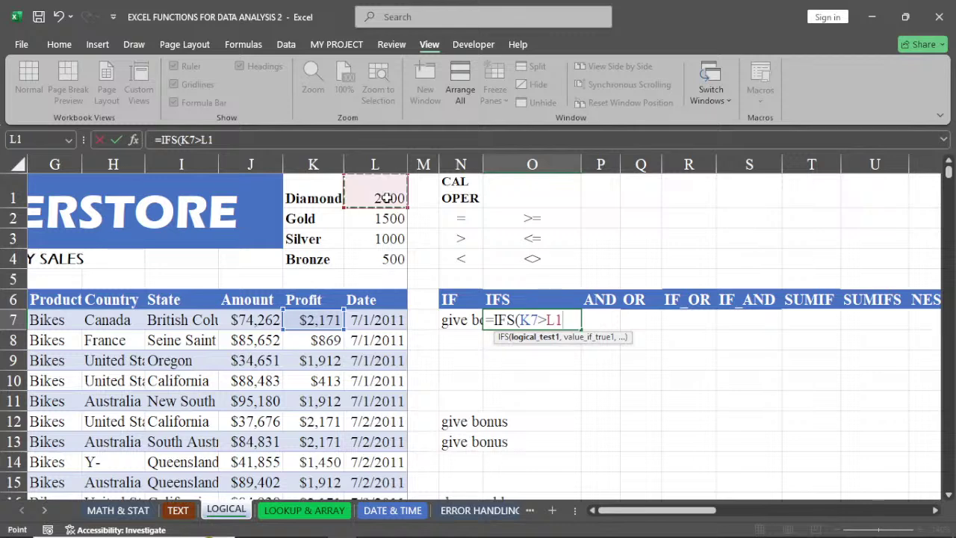
{"action": "key", "text": "F4"}
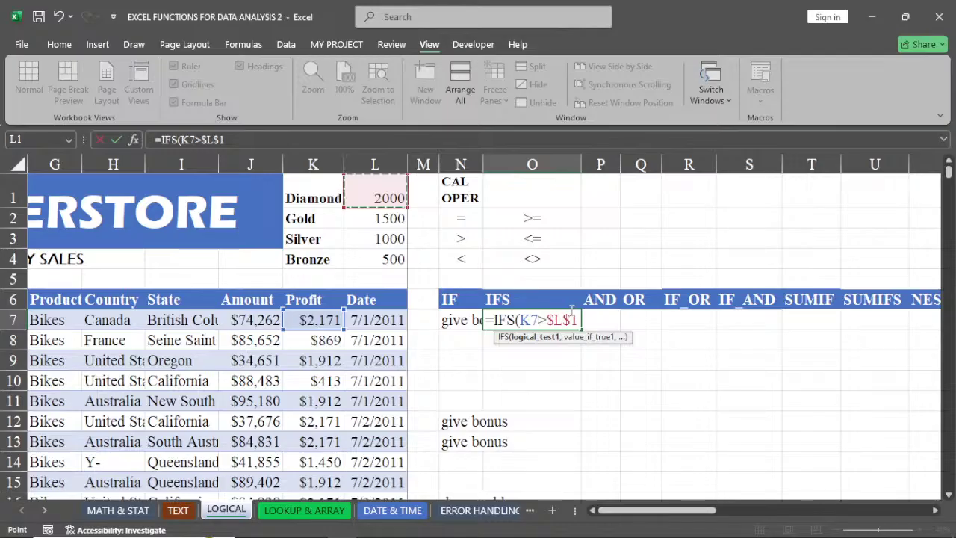
{"action": "key", "text": "BackSpace"}
{"action": "key", "text": "BackSpace"}
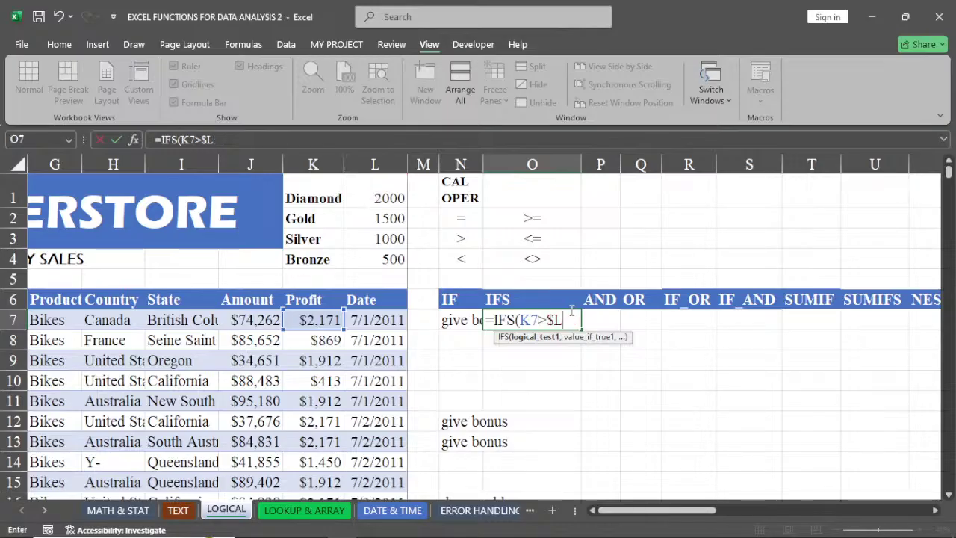
{"action": "key", "text": "BackSpace"}
{"action": "key", "text": "BackSpace"}
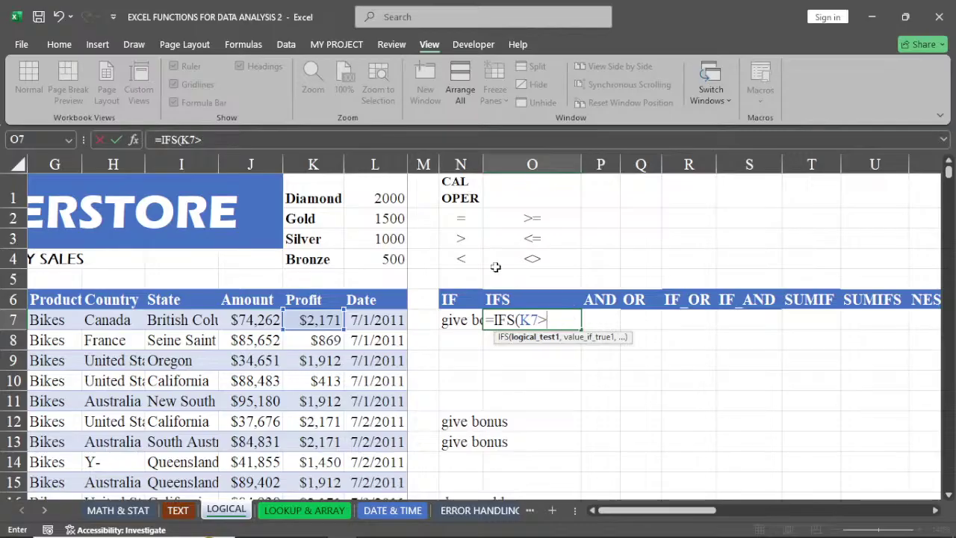
Complete the first IFS condition by comparing K7 with the absolute Diamond threshold $L$1 and returning the label in $K$1
{"action": "left_click", "coordinate": [382, 194]}
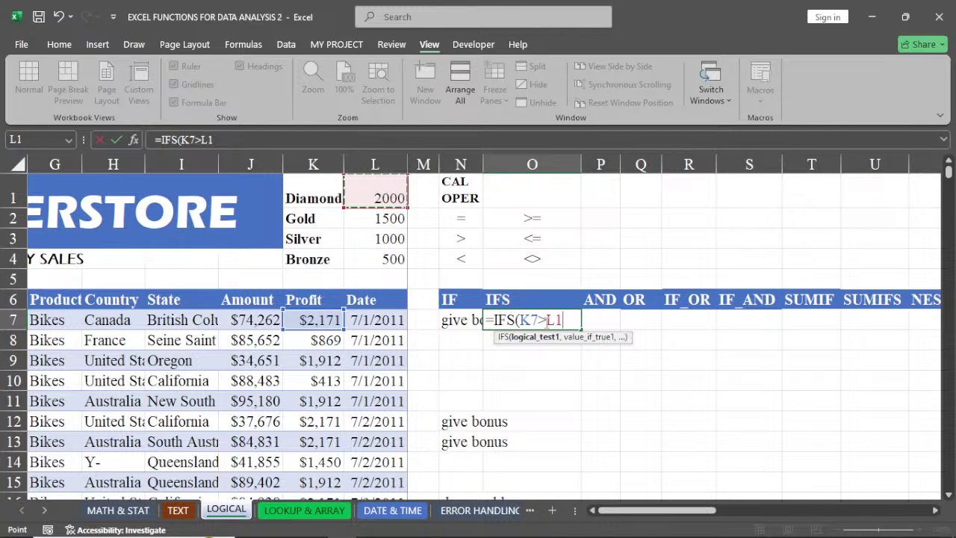
{"action": "left_click", "coordinate": [549, 319]}
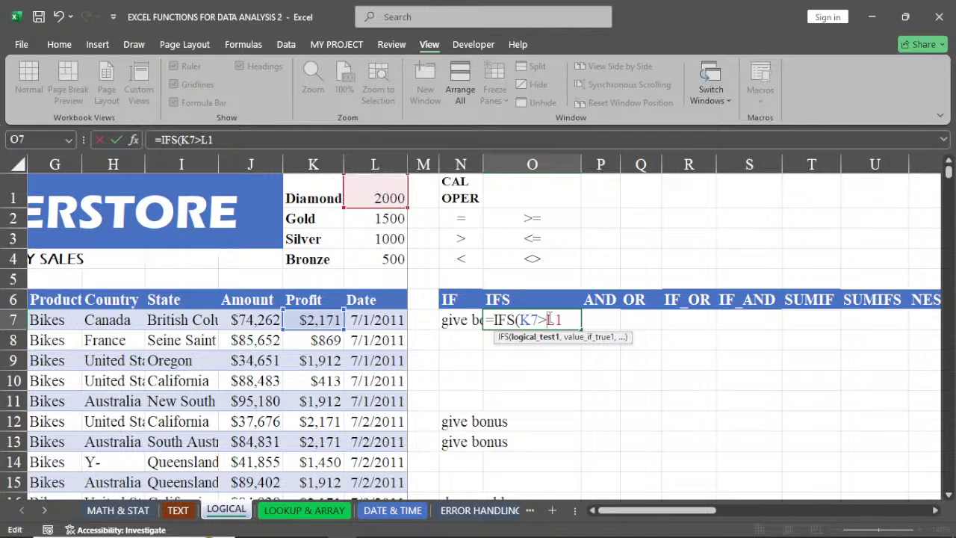
{"action": "type", "text": "$"}
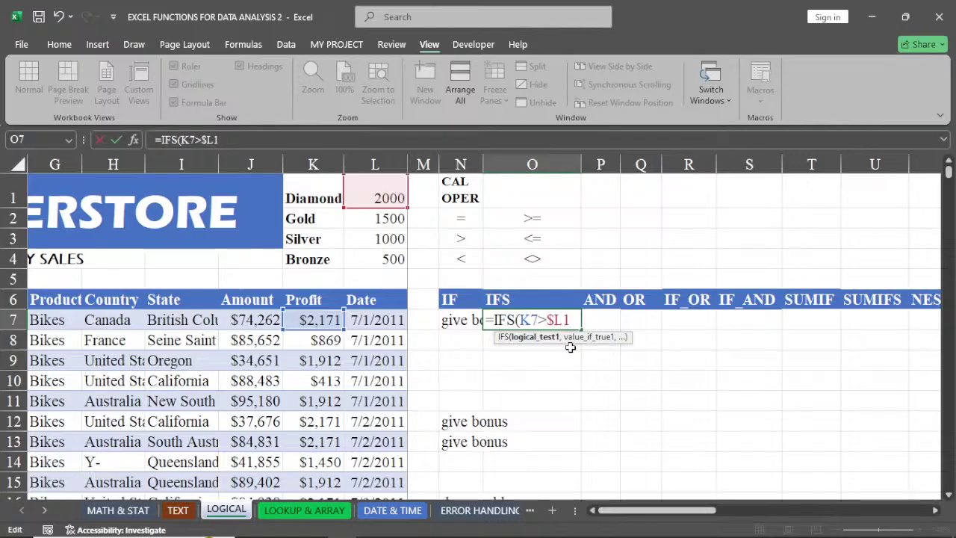
{"action": "type", "text": "$1,"}
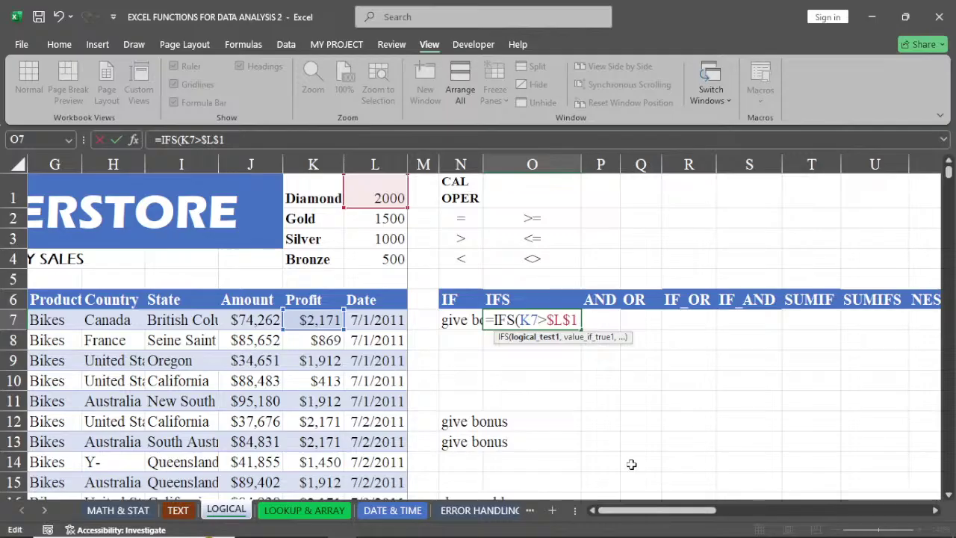
{"action": "type", "text": ","}
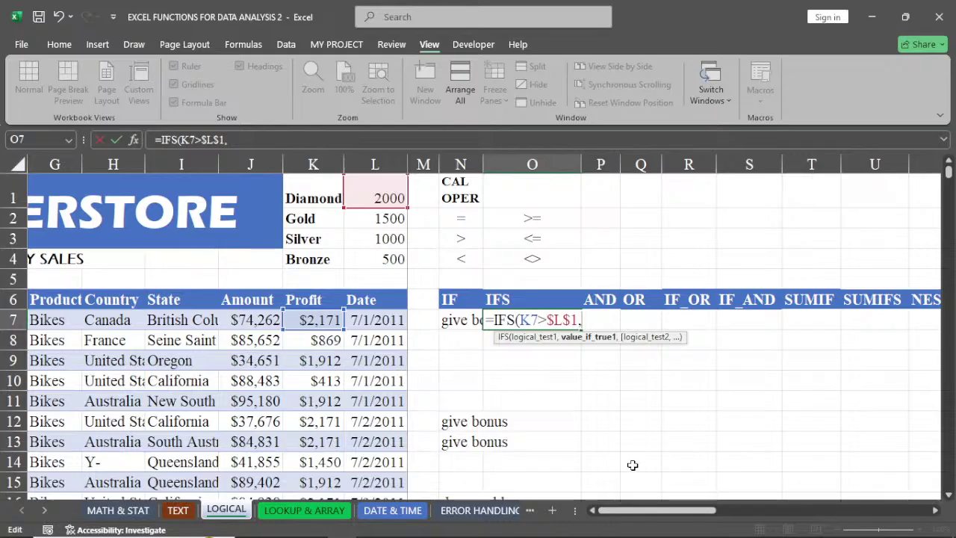
{"action": "left_click", "coordinate": [327, 197]}
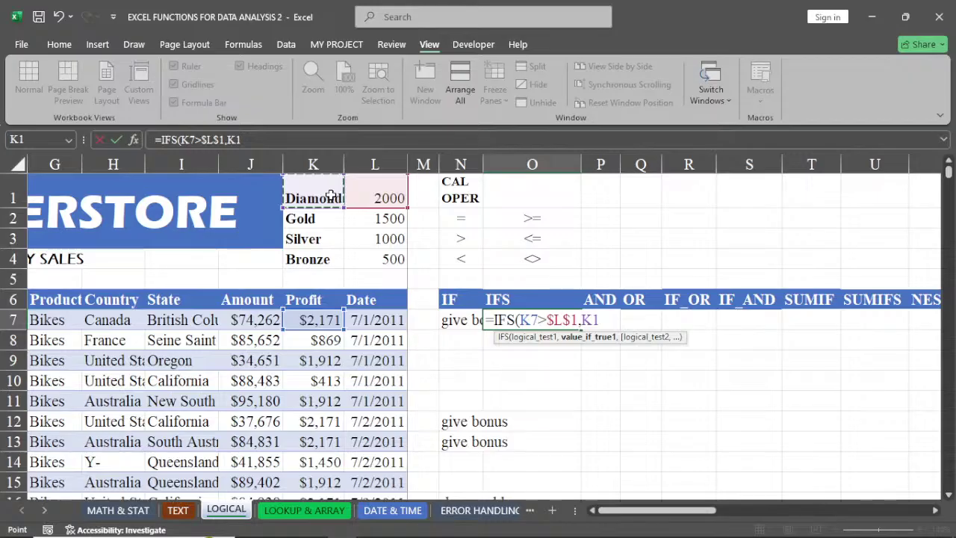
{"action": "key", "text": "F4"}
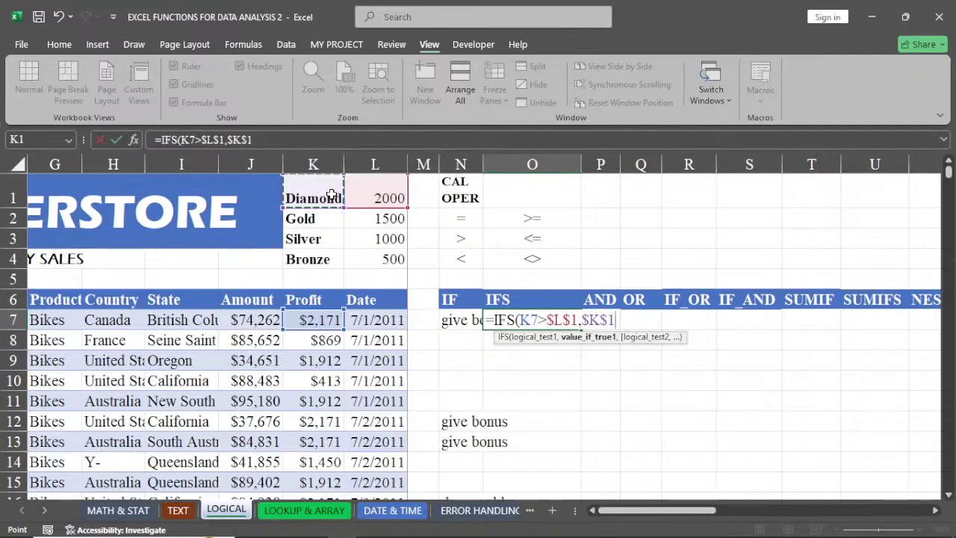
{"action": "type", "text": ","}
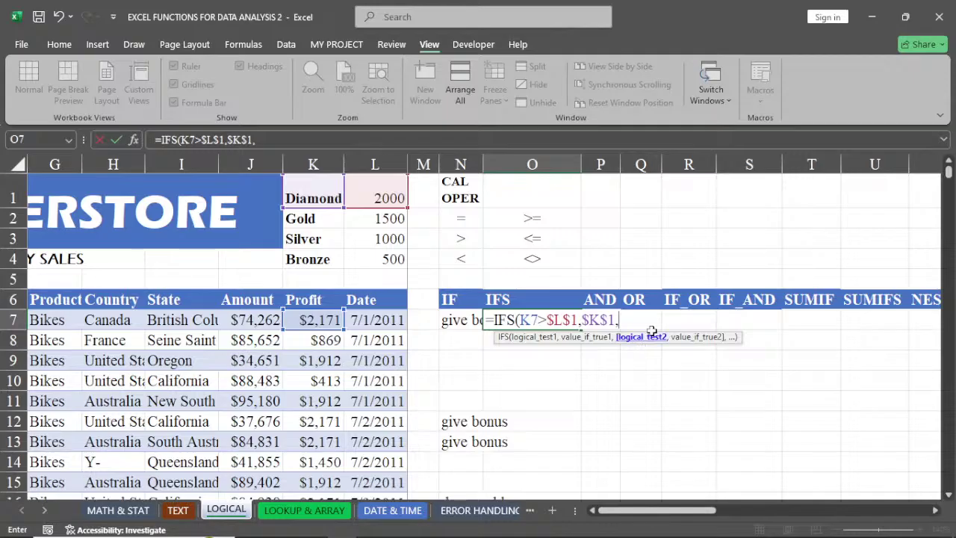
Add the second IFS condition K7>$L$2 for the Gold threshold, returning the label in $K$2
{"action": "left_click", "coordinate": [314, 320]}
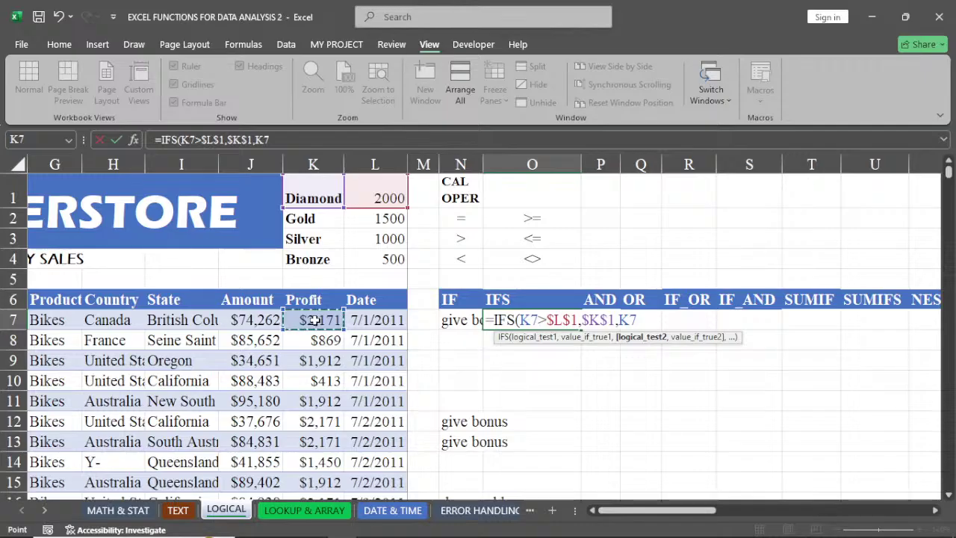
{"action": "type", "text": ">"}
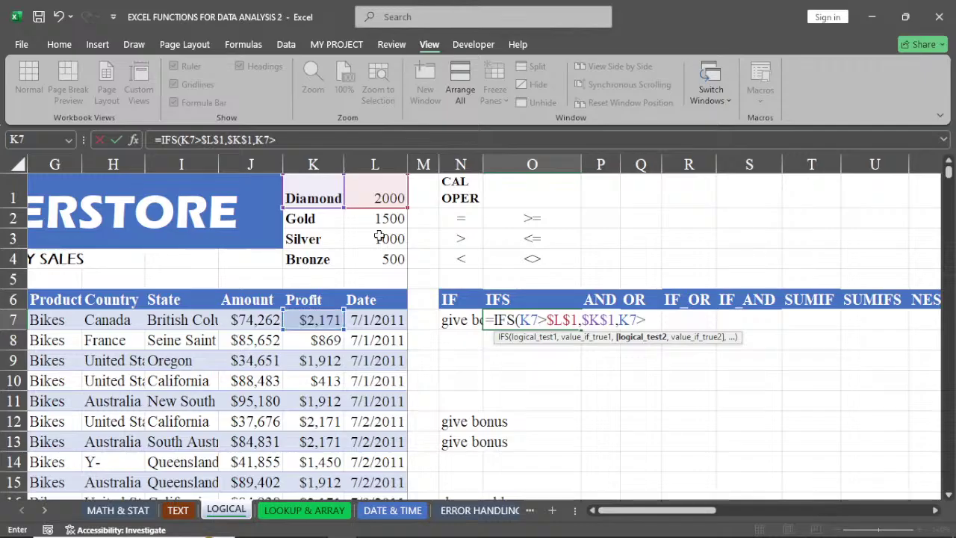
{"action": "left_click", "coordinate": [390, 218]}
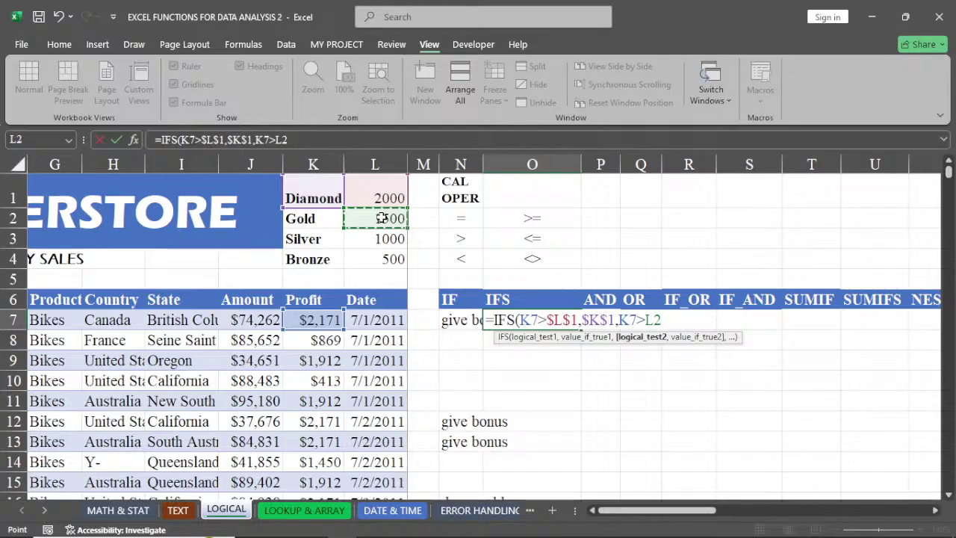
{"action": "key", "text": "F4"}
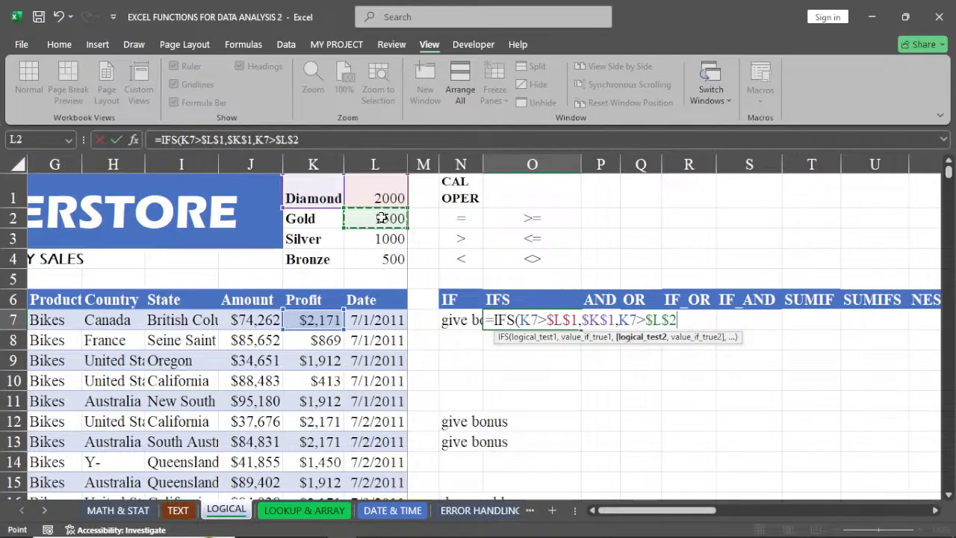
{"action": "type", "text": ","}
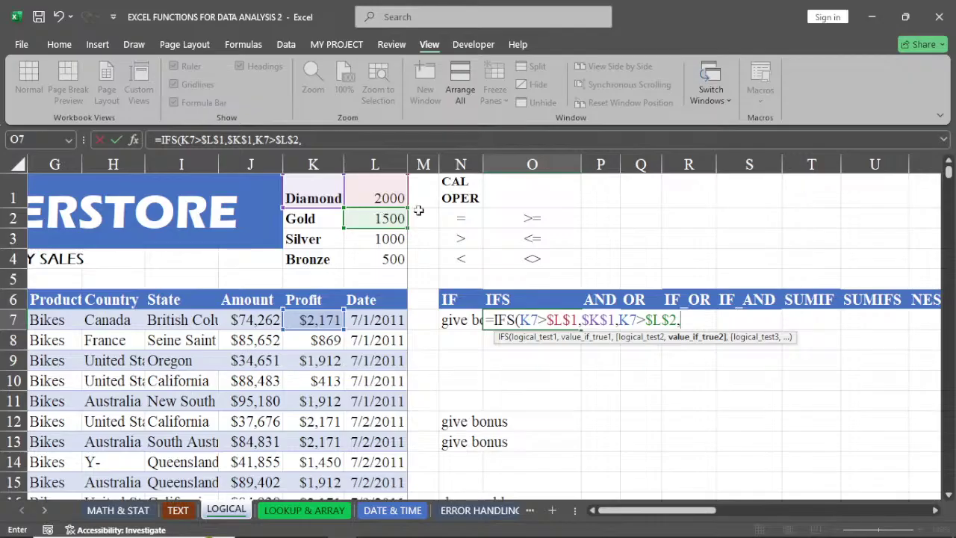
{"action": "left_click", "coordinate": [308, 219]}
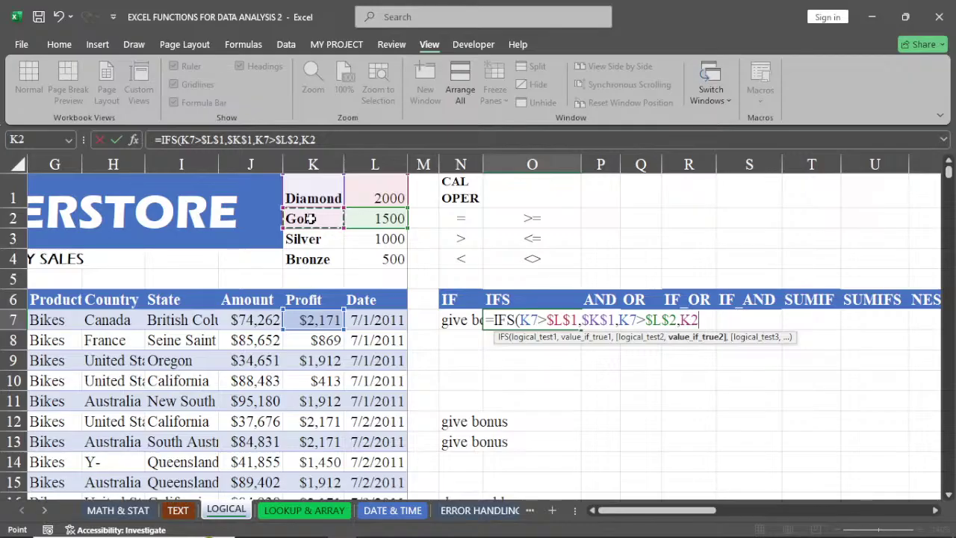
{"action": "key", "text": "F4"}
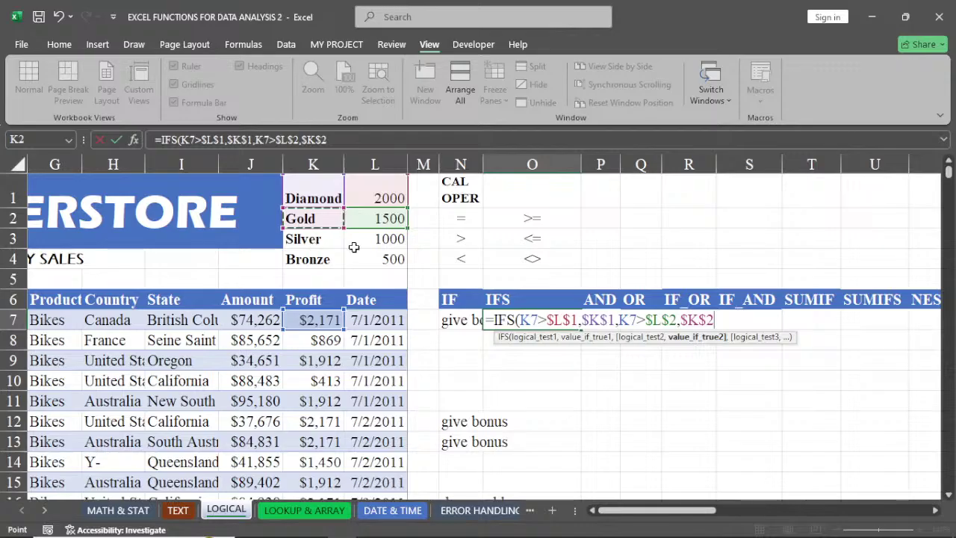
{"action": "type", "text": ","}
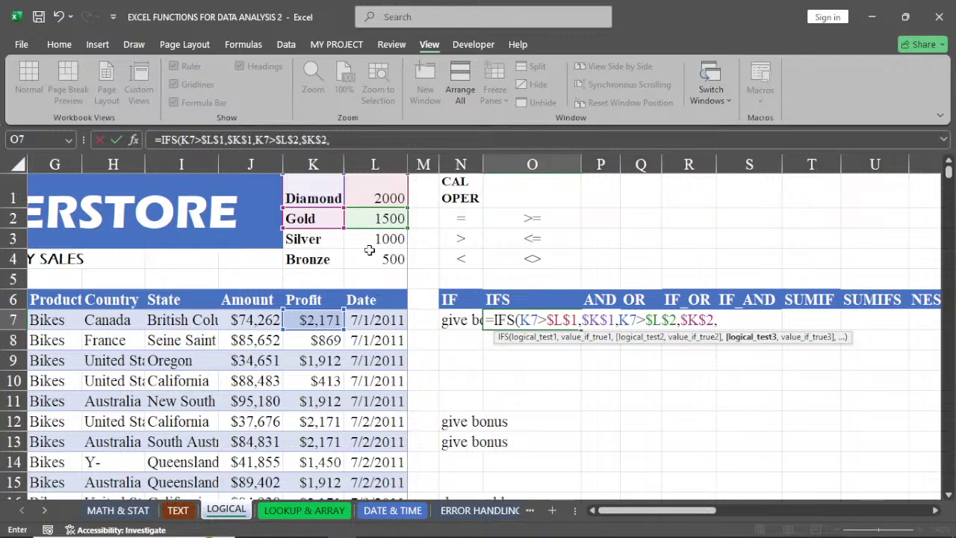
Add the third IFS condition K7>$L$3 for the Silver threshold, returning the label in $K$3
{"action": "left_click", "coordinate": [319, 319]}
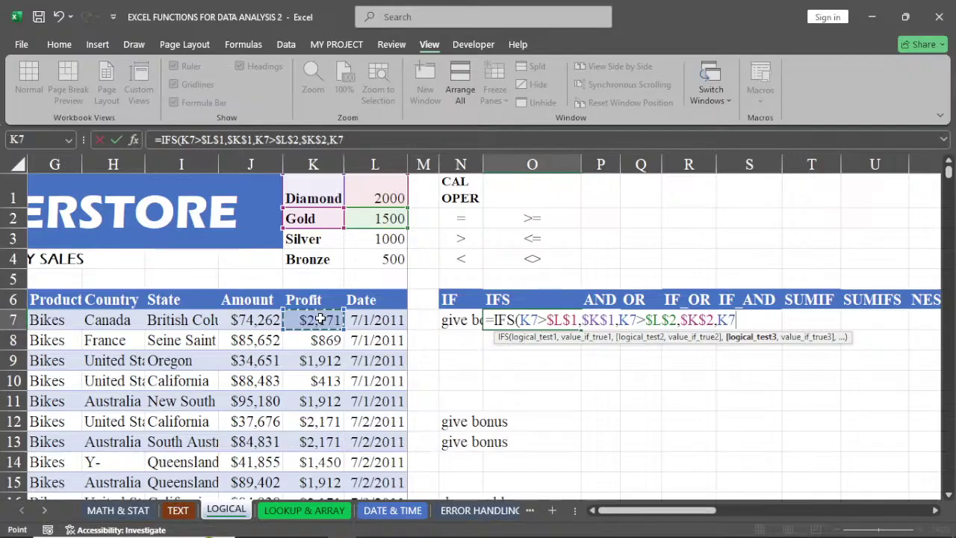
{"action": "type", "text": ">"}
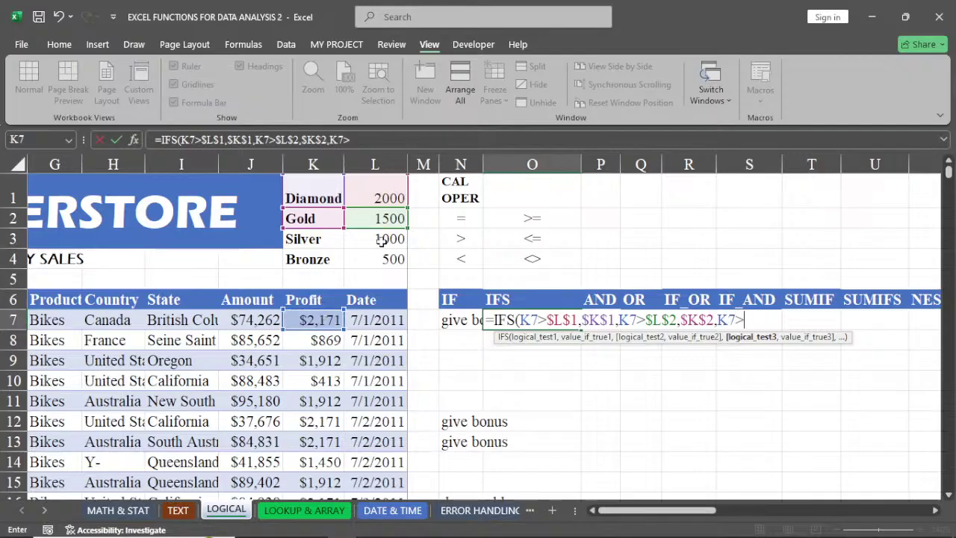
{"action": "left_click", "coordinate": [382, 239]}
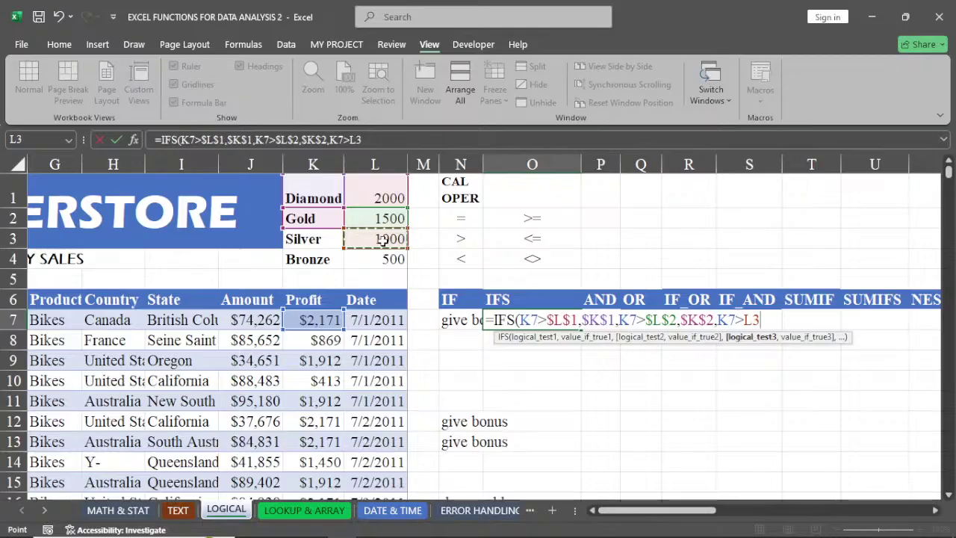
{"action": "key", "text": "F4"}
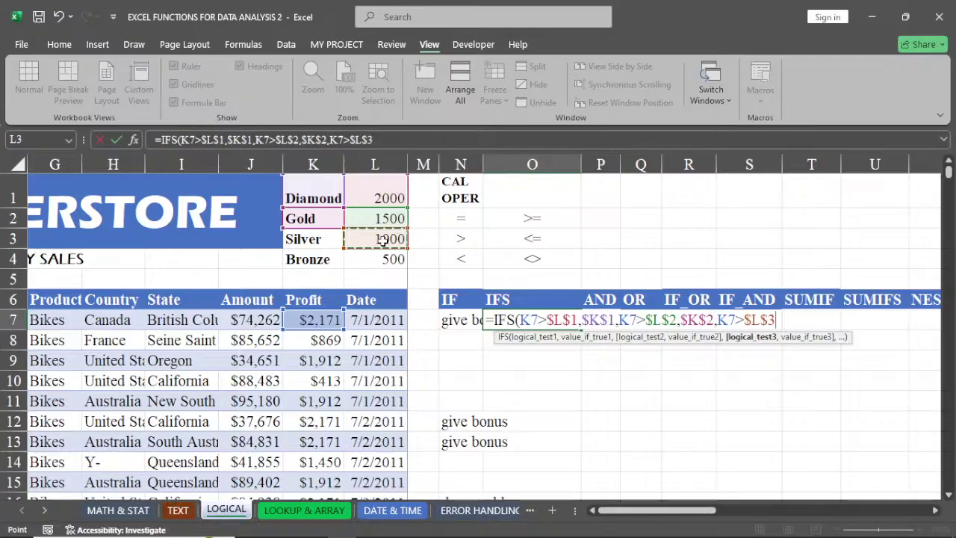
{"action": "type", "text": ","}
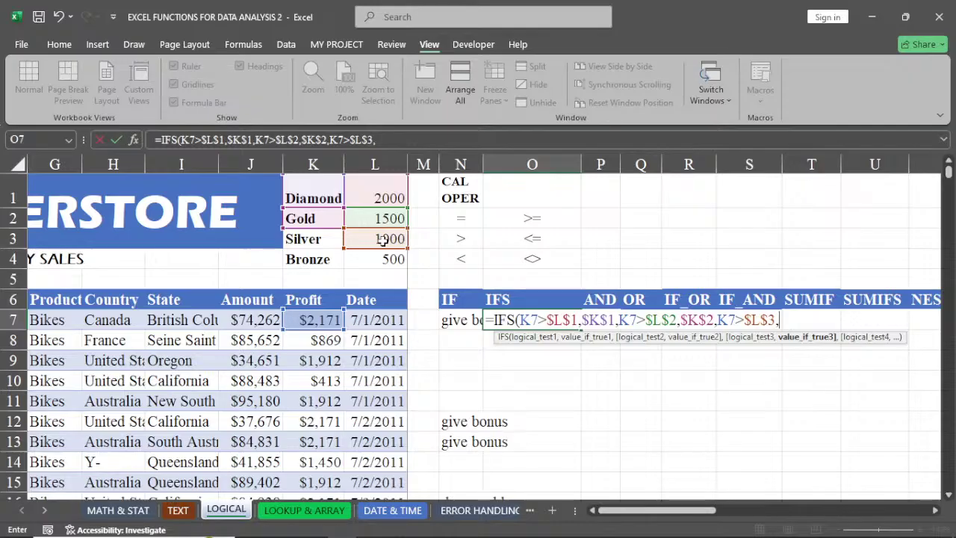
{"action": "left_click", "coordinate": [305, 240]}
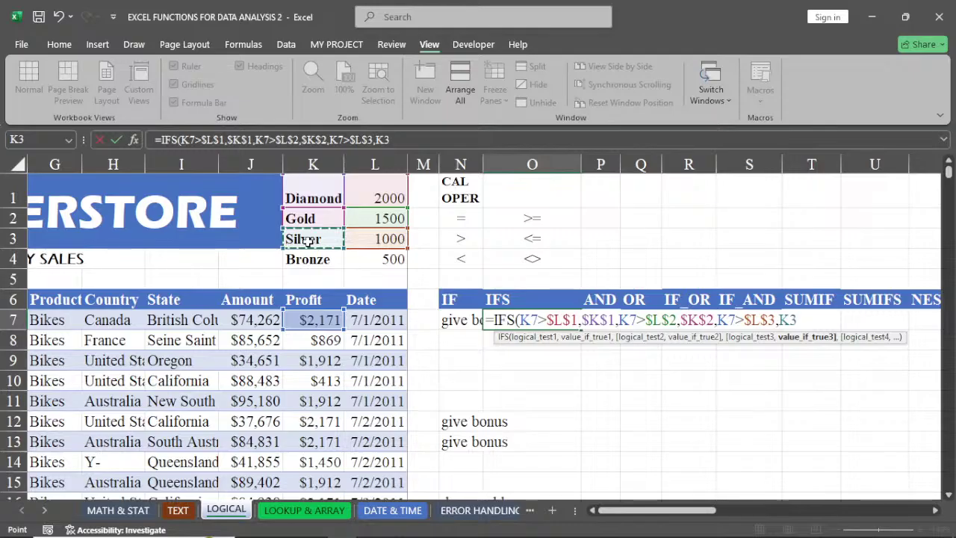
{"action": "key", "text": "F4"}
{"action": "type", "text": ","}
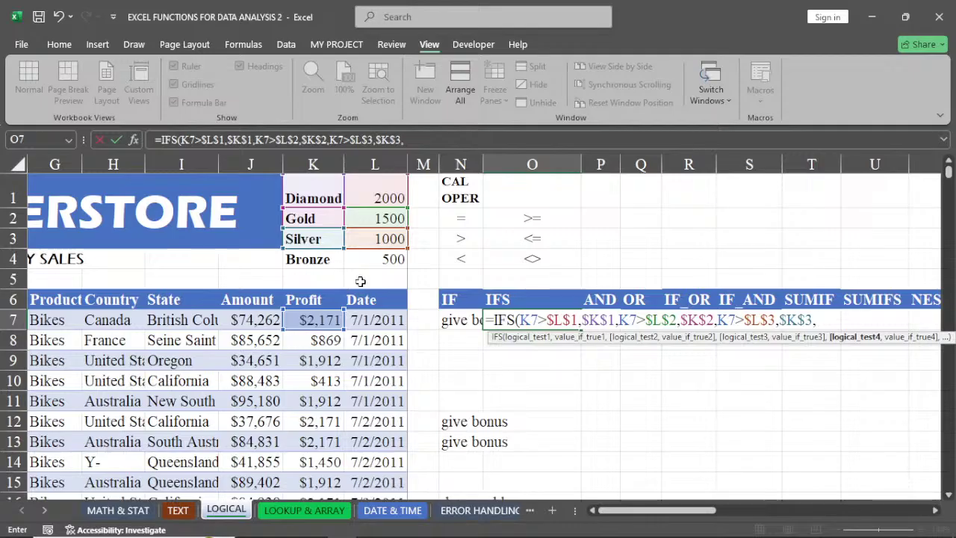
Add the final IFS condition K7>$L$4 for the Bronze threshold, returning the label in $K$4, and complete the formula in O7
{"action": "left_click", "coordinate": [315, 321]}
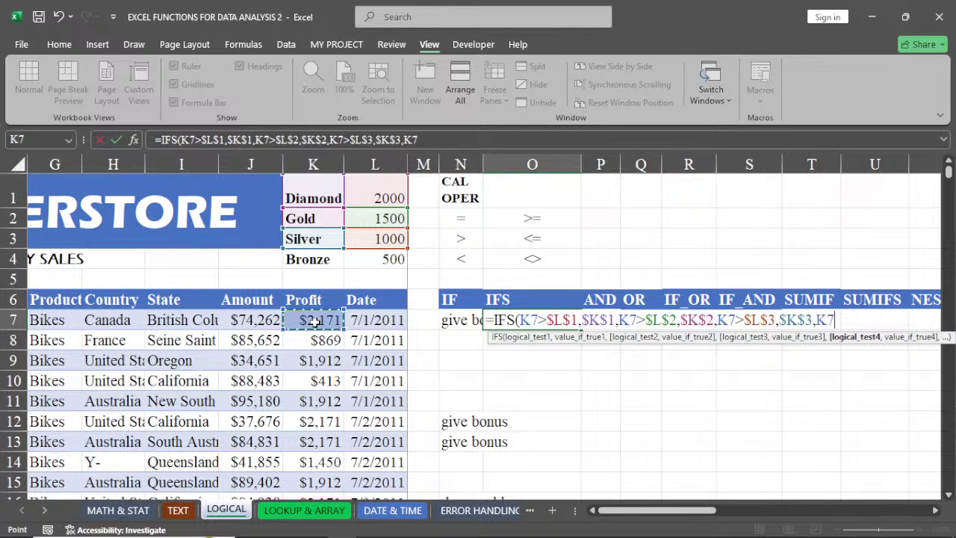
{"action": "type", "text": ">"}
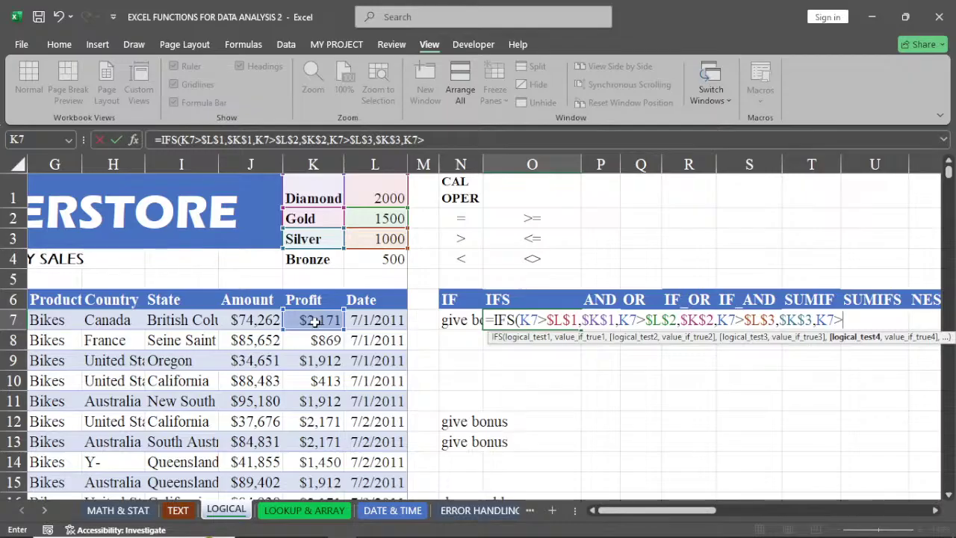
{"action": "left_click", "coordinate": [390, 257]}
{"action": "key", "text": "F4"}
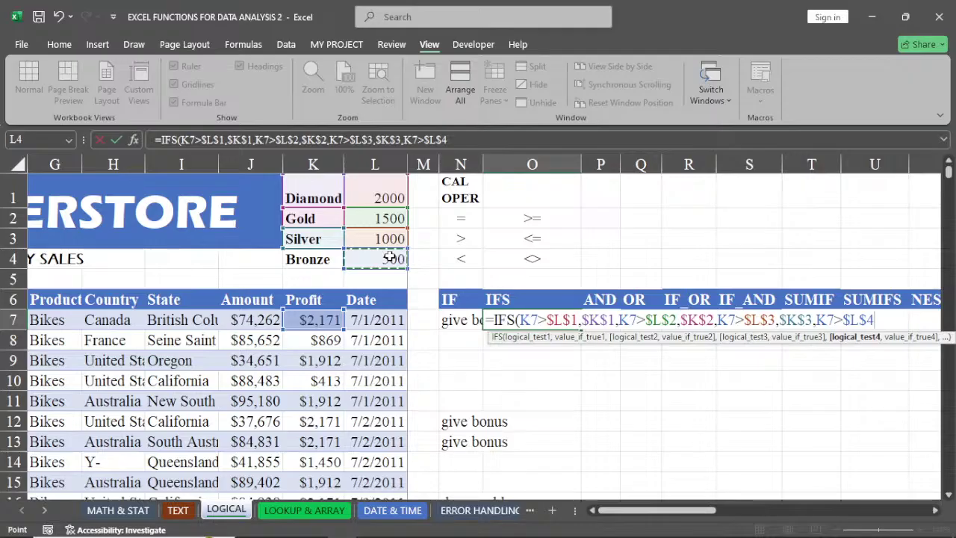
{"action": "type", "text": ","}
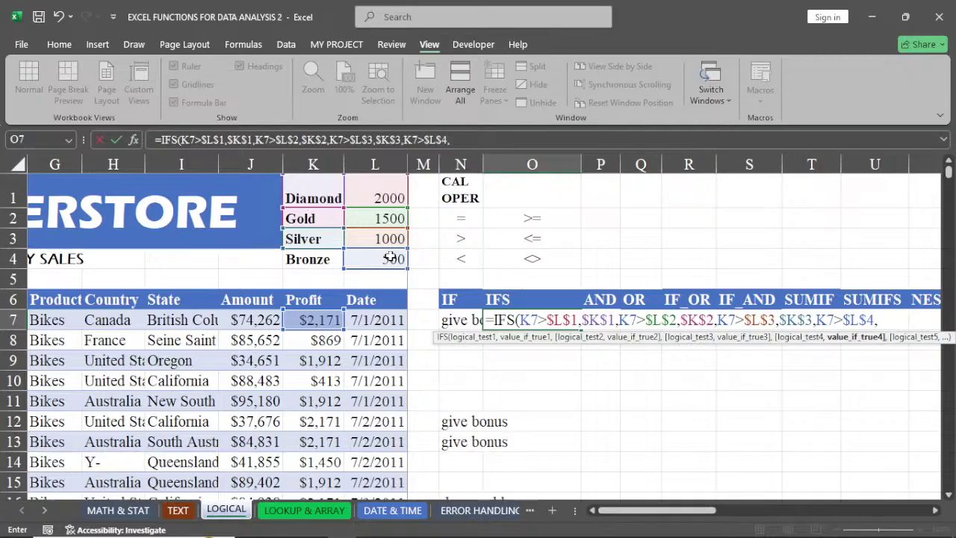
{"action": "left_click", "coordinate": [301, 261]}
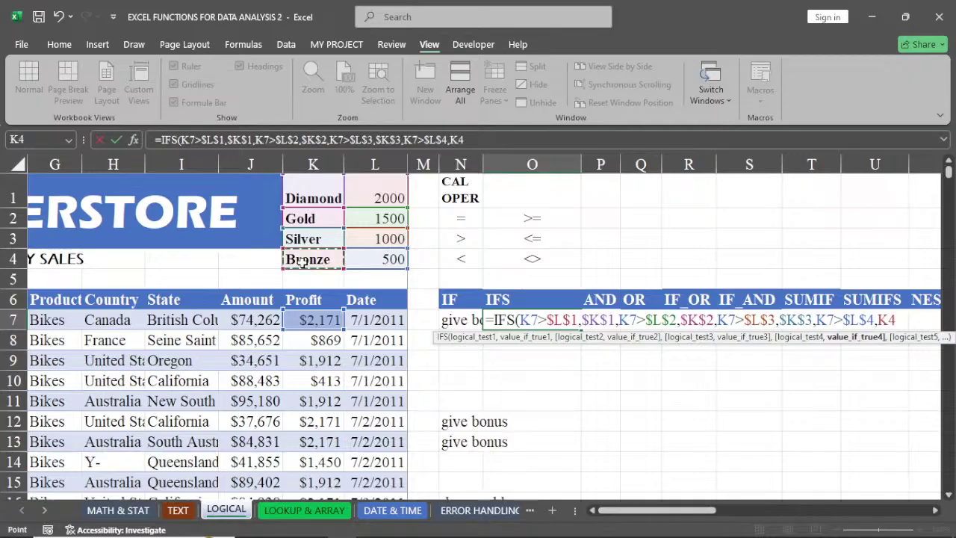
{"action": "key", "text": "F4"}
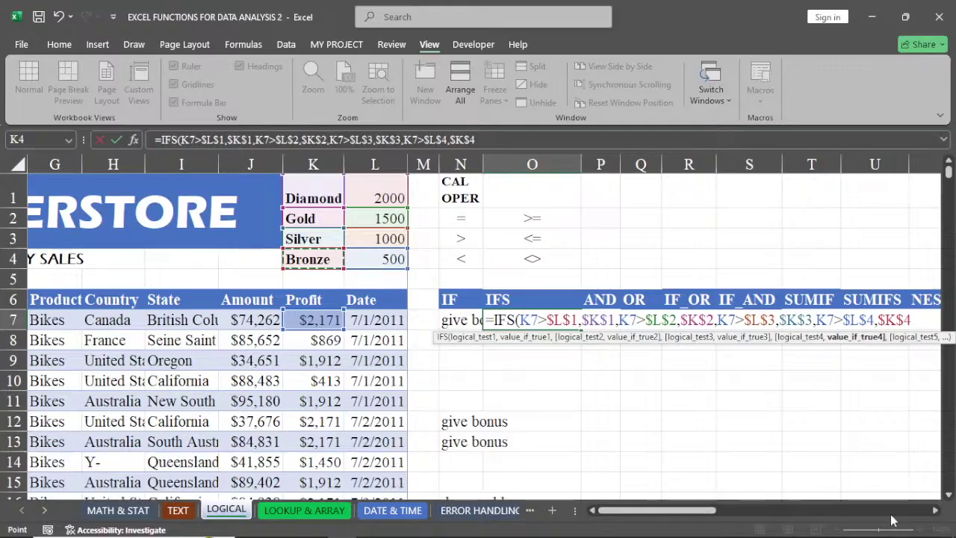
{"action": "left_click", "coordinate": [935, 510]}
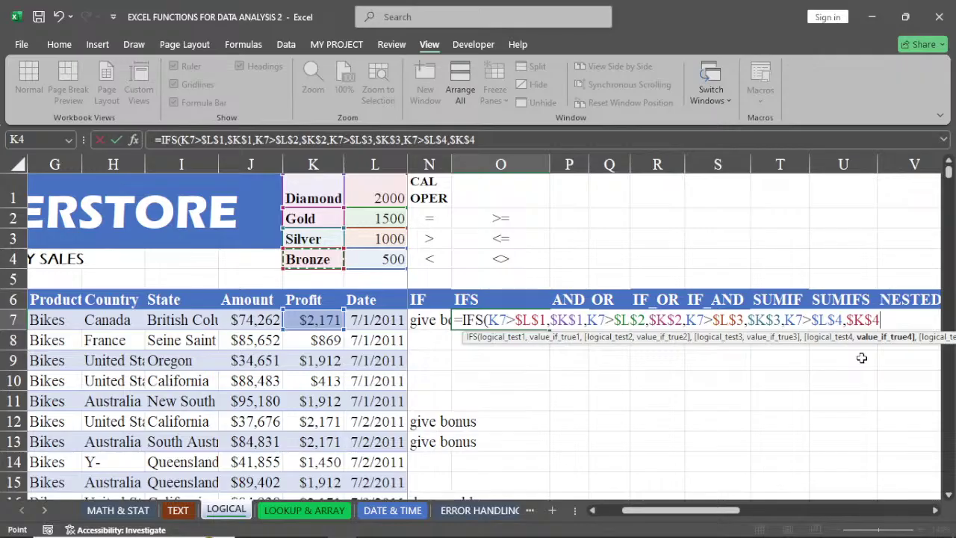
{"action": "type", "text": ")"}
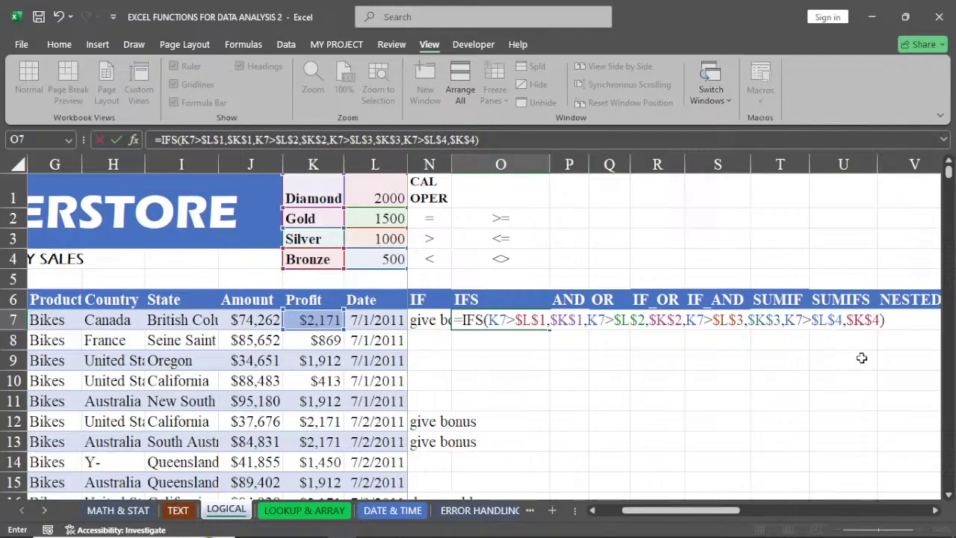
{"action": "key", "text": "Return"}
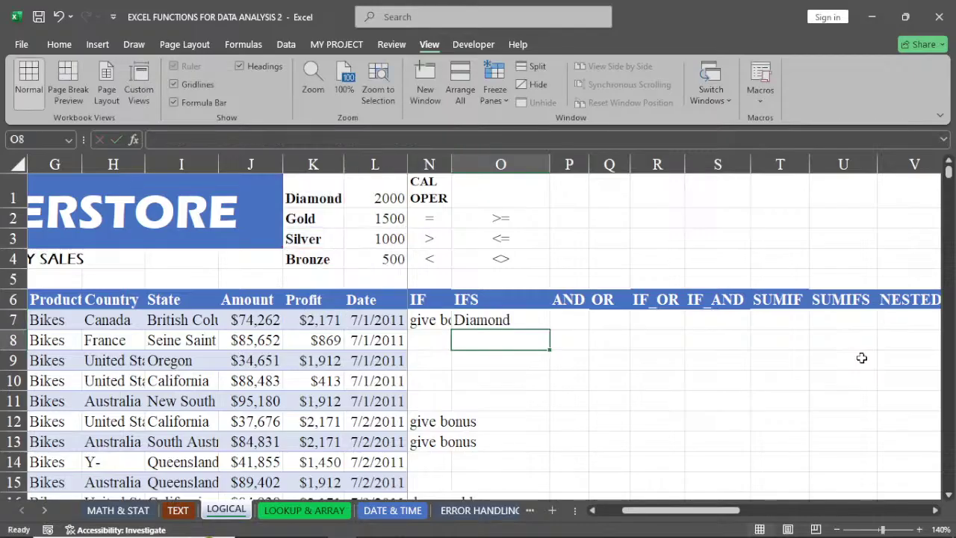
Copy the IFS formula from O7 down the IFS column through O17
{"action": "left_click", "coordinate": [515, 321]}
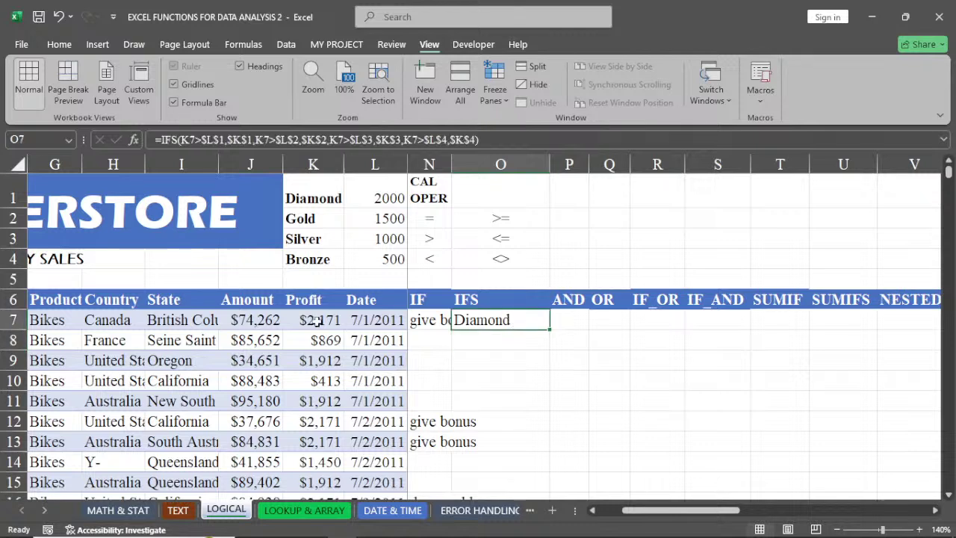
{"action": "left_click", "coordinate": [318, 321]}
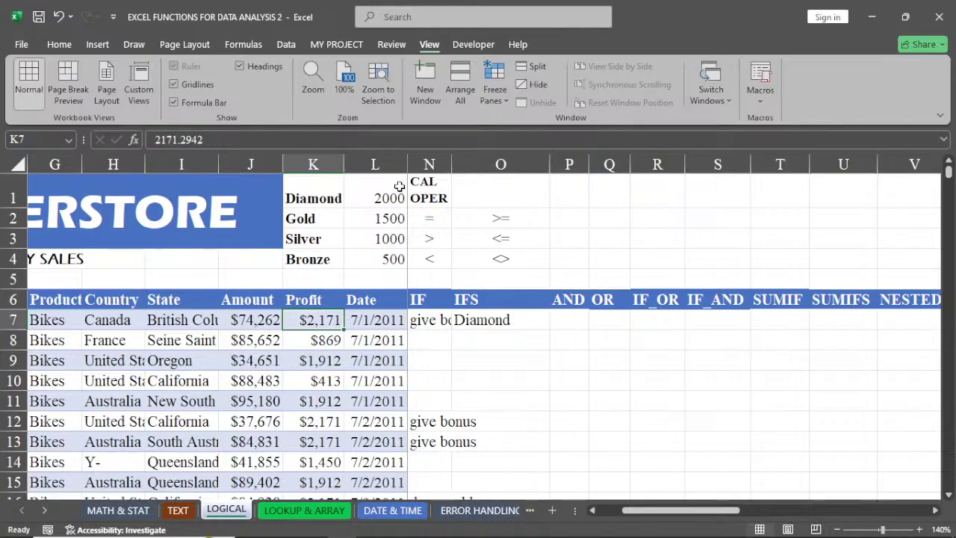
{"action": "left_click", "coordinate": [516, 321]}
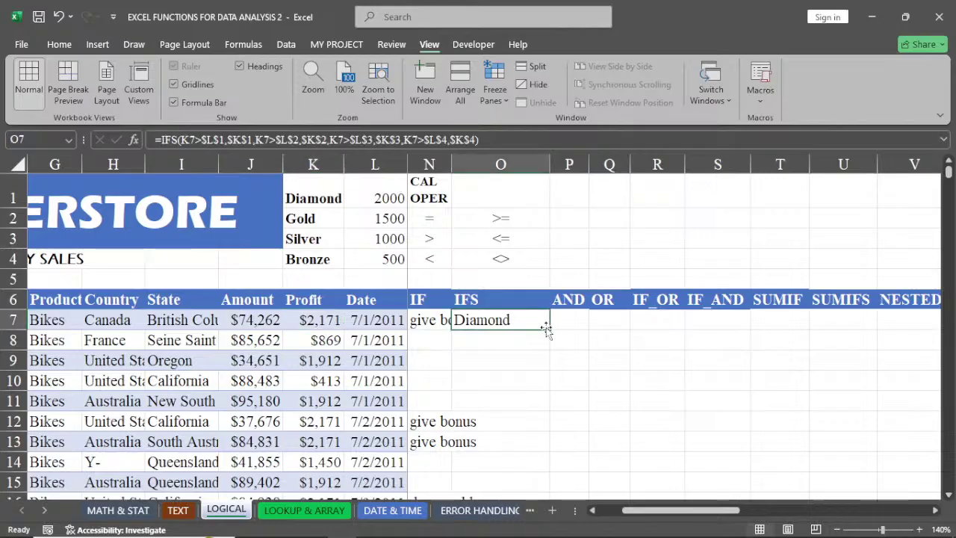
{"action": "left_click_drag", "start_coordinate": [546, 330], "coordinate": [541, 489]}
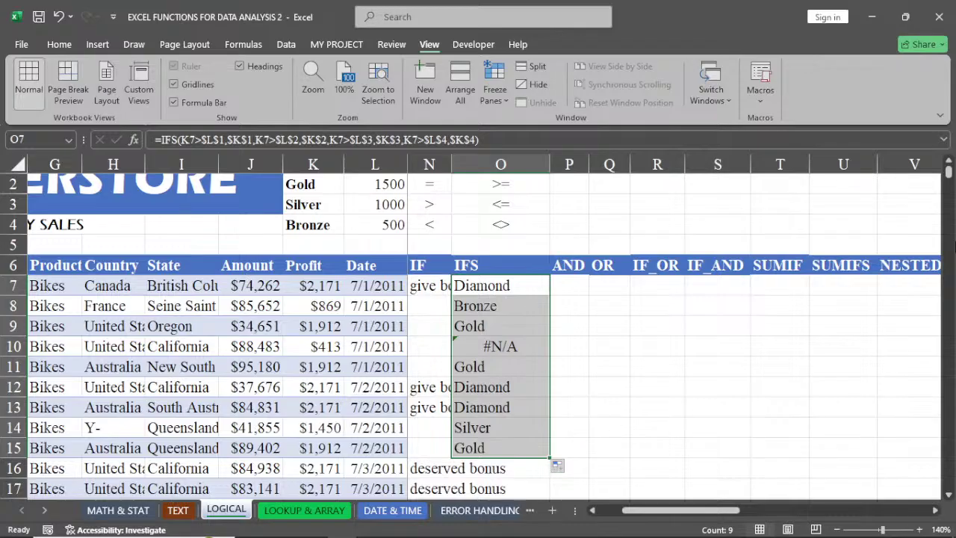
{"action": "left_click_drag", "start_coordinate": [549, 457], "coordinate": [547, 495]}
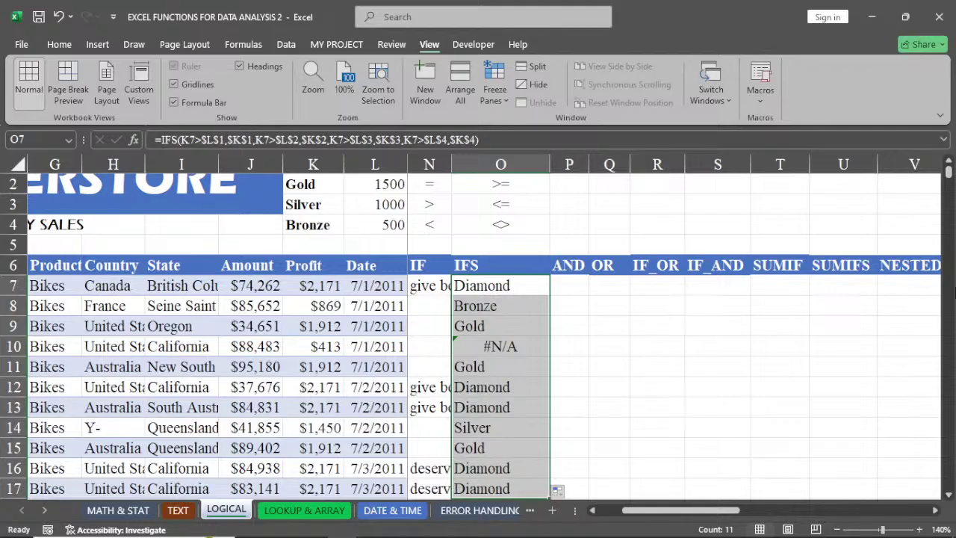
Extend the IFS formula in O7 with a fifth condition, K7<$L$4, that returns "no status"
{"action": "left_click", "coordinate": [949, 162]}
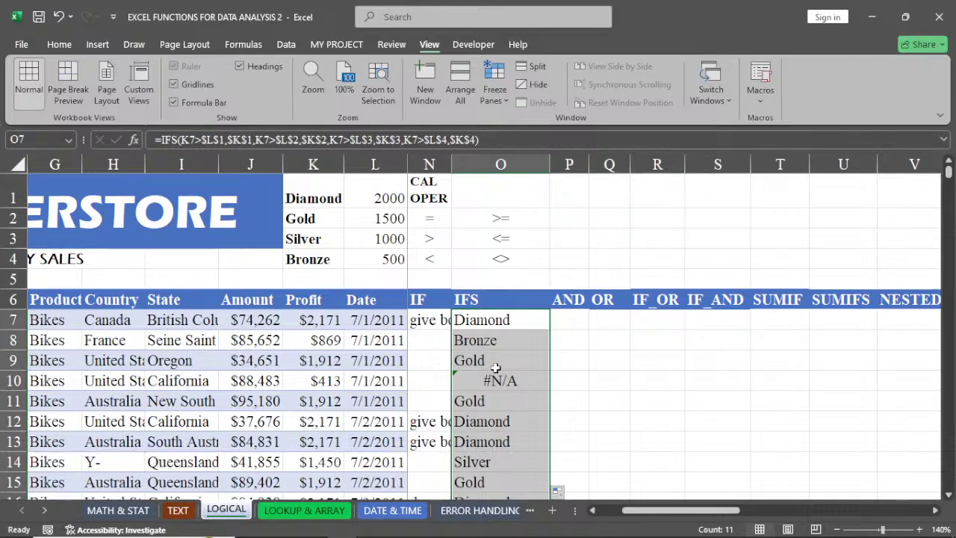
{"action": "key", "text": "F2"}
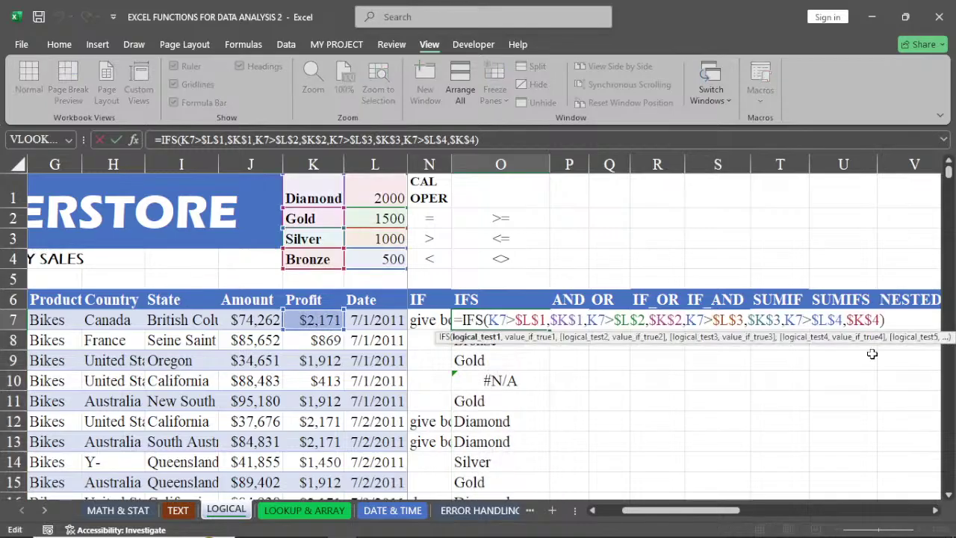
{"action": "type", "text": ",K7<$L$4,"}
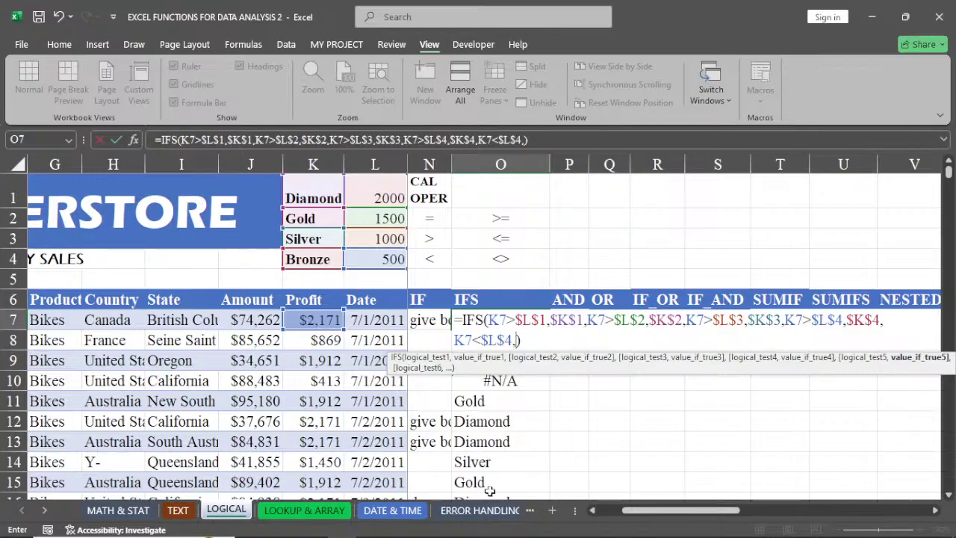
{"action": "type", "text": "\""}
{"action": "type", "text": "no s"}
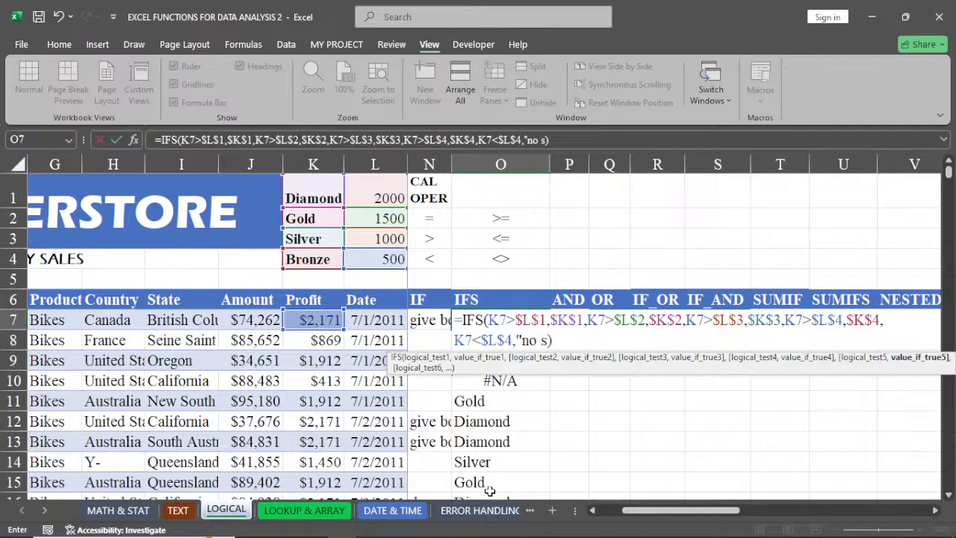
{"action": "type", "text": "tatus\")"}
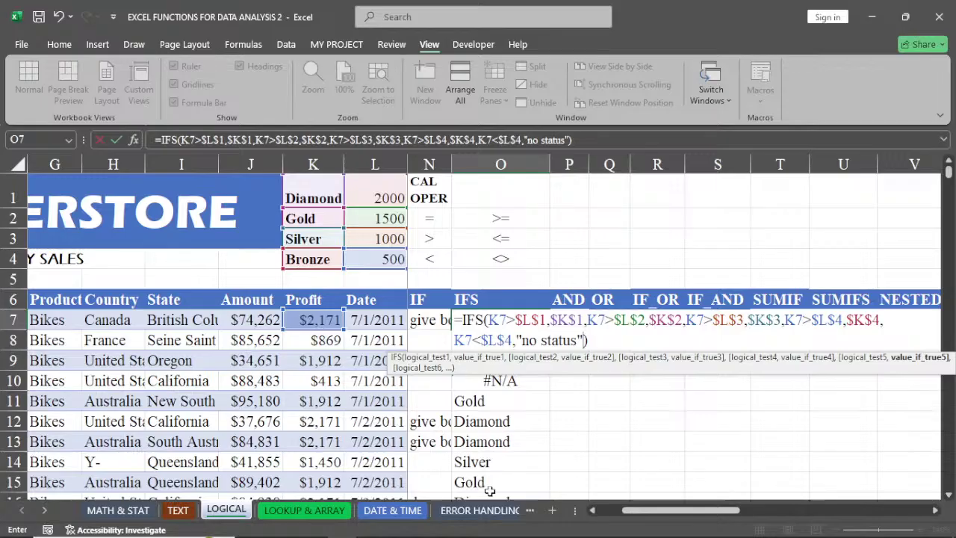
{"action": "key", "text": "Return"}
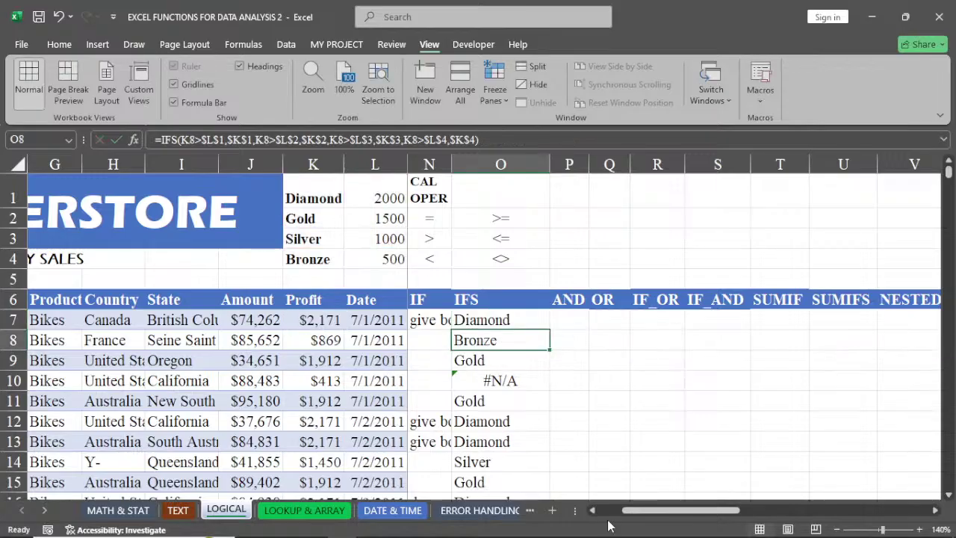
Fill the revised IFS formula from O7 down through O17 and inspect the formulas in O10 and O7
{"action": "left_click", "coordinate": [541, 323]}
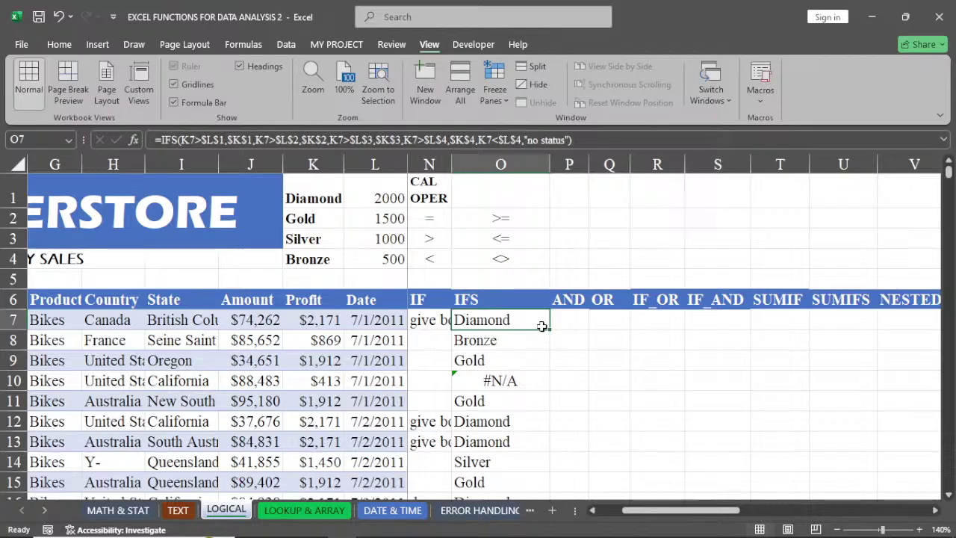
{"action": "double_click", "coordinate": [549, 328]}
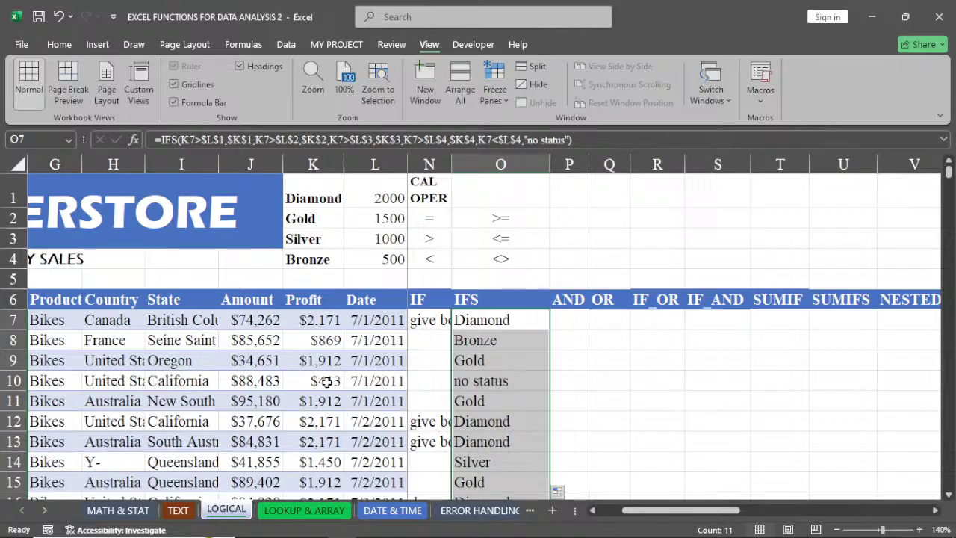
{"action": "left_click", "coordinate": [500, 382]}
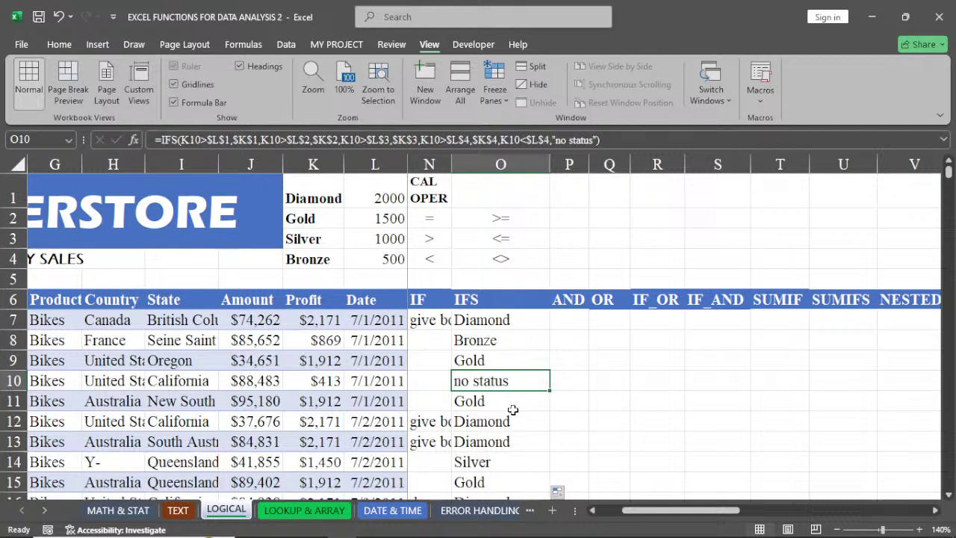
{"action": "left_click", "coordinate": [517, 322]}
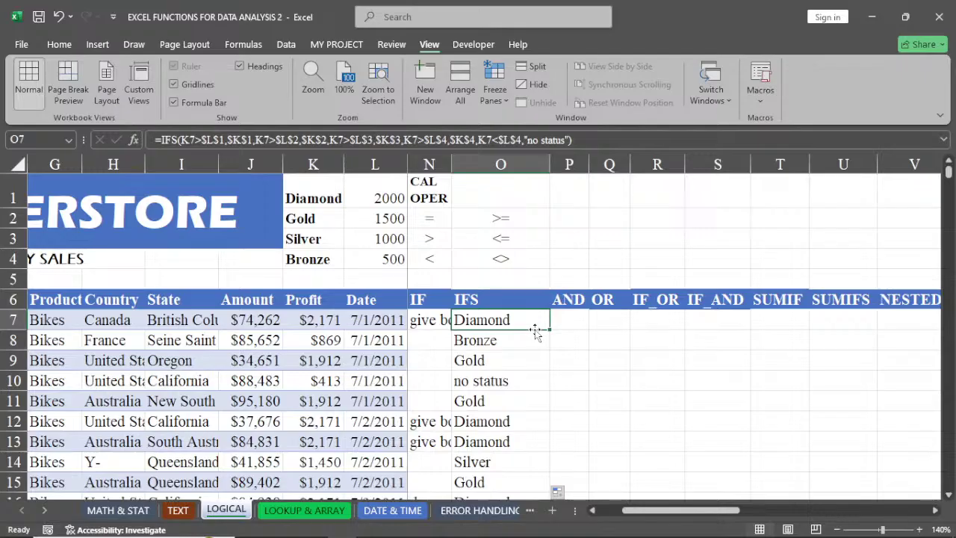
{"action": "double_click", "coordinate": [527, 320]}
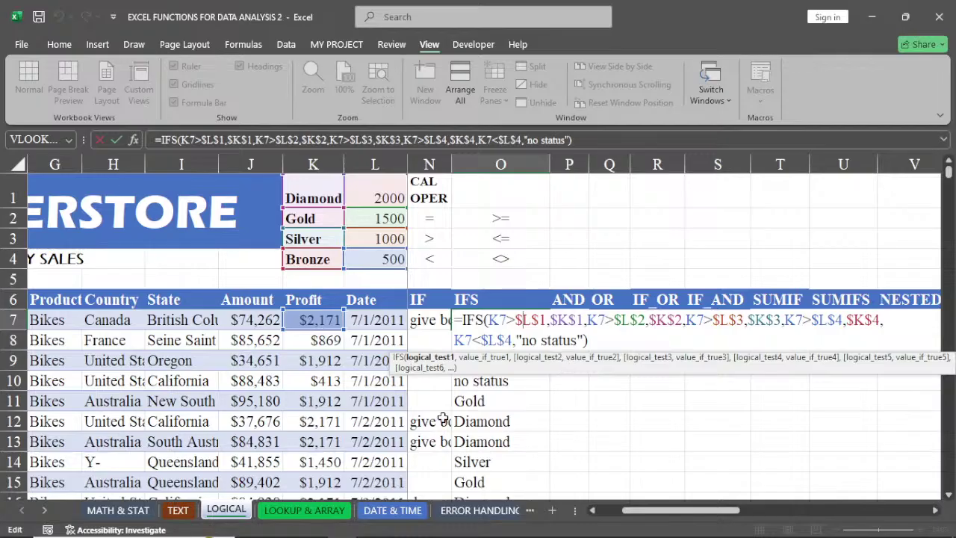
{"action": "key", "text": "Return"}
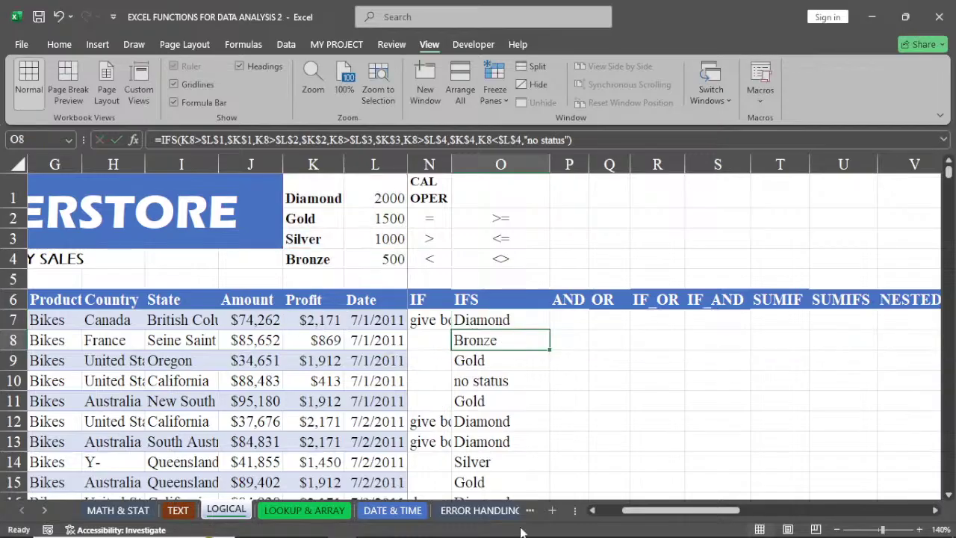
{"action": "mouse_move", "coordinate": [514, 532]}
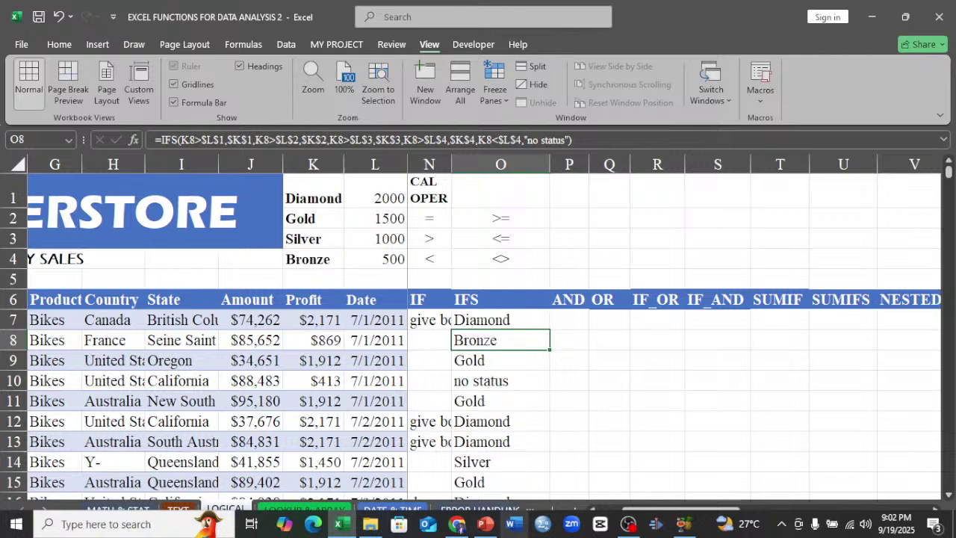
{"action": "mouse_move", "coordinate": [629, 523]}
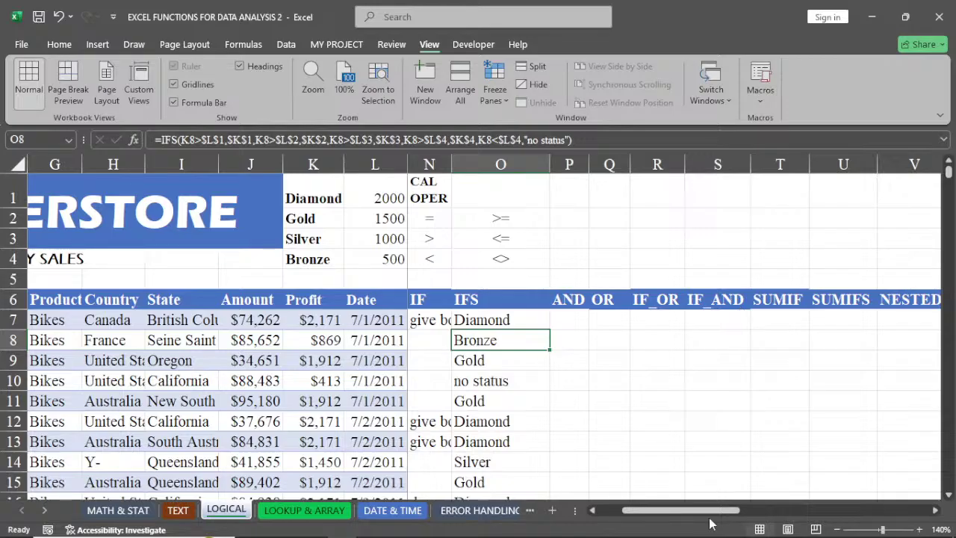
Widen columns P and Q, which hold the AND and OR headings
{"action": "left_click_drag", "start_coordinate": [716, 511], "coordinate": [691, 515]}
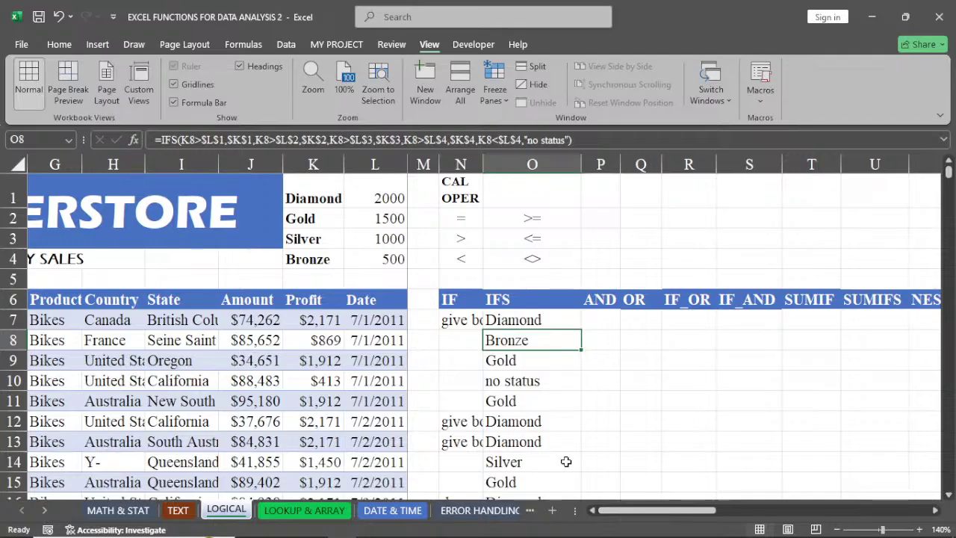
{"action": "left_click_drag", "start_coordinate": [619, 161], "coordinate": [633, 161]}
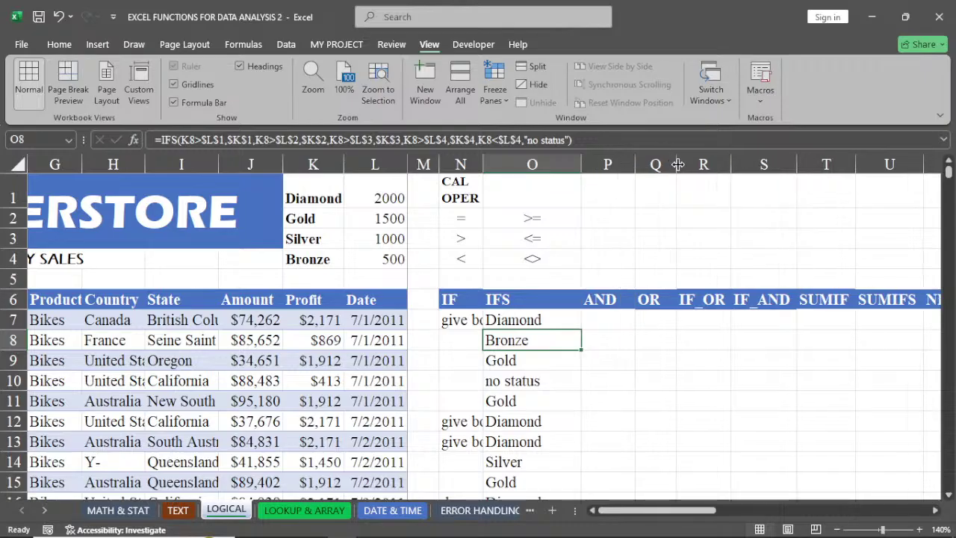
{"action": "left_click_drag", "start_coordinate": [676, 164], "coordinate": [688, 163]}
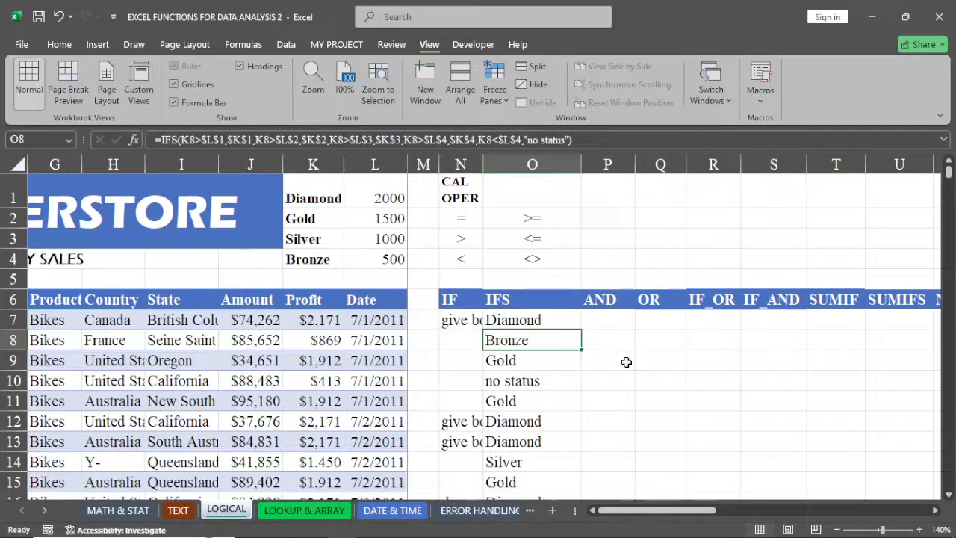
Enter TRUE in P3 and FALSE in P4 above the AND heading
{"action": "left_click", "coordinate": [607, 319]}
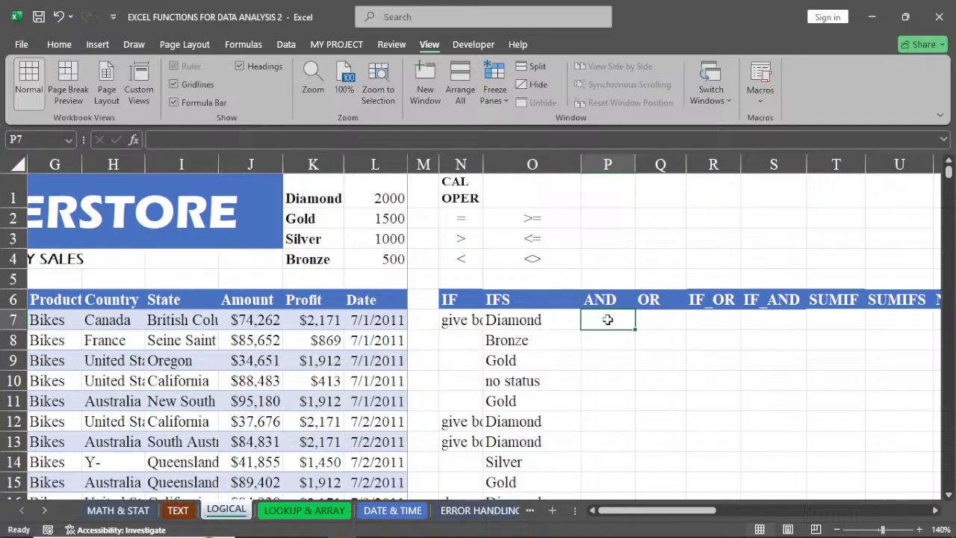
{"action": "left_click", "coordinate": [609, 239]}
{"action": "type", "text": "true"}
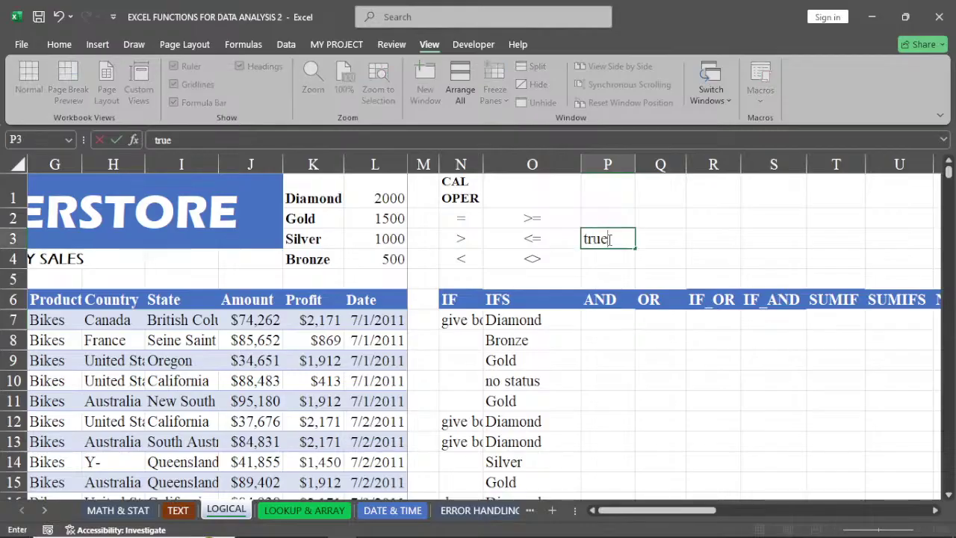
{"action": "key", "text": "Return"}
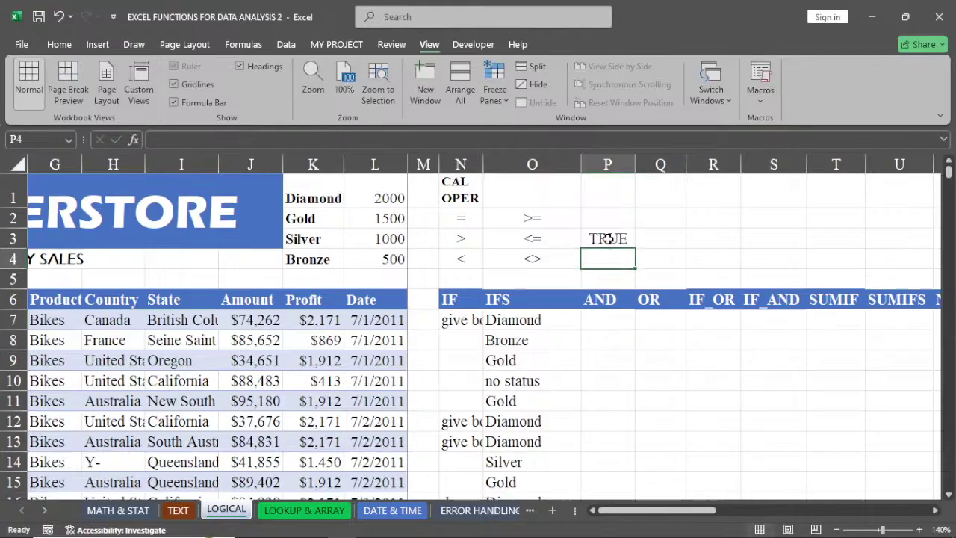
{"action": "type", "text": "false"}
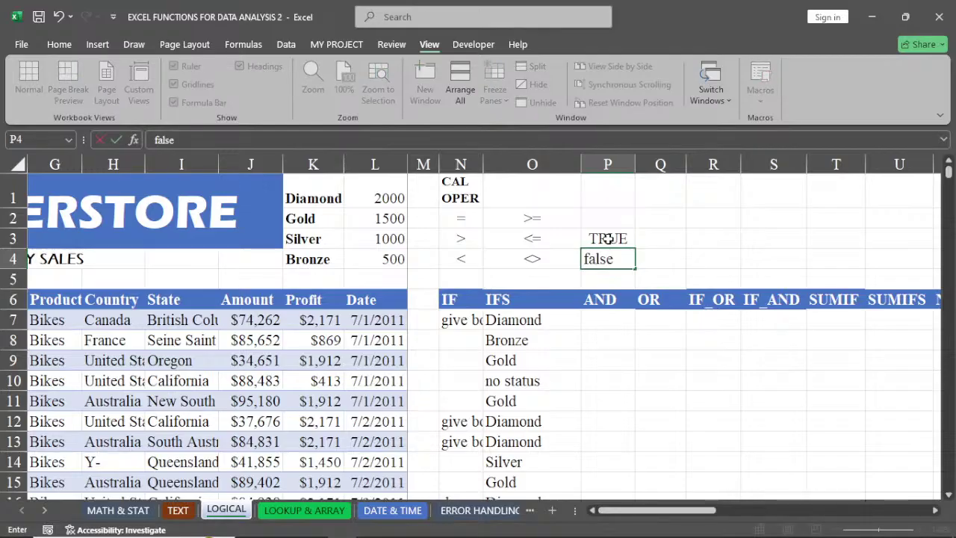
{"action": "key", "text": "Return"}
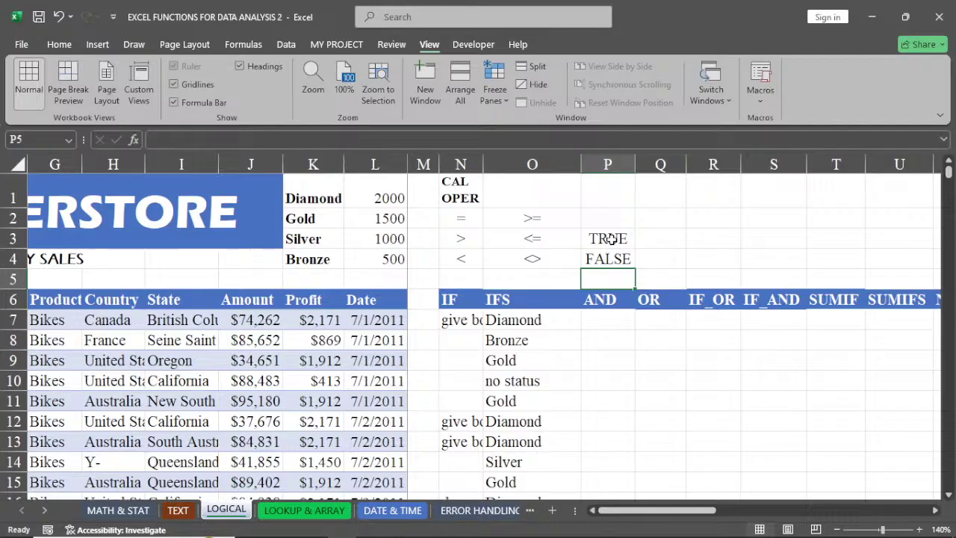
{"action": "left_click", "coordinate": [610, 299]}
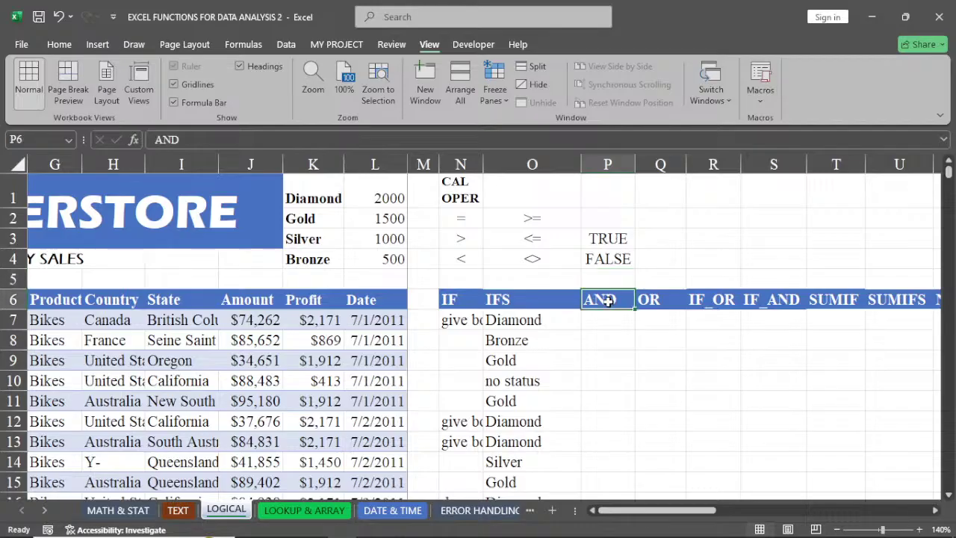
{"action": "left_click", "coordinate": [662, 307]}
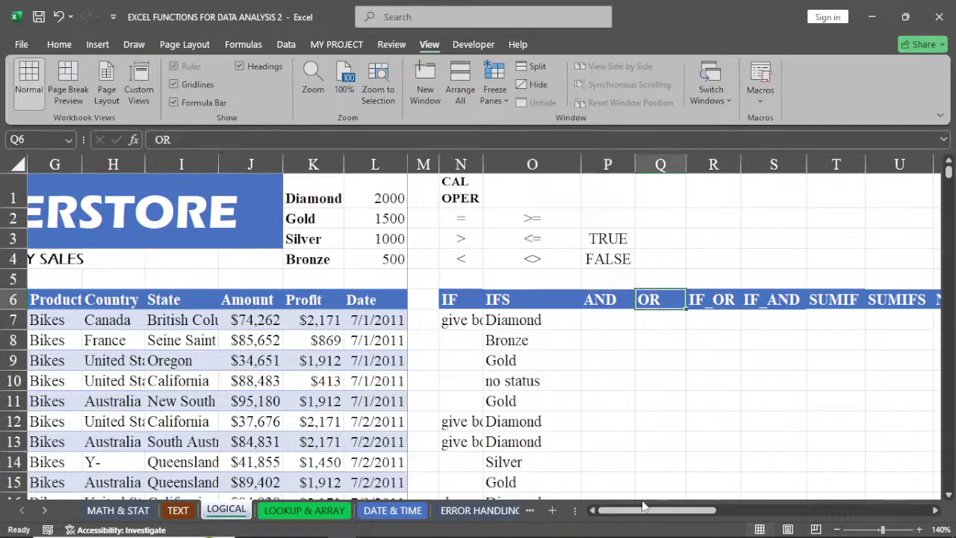
{"action": "left_click", "coordinate": [609, 325]}
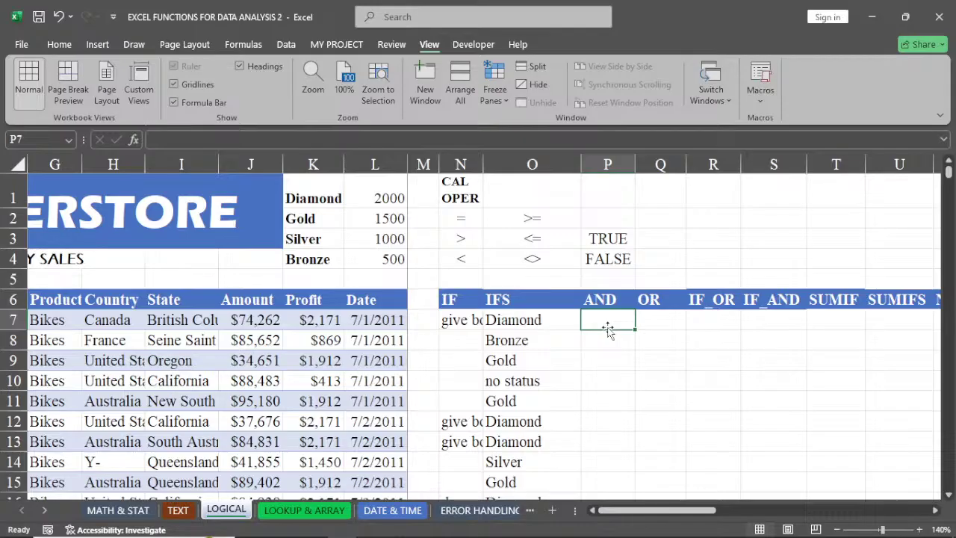
{"action": "left_click", "coordinate": [607, 239]}
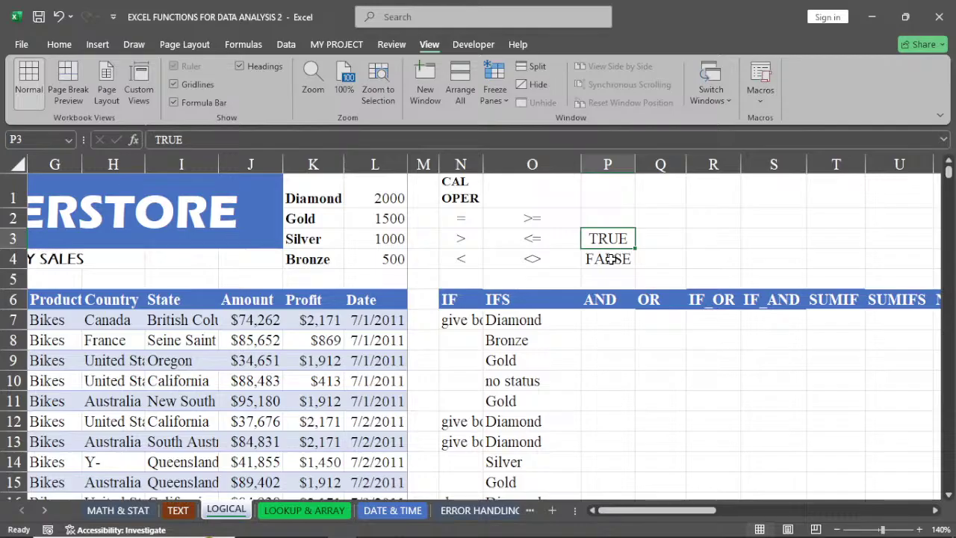
{"action": "left_click", "coordinate": [610, 320]}
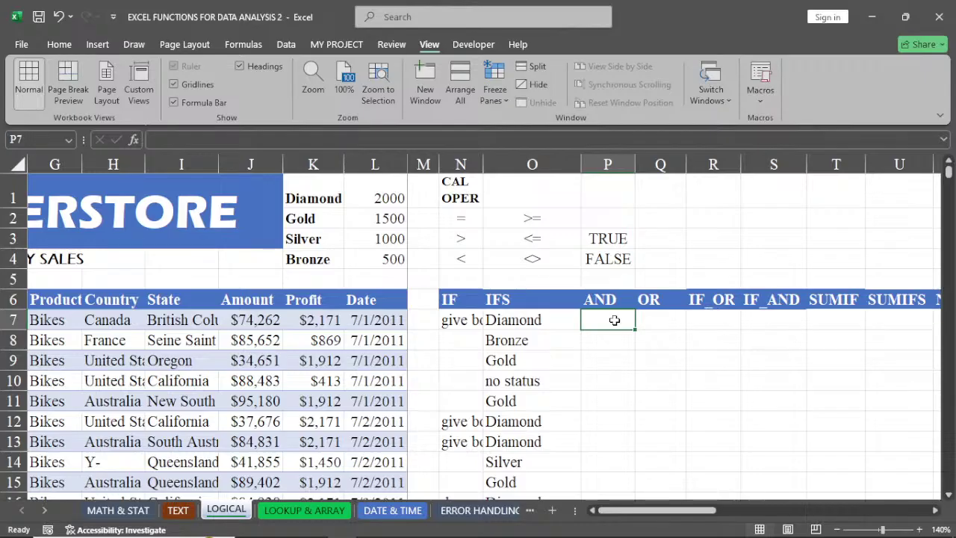
{"action": "left_click", "coordinate": [668, 324]}
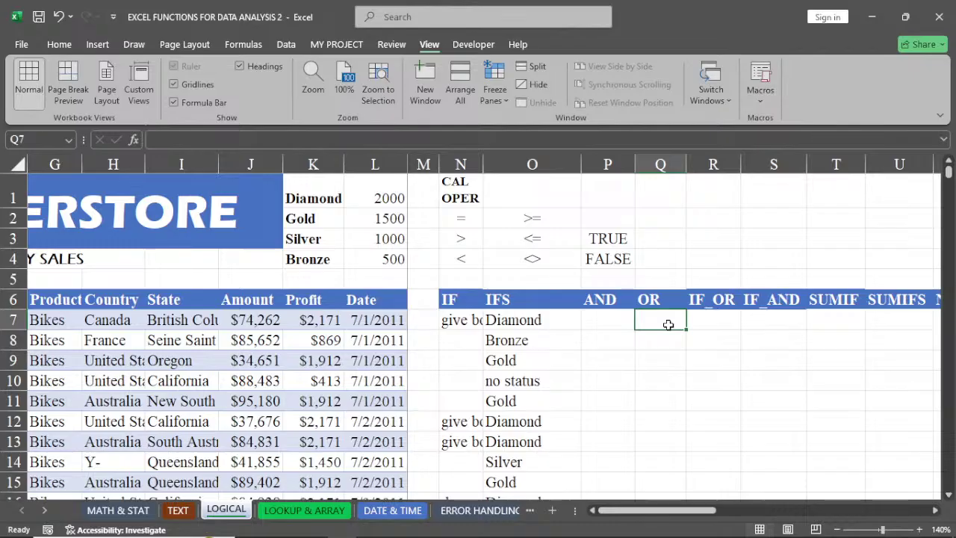
Start an AND formula in P7 whose first condition is H7="canada"
{"action": "left_click", "coordinate": [615, 321]}
{"action": "type", "text": "="}
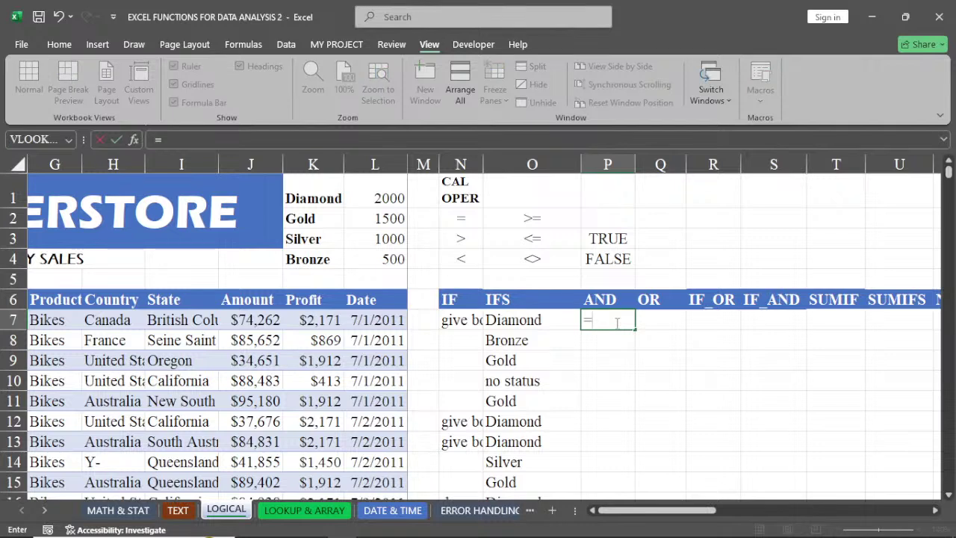
{"action": "type", "text": "an"}
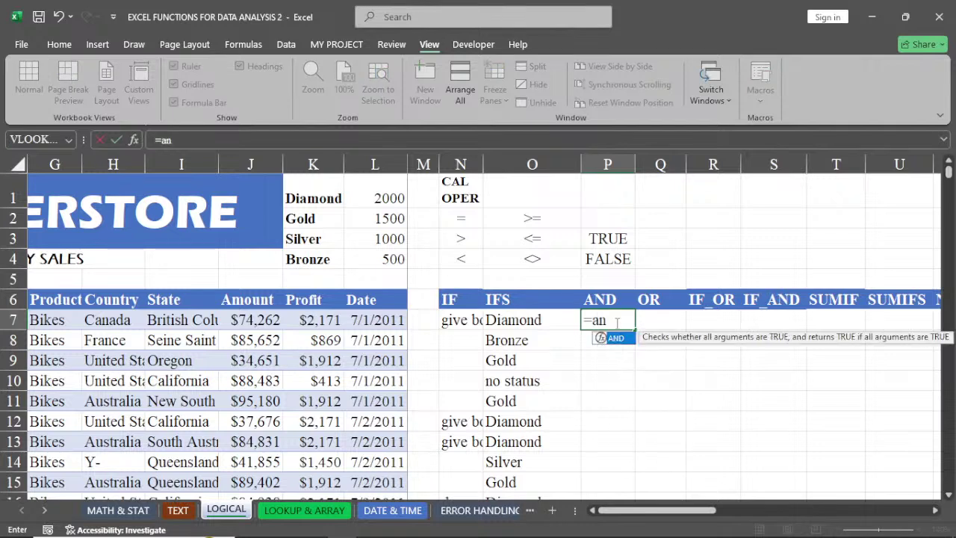
{"action": "key", "text": "Tab"}
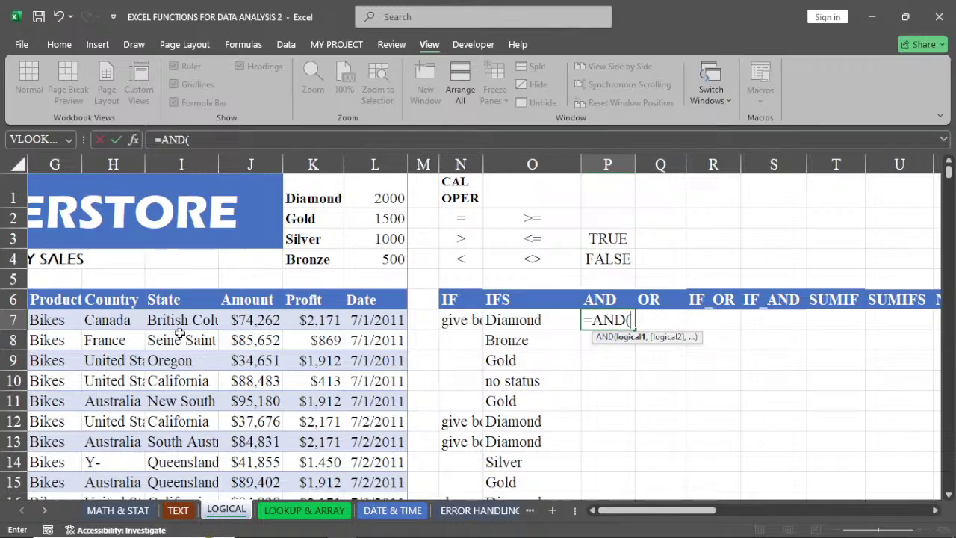
{"action": "left_click", "coordinate": [105, 320]}
{"action": "type", "text": "="}
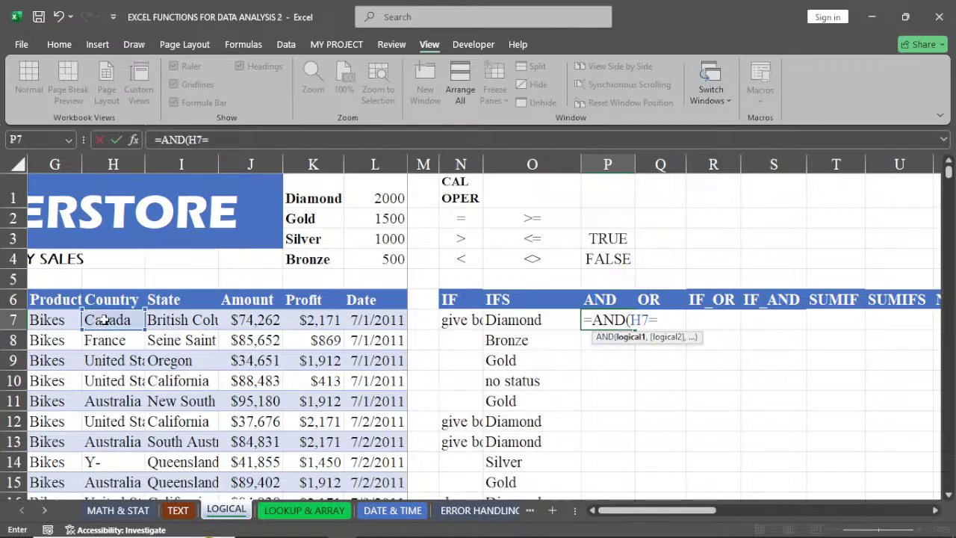
{"action": "type", "text": "\"canada"}
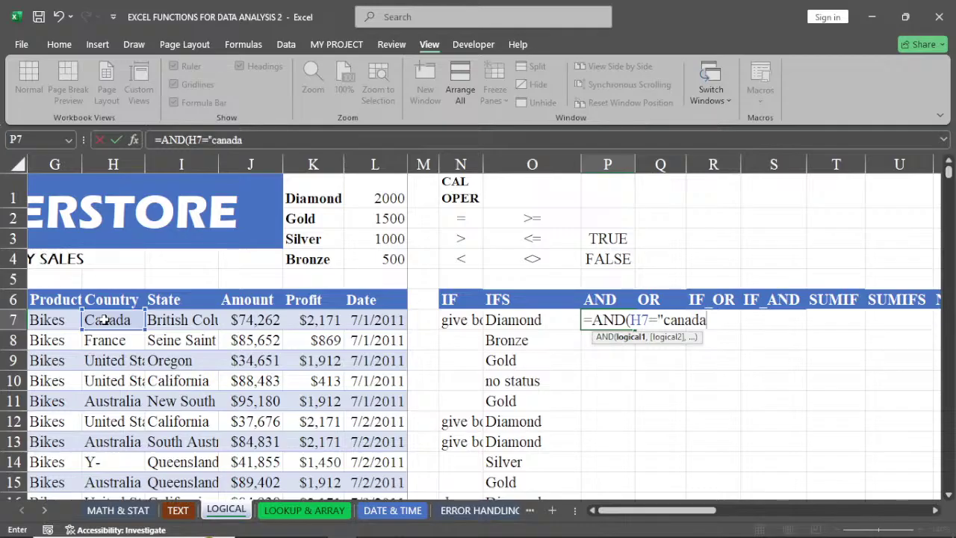
{"action": "type", "text": "\""}
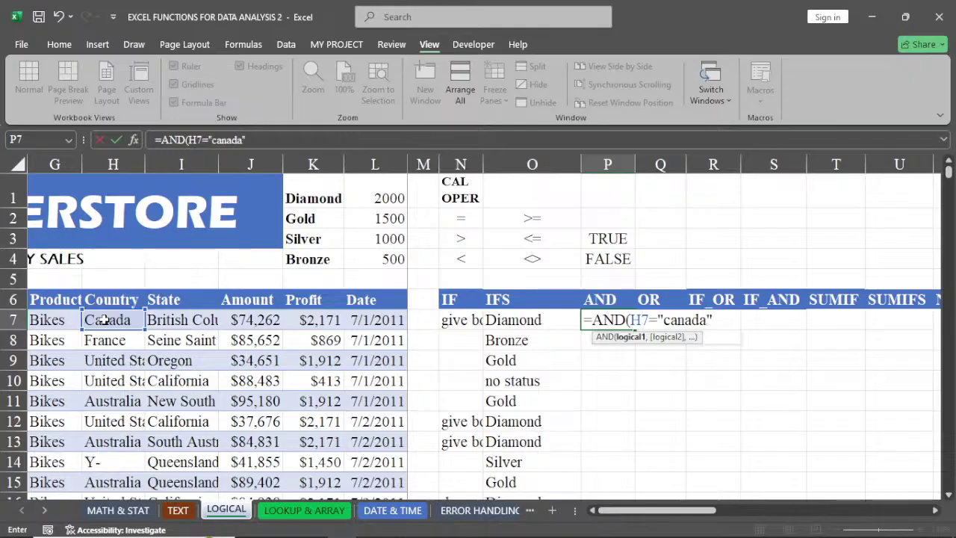
Add G7="phone" as the second condition of the AND formula in P7
{"action": "type", "text": ","}
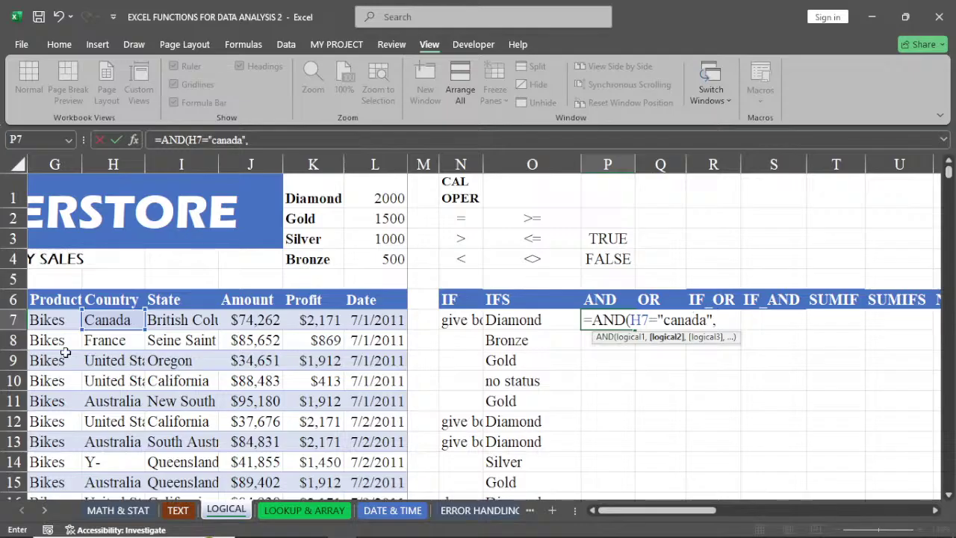
{"action": "left_click", "coordinate": [51, 320]}
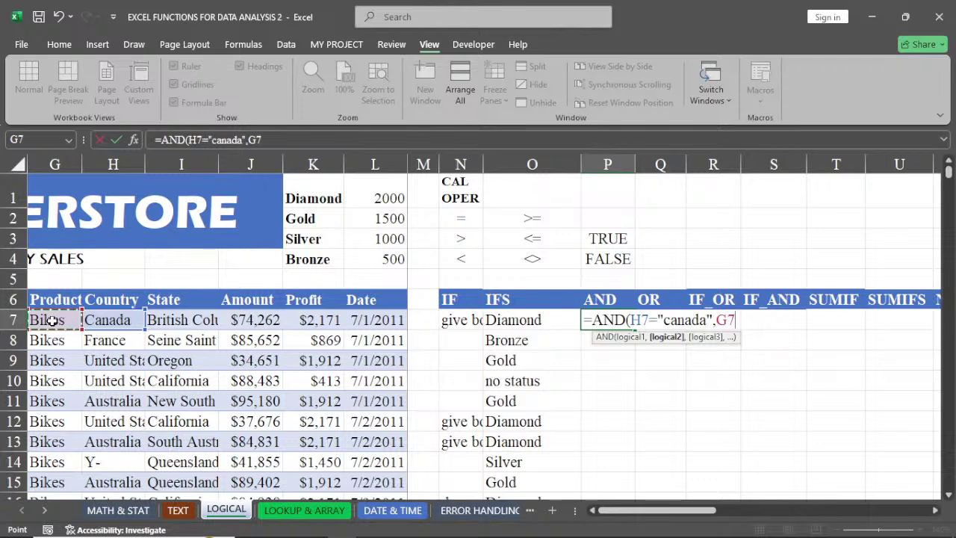
{"action": "type", "text": "=\""}
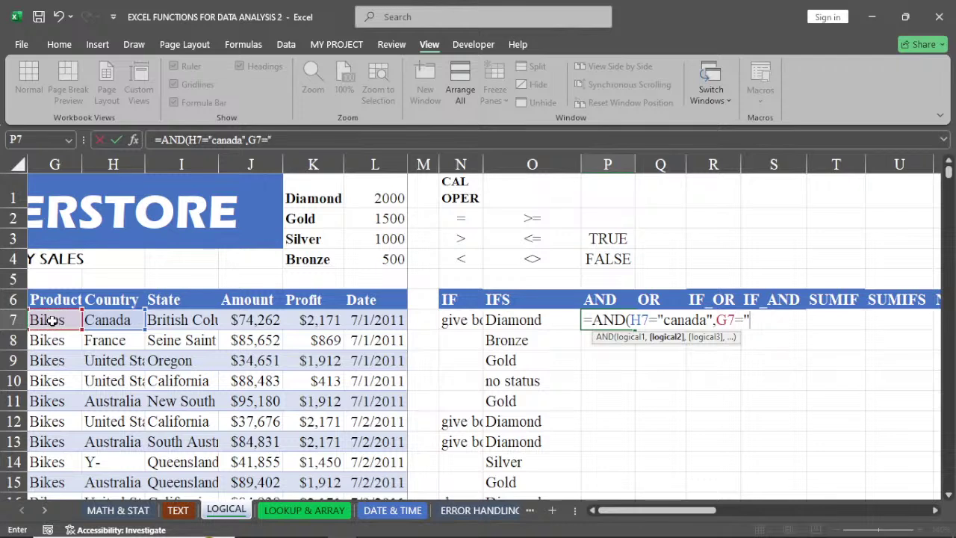
{"action": "type", "text": "phone\""}
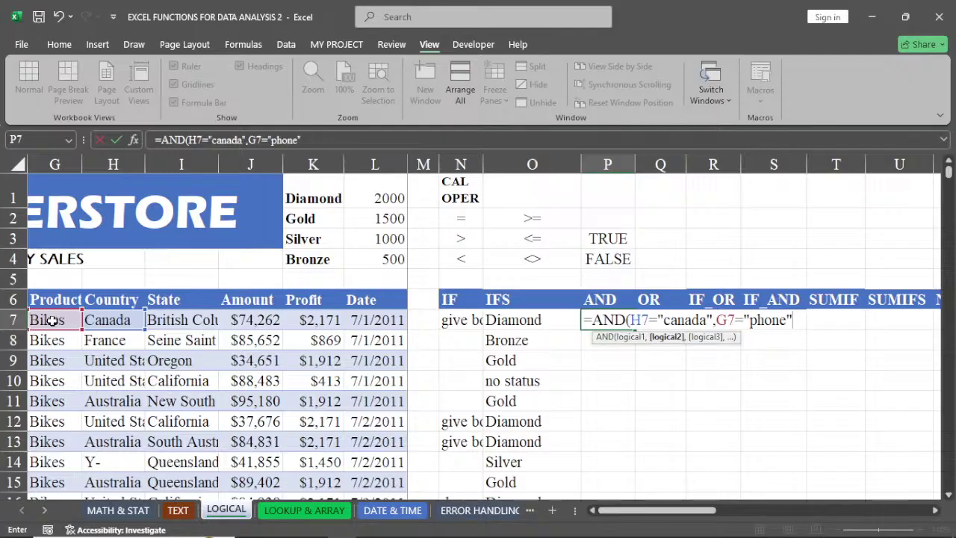
Add K7=2171 as the third condition in P7 and complete the AND formula
{"action": "type", "text": ","}
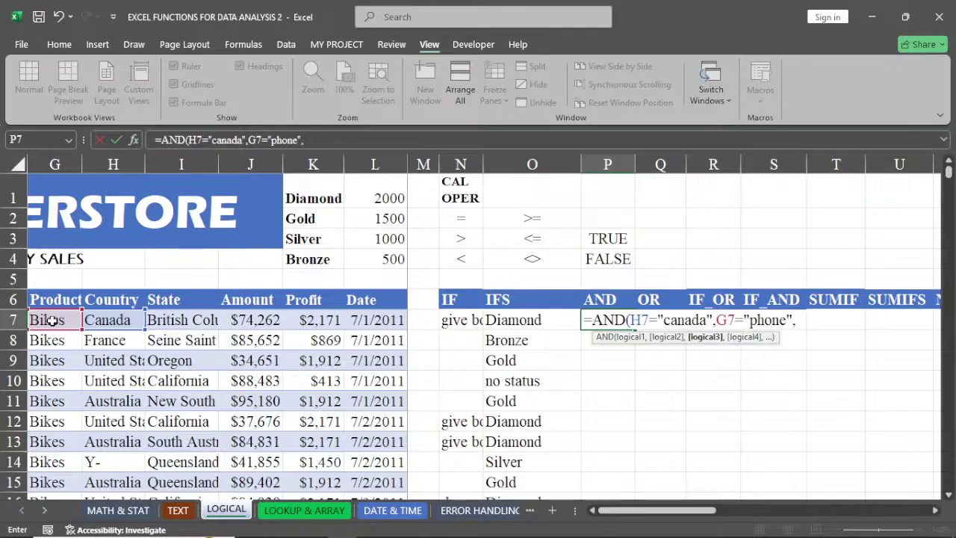
{"action": "left_click", "coordinate": [321, 320]}
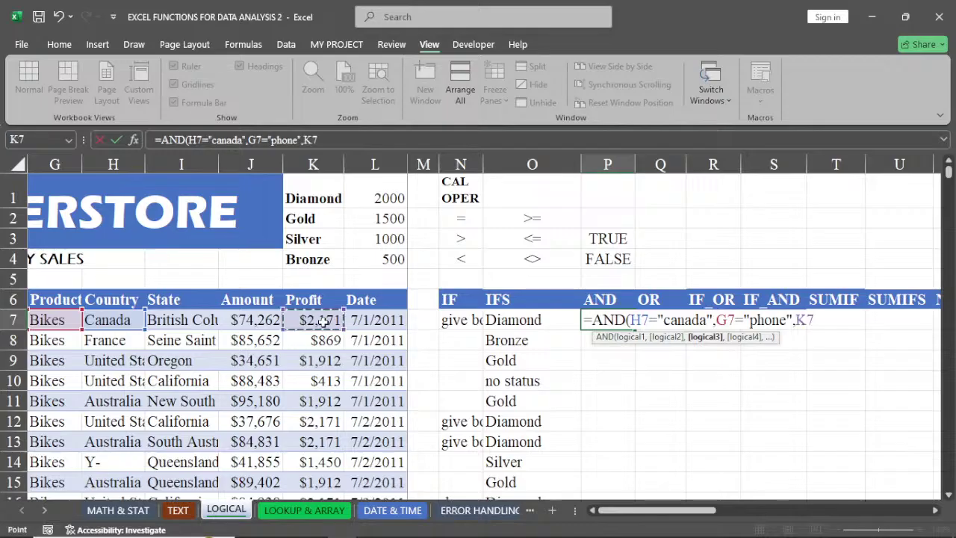
{"action": "type", "text": "="}
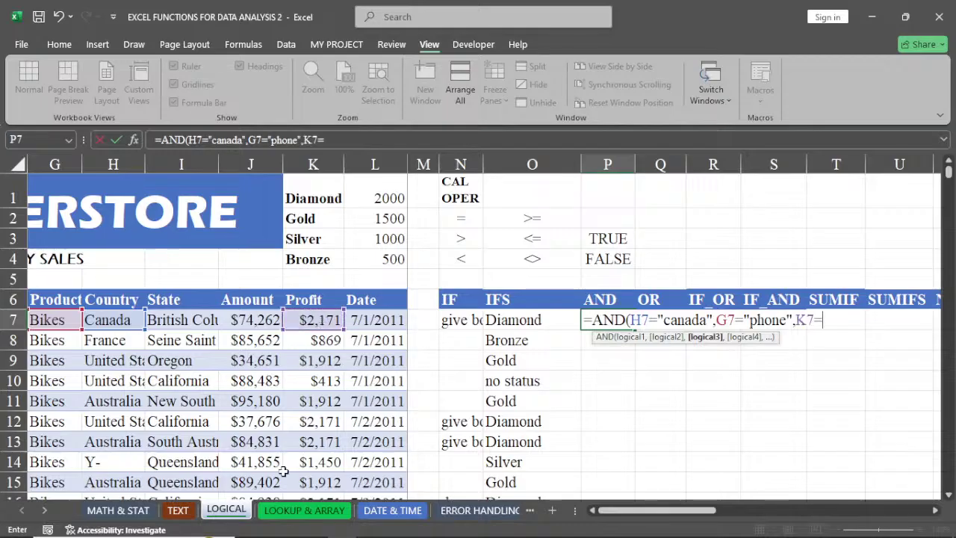
{"action": "type", "text": "2171"}
{"action": "type", "text": ")"}
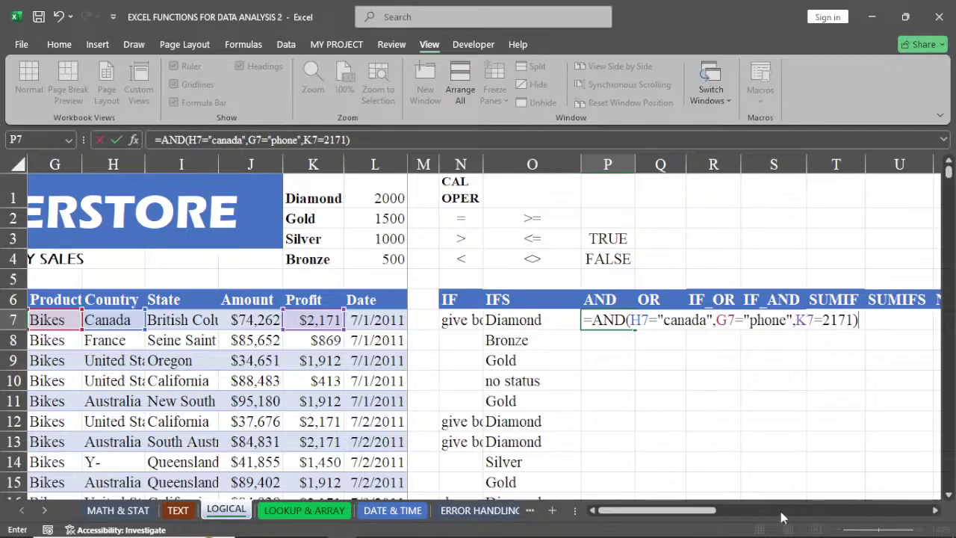
{"action": "key", "text": "super+w"}
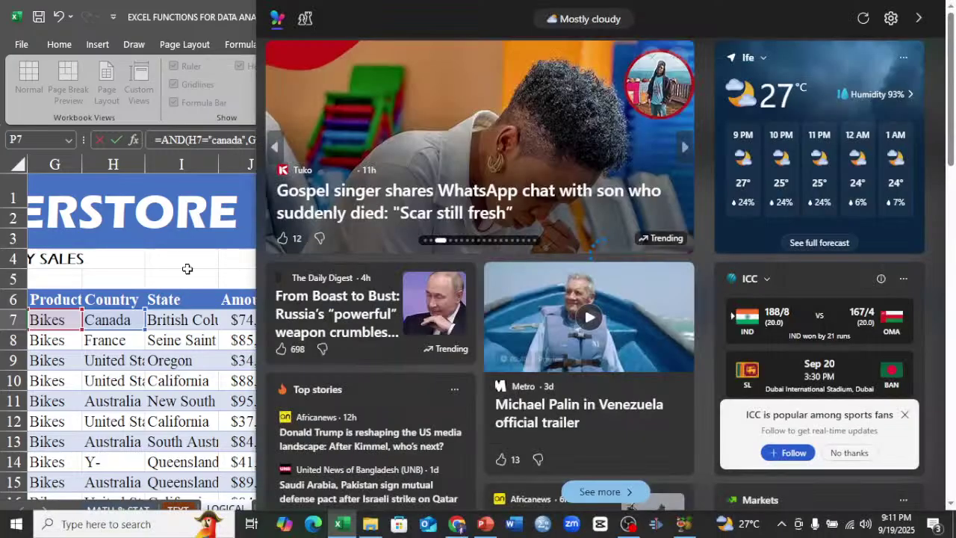
{"action": "left_click", "coordinate": [187, 269]}
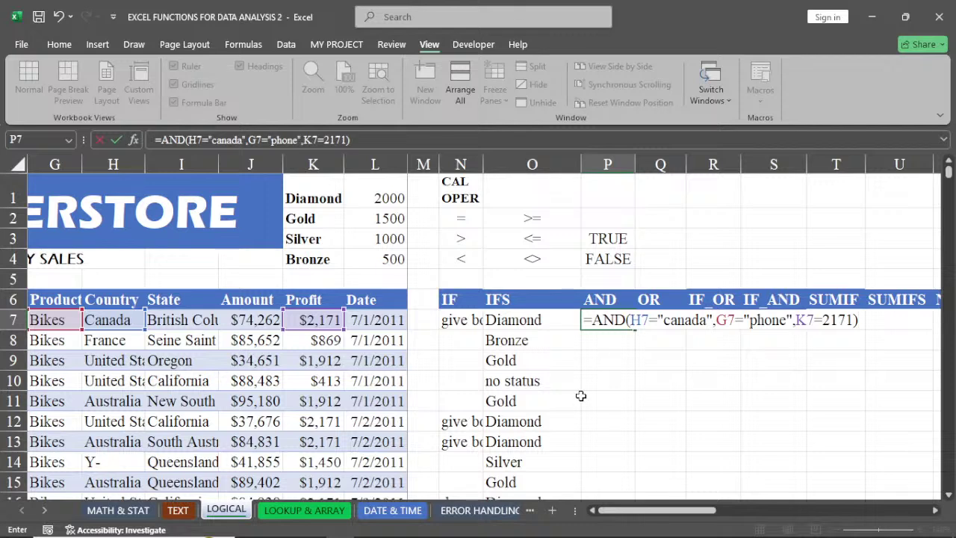
{"action": "key", "text": "Return"}
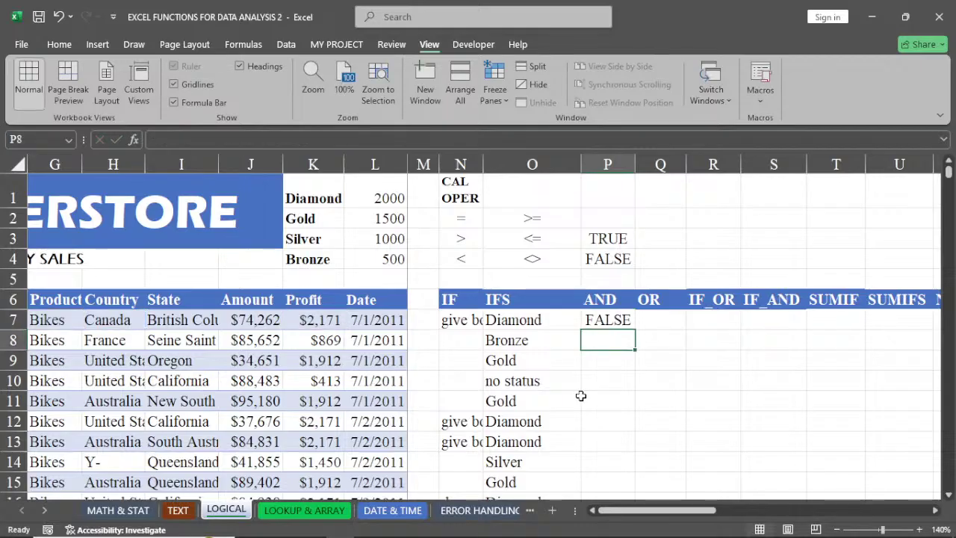
Change the product criterion for G7 in P7's AND formula to "bikes"
{"action": "double_click", "coordinate": [613, 321]}
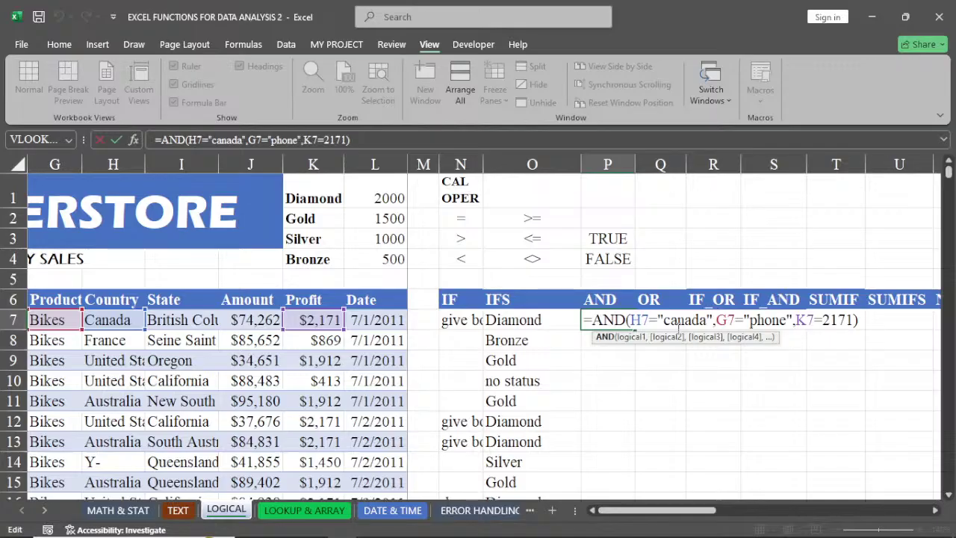
{"action": "left_click", "coordinate": [790, 320]}
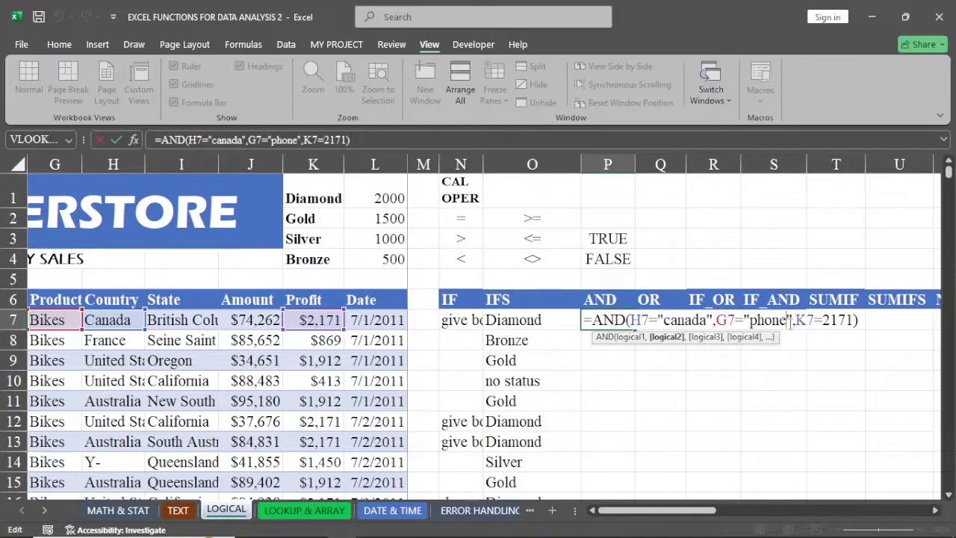
{"action": "key", "text": "BackSpace"}
{"action": "key", "text": "BackSpace"}
{"action": "key", "text": "BackSpace"}
{"action": "key", "text": "BackSpace"}
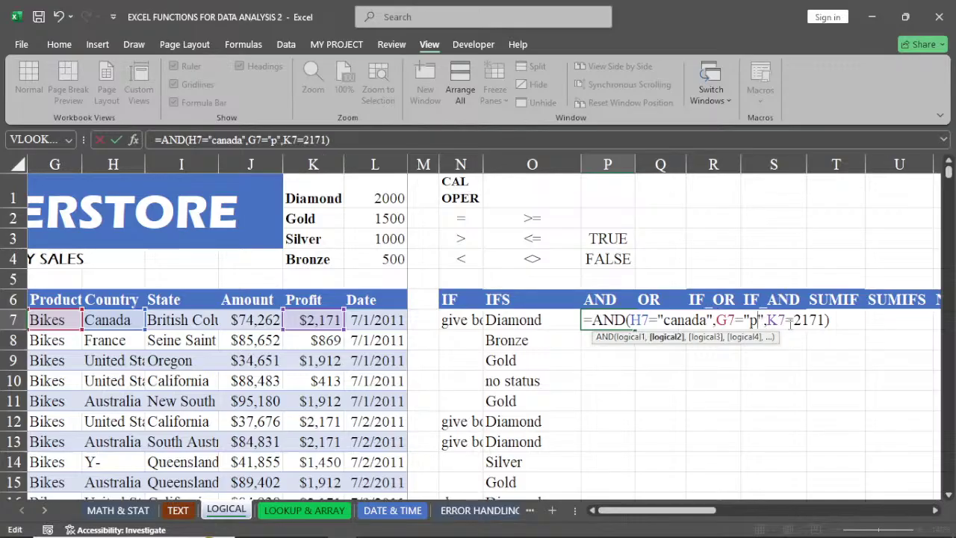
{"action": "key", "text": "BackSpace"}
{"action": "type", "text": "b"}
{"action": "key", "text": "Return"}
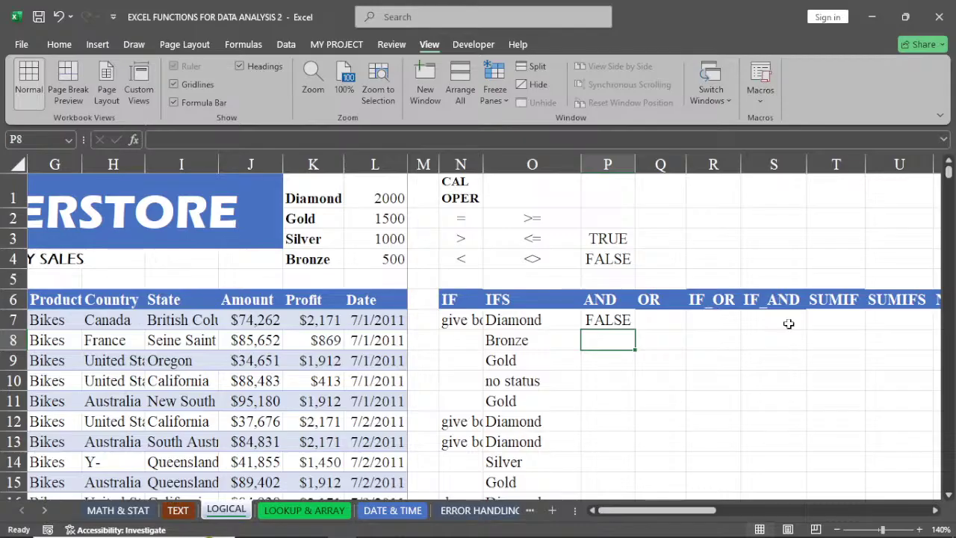
Remove the K7=2171 condition from the AND formula in P7
{"action": "left_click", "coordinate": [608, 321]}
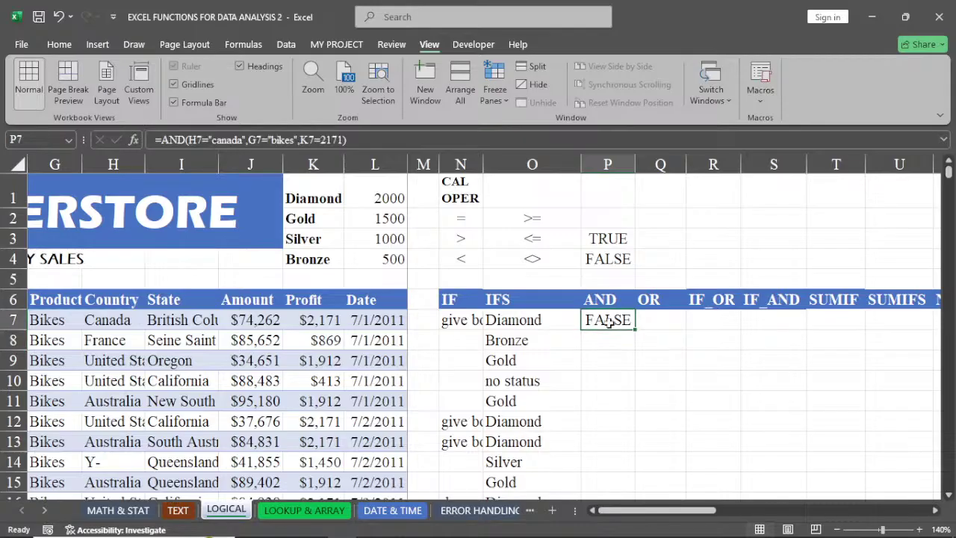
{"action": "double_click", "coordinate": [609, 322]}
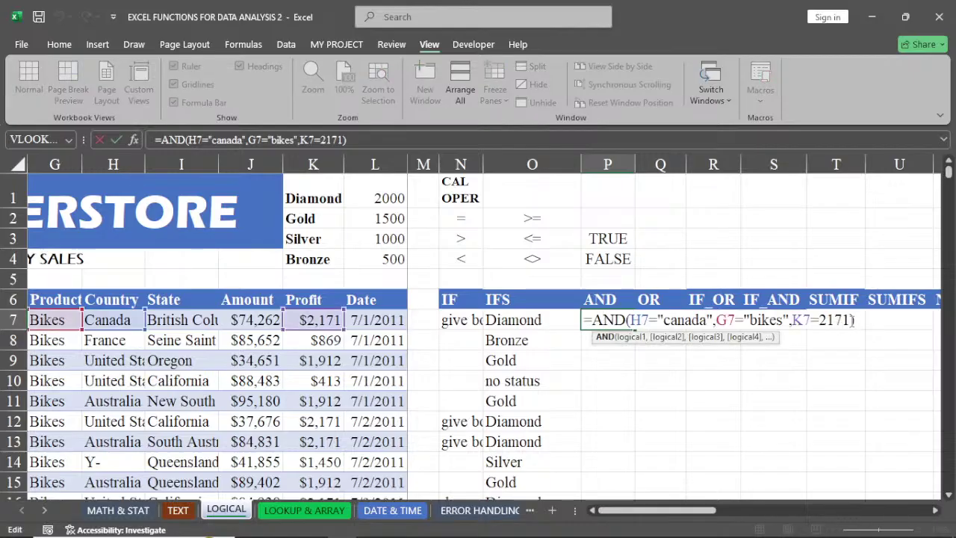
{"action": "left_click_drag", "start_coordinate": [852, 319], "coordinate": [793, 319]}
{"action": "key", "text": "BackSpace"}
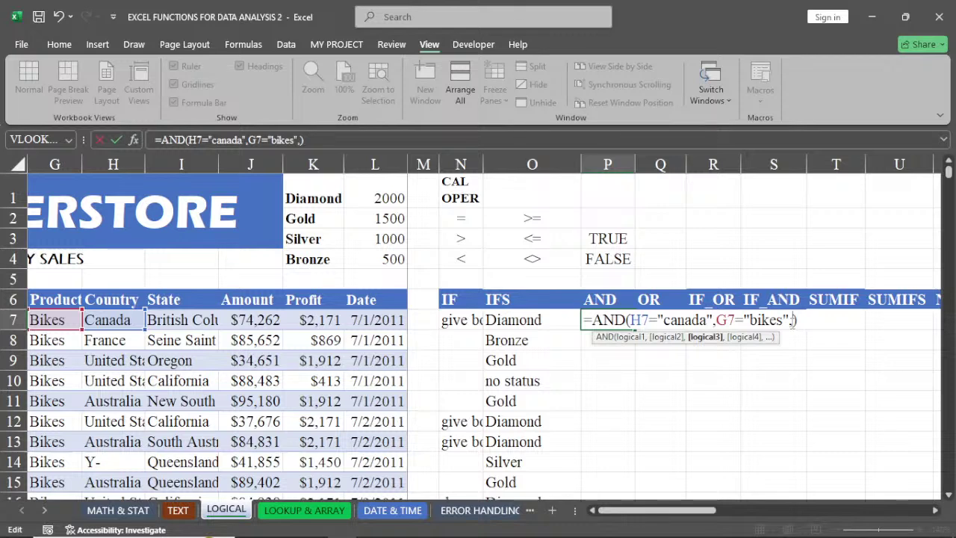
{"action": "key", "text": "Return"}
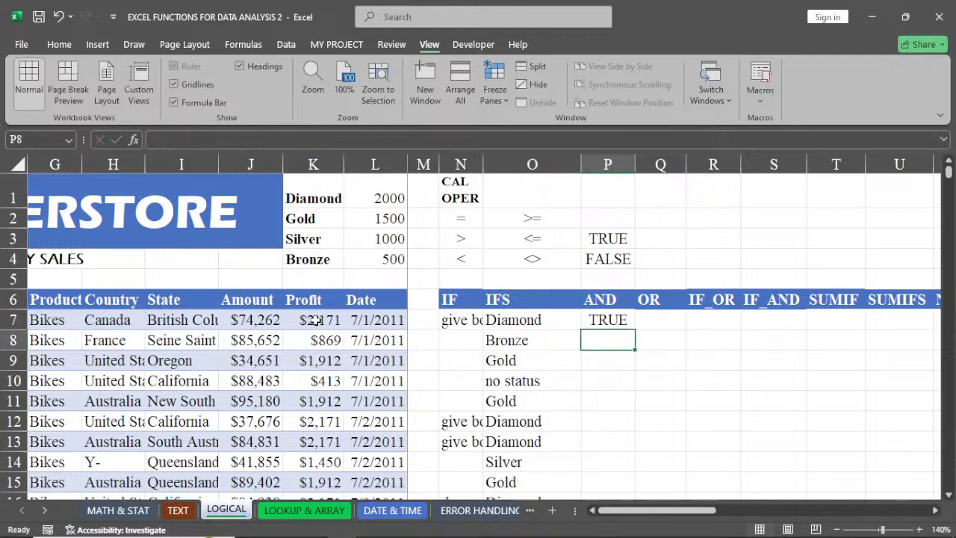
Change the G7 product criterion in P7's AND formula to "bike"
{"action": "left_click", "coordinate": [607, 319]}
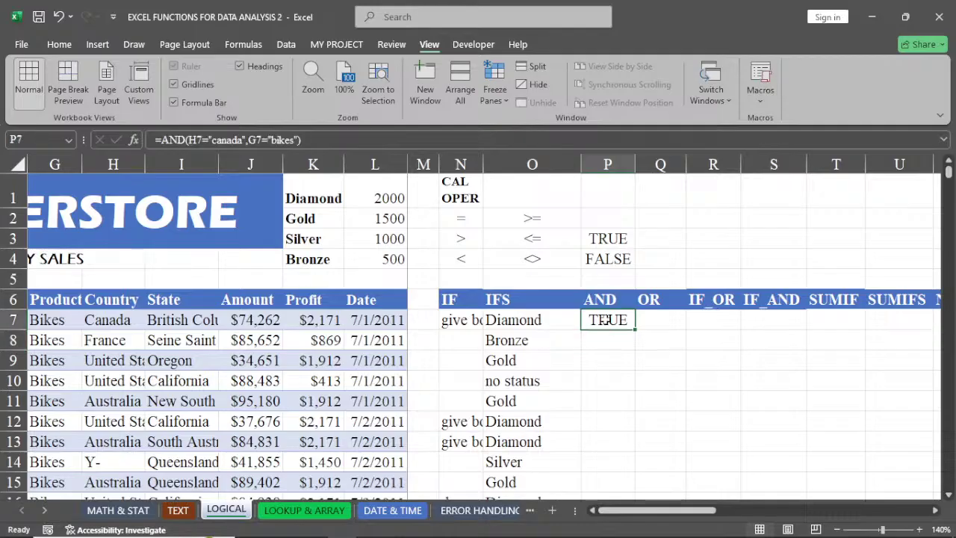
{"action": "double_click", "coordinate": [606, 319]}
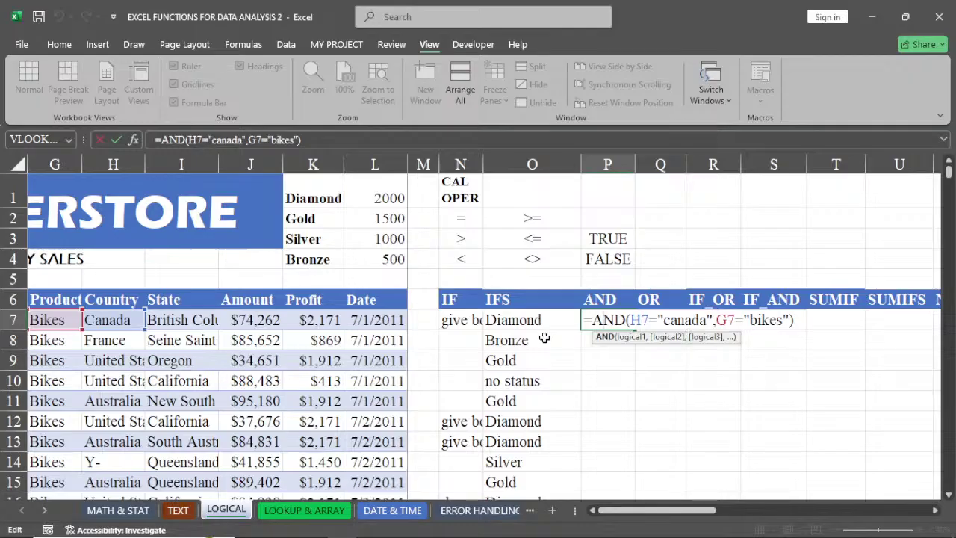
{"action": "left_click", "coordinate": [783, 320]}
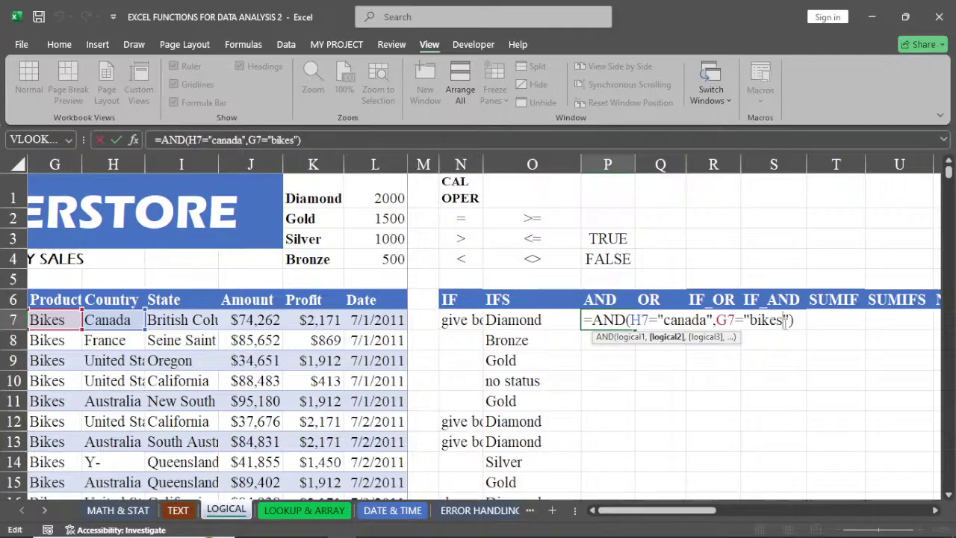
{"action": "key", "text": "BackSpace"}
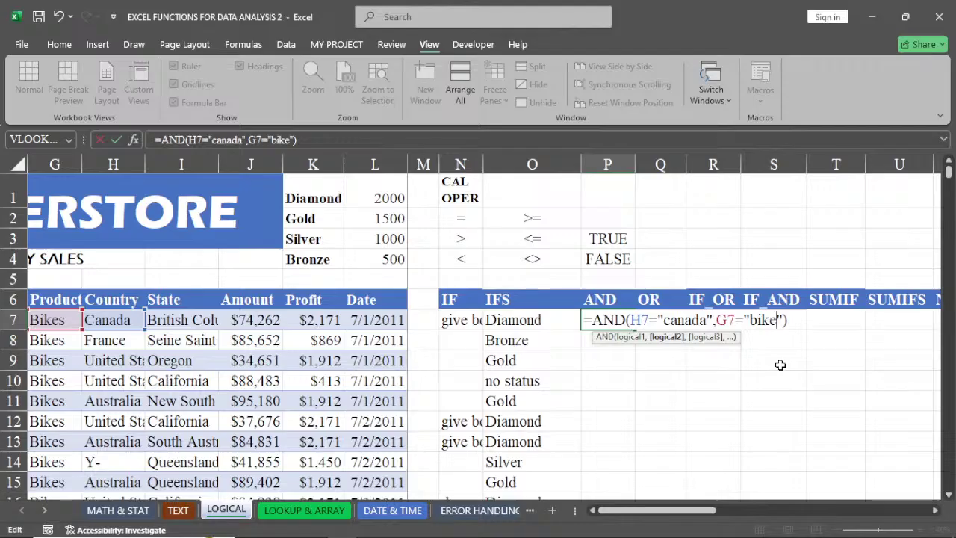
{"action": "key", "text": "ctrl+Return"}
Restore the G7 product criterion in P7's AND formula to "bikes"
{"action": "double_click", "coordinate": [605, 320]}
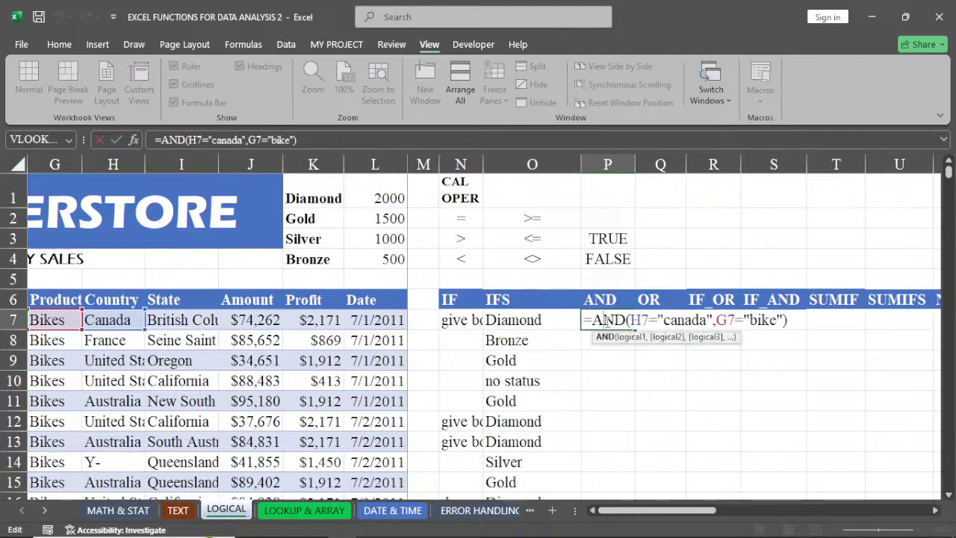
{"action": "left_click", "coordinate": [779, 319]}
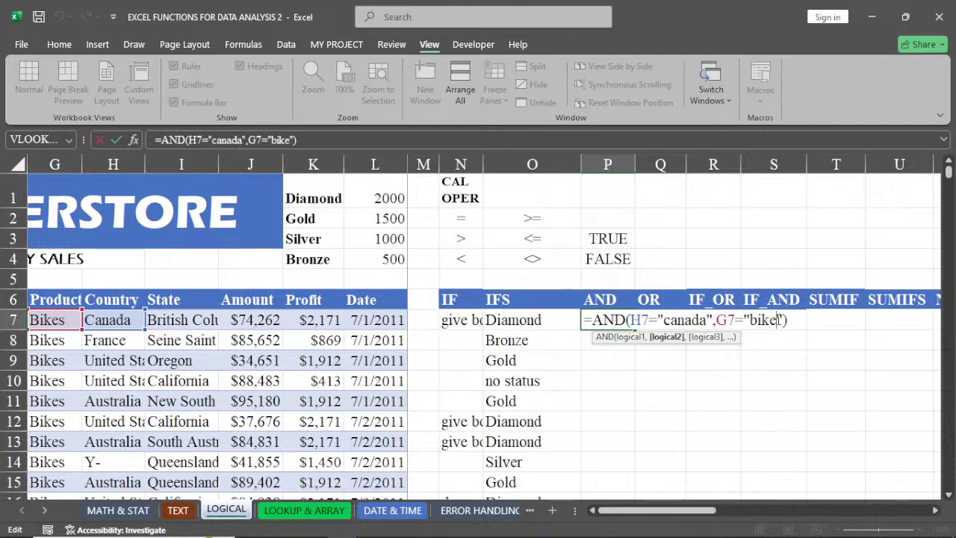
{"action": "type", "text": "s"}
{"action": "key", "text": "Return"}
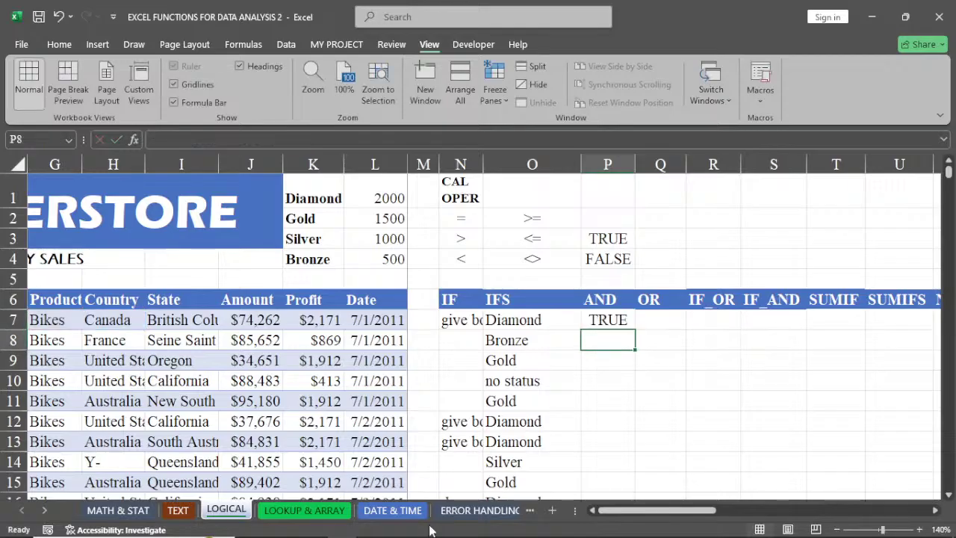
Copy P7's AND formula into Q7 and correct its references so the conditions read H7="canada" and G7="bikes"
{"action": "left_click", "coordinate": [608, 321]}
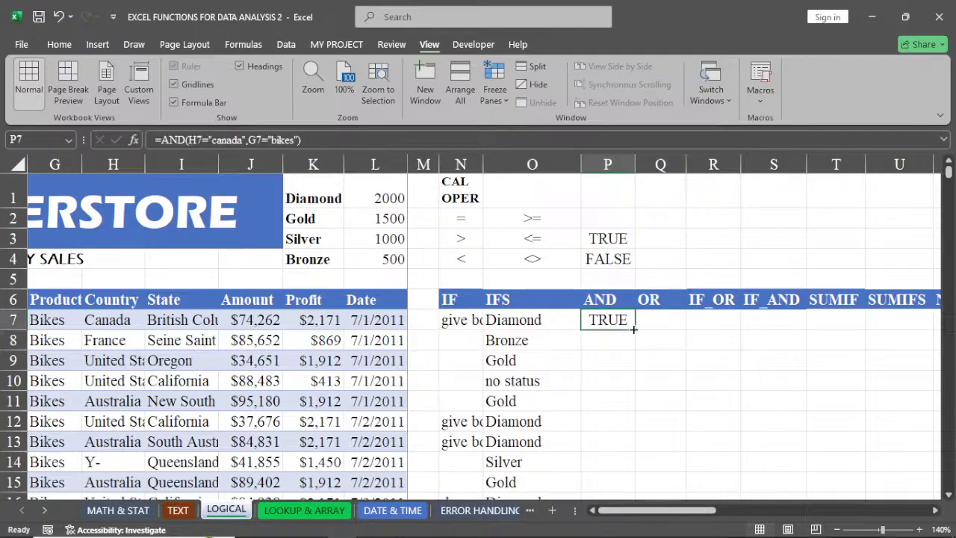
{"action": "left_click_drag", "start_coordinate": [634, 329], "coordinate": [663, 320]}
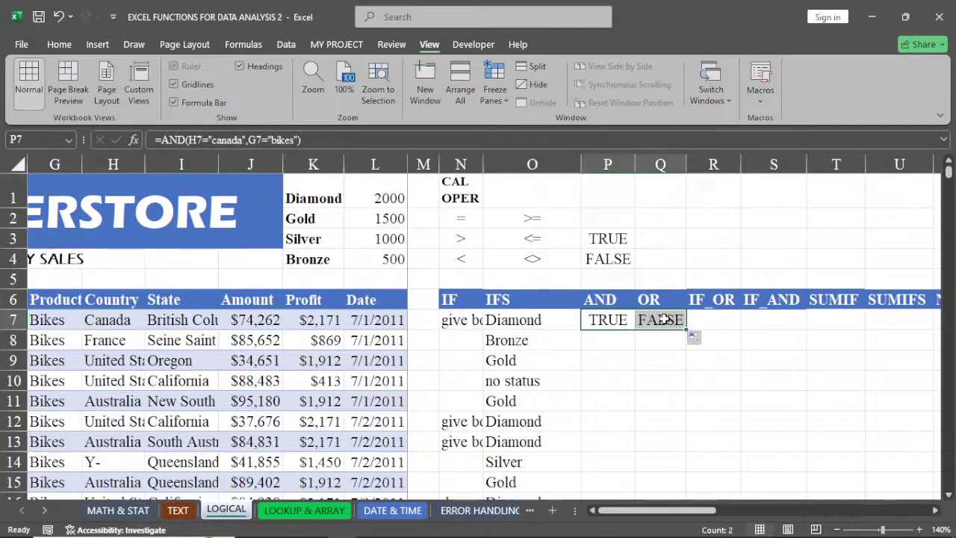
{"action": "double_click", "coordinate": [662, 319]}
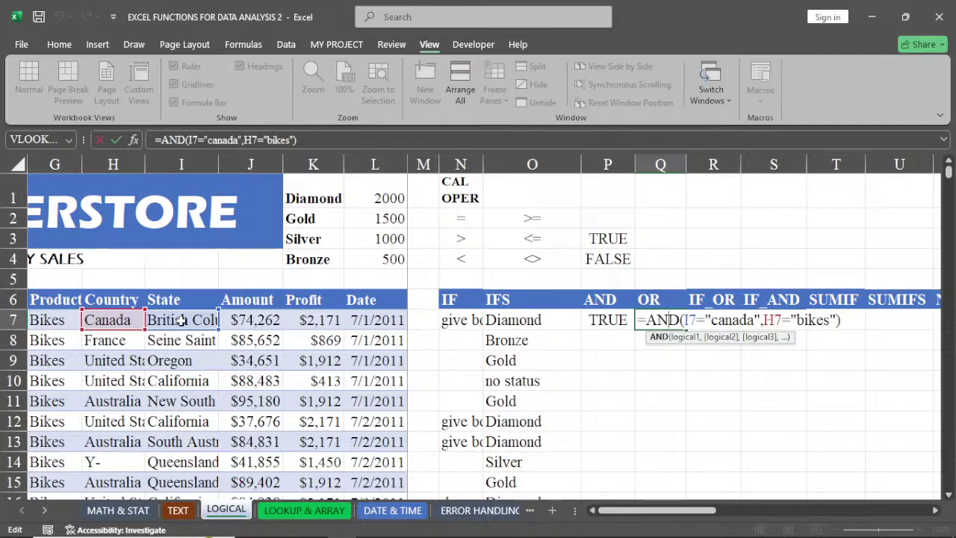
{"action": "left_click", "coordinate": [688, 320]}
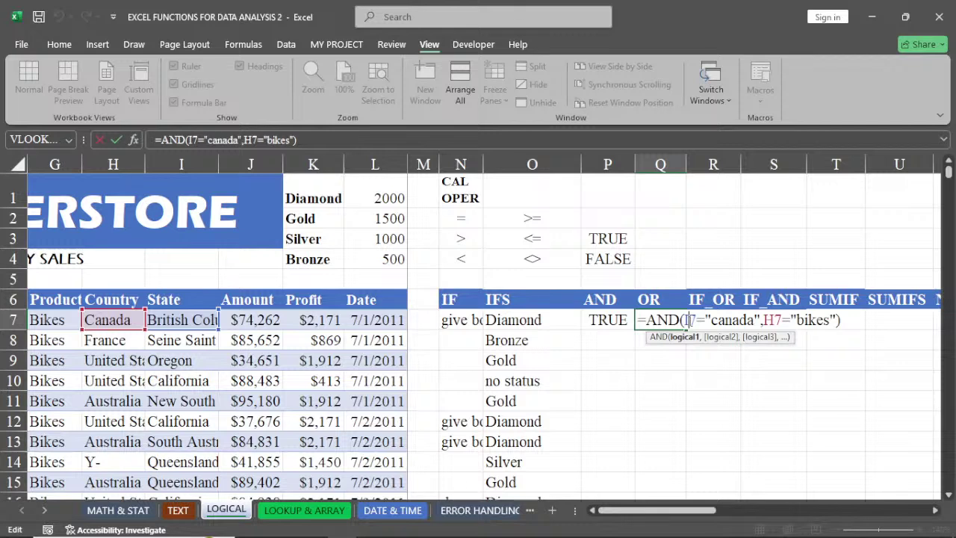
{"action": "key", "text": "BackSpace"}
{"action": "type", "text": "g"}
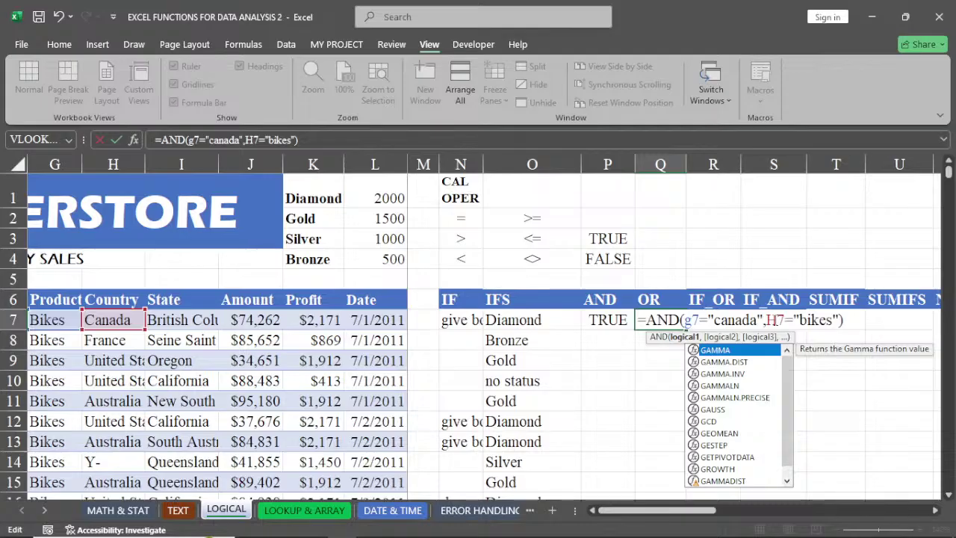
{"action": "key", "text": "BackSpace"}
{"action": "type", "text": "h"}
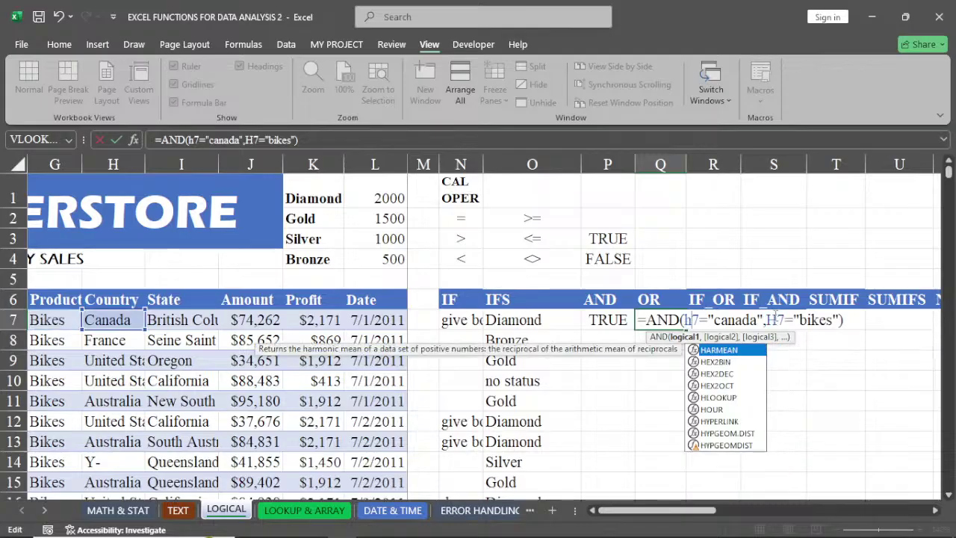
{"action": "left_click", "coordinate": [778, 322]}
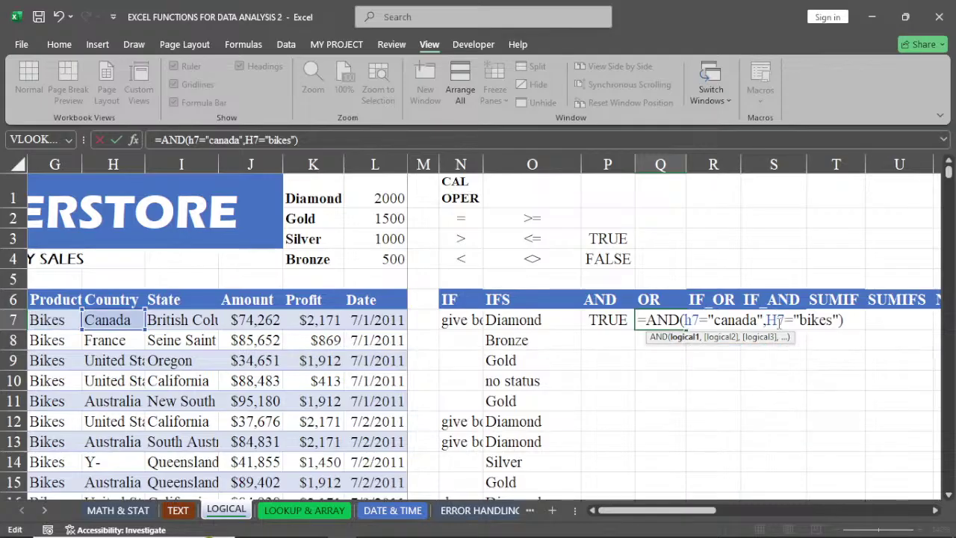
{"action": "key", "text": "BackSpace"}
{"action": "type", "text": "g"}
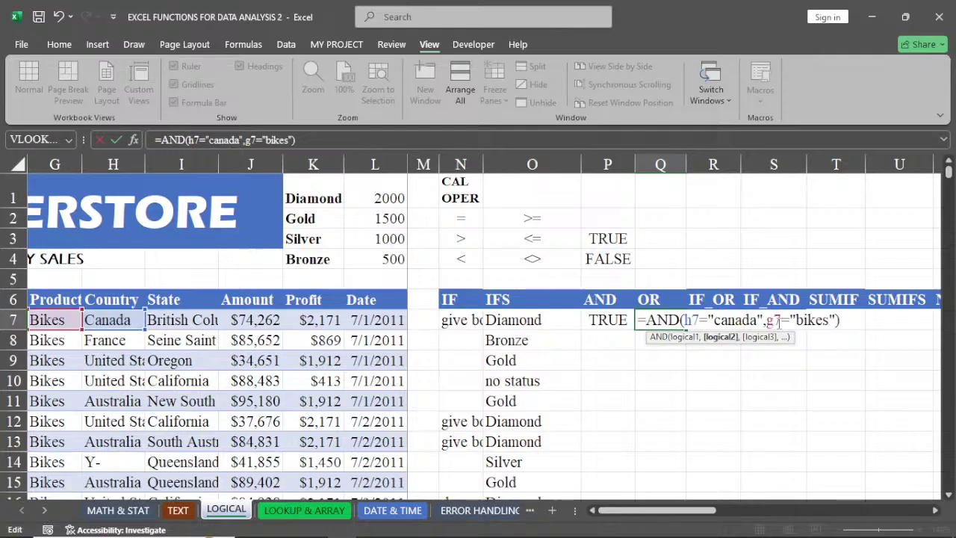
{"action": "key", "text": "Return"}
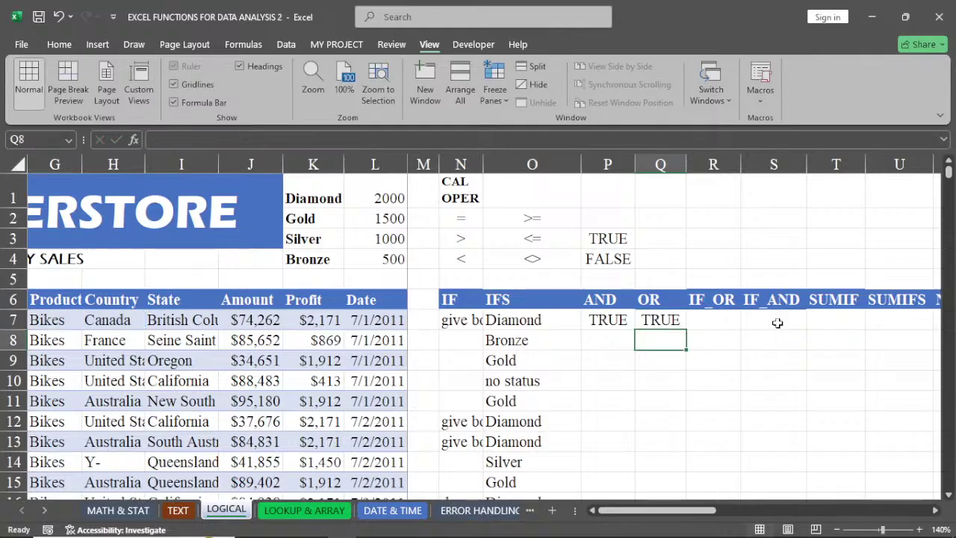
Change the G7 product criterion in Q7's formula to "bike"
{"action": "left_click", "coordinate": [664, 320]}
{"action": "double_click", "coordinate": [667, 320]}
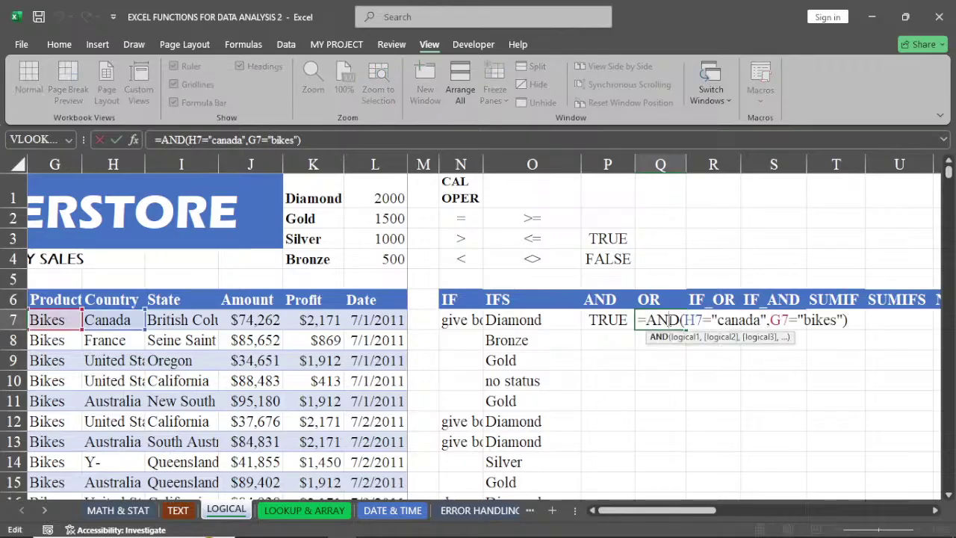
{"action": "left_click", "coordinate": [837, 320]}
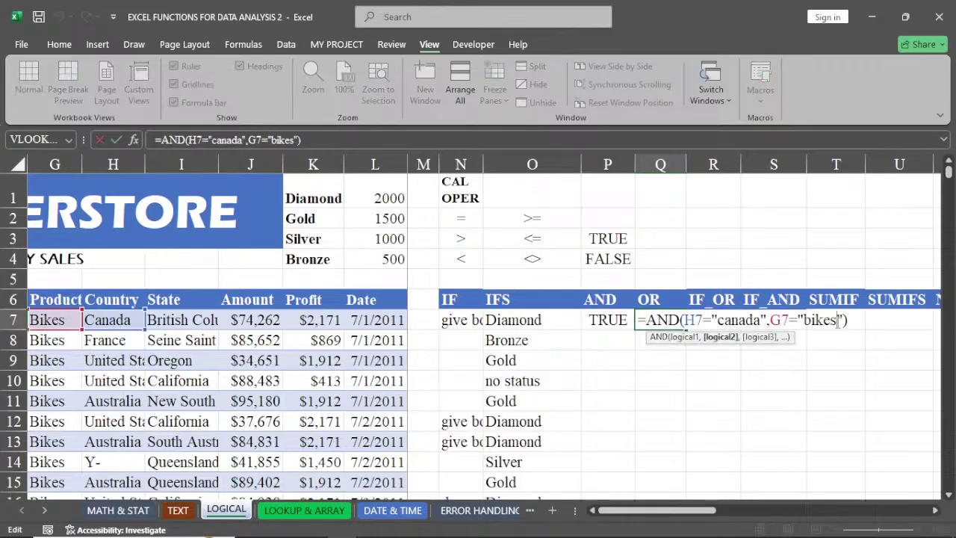
{"action": "key", "text": "BackSpace"}
{"action": "key", "text": "Return"}
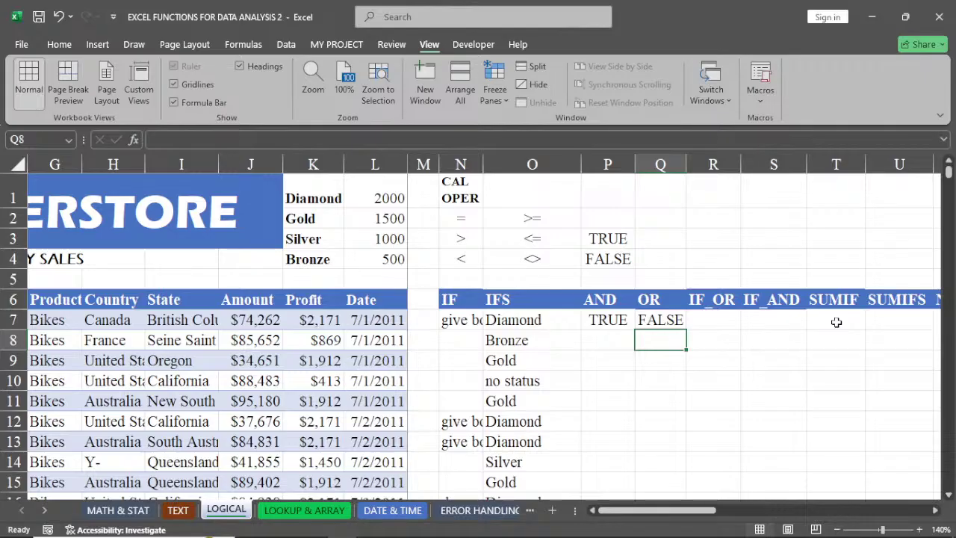
Replace the AND function in Q7's formula with OR, keeping both conditions
{"action": "double_click", "coordinate": [665, 319]}
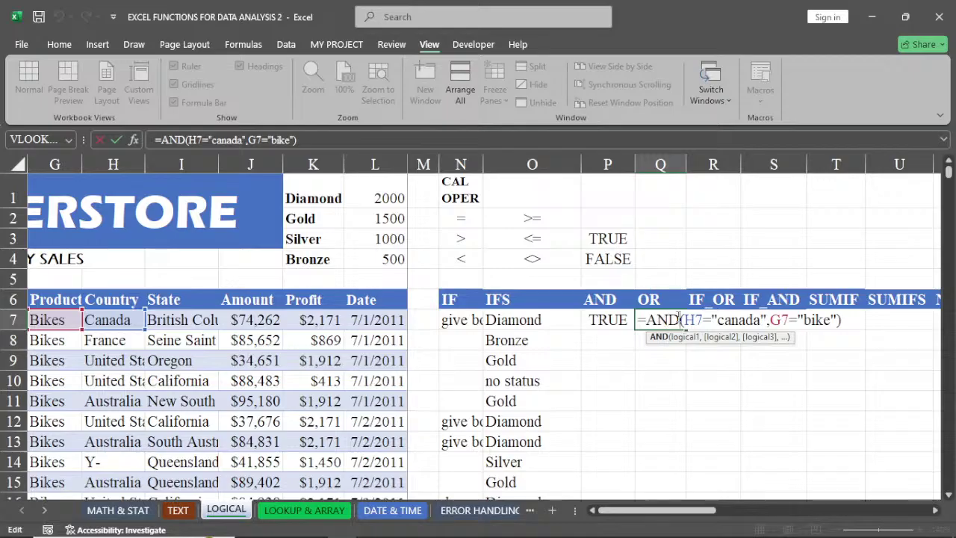
{"action": "key", "text": "BackSpace"}
{"action": "key", "text": "BackSpace"}
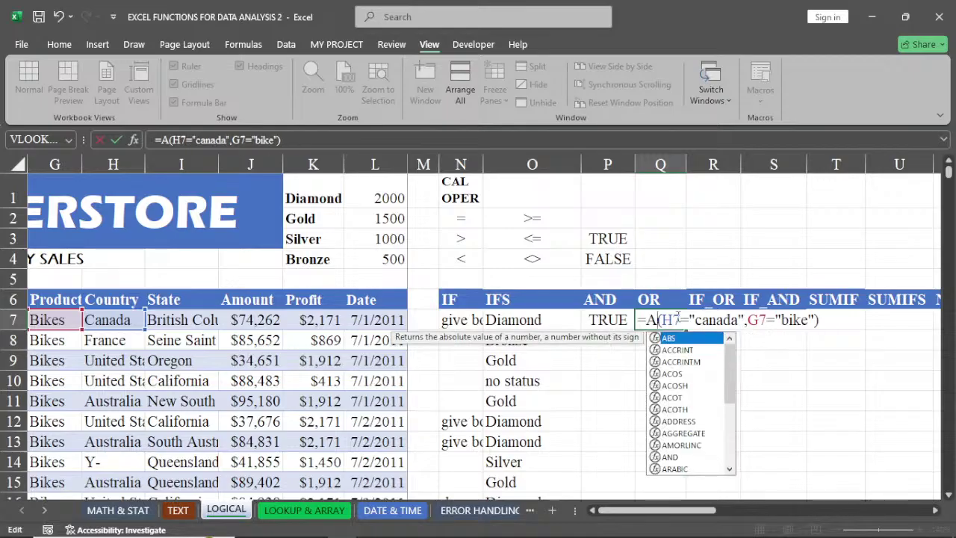
{"action": "key", "text": "BackSpace"}
{"action": "type", "text": "or"}
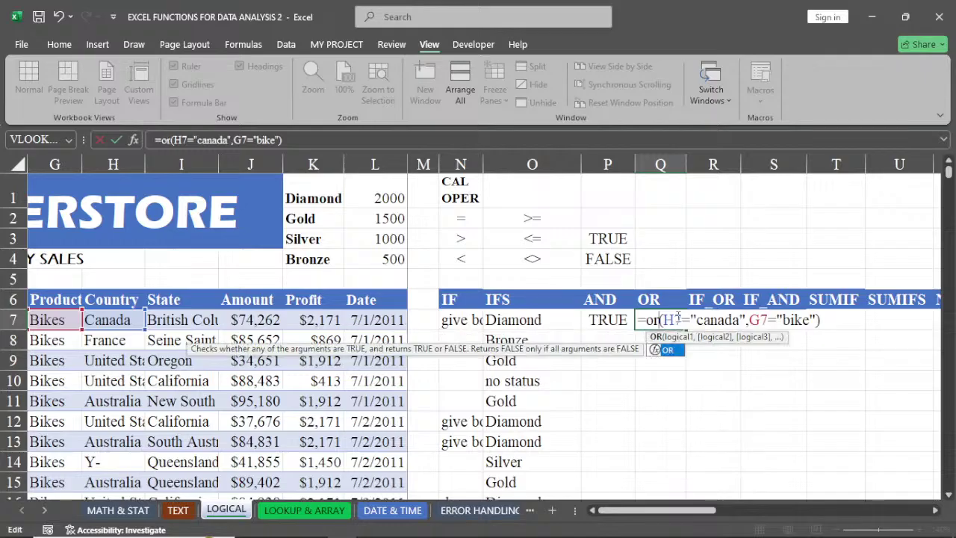
{"action": "key", "text": "BackSpace"}
{"action": "key", "text": "BackSpace"}
{"action": "type", "text": "OR"}
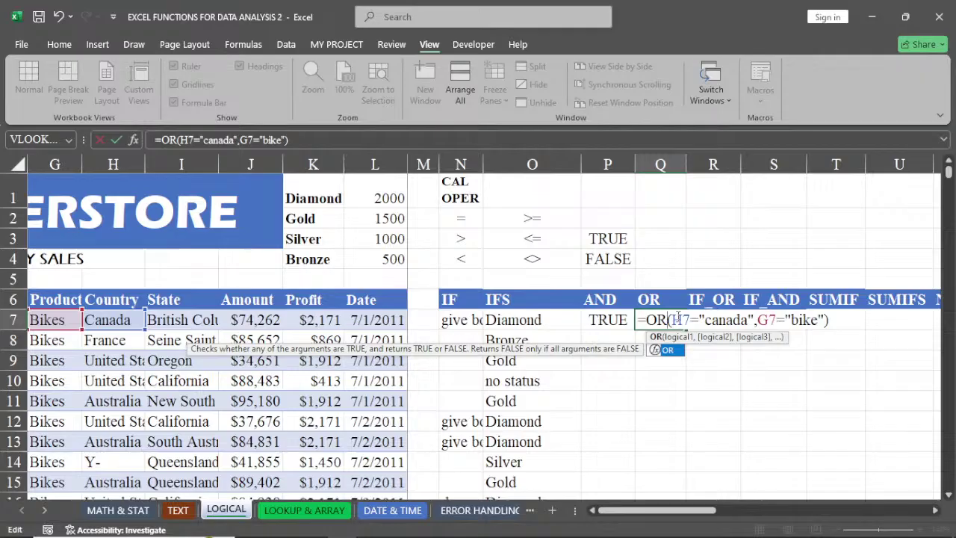
{"action": "key", "text": "Return"}
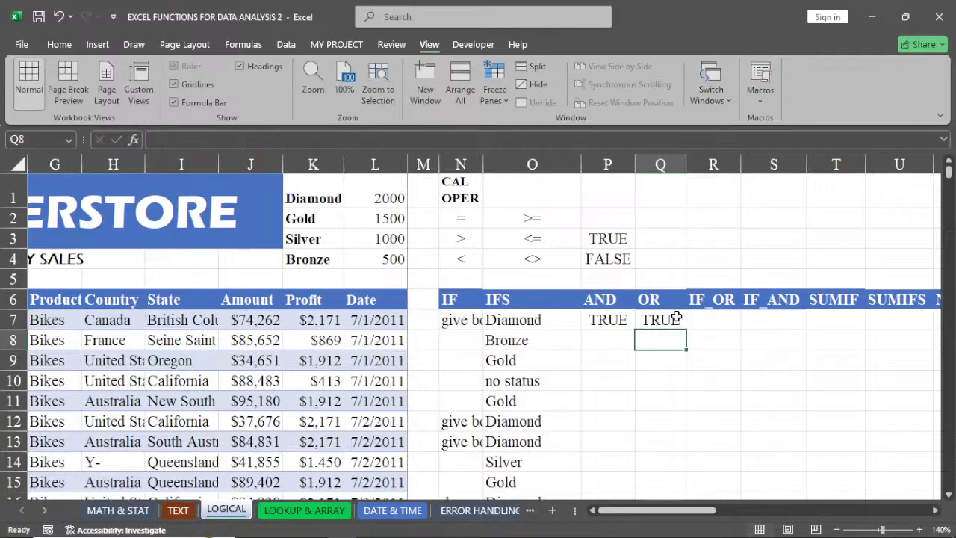
Change the H7 country criterion in Q7's OR formula to "canad"
{"action": "left_click", "coordinate": [670, 319]}
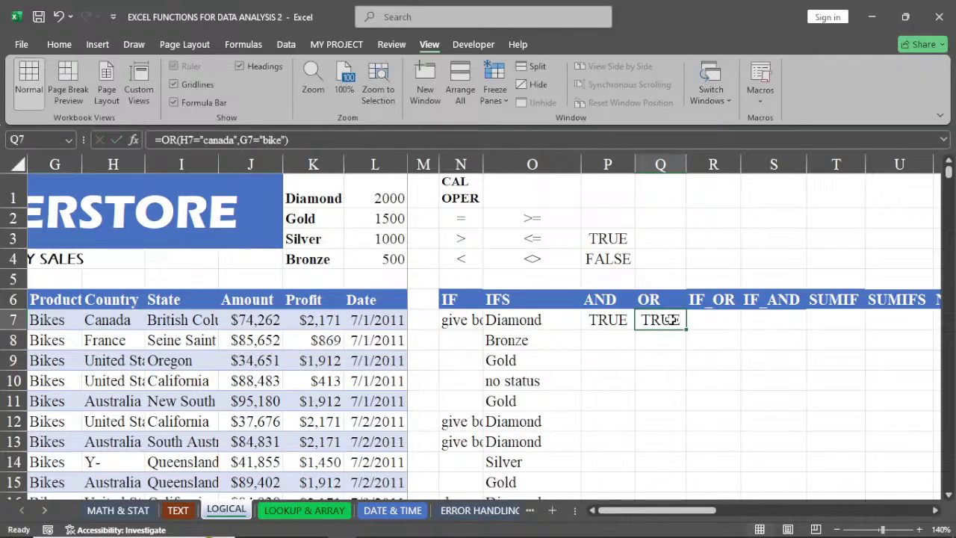
{"action": "double_click", "coordinate": [670, 320]}
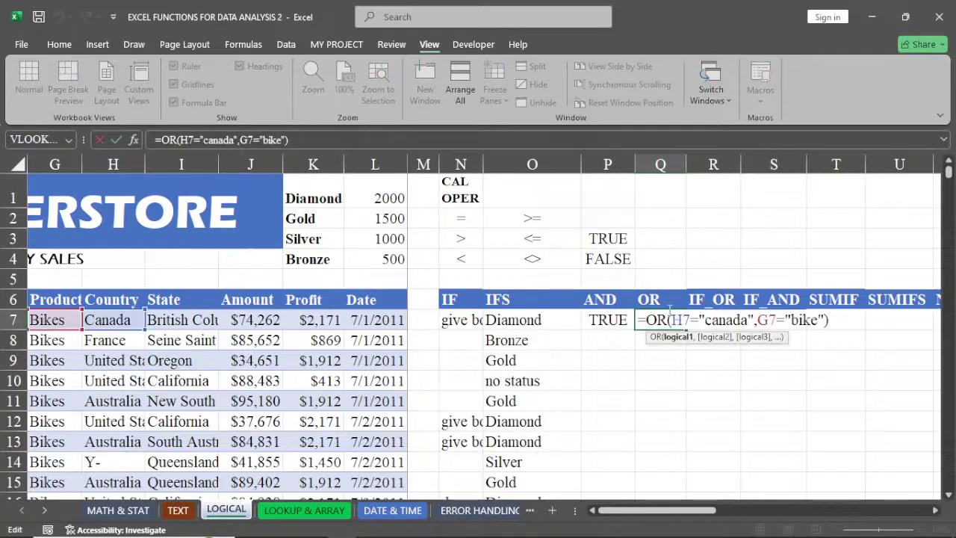
{"action": "left_click", "coordinate": [750, 320]}
{"action": "key", "text": "BackSpace"}
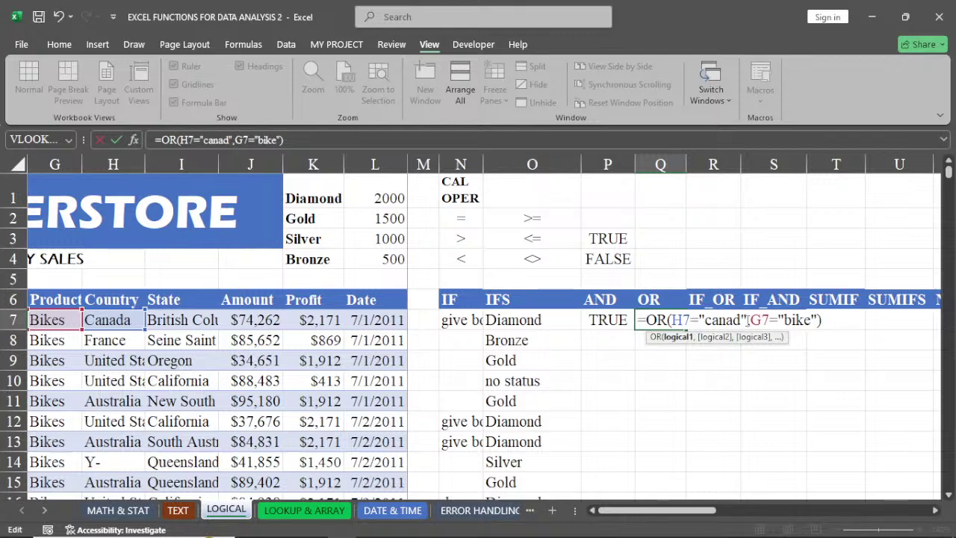
{"action": "key", "text": "Return"}
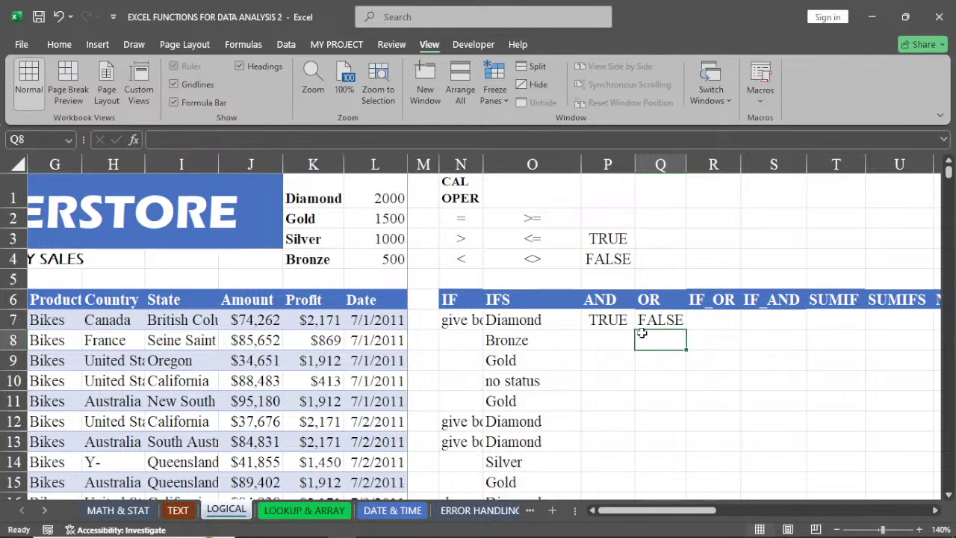
{"action": "left_click", "coordinate": [643, 321]}
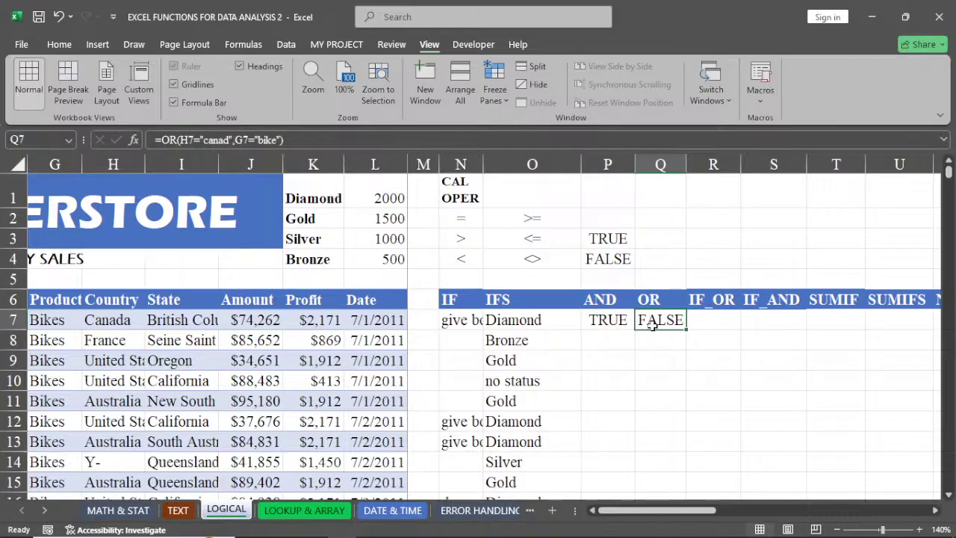
Enter the note "nested function" in R5, above the IF_OR header
{"action": "key", "text": "Right"}
{"action": "left_click", "coordinate": [710, 278]}
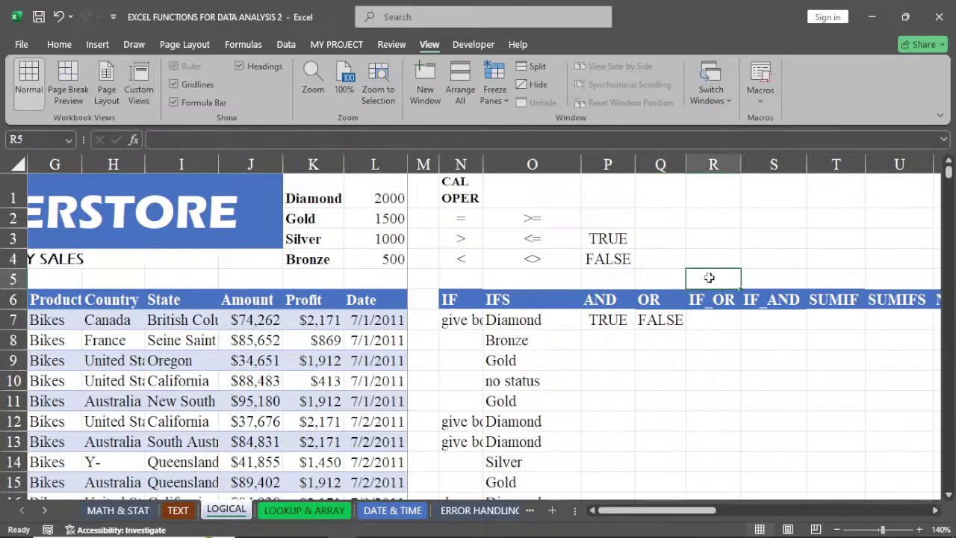
{"action": "type", "text": "n"}
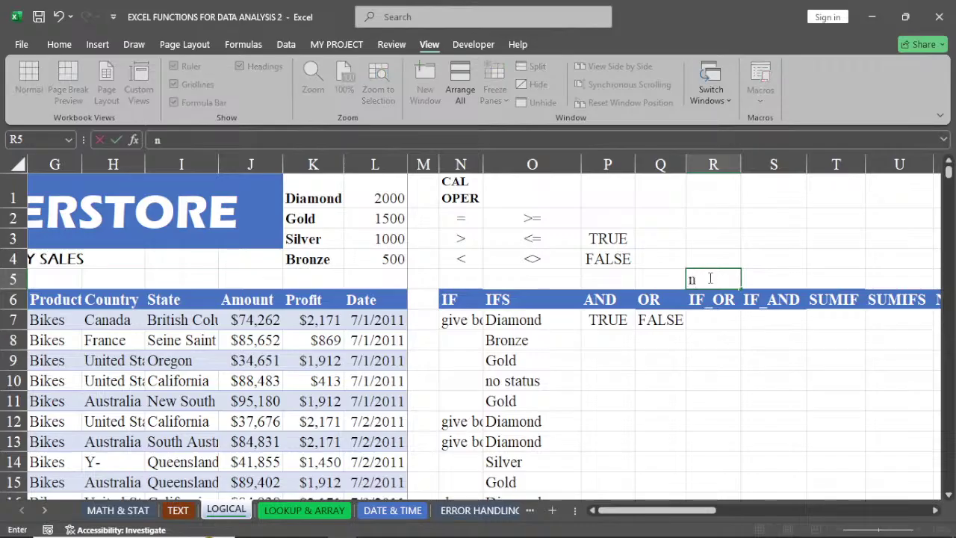
{"action": "type", "text": "ested f"}
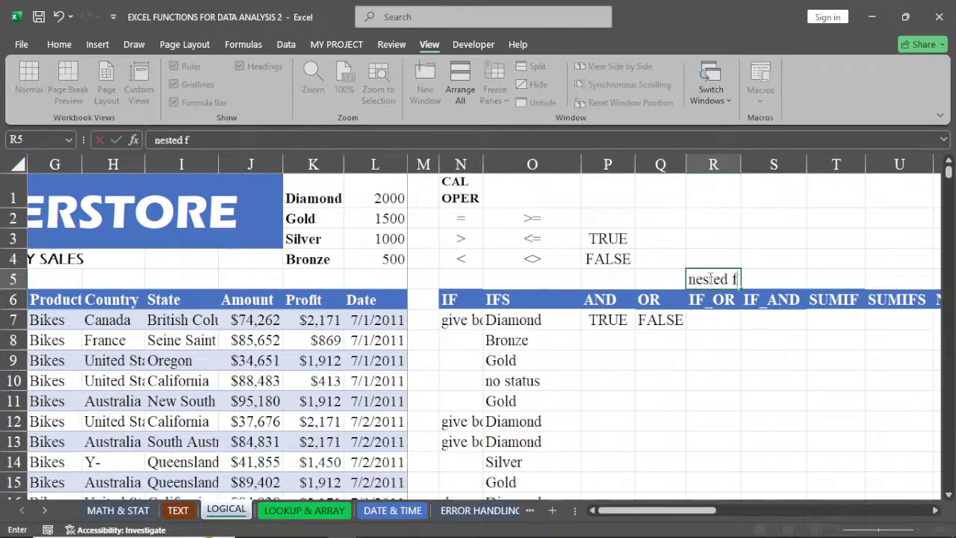
{"action": "type", "text": "uncti"}
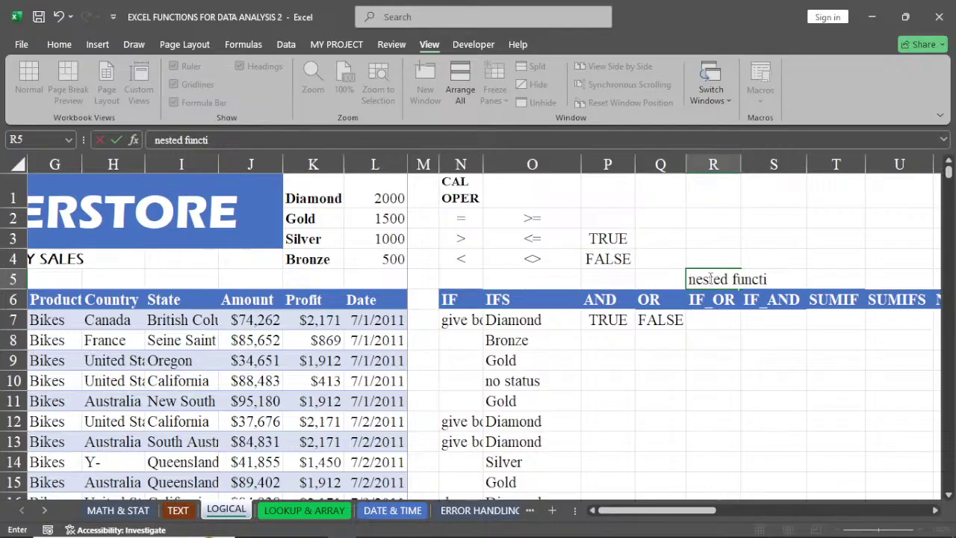
{"action": "type", "text": "on"}
{"action": "left_click", "coordinate": [720, 326]}
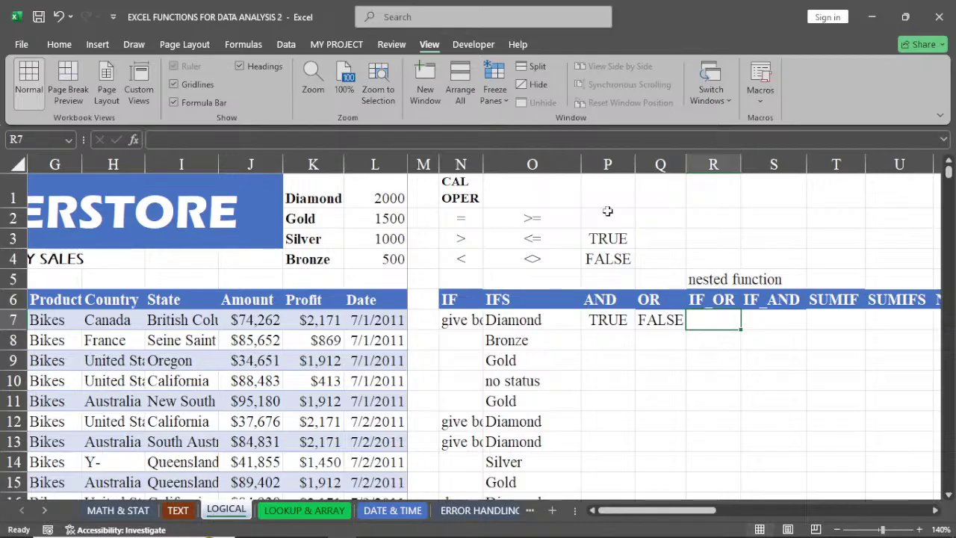
Clear the TRUE and FALSE entries from P2:P4 and enter the label "Amount" in P1
{"action": "left_click_drag", "start_coordinate": [607, 211], "coordinate": [608, 261]}
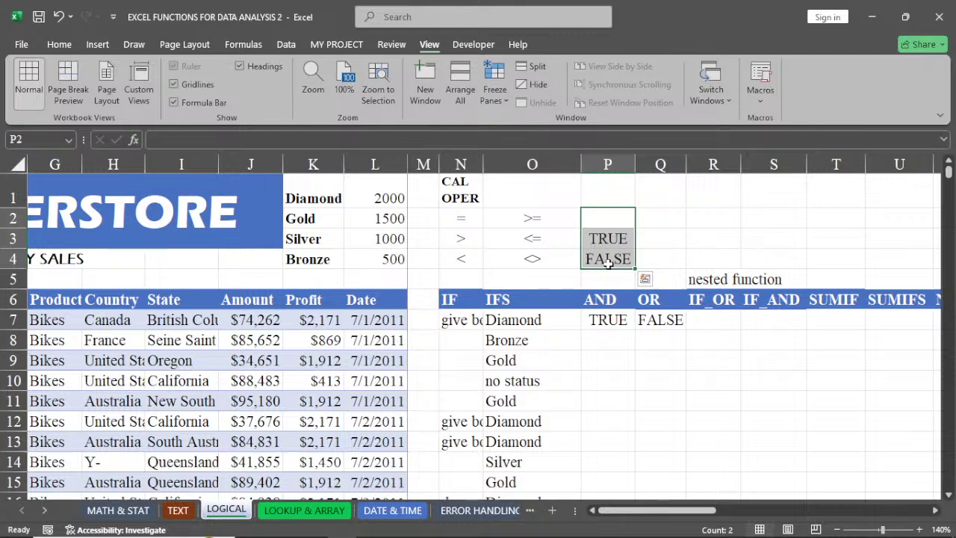
{"action": "key", "text": "Delete"}
{"action": "left_click", "coordinate": [609, 199]}
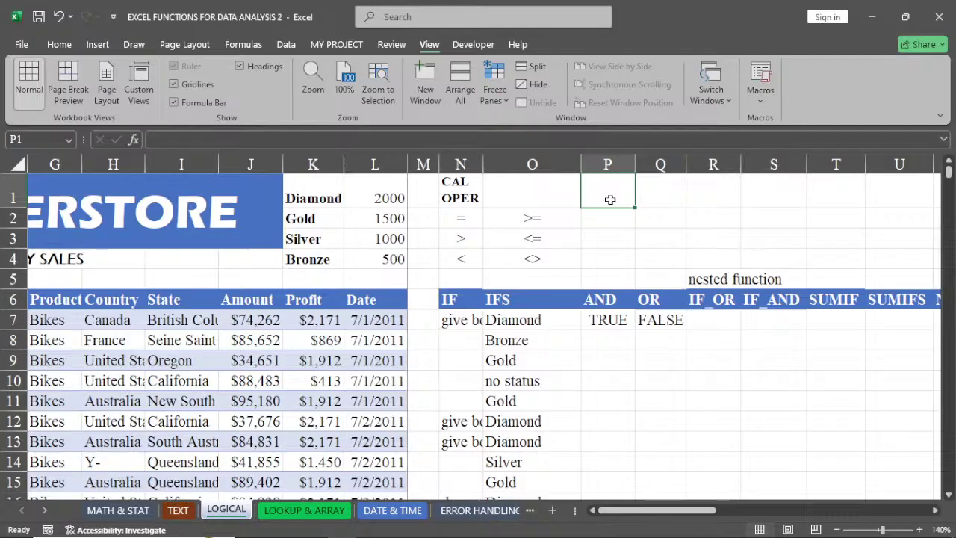
{"action": "type", "text": "a"}
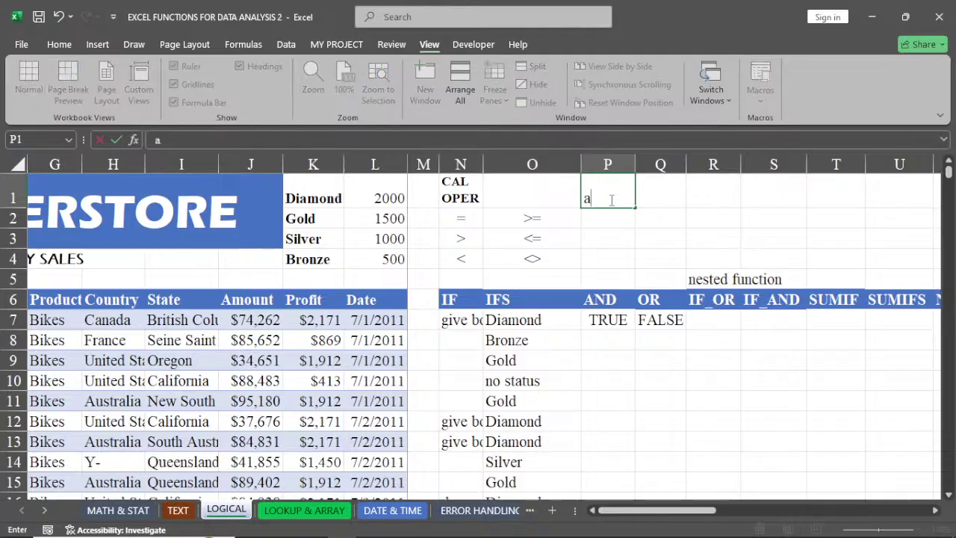
{"action": "type", "text": "mou"}
{"action": "key", "text": "BackSpace"}
{"action": "key", "text": "BackSpace"}
{"action": "key", "text": "BackSpace"}
{"action": "key", "text": "BackSpace"}
{"action": "type", "text": "Amount"}
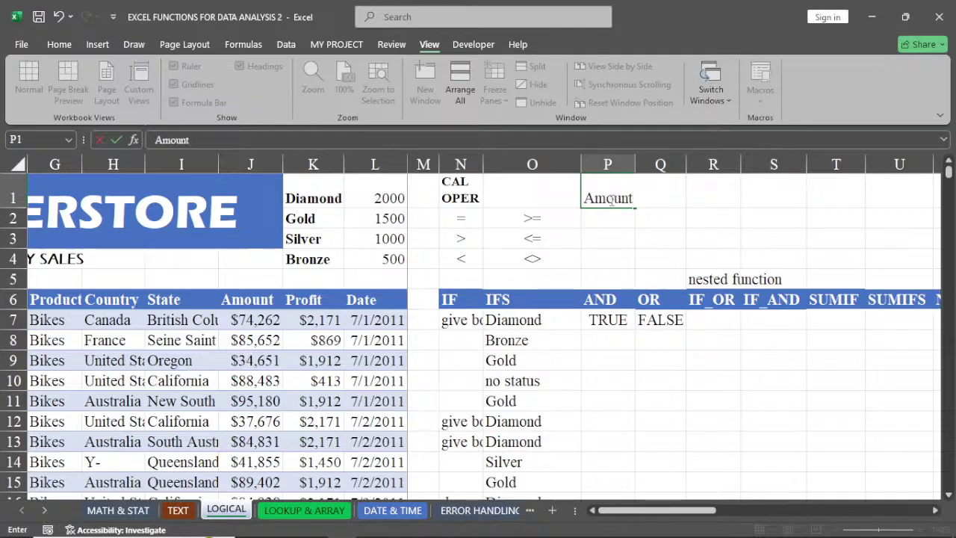
{"action": "key", "text": "Tab"}
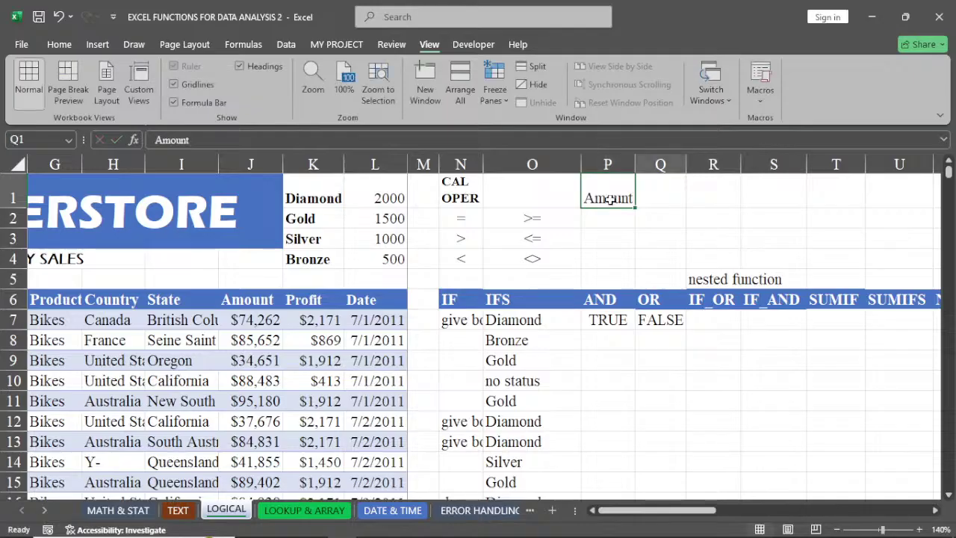
Enter the label "Profit" in P2 and select Q1 beside the Amount label
{"action": "left_click", "coordinate": [603, 218]}
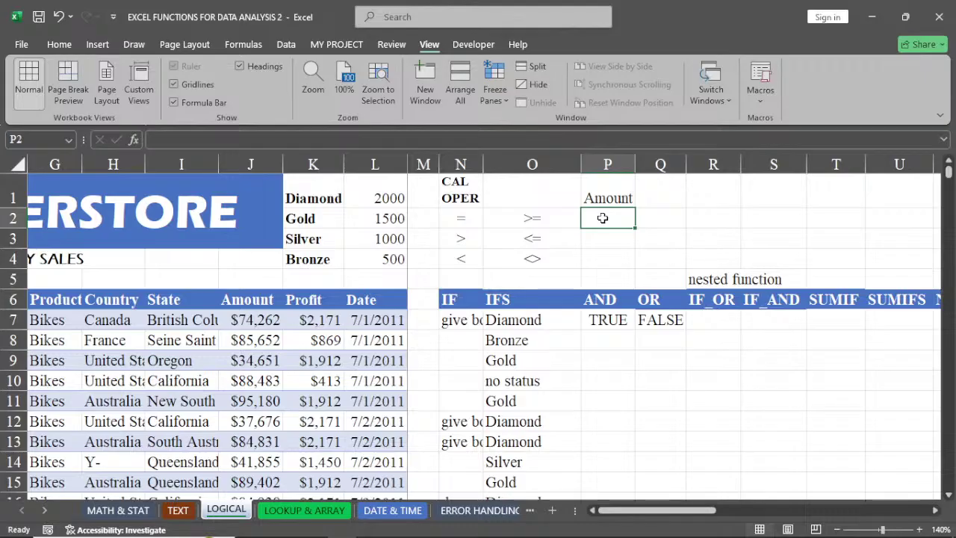
{"action": "type", "text": "P"}
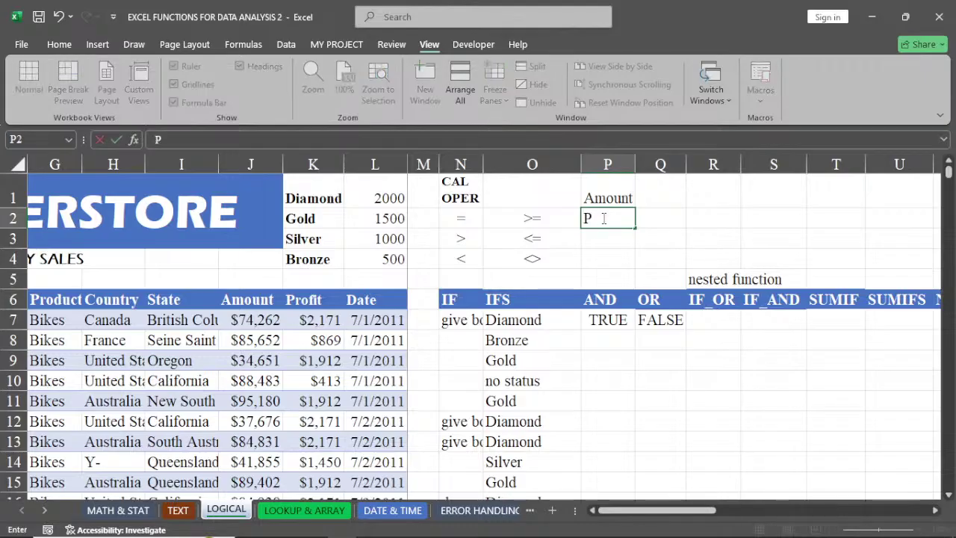
{"action": "type", "text": "rofit"}
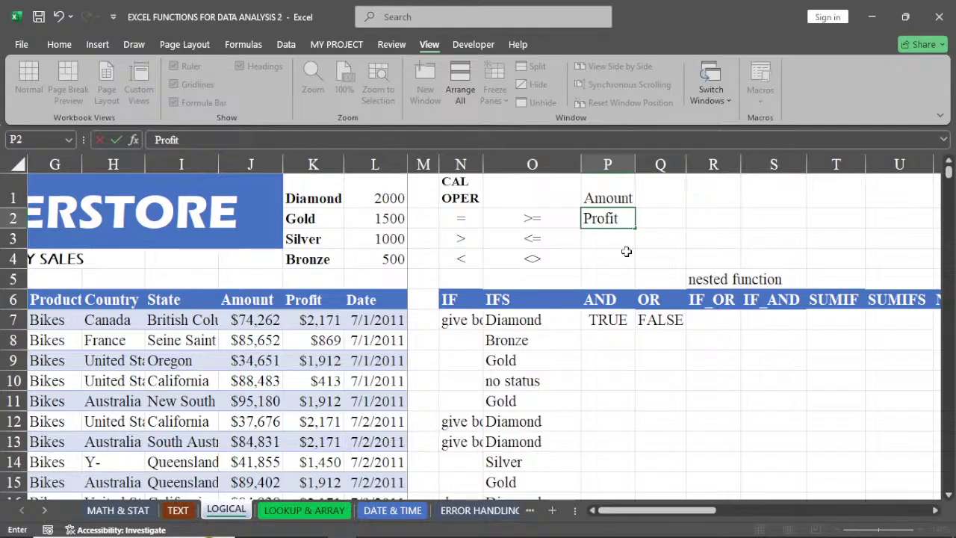
{"action": "left_click", "coordinate": [626, 252]}
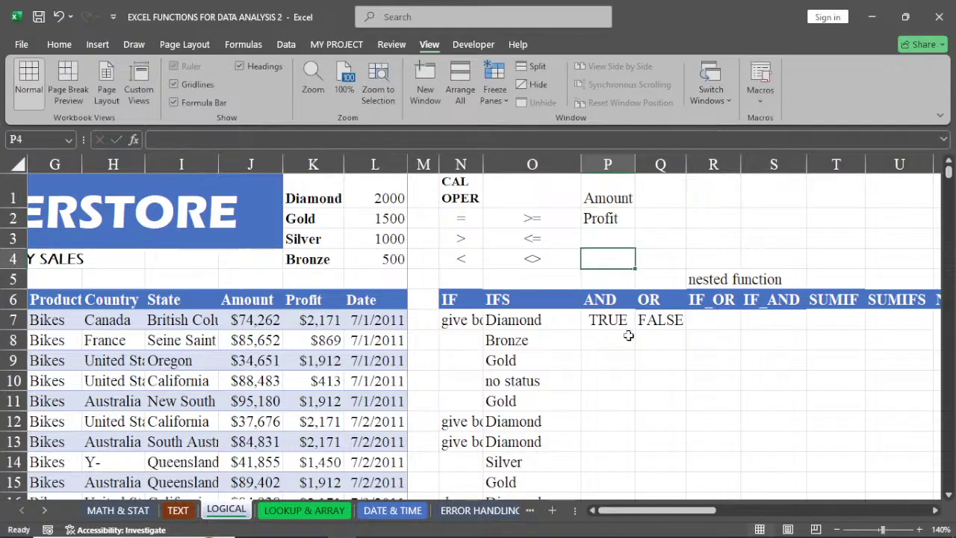
{"action": "left_click", "coordinate": [706, 321]}
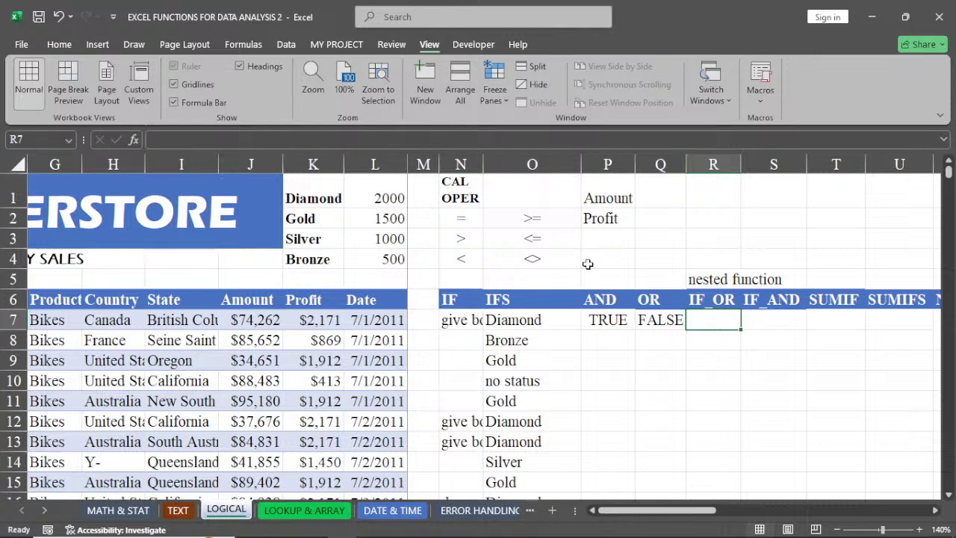
{"action": "left_click", "coordinate": [661, 199]}
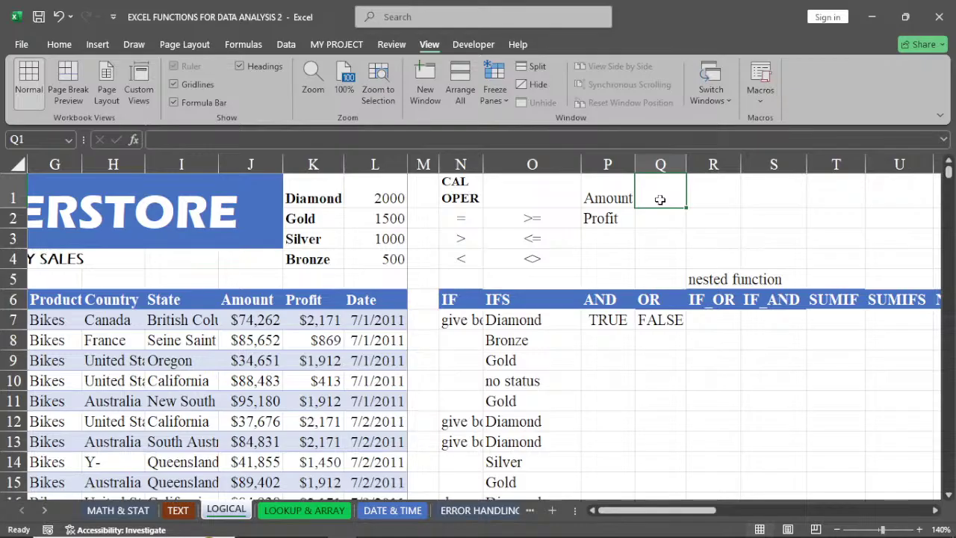
Enter the criteria values 80000 for Amount in Q1 and 2000 for Profit in Q2
{"action": "type", "text": "80000"}
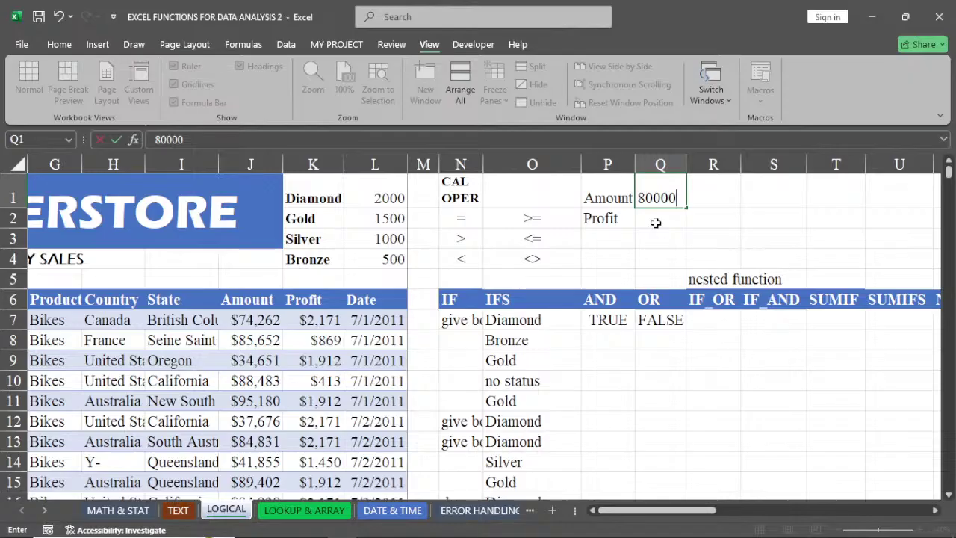
{"action": "left_click", "coordinate": [655, 223]}
{"action": "type", "text": "2000"}
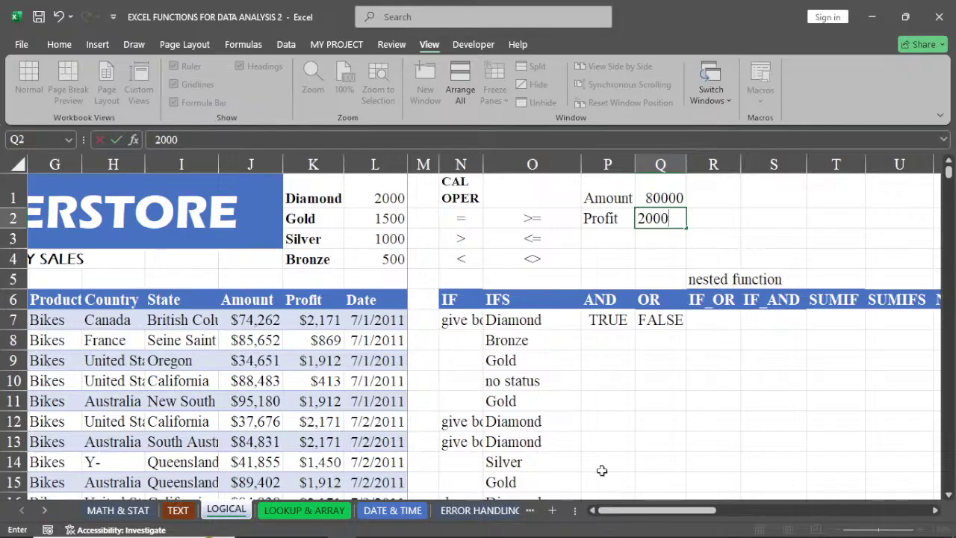
{"action": "left_click", "coordinate": [661, 401]}
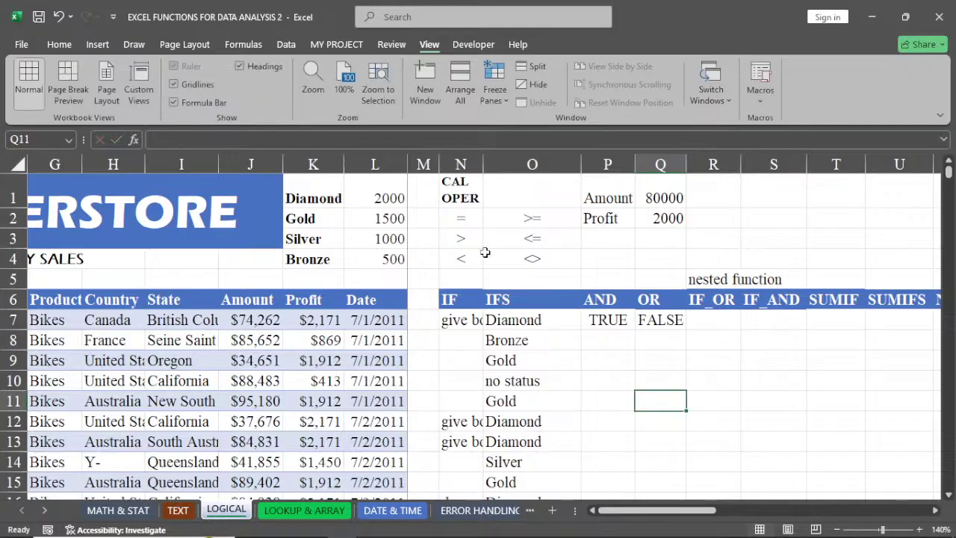
Begin a nested IF and OR formula in R7 under IF_OR, with J7>Q1 as the first OR condition
{"action": "left_click", "coordinate": [714, 320]}
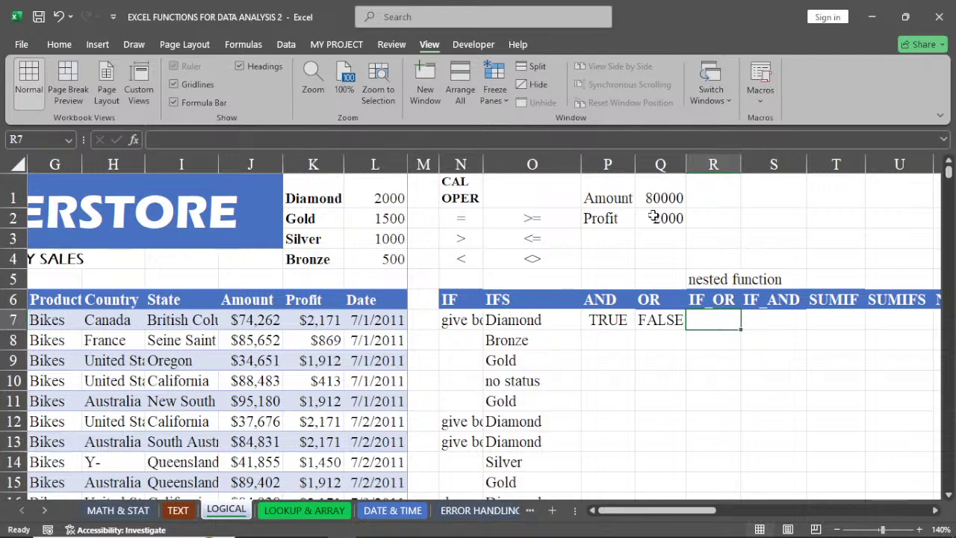
{"action": "type", "text": "=i"}
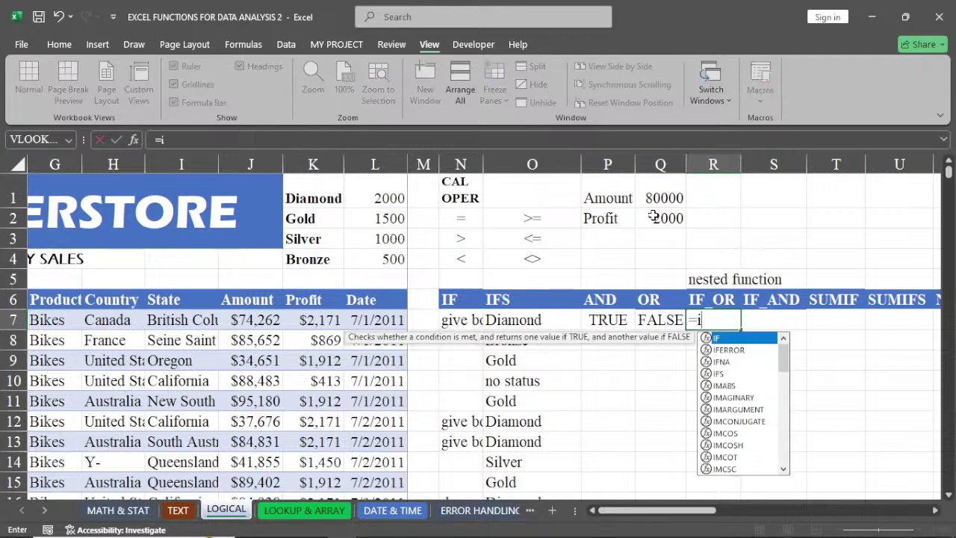
{"action": "key", "text": "Tab"}
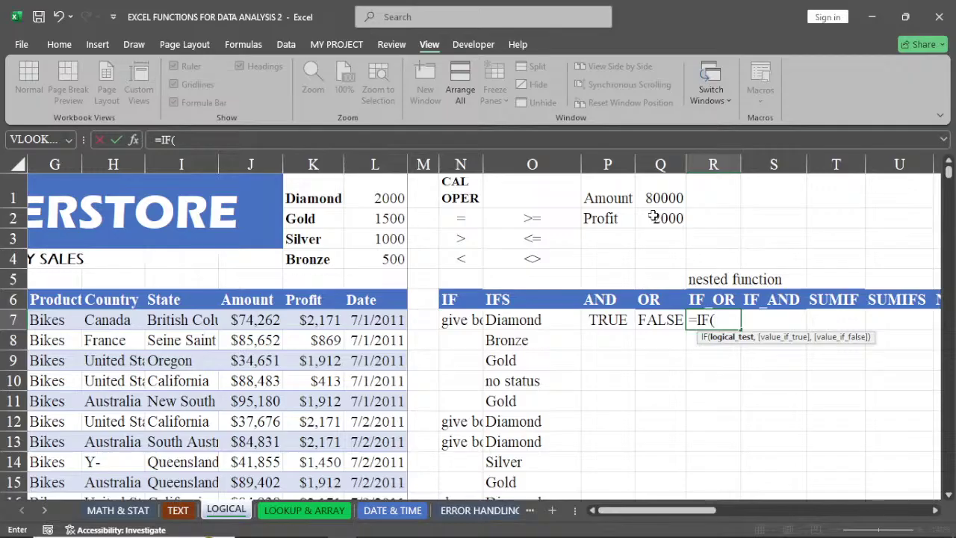
{"action": "type", "text": "or"}
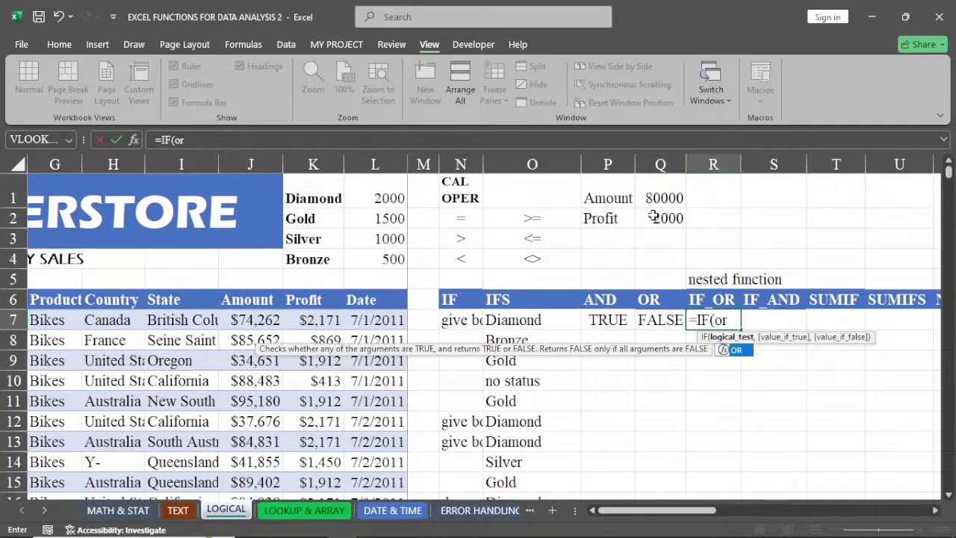
{"action": "key", "text": "Tab"}
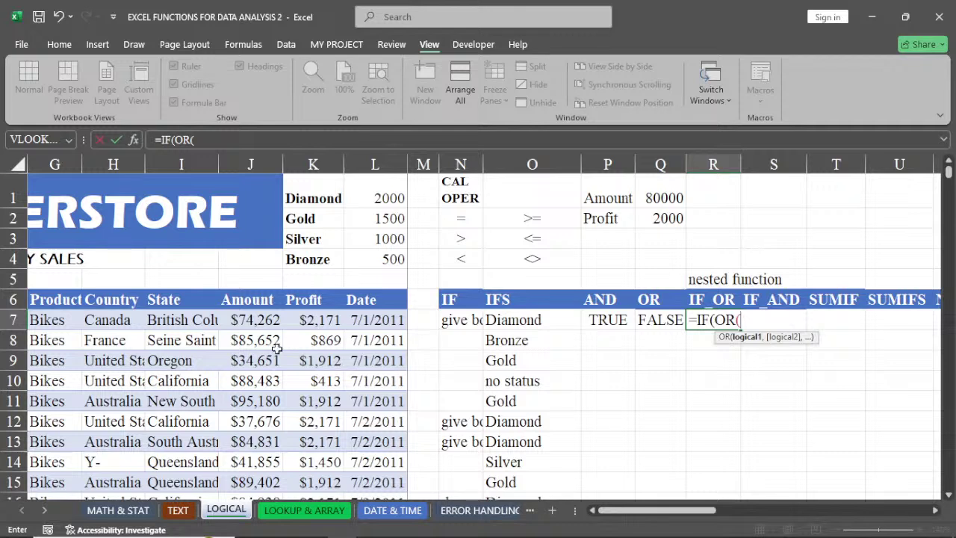
{"action": "left_click", "coordinate": [253, 320]}
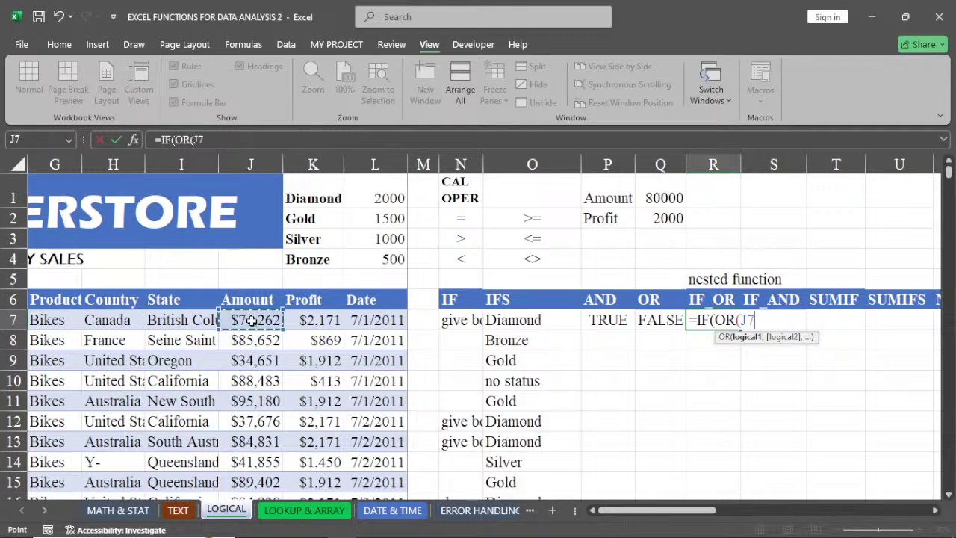
{"action": "type", "text": ">"}
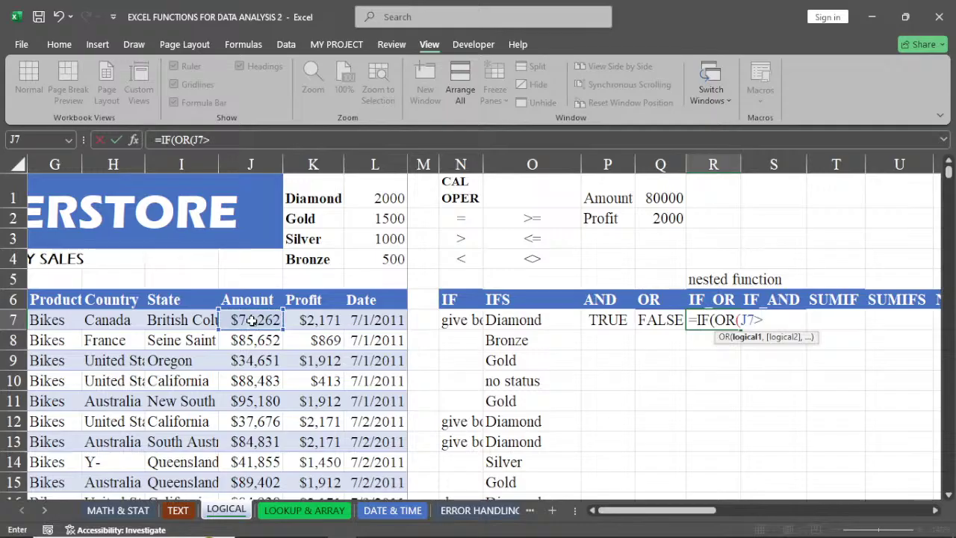
{"action": "left_click", "coordinate": [669, 195]}
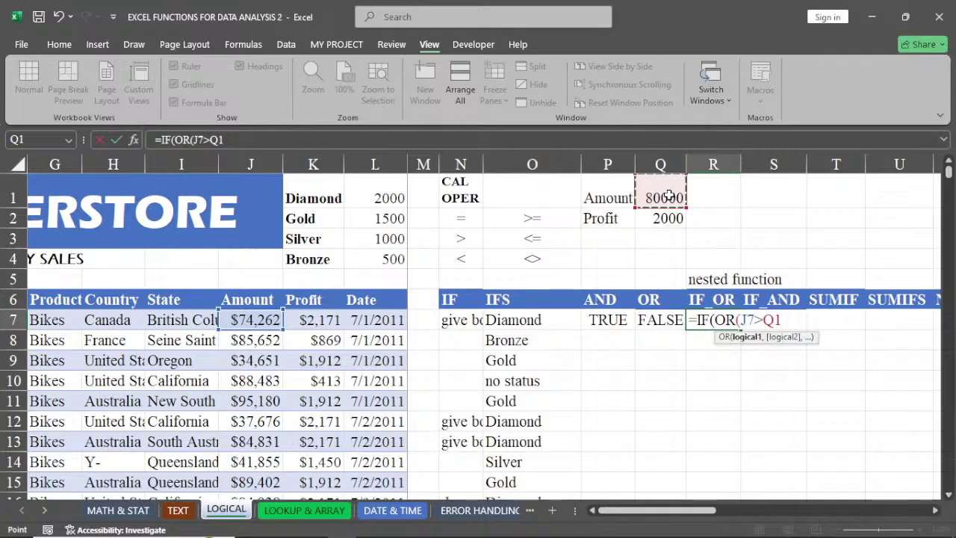
{"action": "type", "text": ","}
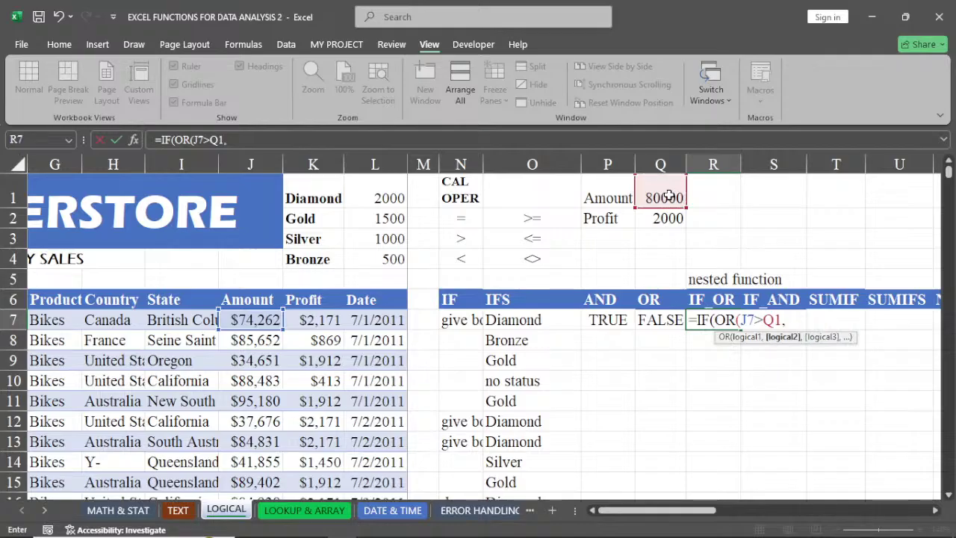
Add K7>Q2 as the second OR condition and close the OR function
{"action": "left_click", "coordinate": [312, 321]}
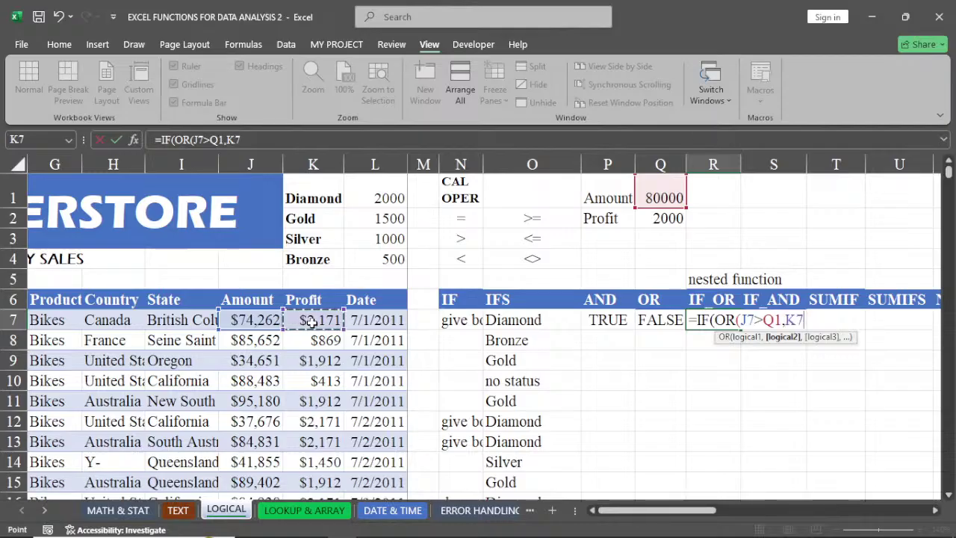
{"action": "type", "text": ">"}
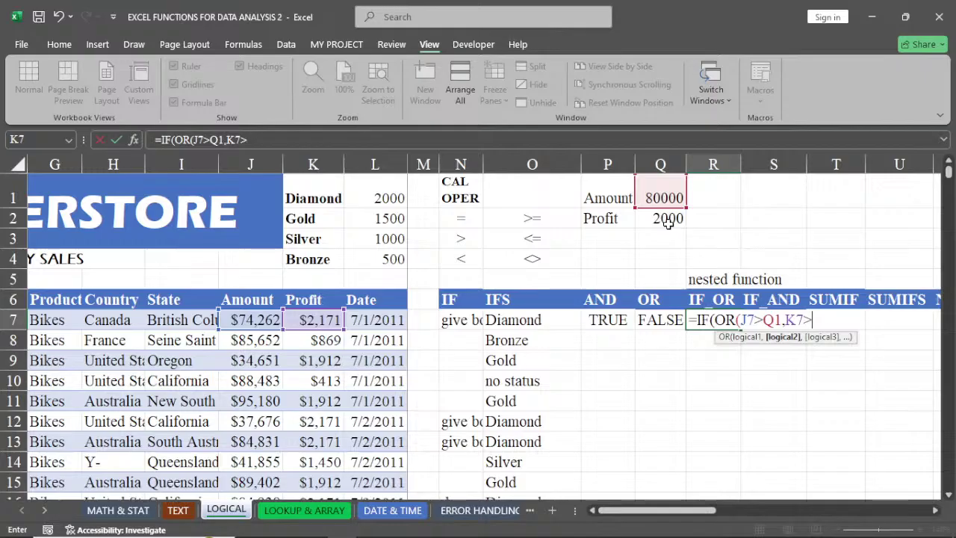
{"action": "left_click", "coordinate": [669, 223]}
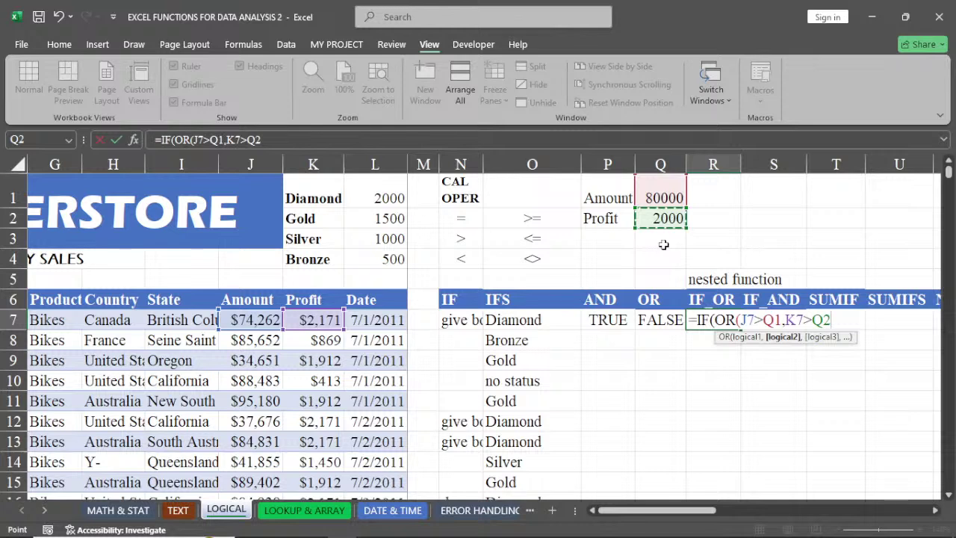
{"action": "type", "text": ")"}
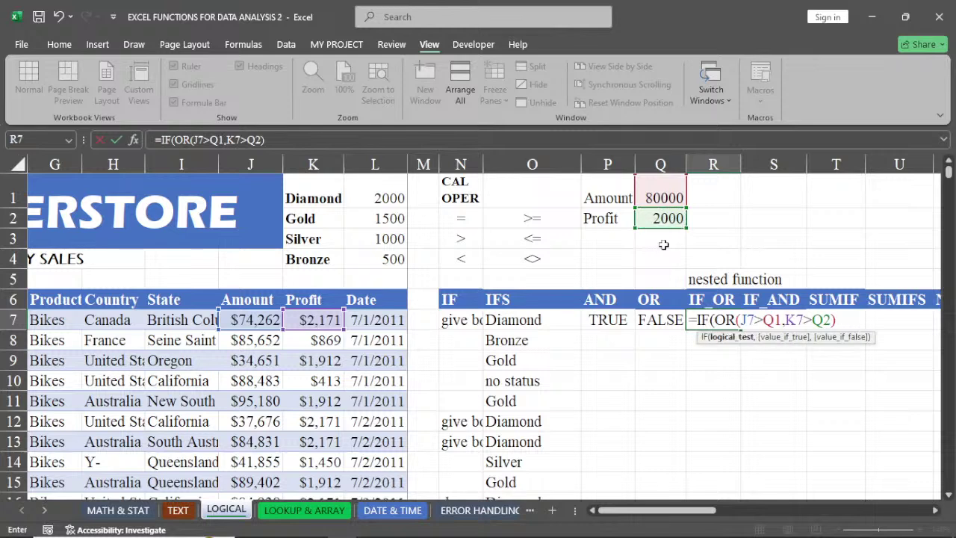
Complete the R7 formula with "deserved bonus" as the value if true and "no bonus" as the value if false
{"action": "type", "text": ","}
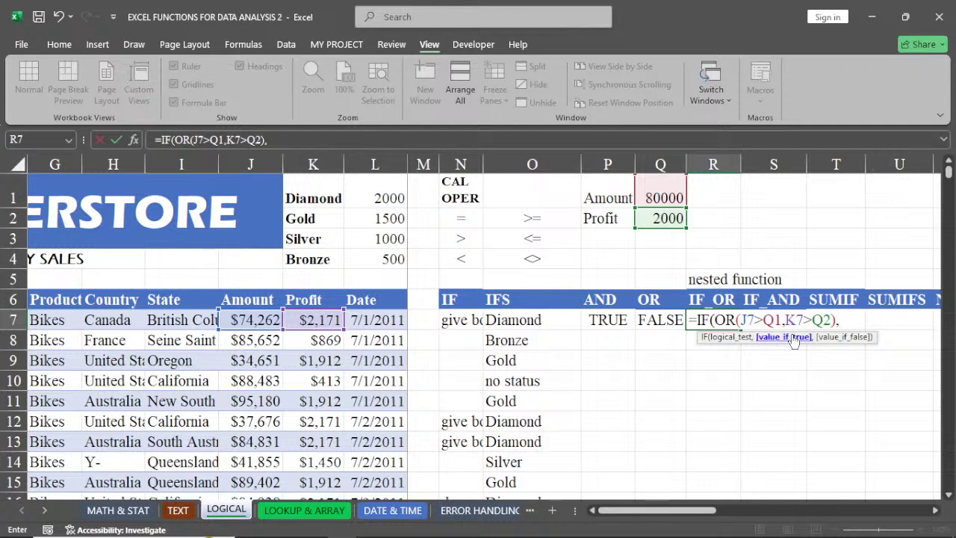
{"action": "type", "text": "\"deserved"}
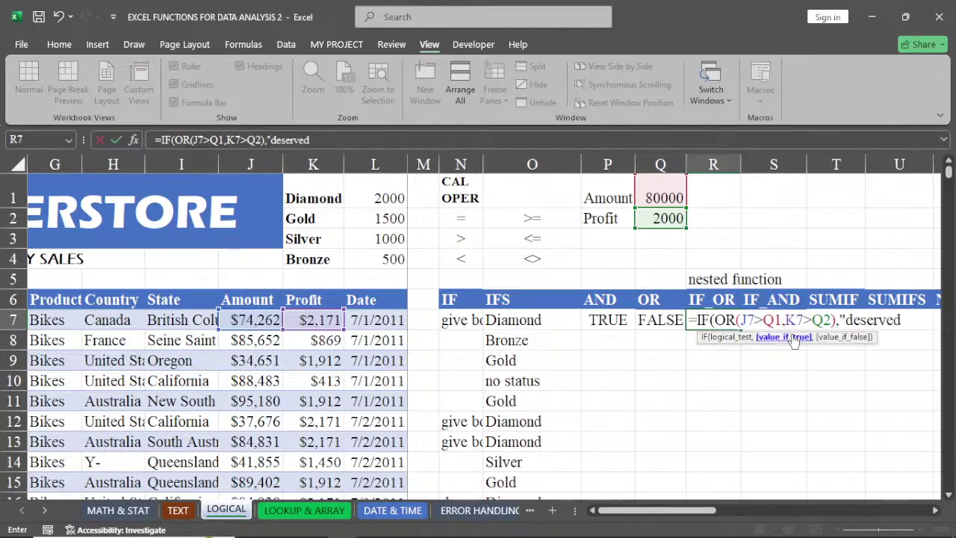
{"action": "type", "text": " bonus"}
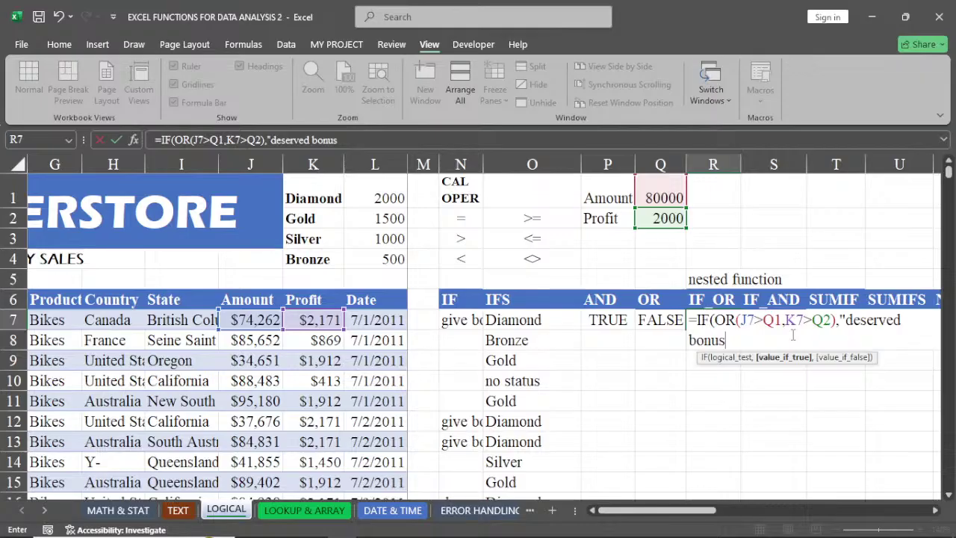
{"action": "type", "text": "\""}
{"action": "left_click", "coordinate": [935, 511]}
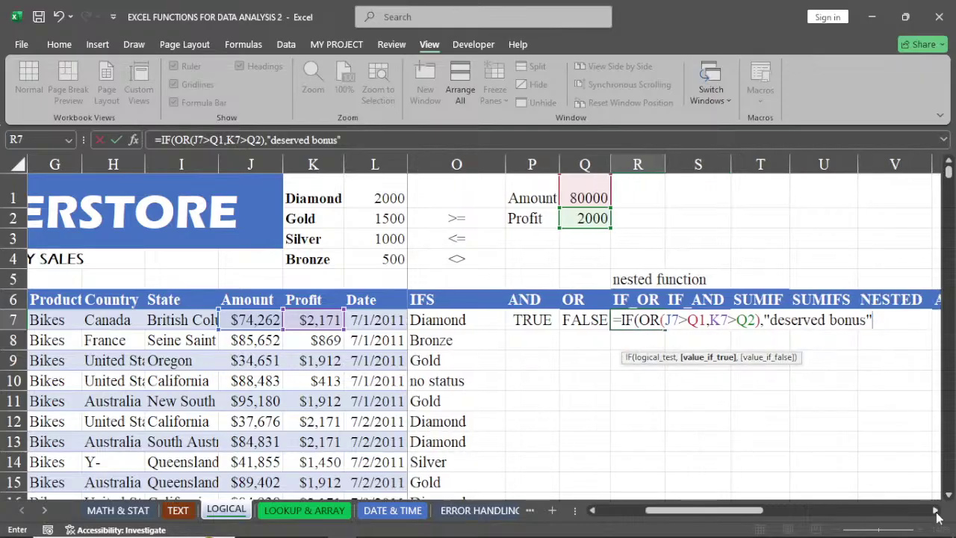
{"action": "left_click", "coordinate": [935, 510]}
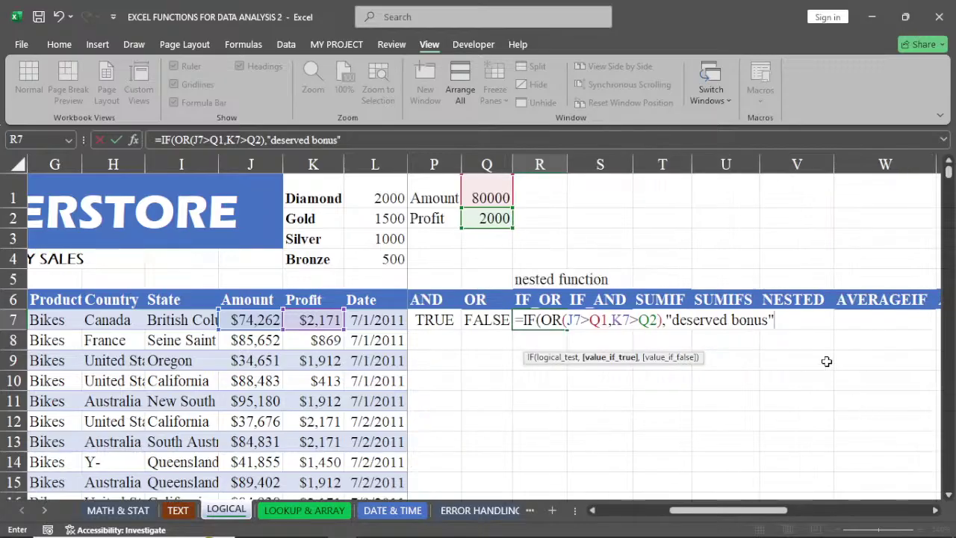
{"action": "type", "text": ","}
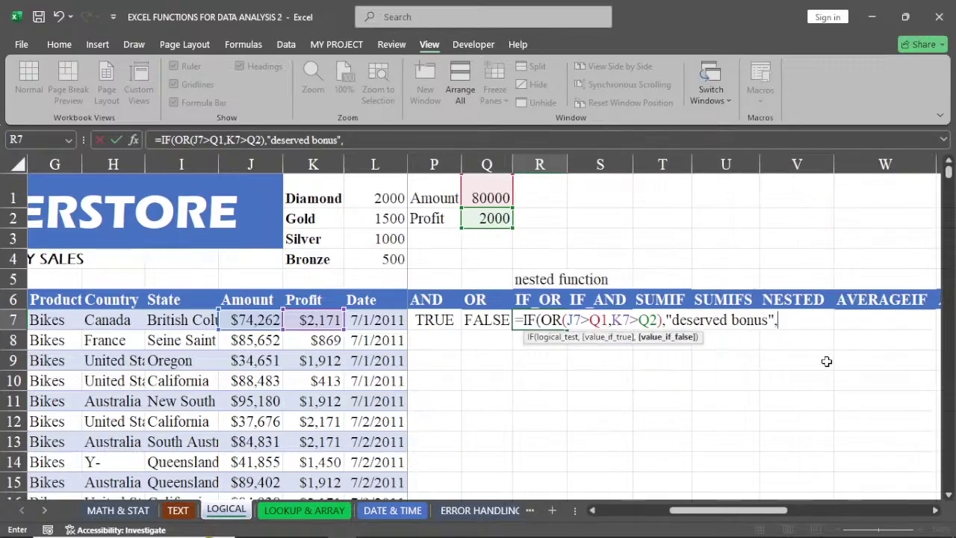
{"action": "type", "text": "\"no bo"}
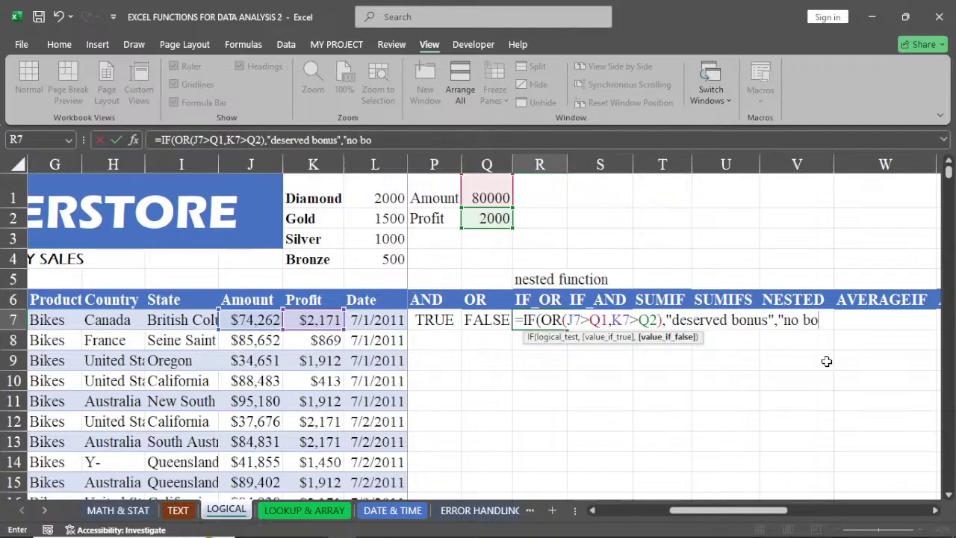
{"action": "type", "text": "nus\""}
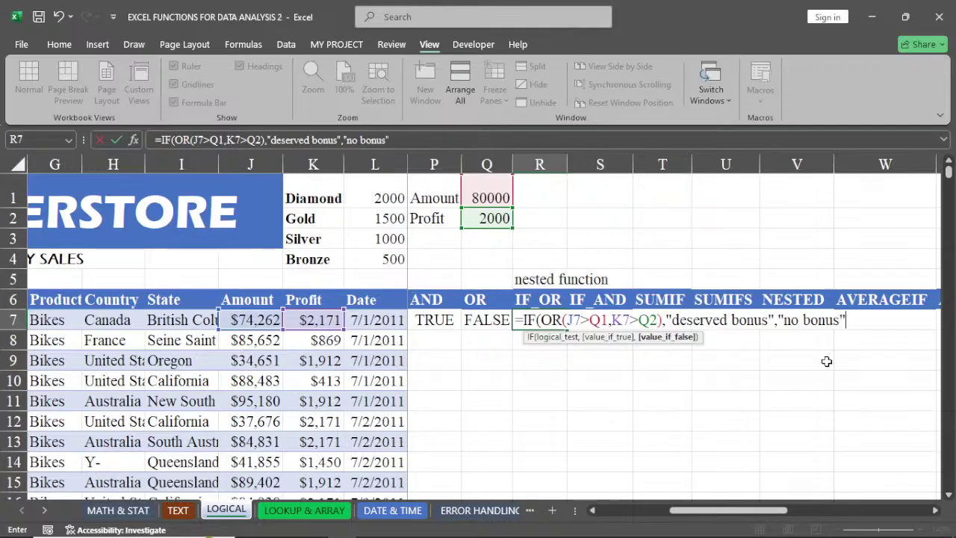
{"action": "type", "text": ")"}
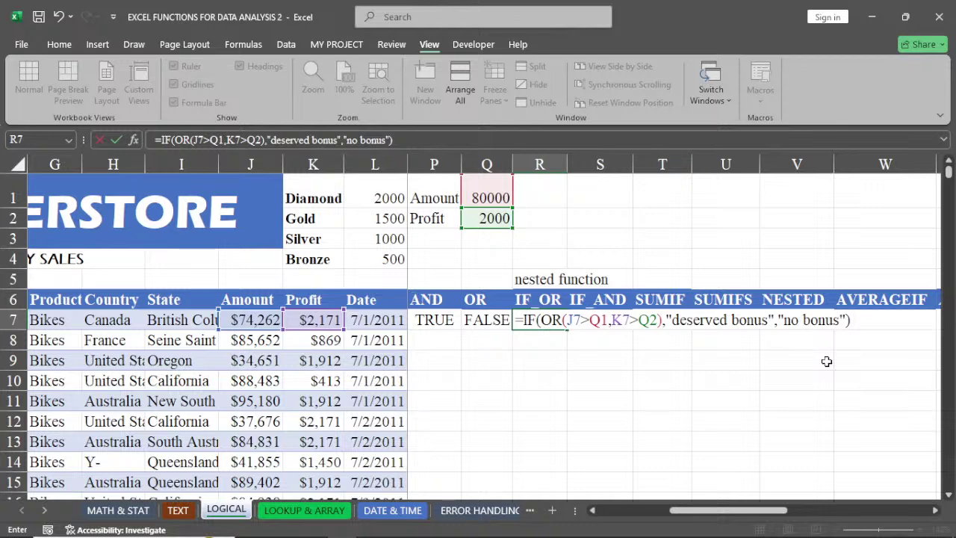
{"action": "key", "text": "Return"}
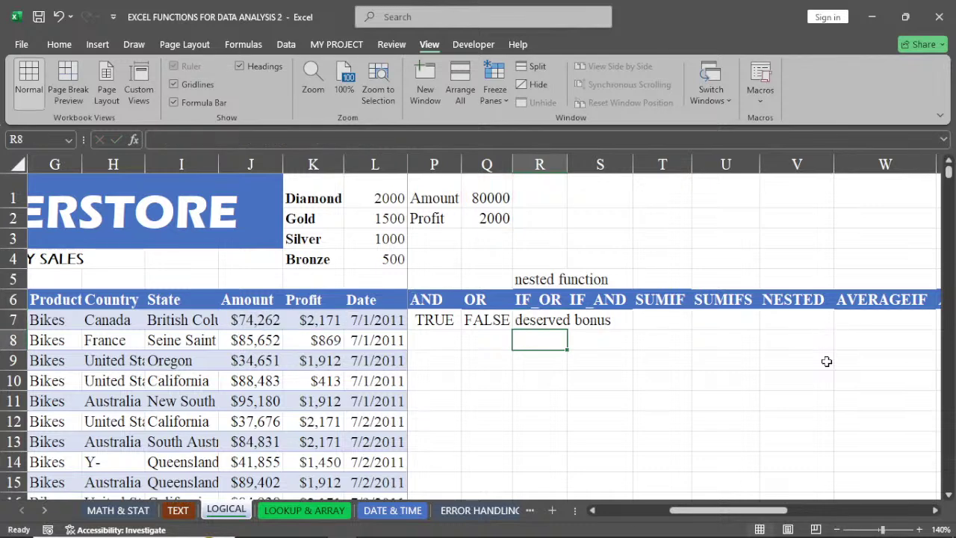
Fit column R's width to its contents and fill the R7 formula down the IF_OR column
{"action": "double_click", "coordinate": [566, 170]}
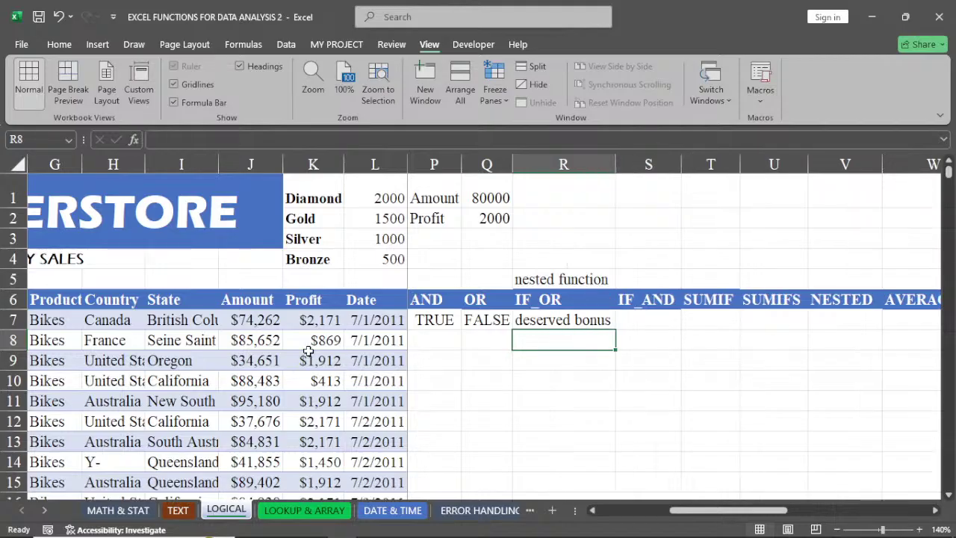
{"action": "left_click", "coordinate": [250, 319]}
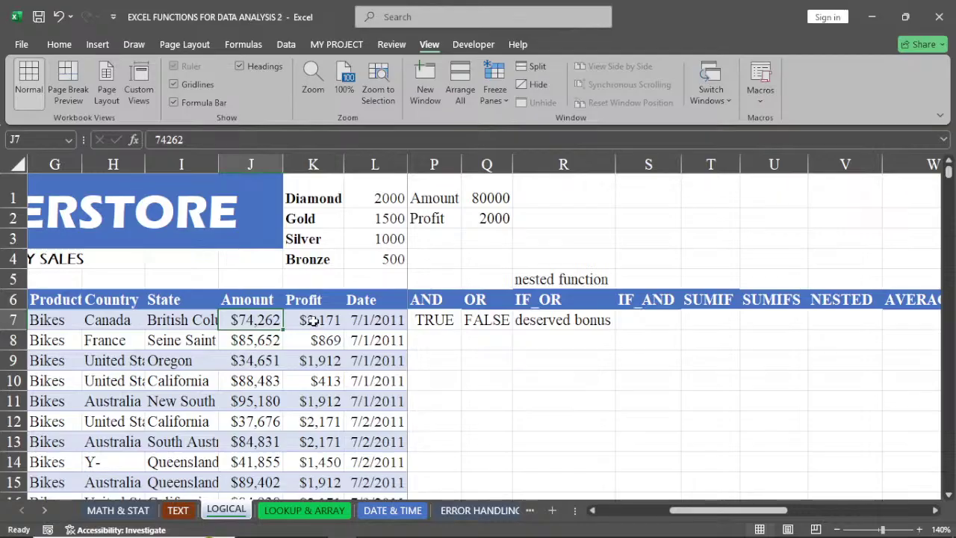
{"action": "left_click", "coordinate": [598, 321]}
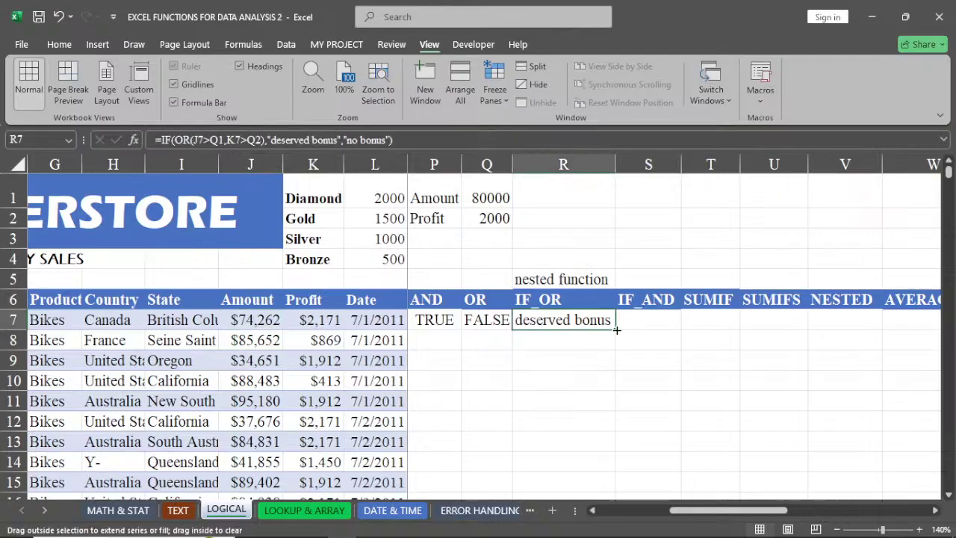
{"action": "double_click", "coordinate": [616, 329]}
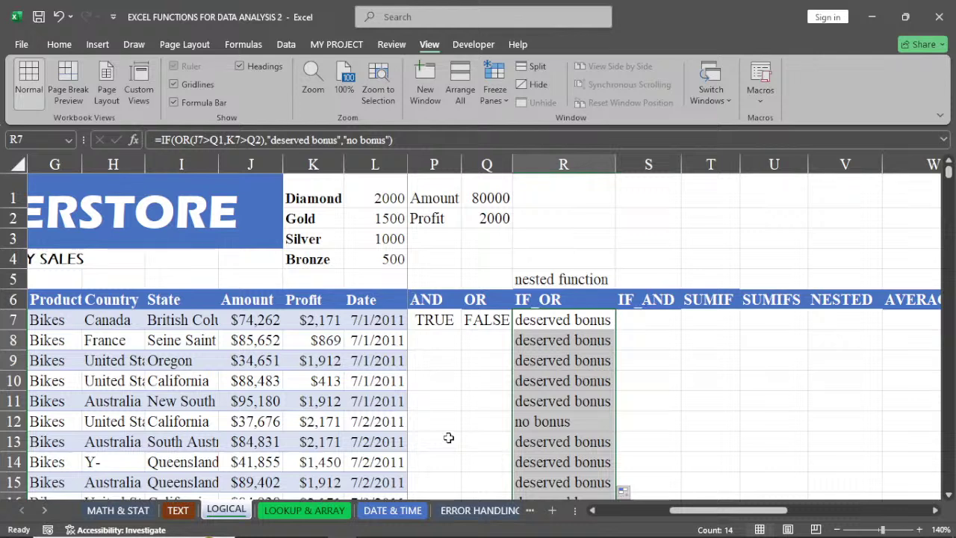
Examine the filled formula in R12 and its cell references against the row's profit in K12
{"action": "left_click", "coordinate": [550, 426]}
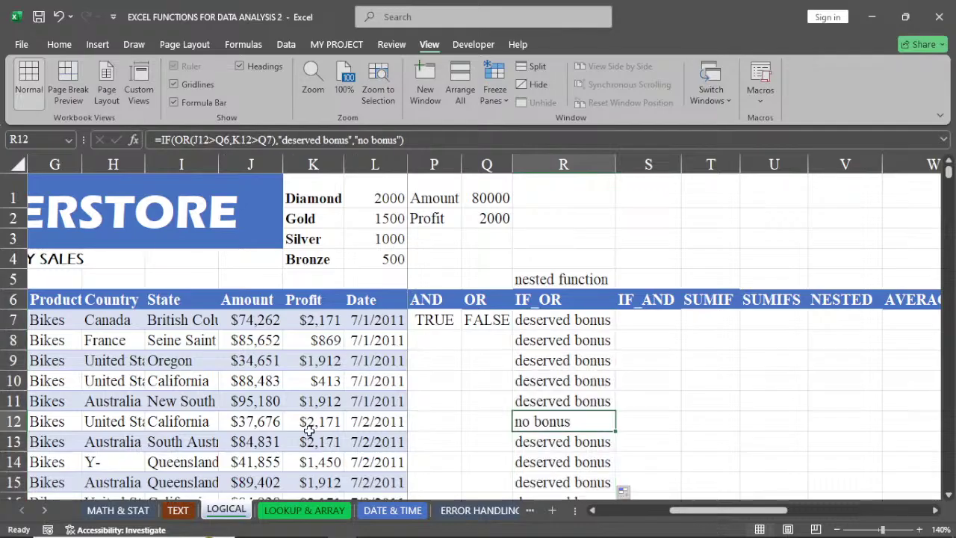
{"action": "left_click", "coordinate": [314, 424]}
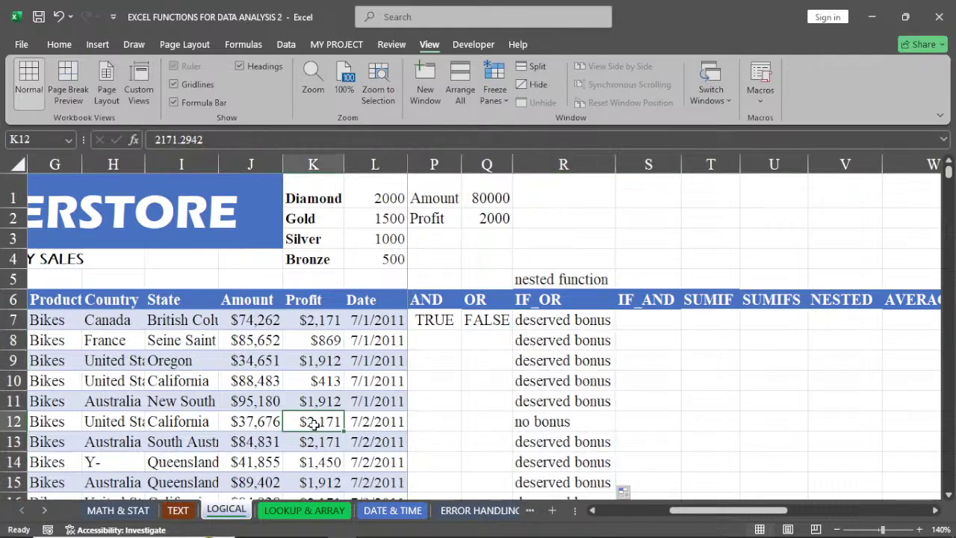
{"action": "left_click", "coordinate": [543, 425]}
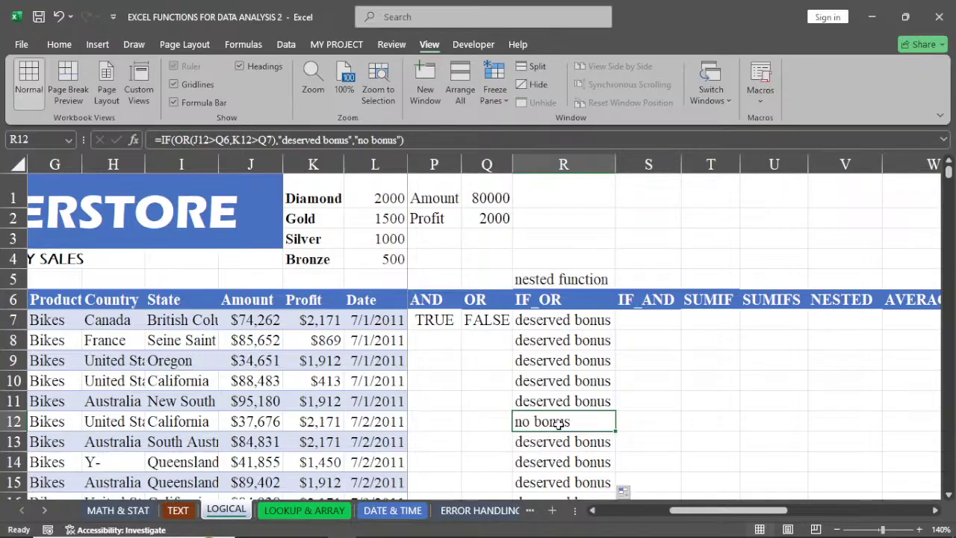
{"action": "double_click", "coordinate": [559, 422]}
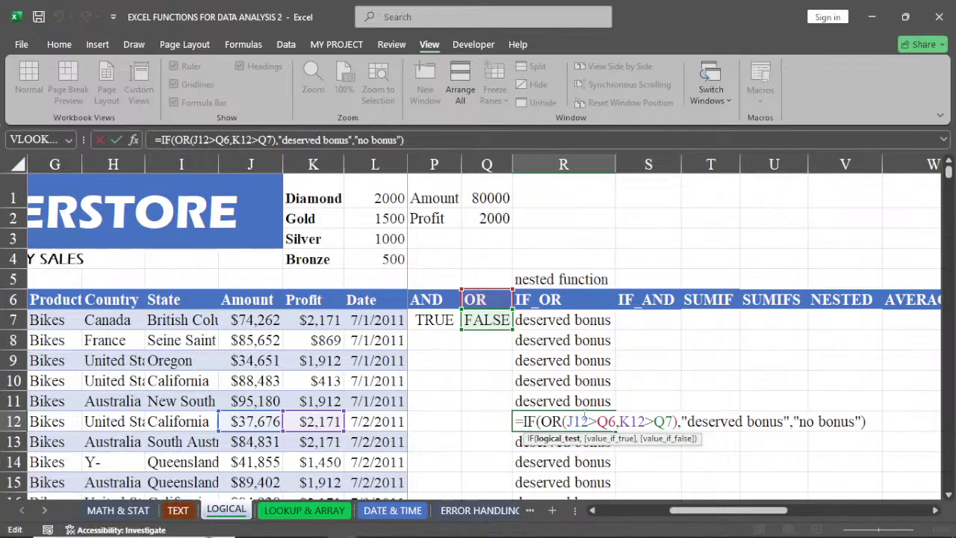
{"action": "key", "text": "Return"}
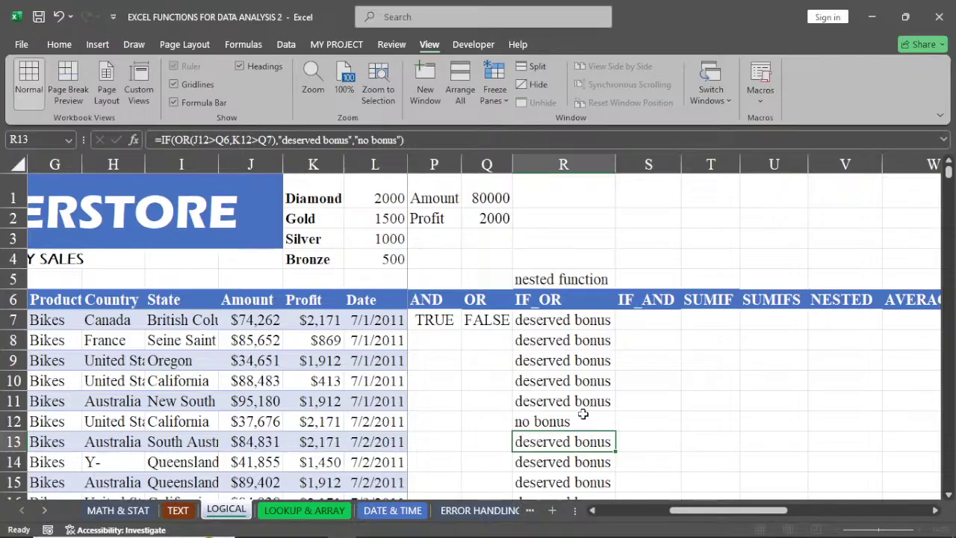
Make the Q1 and Q2 references absolute in the R7 formula, as $Q$1 and $Q$2
{"action": "double_click", "coordinate": [561, 320]}
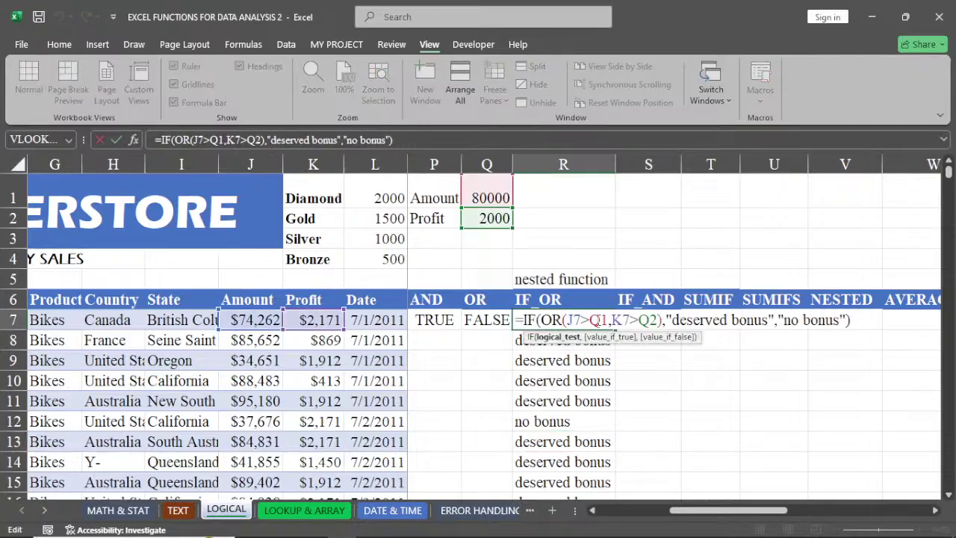
{"action": "left_click", "coordinate": [597, 319]}
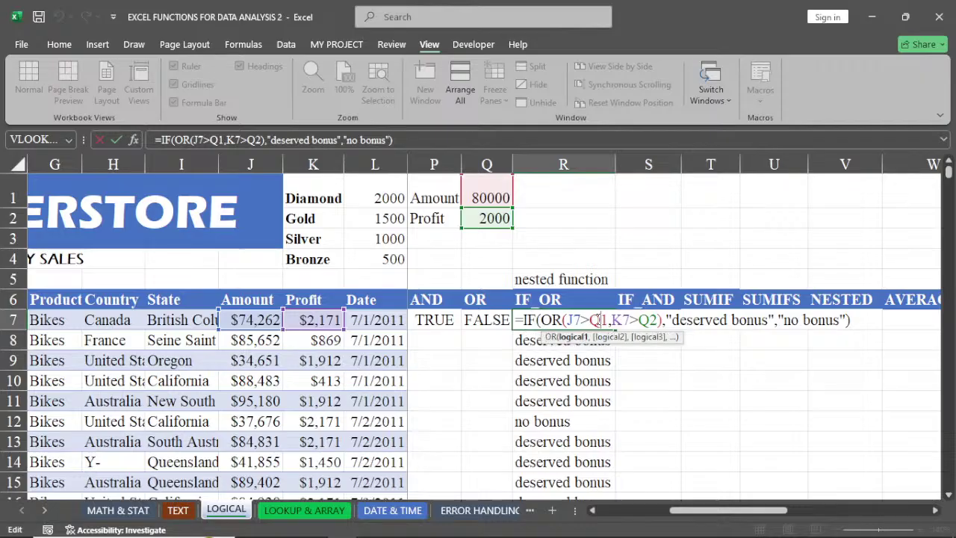
{"action": "key", "text": "F4"}
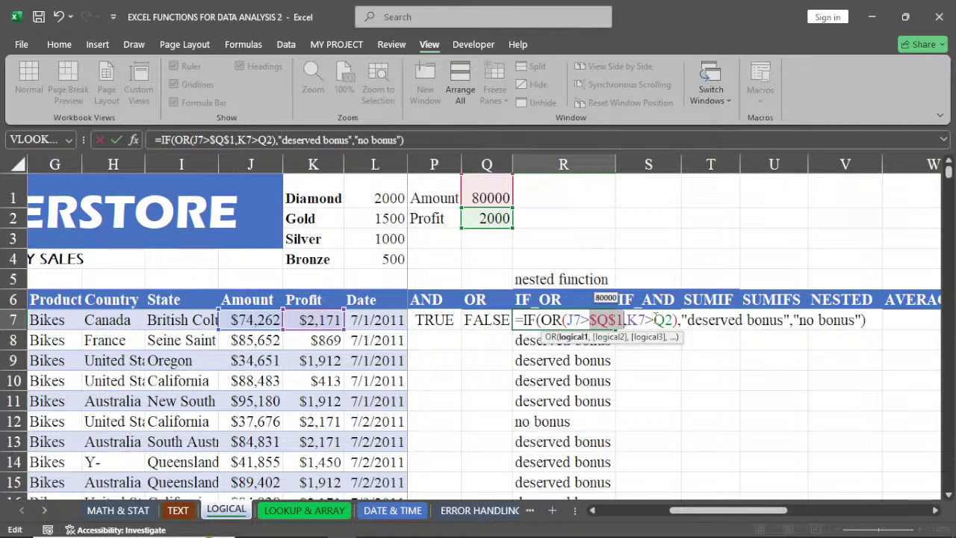
{"action": "left_click", "coordinate": [667, 320]}
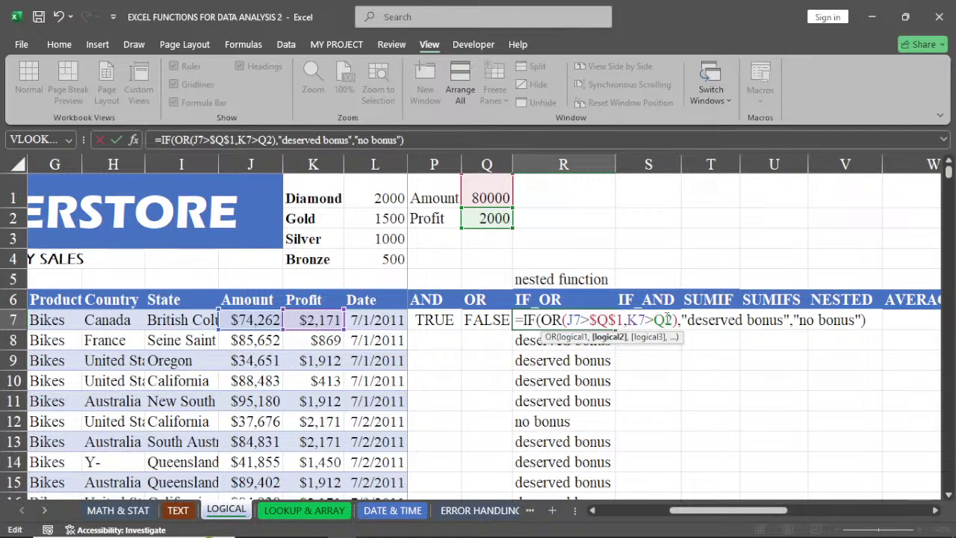
{"action": "key", "text": "F4"}
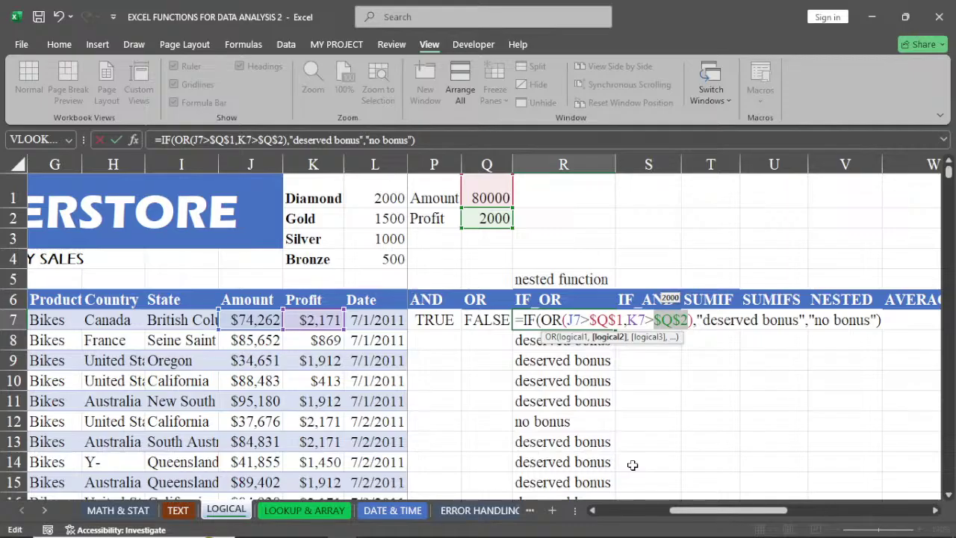
{"action": "key", "text": "Return"}
Refill the corrected R7 formula down the IF_OR column
{"action": "left_click", "coordinate": [598, 324]}
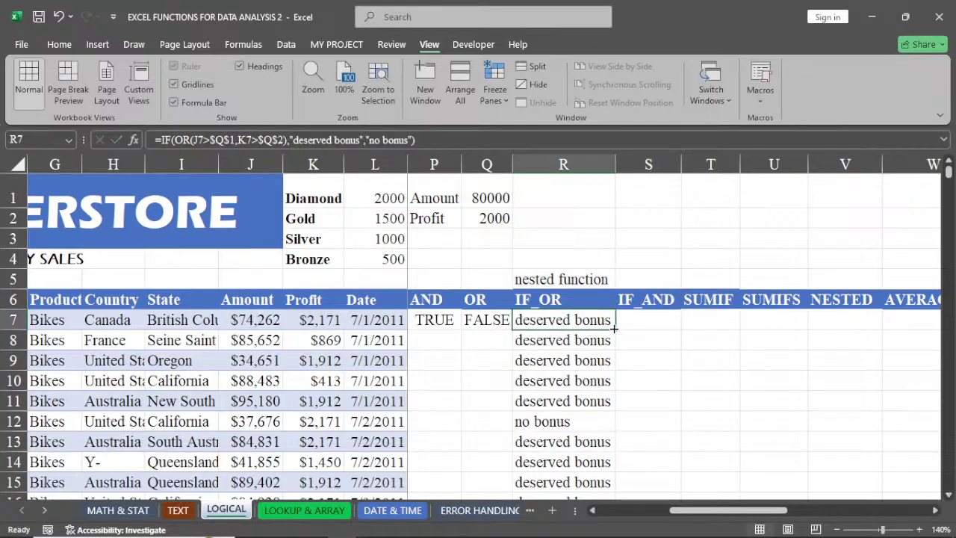
{"action": "double_click", "coordinate": [613, 328]}
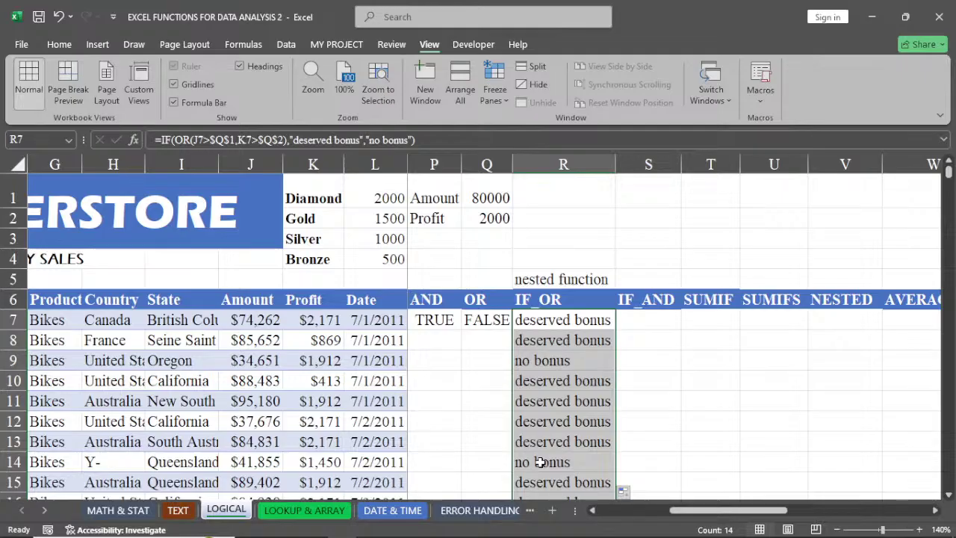
{"action": "left_click", "coordinate": [575, 320]}
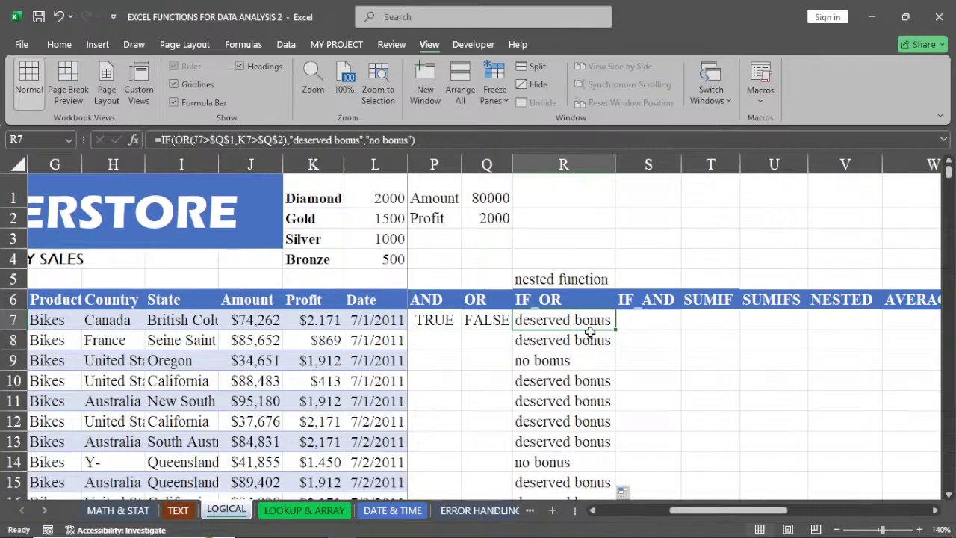
{"action": "left_click", "coordinate": [658, 320]}
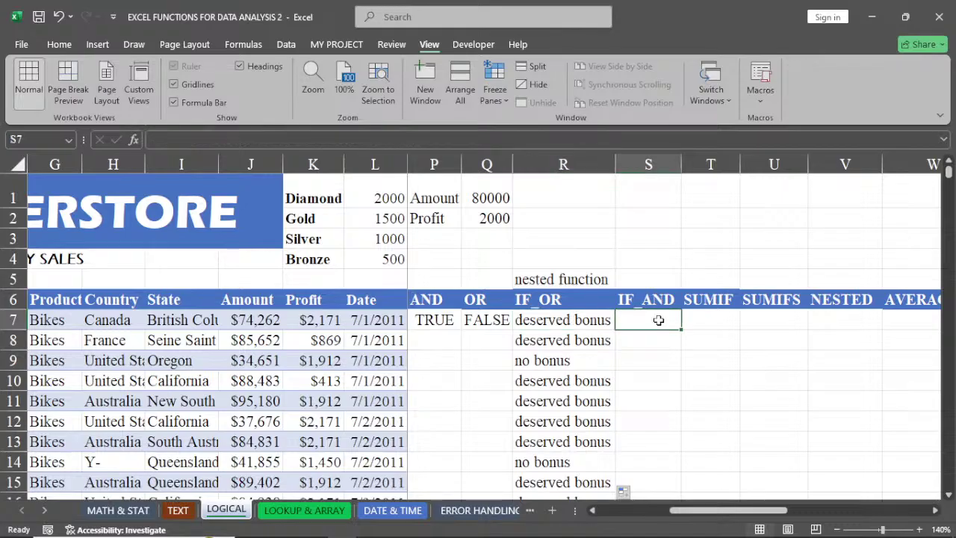
{"action": "left_click", "coordinate": [571, 321]}
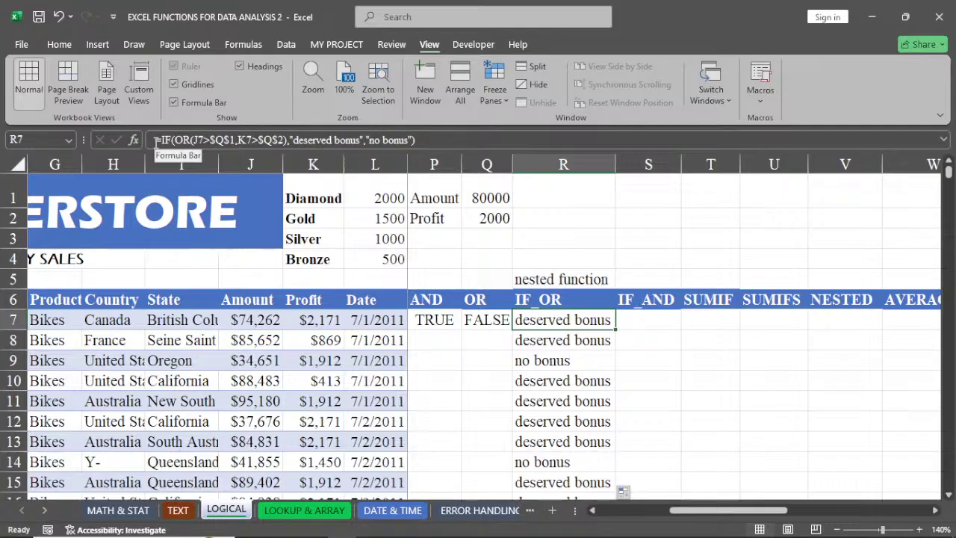
{"action": "left_click", "coordinate": [224, 142]}
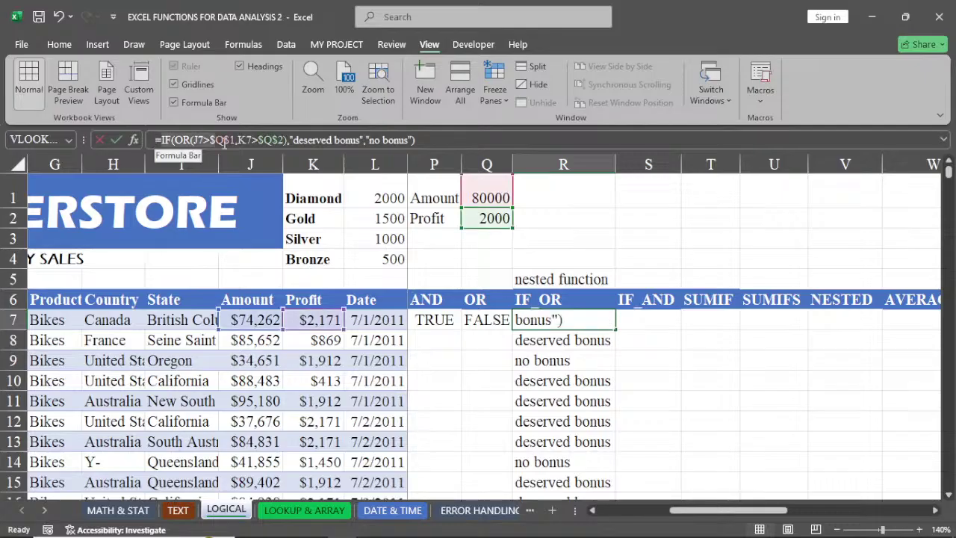
{"action": "left_click", "coordinate": [419, 142]}
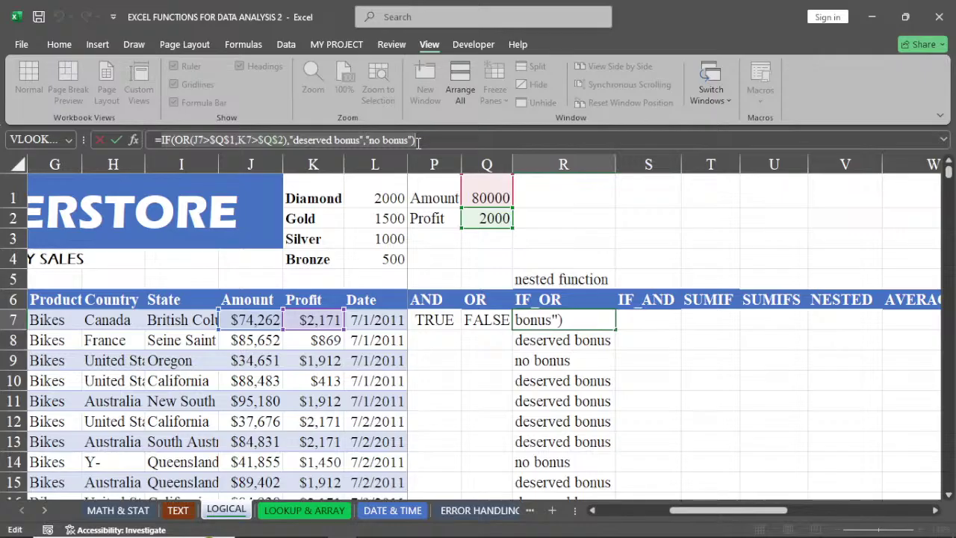
{"action": "left_click", "coordinate": [648, 317]}
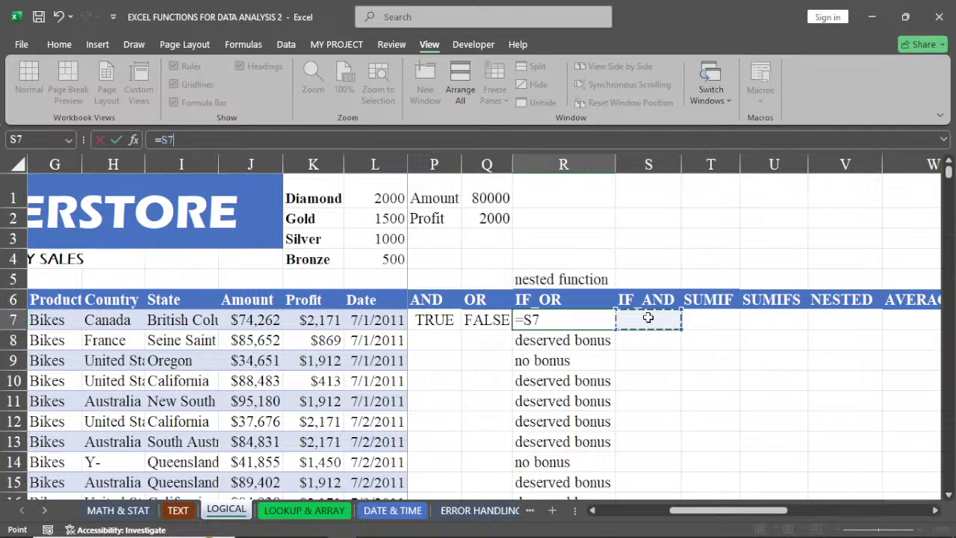
{"action": "key", "text": "ctrl+z"}
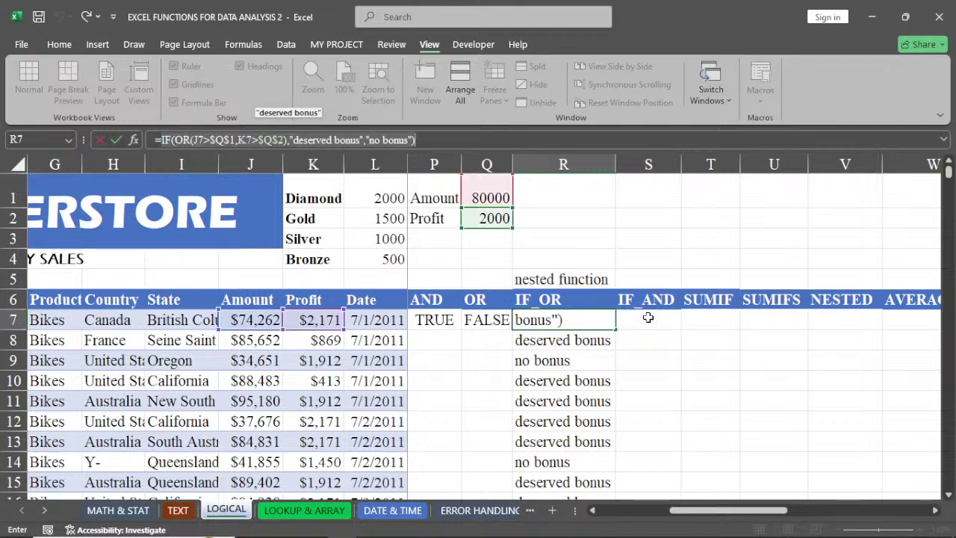
Copy the R7 formula's text after its equals sign into S7 under IF_AND and put an equals sign in front of it
{"action": "left_click", "coordinate": [164, 139]}
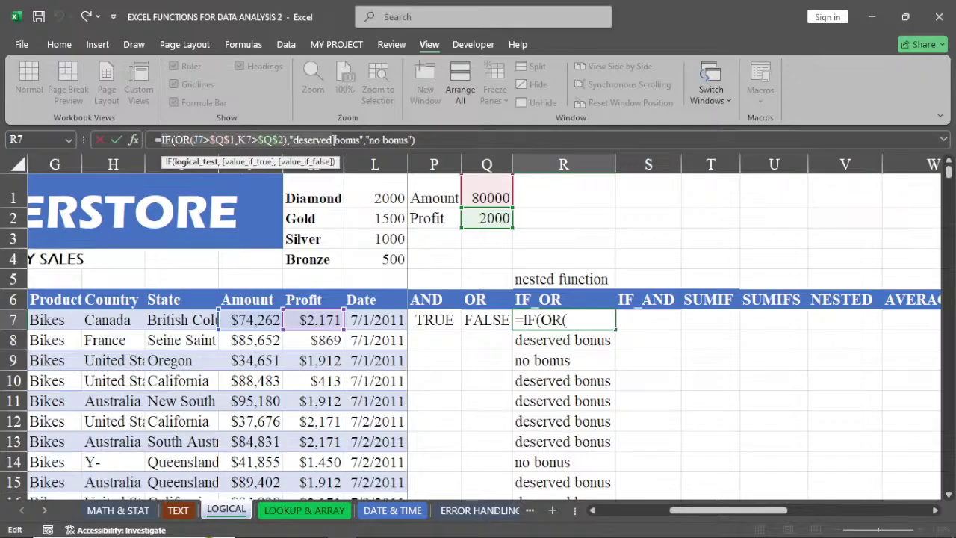
{"action": "left_click_drag", "start_coordinate": [334, 141], "coordinate": [435, 150]}
{"action": "key", "text": "ctrl+c"}
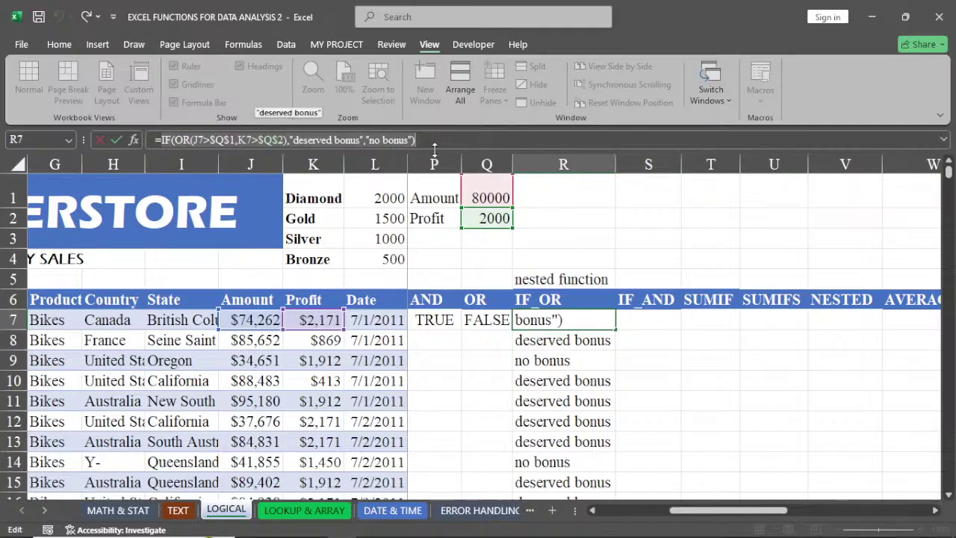
{"action": "left_click", "coordinate": [646, 318]}
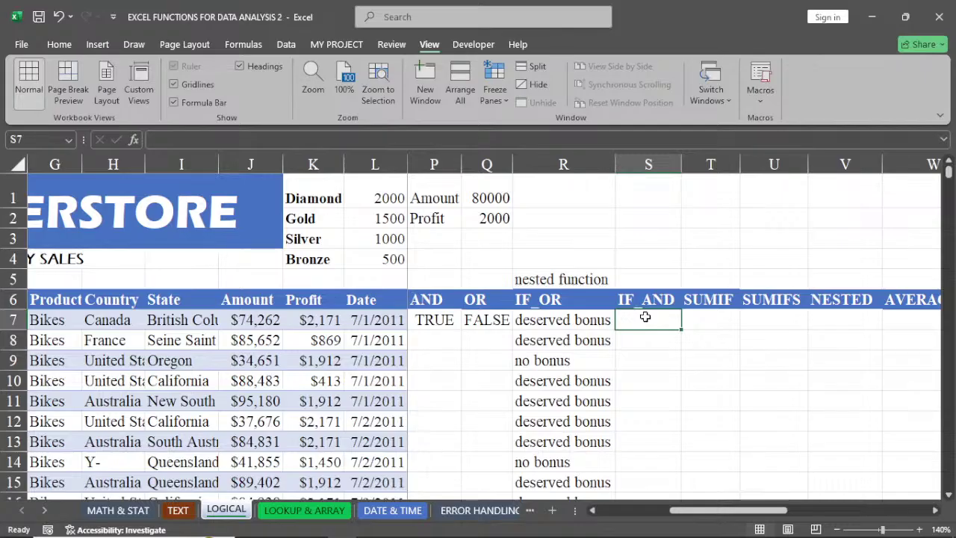
{"action": "double_click", "coordinate": [645, 317]}
{"action": "key", "text": "ctrl+v"}
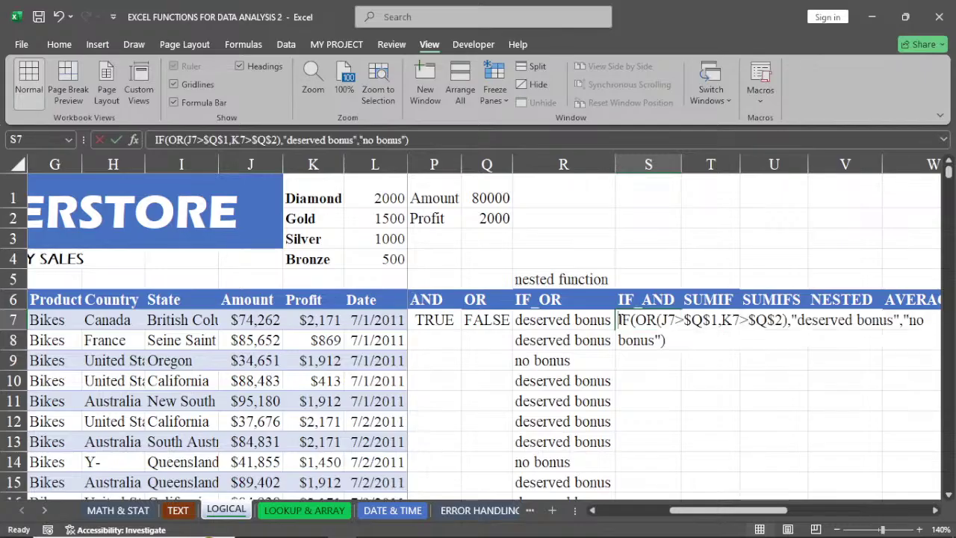
{"action": "double_click", "coordinate": [618, 319]}
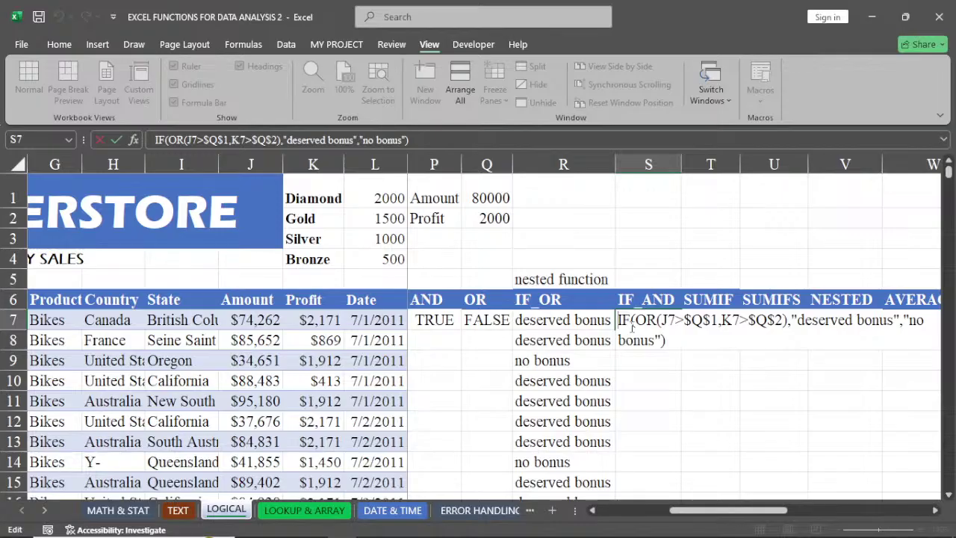
{"action": "type", "text": "="}
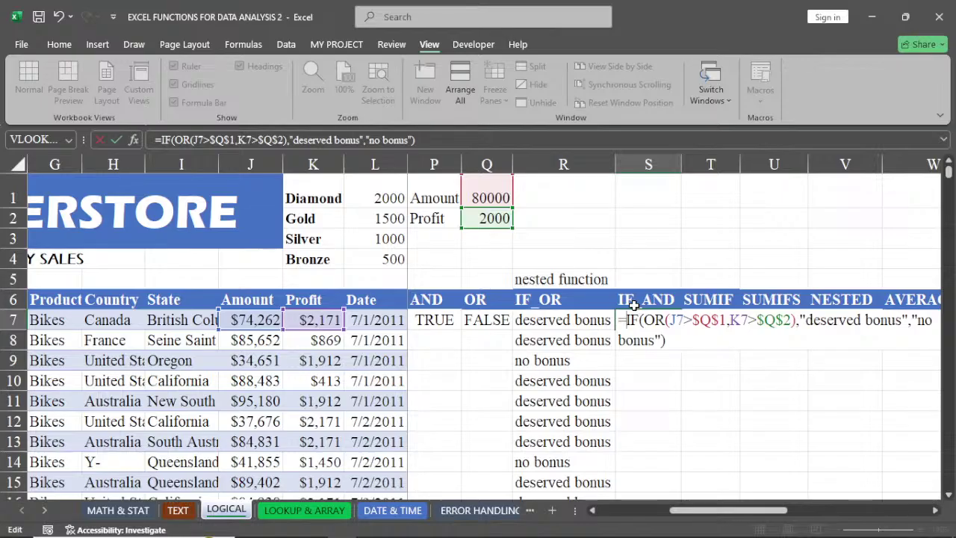
Replace the OR function with AND in the S7 formula, keeping its conditions and results, and enter the formula
{"action": "left_click", "coordinate": [664, 320]}
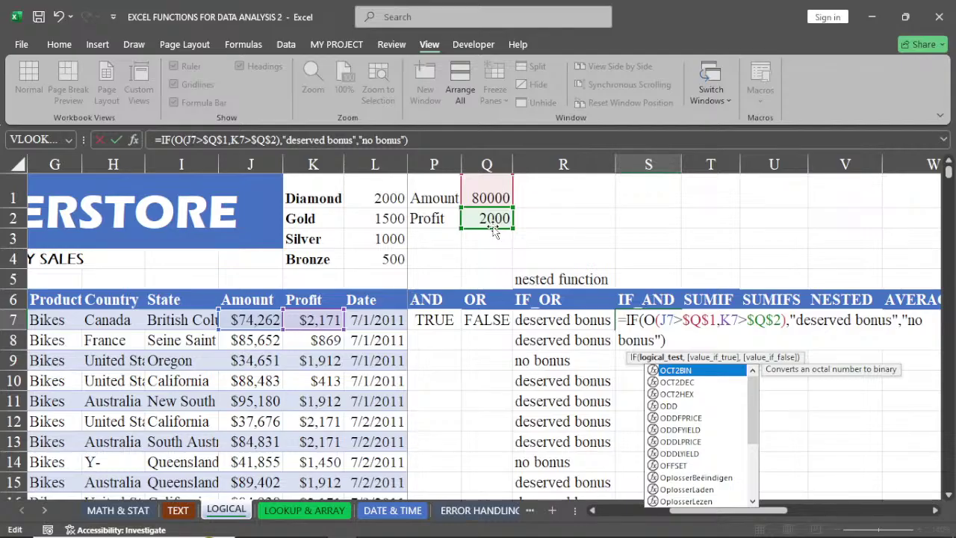
{"action": "key", "text": "BackSpace"}
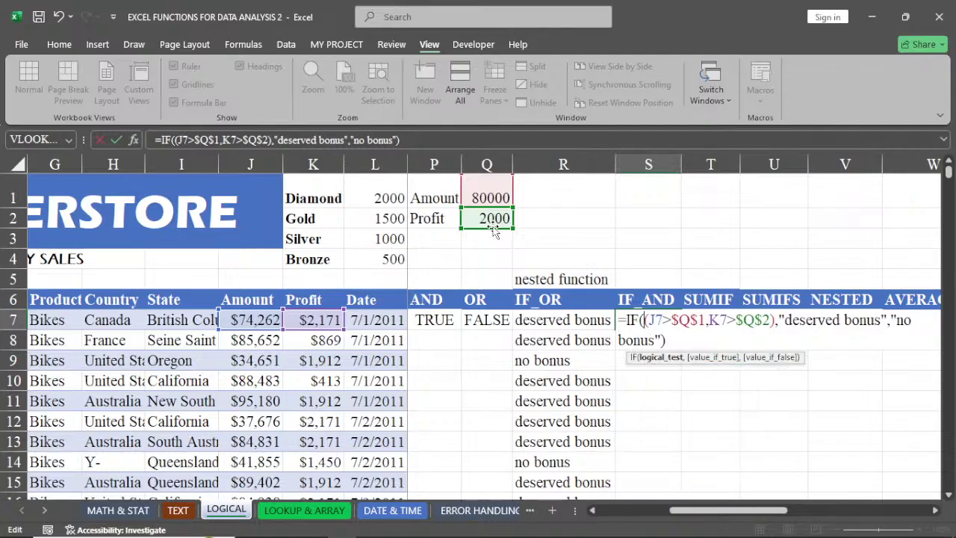
{"action": "type", "text": "and"}
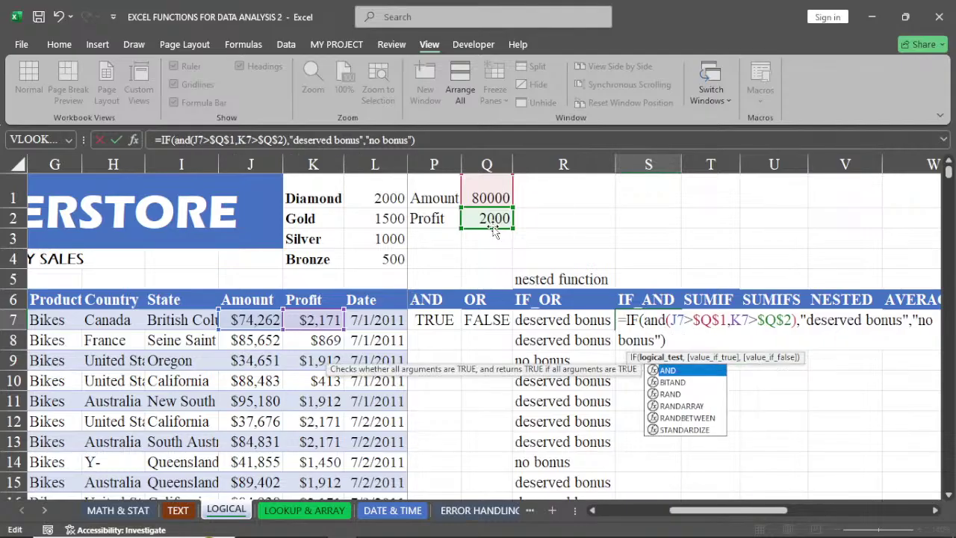
{"action": "key", "text": "BackSpace"}
{"action": "key", "text": "BackSpace"}
{"action": "key", "text": "BackSpace"}
{"action": "type", "text": "AND"}
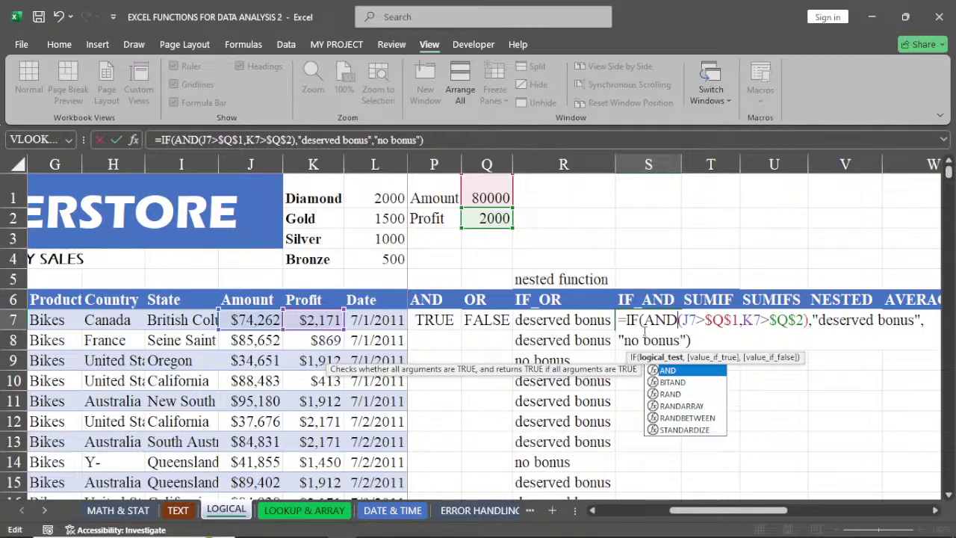
{"action": "key", "text": "Return"}
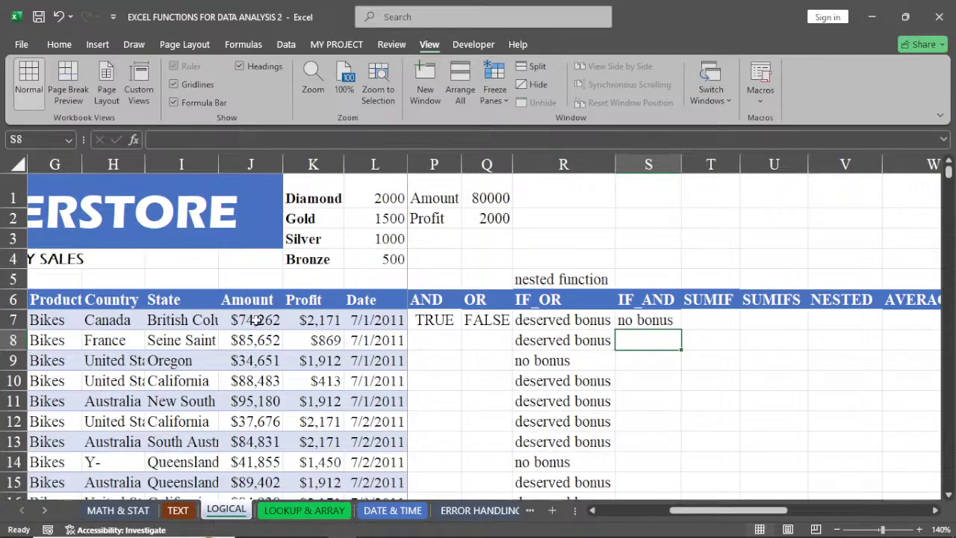
Fill the S7 formula down the IF_AND column and fit column S's width to its contents
{"action": "left_click", "coordinate": [661, 323]}
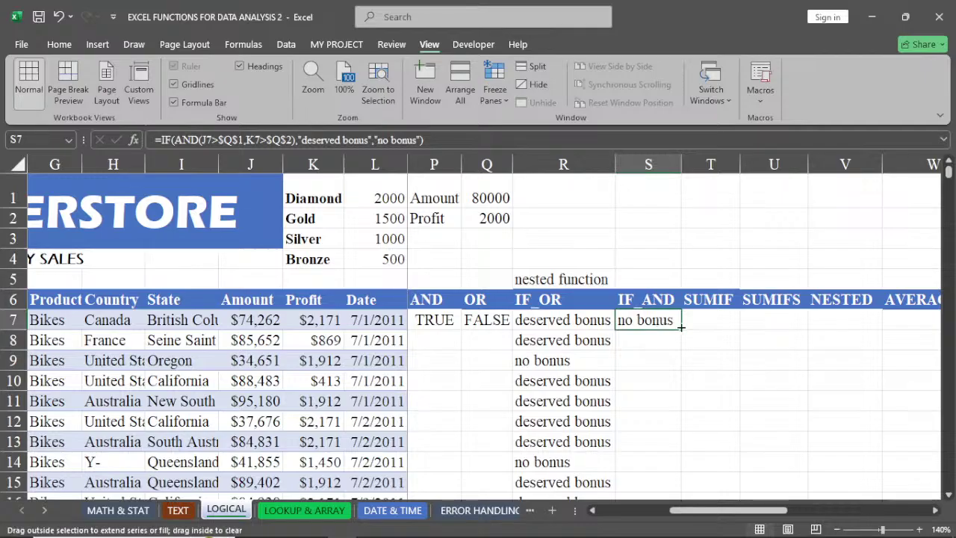
{"action": "double_click", "coordinate": [680, 326]}
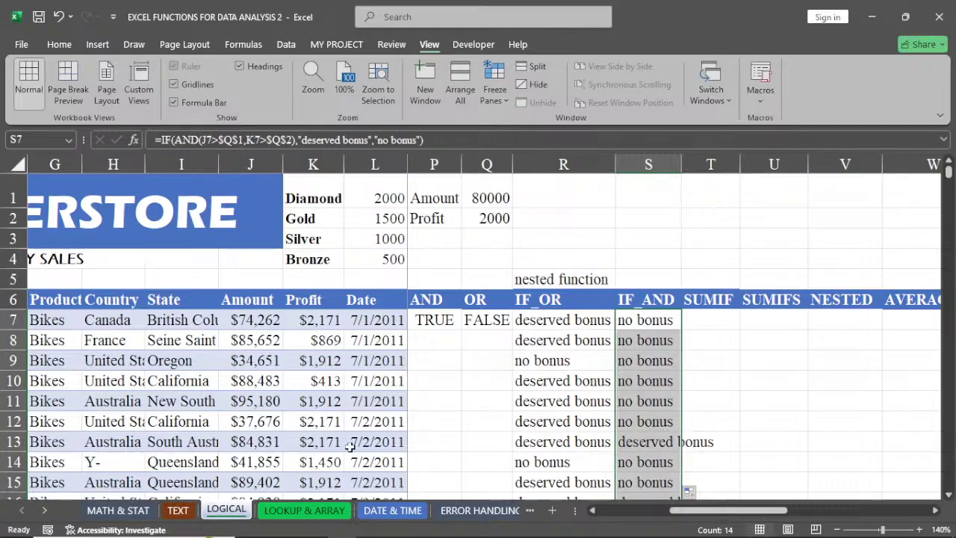
{"action": "left_click", "coordinate": [246, 442]}
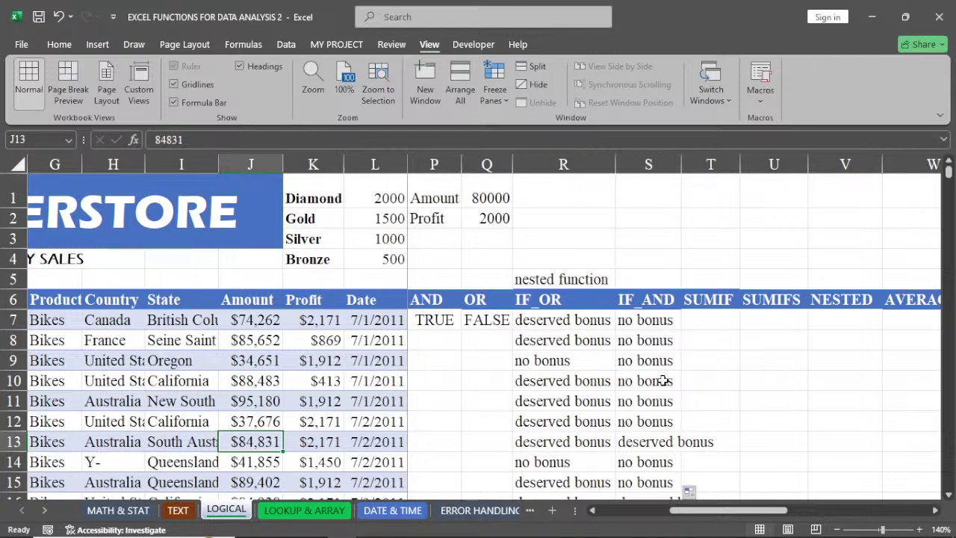
{"action": "double_click", "coordinate": [681, 164]}
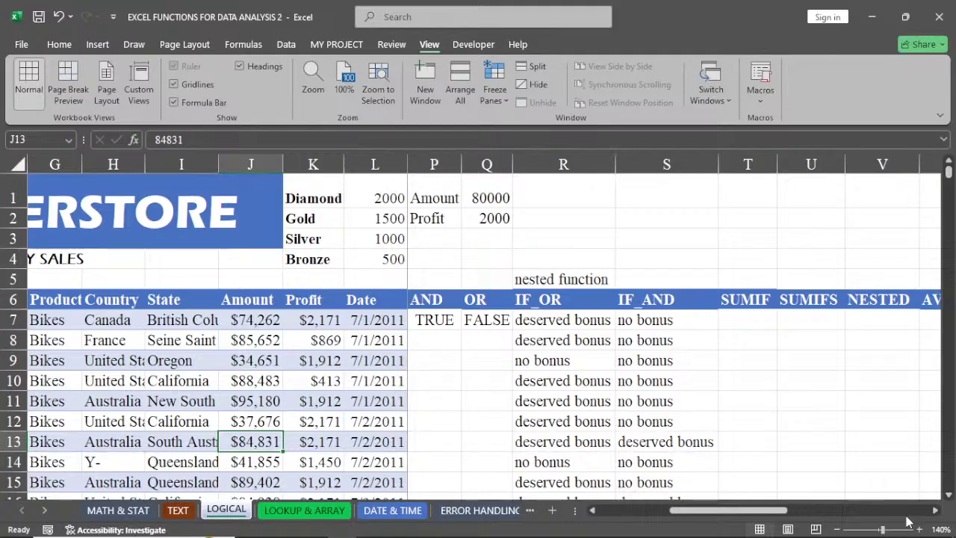
Select cell T7 under SUMIF and narrow column S to about the width of its IF_AND heading
{"action": "left_click", "coordinate": [935, 510]}
{"action": "left_click", "coordinate": [935, 510]}
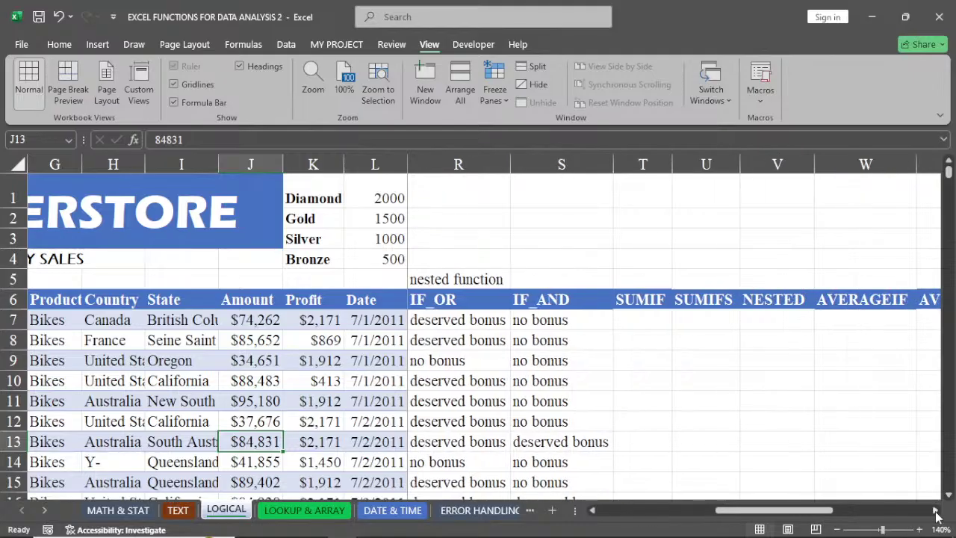
{"action": "left_click", "coordinate": [935, 510]}
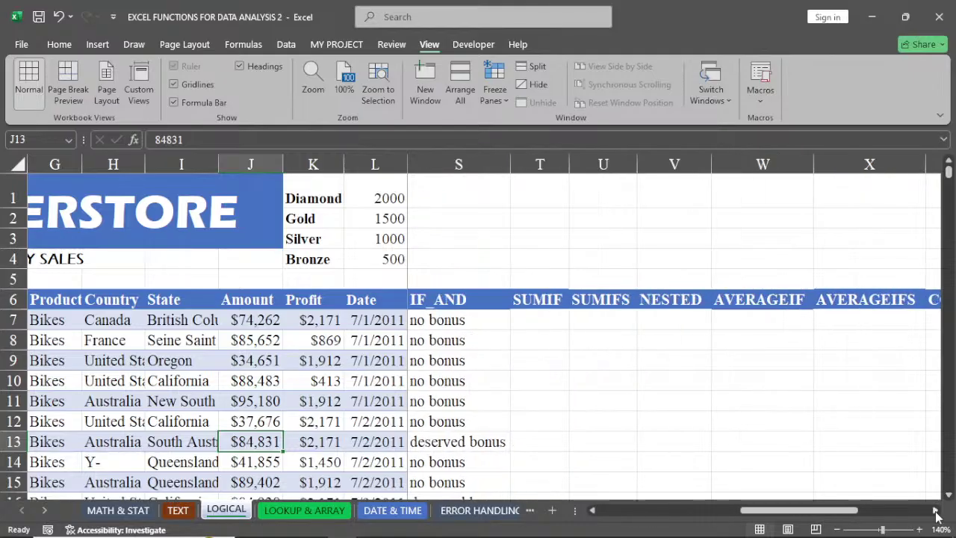
{"action": "left_click", "coordinate": [936, 512]}
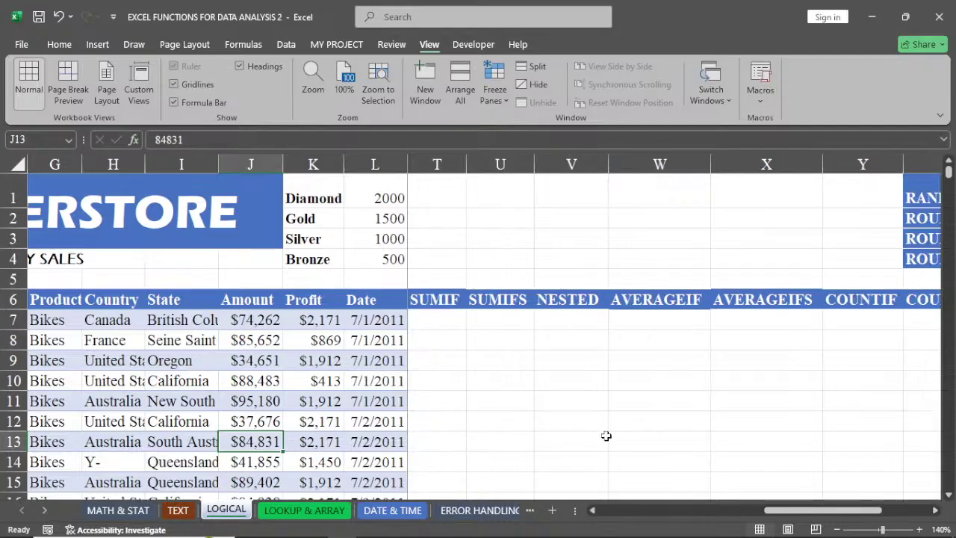
{"action": "left_click", "coordinate": [436, 320]}
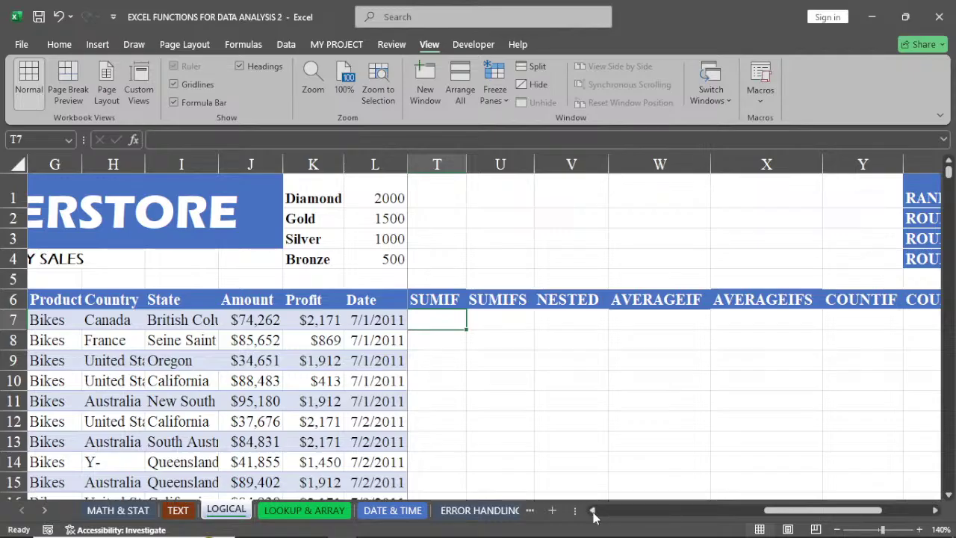
{"action": "left_click", "coordinate": [592, 510]}
{"action": "left_click_drag", "start_coordinate": [510, 165], "coordinate": [471, 179]}
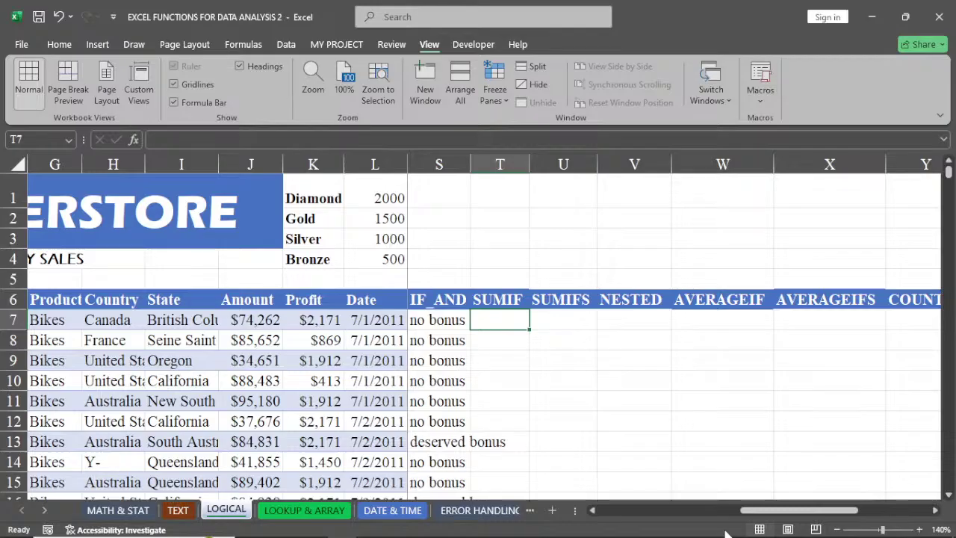
{"action": "left_click", "coordinate": [592, 511]}
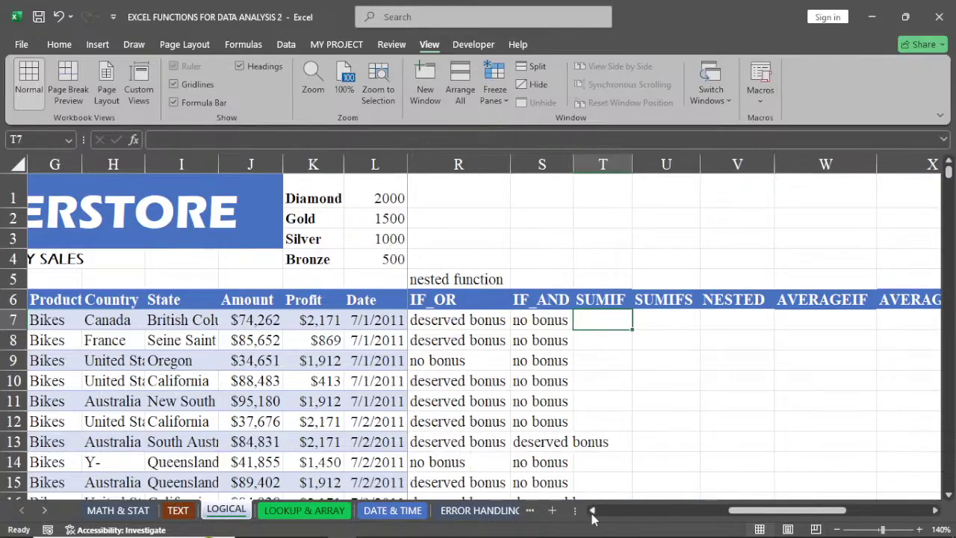
Fit column S's width to its contents under the IF_AND heading
{"action": "left_click", "coordinate": [937, 511]}
{"action": "left_click", "coordinate": [937, 511]}
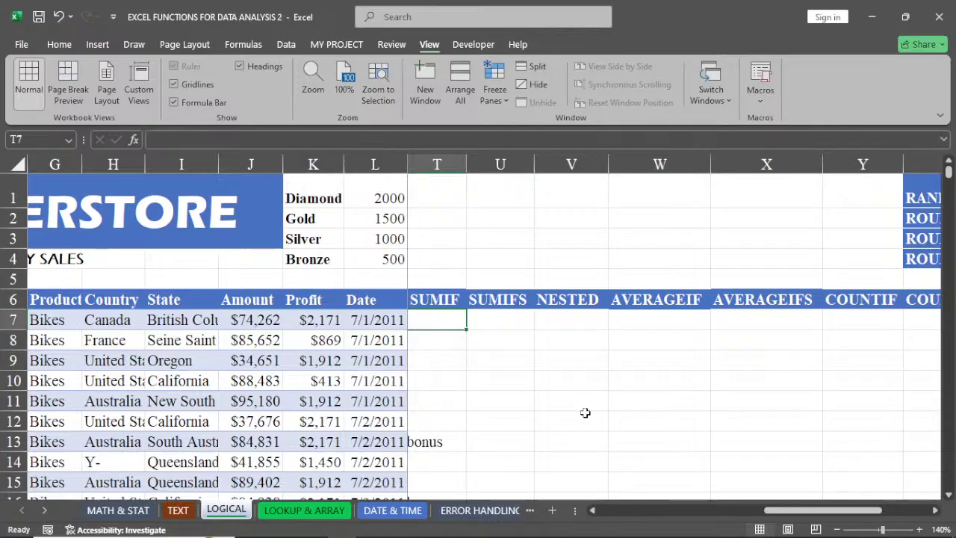
{"action": "left_click", "coordinate": [591, 510]}
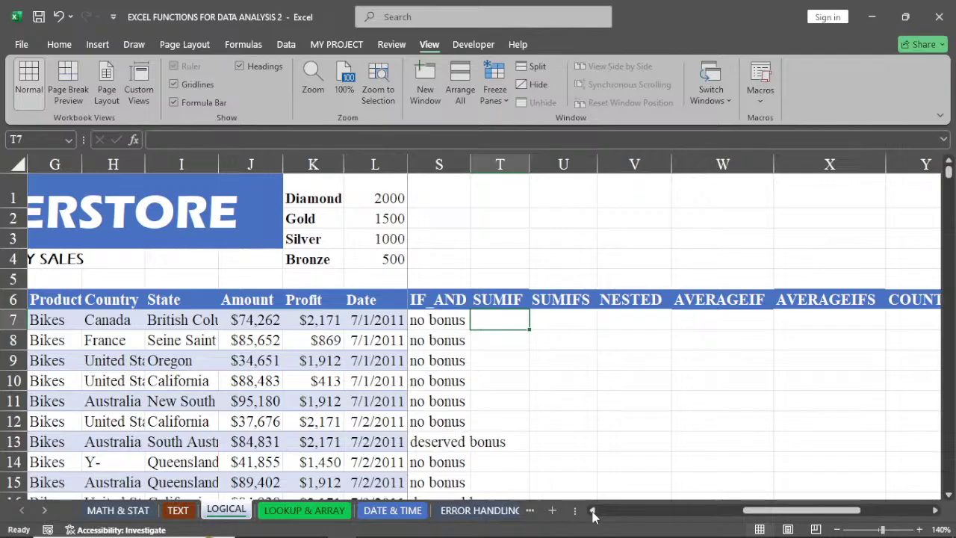
{"action": "double_click", "coordinate": [471, 164]}
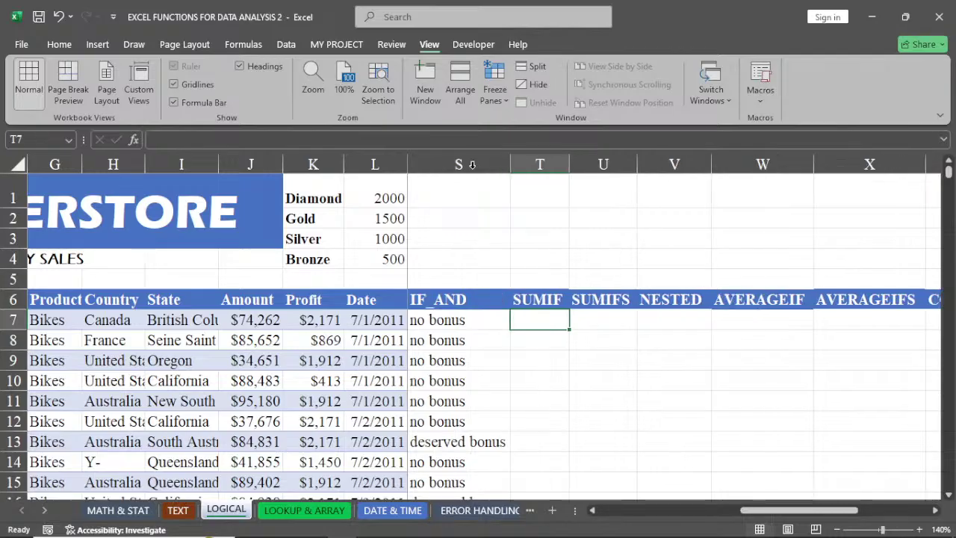
{"action": "left_click", "coordinate": [935, 511]}
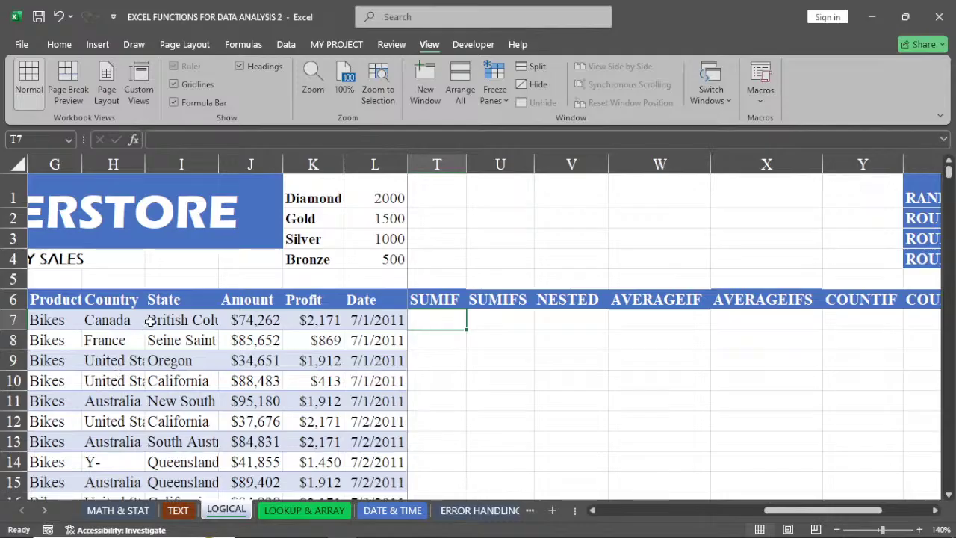
Widen the Country column H slightly and select the California cell I10 in the State column
{"action": "left_click_drag", "start_coordinate": [145, 165], "coordinate": [153, 167]}
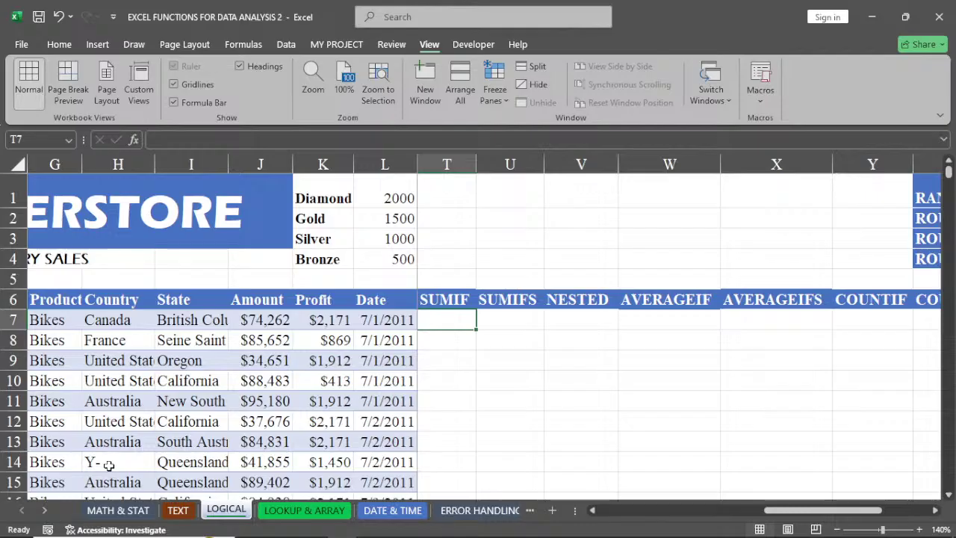
{"action": "left_click", "coordinate": [118, 468]}
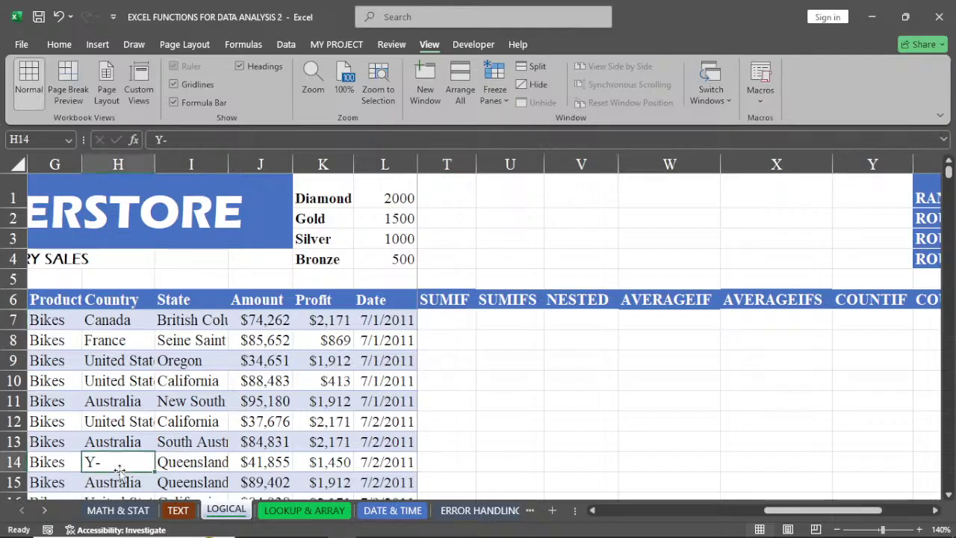
{"action": "left_click", "coordinate": [173, 384]}
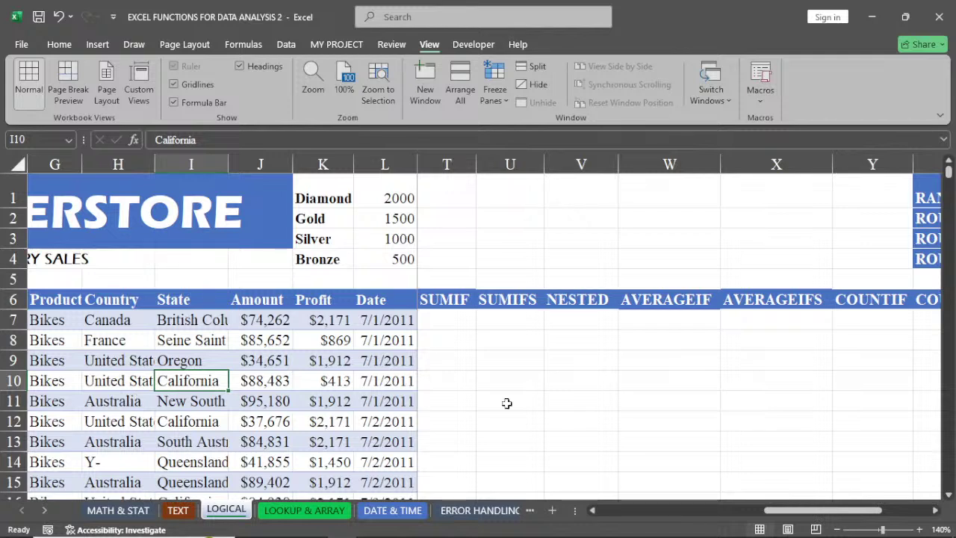
{"action": "left_click", "coordinate": [585, 216]}
{"action": "type", "text": "="}
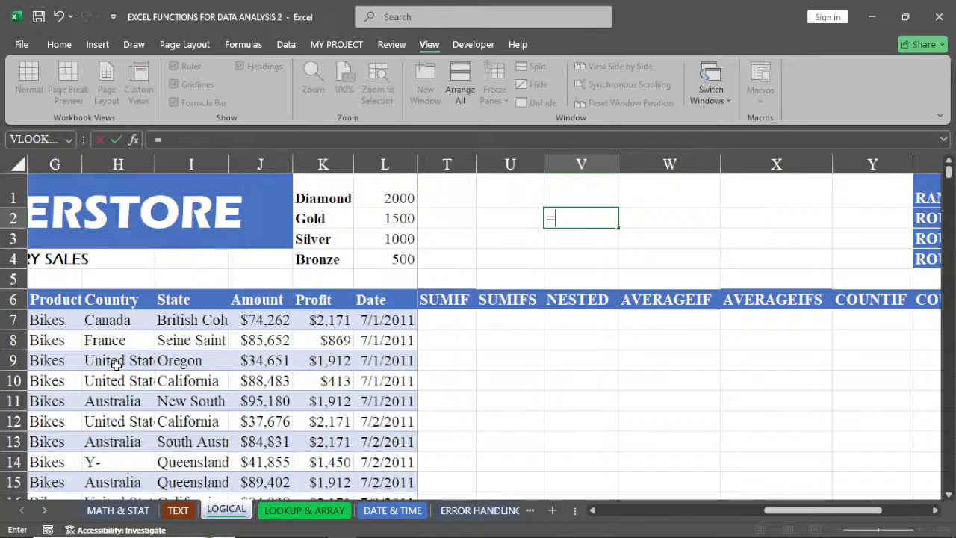
{"action": "left_click", "coordinate": [331, 361]}
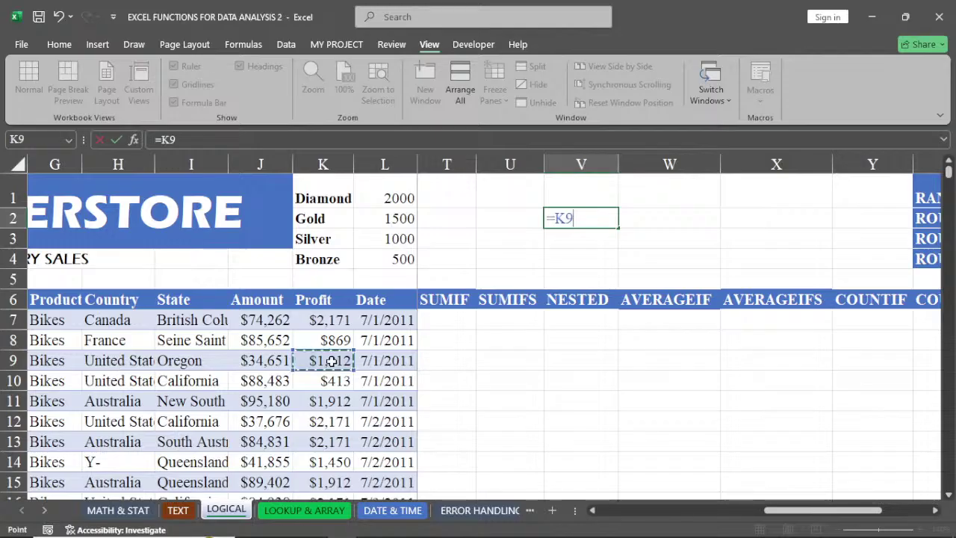
{"action": "type", "text": "+"}
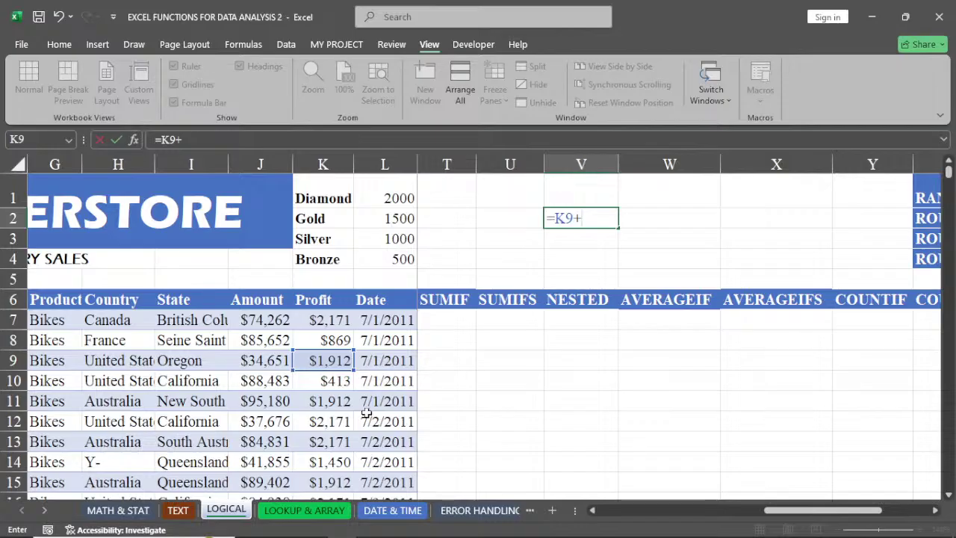
{"action": "left_click", "coordinate": [334, 423]}
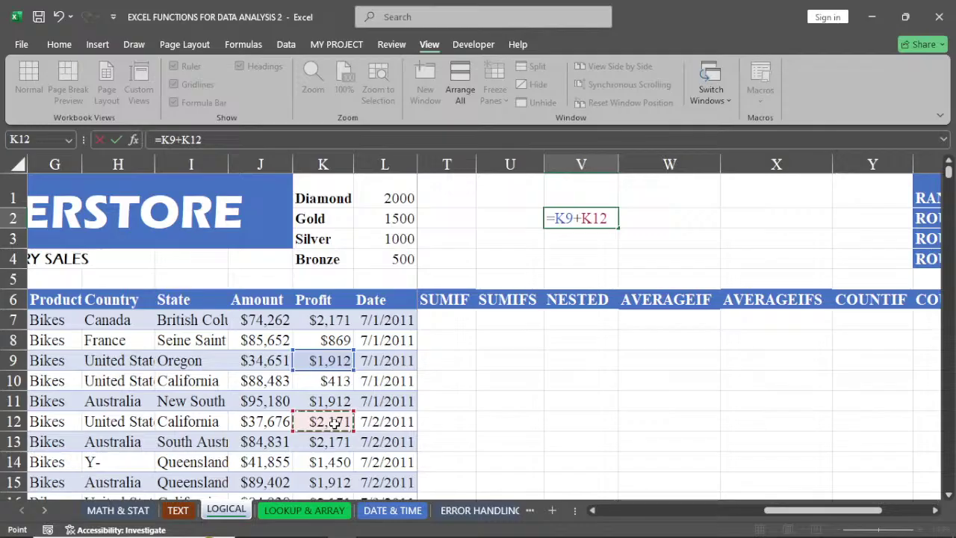
{"action": "type", "text": "+"}
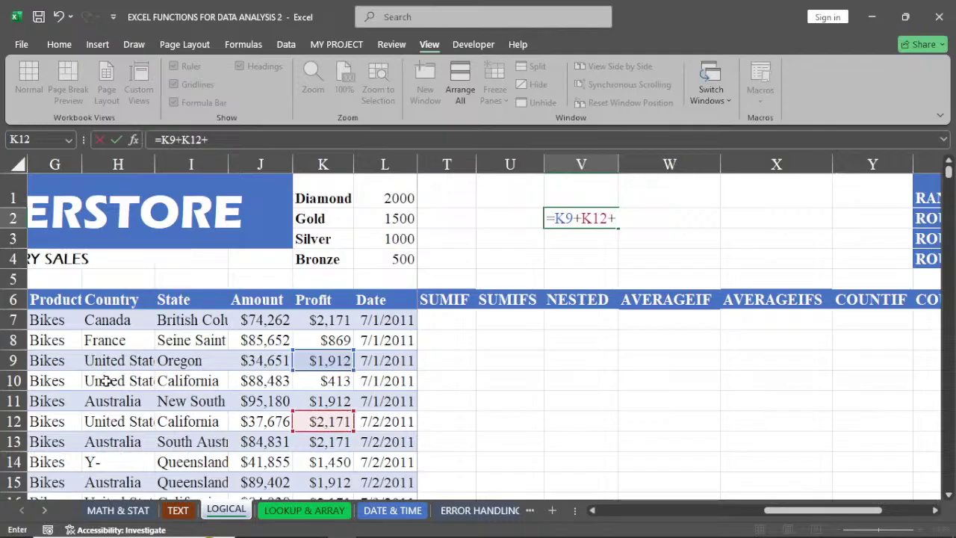
{"action": "left_click", "coordinate": [949, 497]}
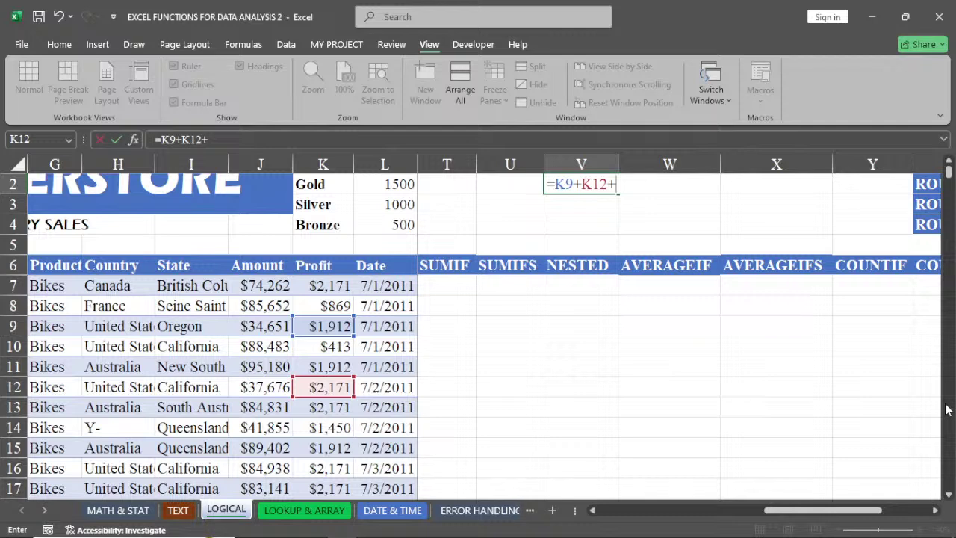
{"action": "left_click", "coordinate": [949, 162]}
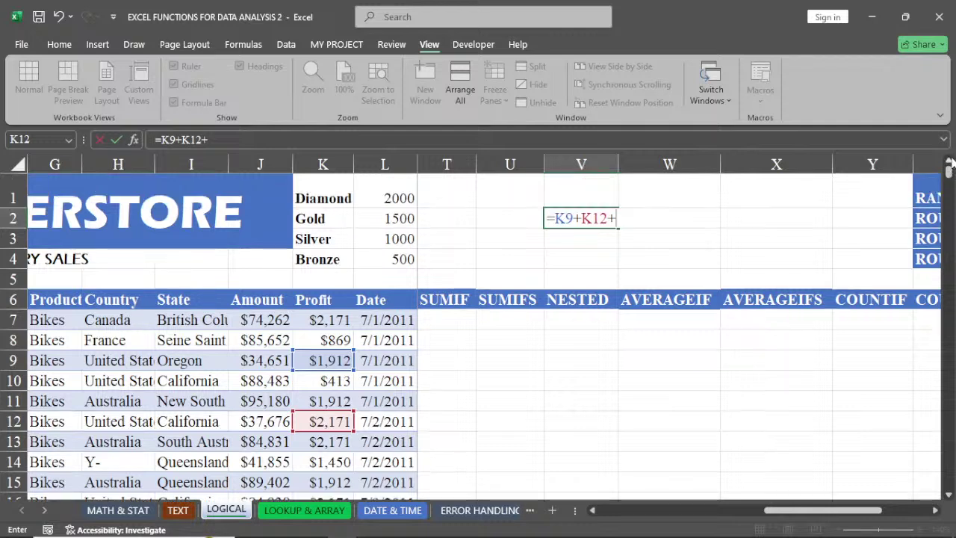
{"action": "key", "text": "BackSpace"}
{"action": "key", "text": "BackSpace"}
{"action": "key", "text": "BackSpace"}
{"action": "key", "text": "BackSpace"}
{"action": "key", "text": "BackSpace"}
{"action": "key", "text": "BackSpace"}
{"action": "key", "text": "BackSpace"}
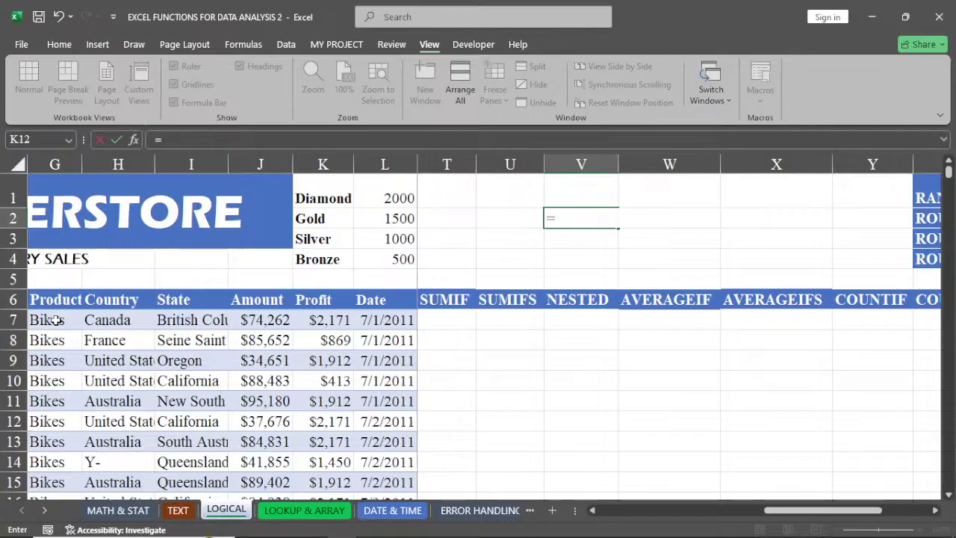
{"action": "left_click_drag", "start_coordinate": [260, 164], "coordinate": [80, 166]}
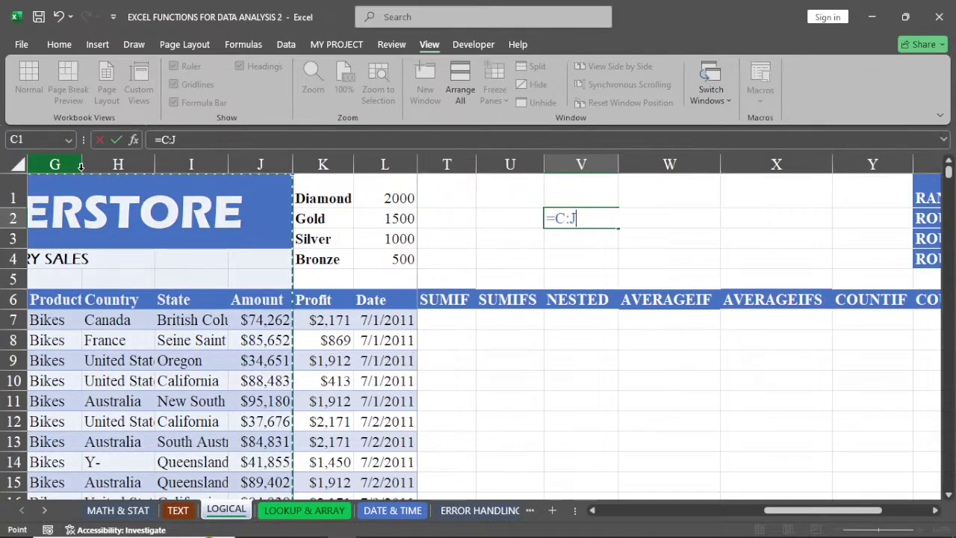
{"action": "key", "text": "BackSpace"}
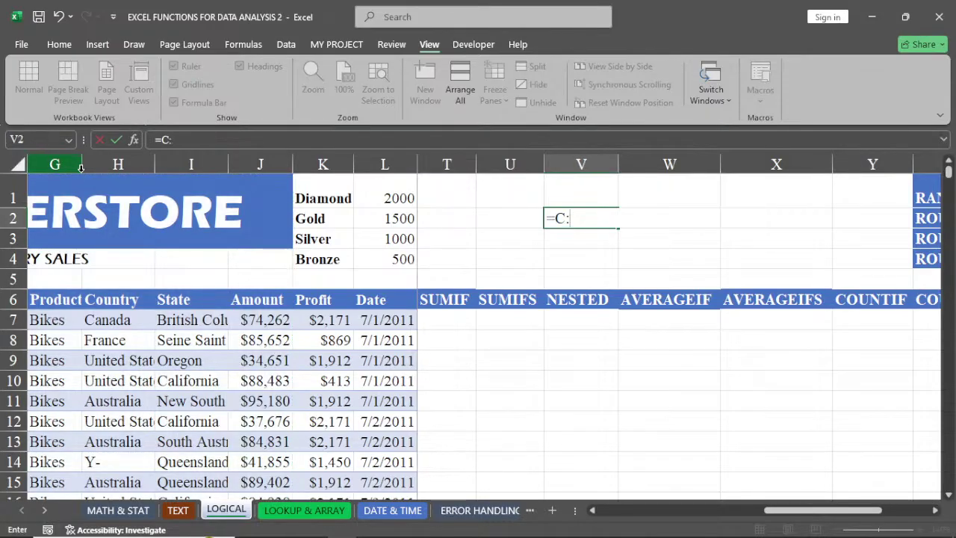
{"action": "key", "text": "Escape"}
Widen the Product Category column G enough to show most of its heading
{"action": "left_click", "coordinate": [79, 168]}
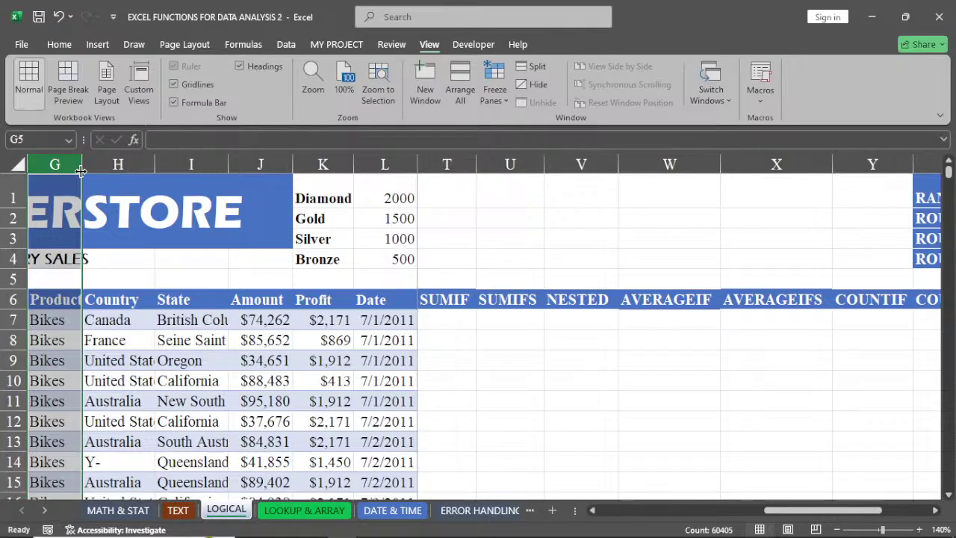
{"action": "double_click", "coordinate": [81, 167]}
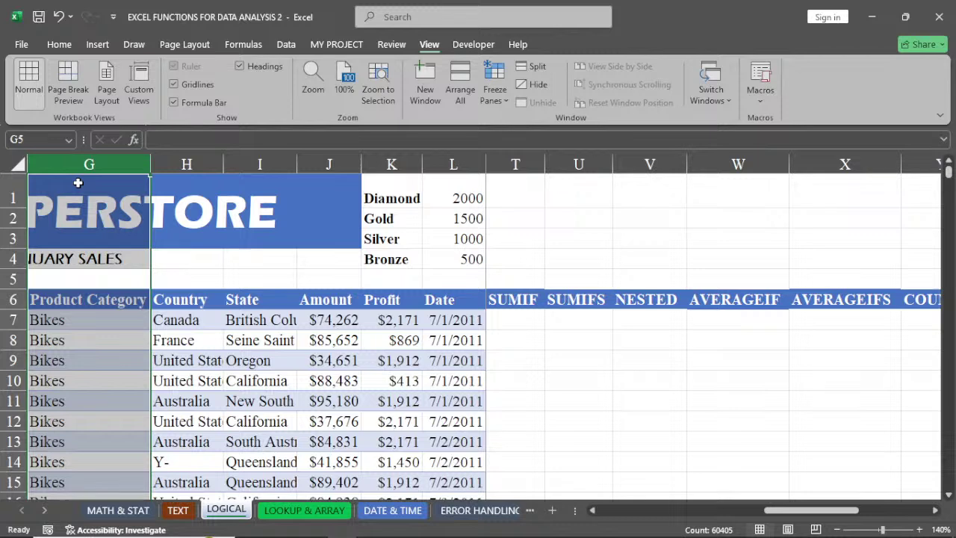
{"action": "left_click_drag", "start_coordinate": [150, 165], "coordinate": [110, 183]}
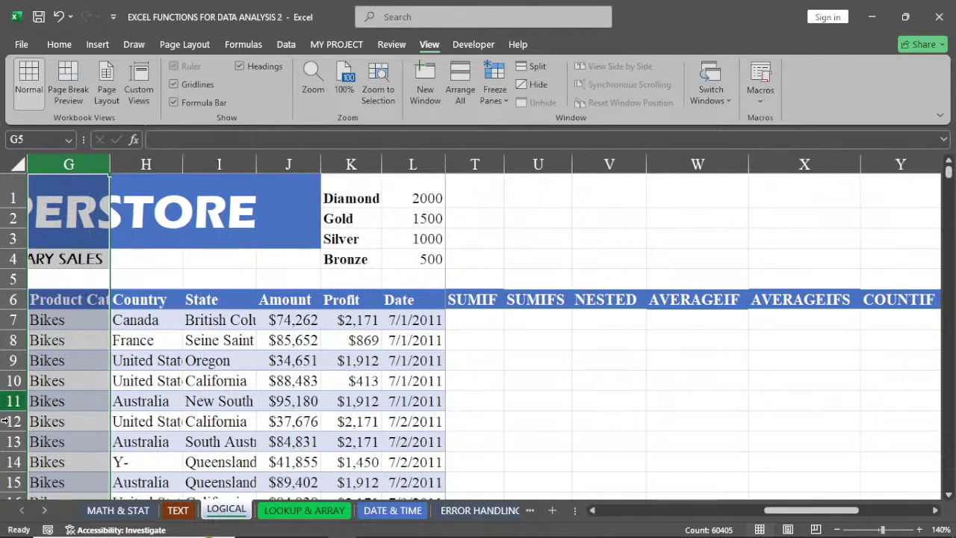
Start a SUMIF formula in U2 with the Country cells H7:H60404 as its range argument
{"action": "left_click", "coordinate": [538, 221]}
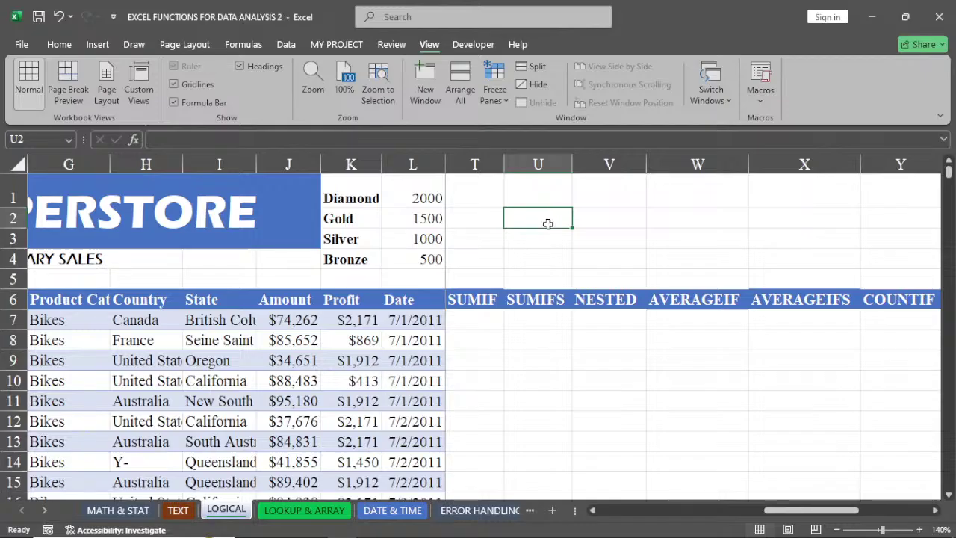
{"action": "type", "text": "=s"}
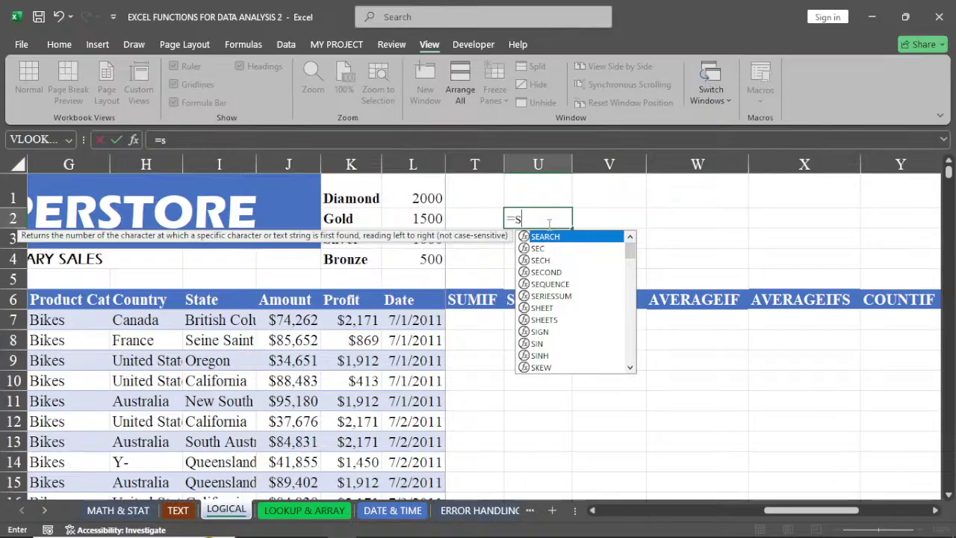
{"action": "type", "text": "u"}
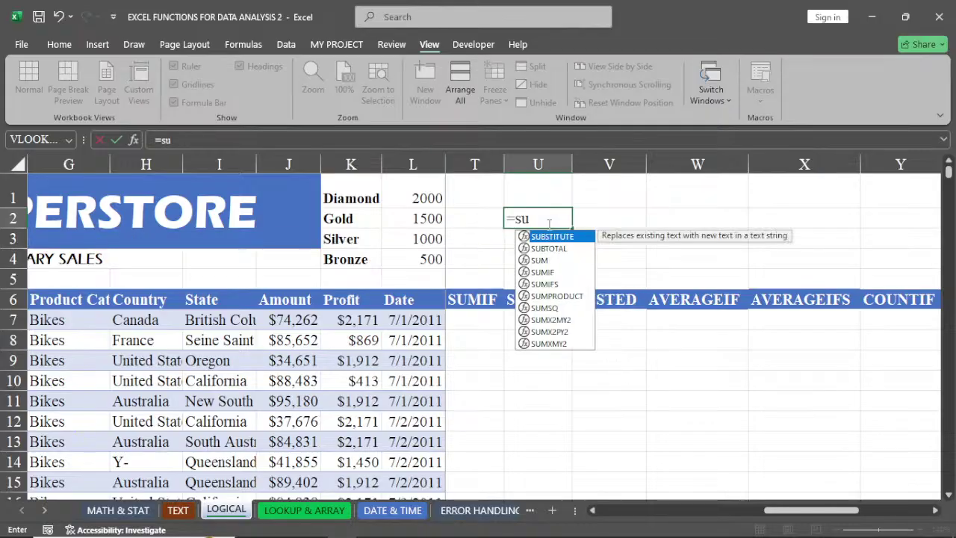
{"action": "double_click", "coordinate": [544, 272]}
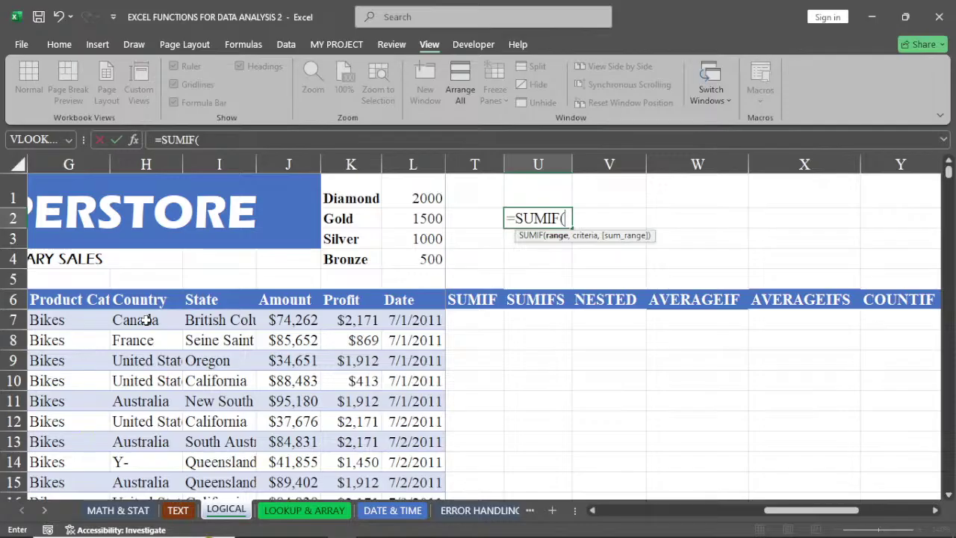
{"action": "left_click", "coordinate": [146, 320]}
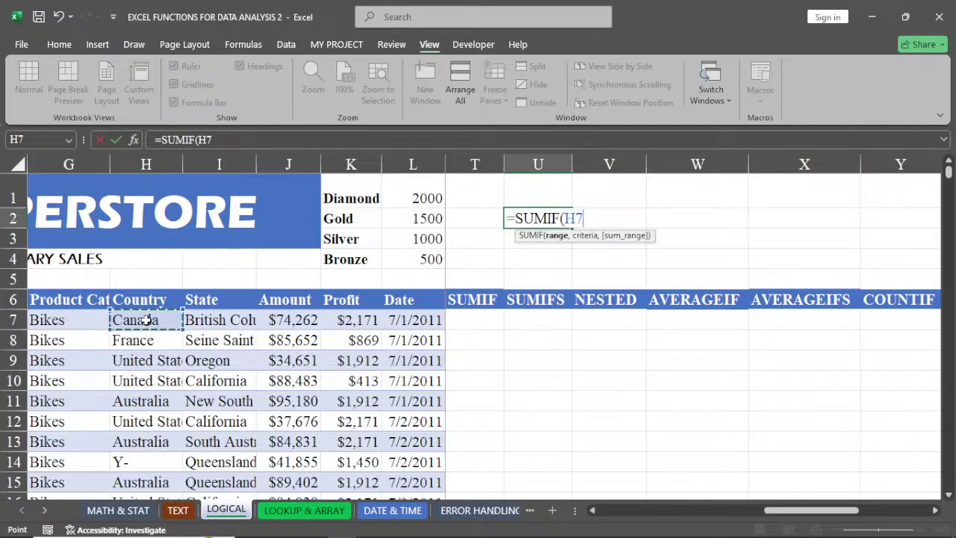
{"action": "key", "text": "ctrl+shift+Down"}
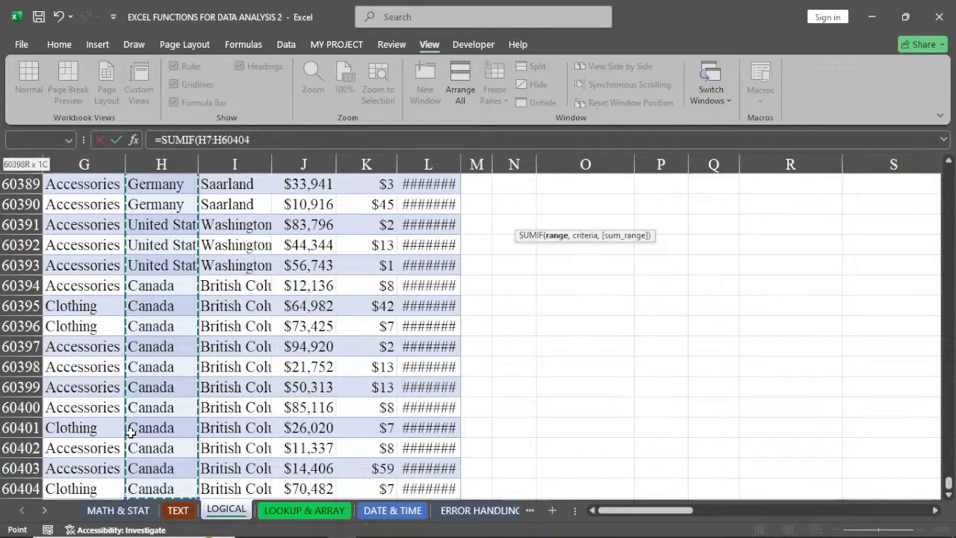
{"action": "key", "text": "ctrl+BackSpace"}
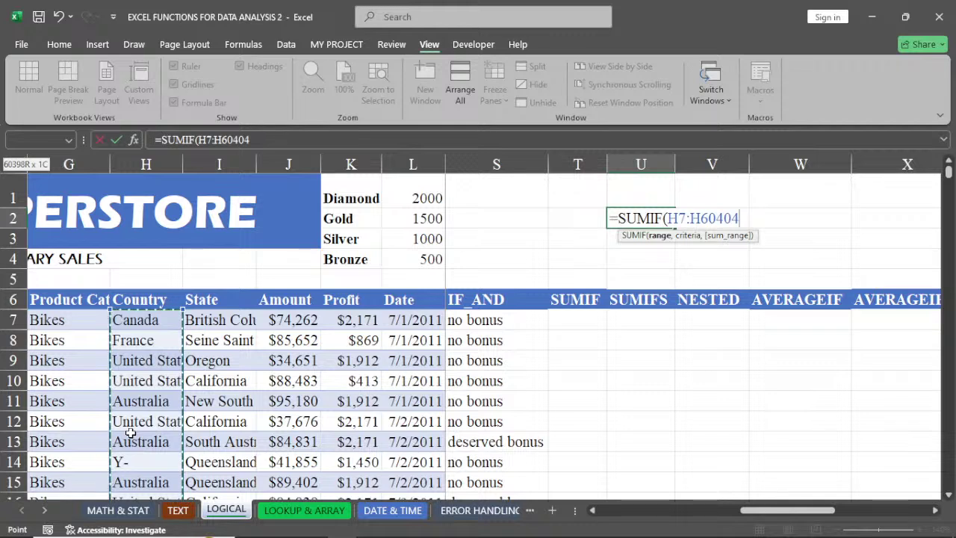
{"action": "type", "text": ","}
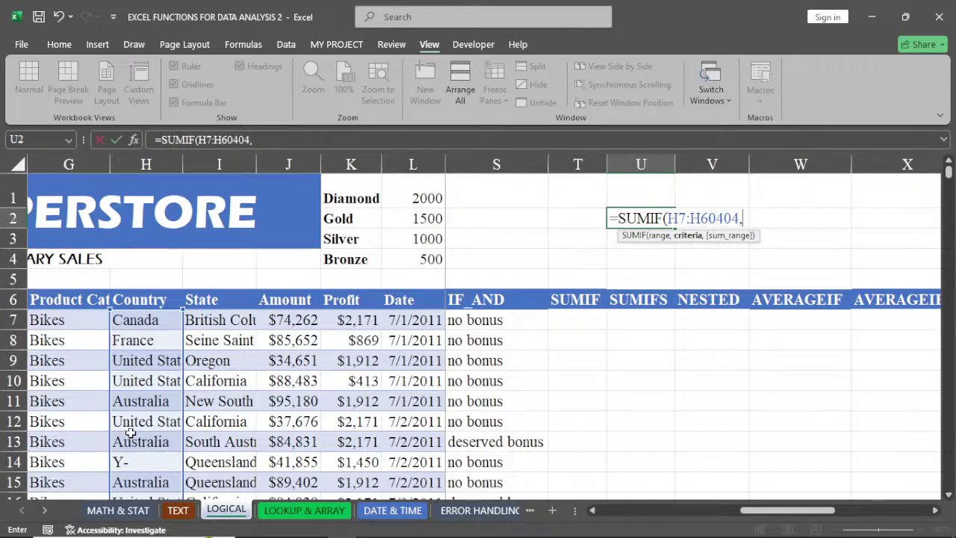
{"action": "type", "text": "\""}
{"action": "key", "text": "Return"}
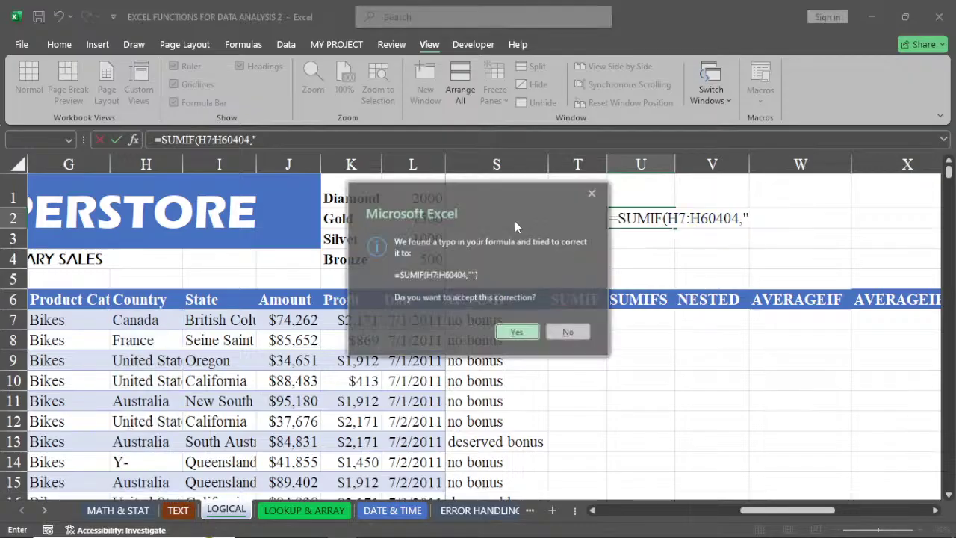
{"action": "left_click", "coordinate": [592, 193]}
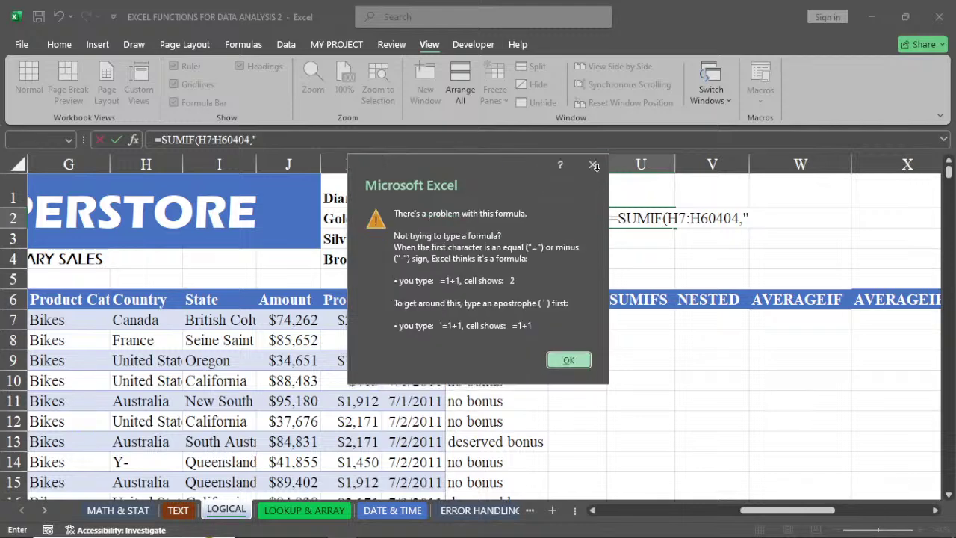
{"action": "left_click", "coordinate": [595, 167]}
{"action": "key", "text": "BackSpace"}
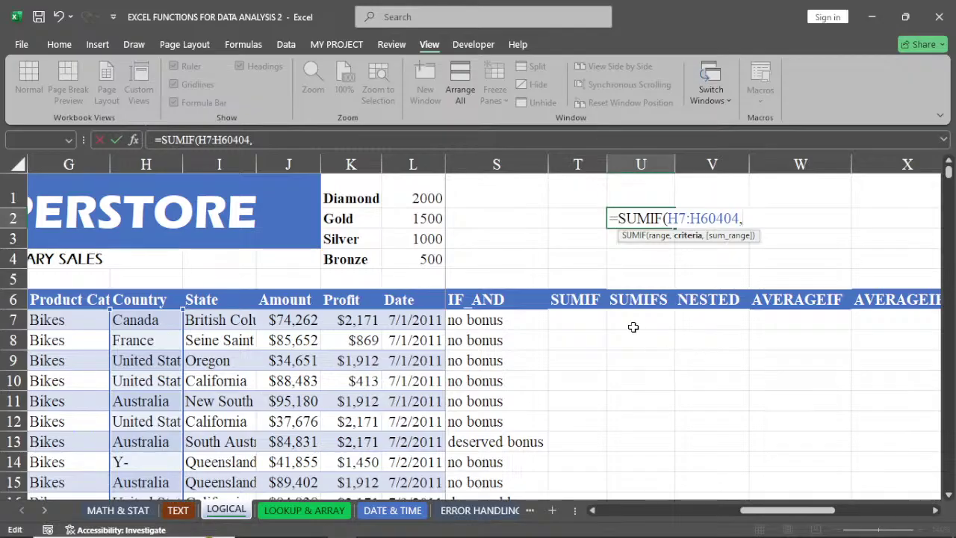
Complete the SUMIF formula in U2 with S2 as the criteria and the Profit cells K7:K60404 as the sum range
{"action": "left_click", "coordinate": [511, 220]}
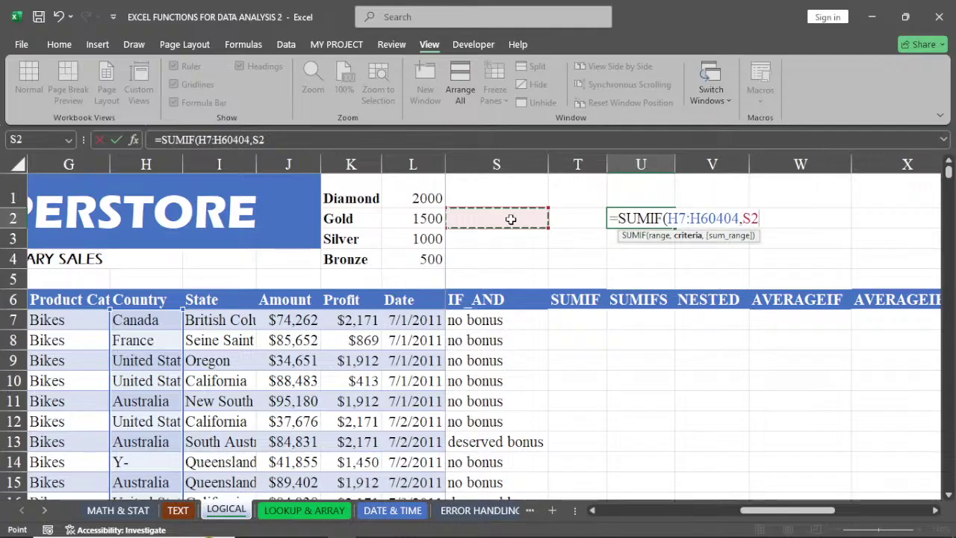
{"action": "type", "text": ","}
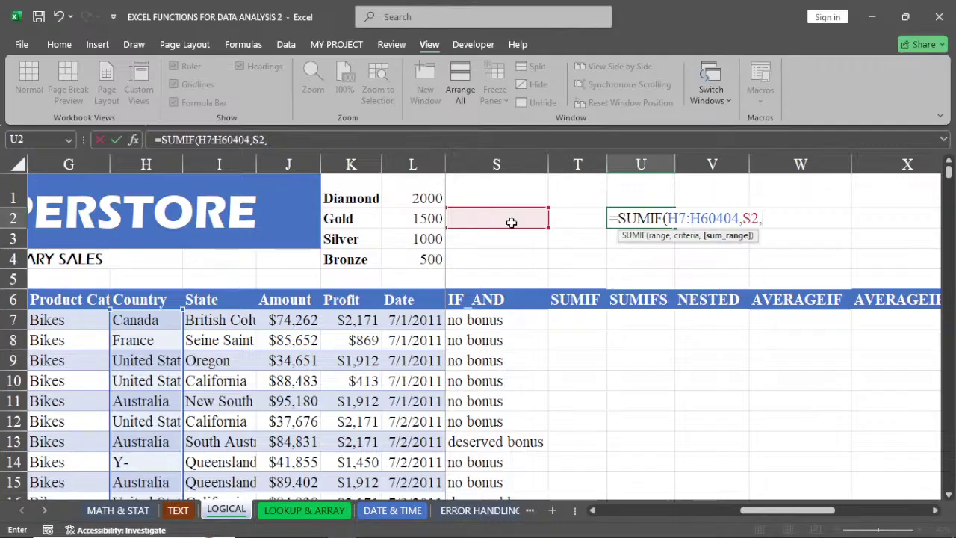
{"action": "left_click", "coordinate": [353, 320]}
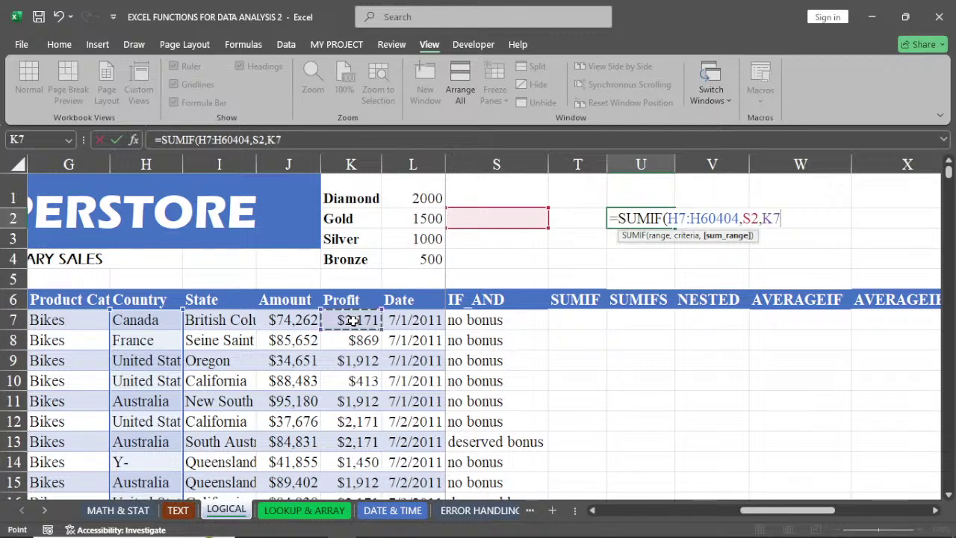
{"action": "key", "text": "ctrl+shift+Down"}
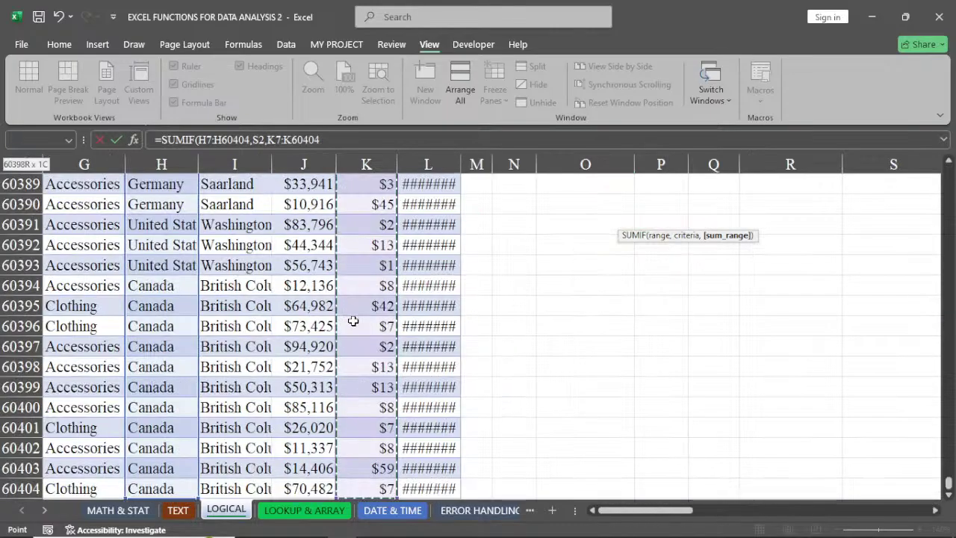
{"action": "key", "text": "ctrl+BackSpace"}
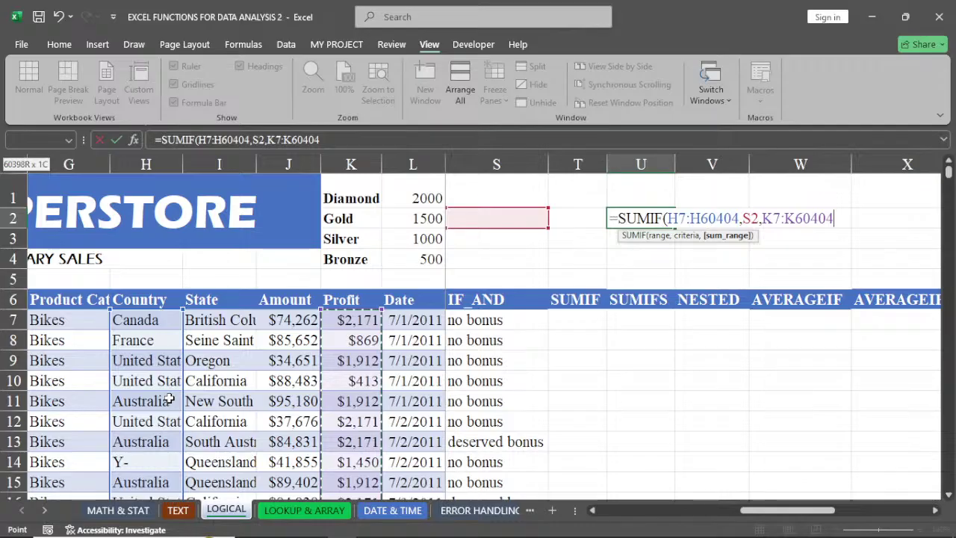
{"action": "key", "text": "Return"}
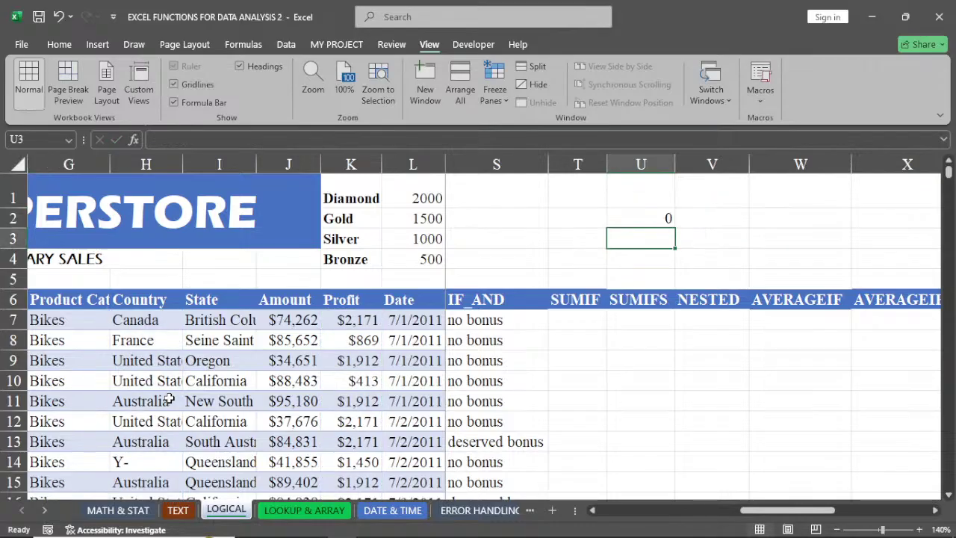
Narrow the Country column H very slightly and enter united states in the criteria cell S2
{"action": "left_click", "coordinate": [507, 220]}
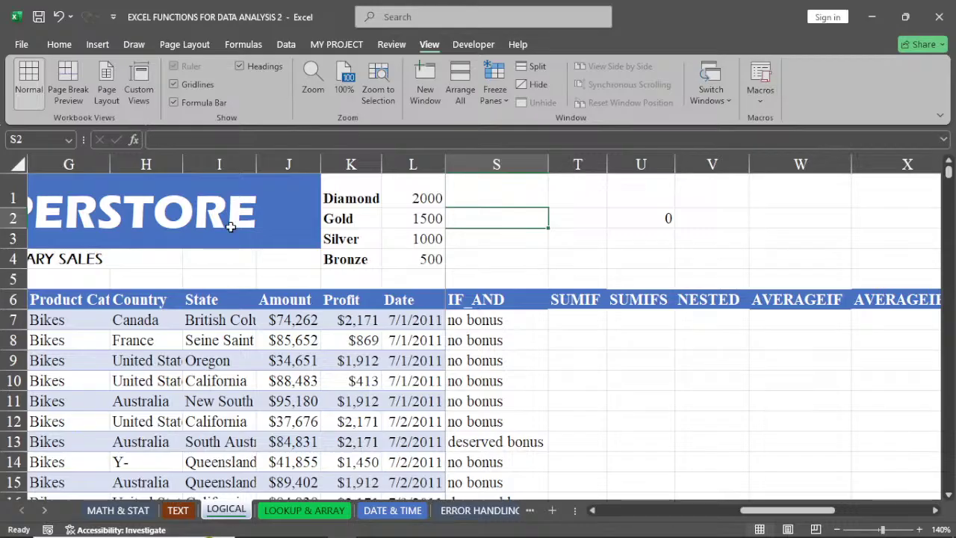
{"action": "mouse_move", "coordinate": [182, 166]}
{"action": "left_mouse_down"}
{"action": "mouse_move", "coordinate": [212, 173]}
{"action": "mouse_move", "coordinate": [181, 165]}
{"action": "left_mouse_up"}
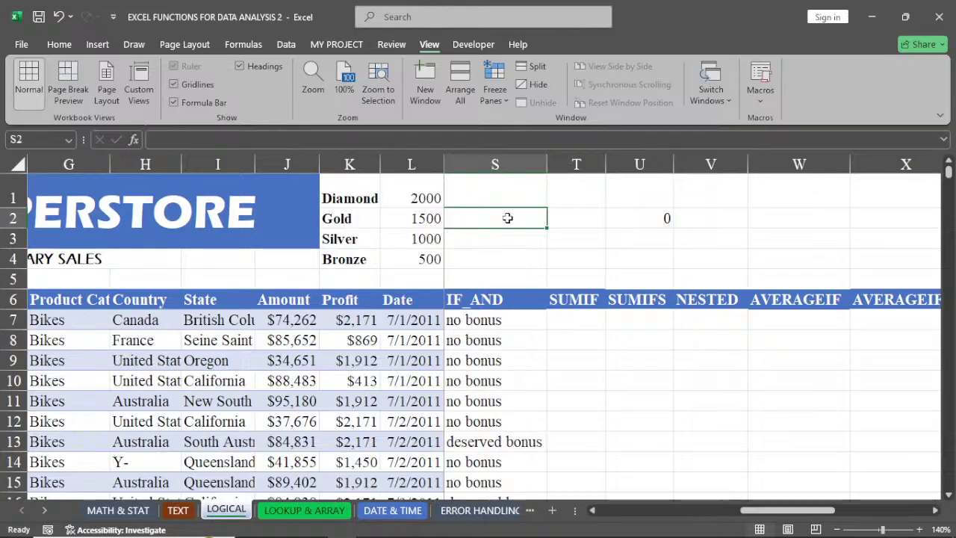
{"action": "type", "text": "united stat"}
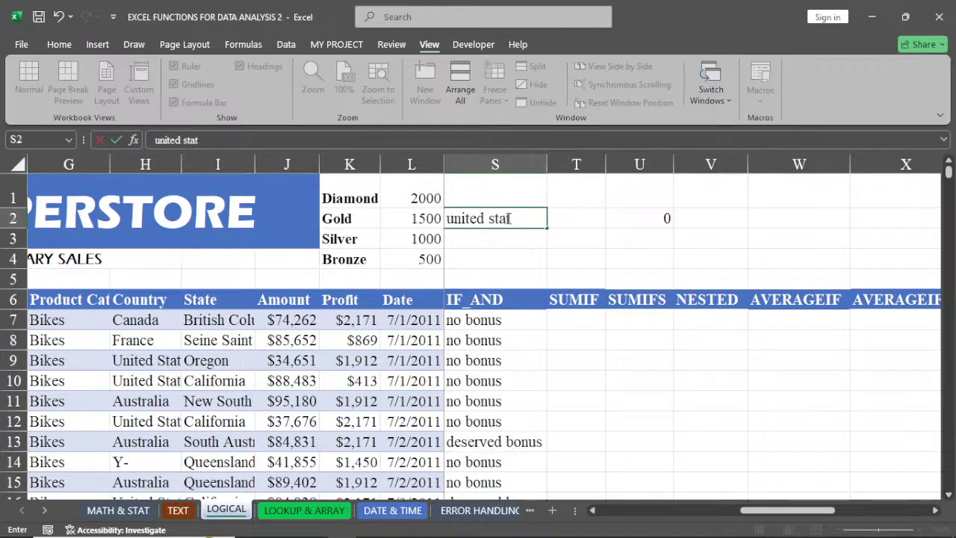
{"action": "type", "text": "es"}
{"action": "key", "text": "Return"}
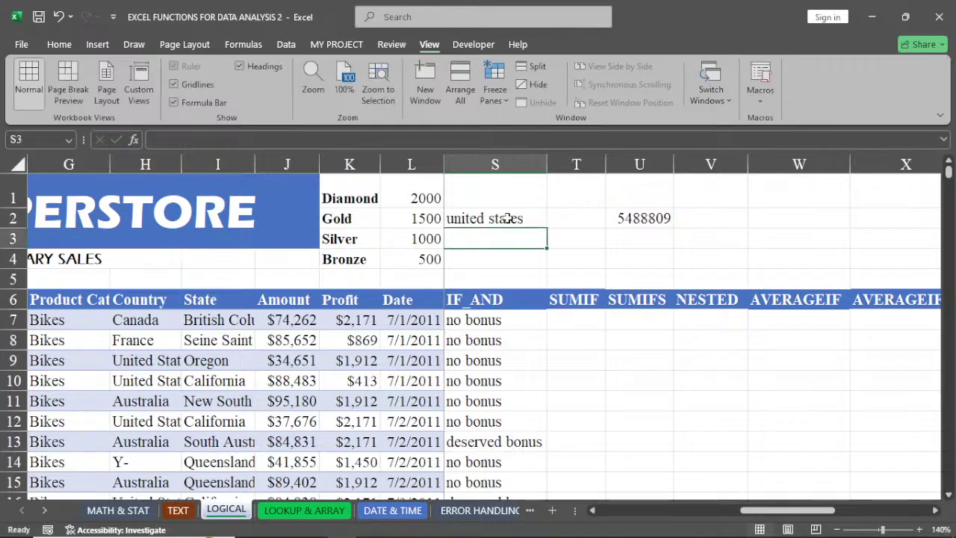
Apply the Accounting number format to the SUMIF result in U2
{"action": "left_click", "coordinate": [648, 218]}
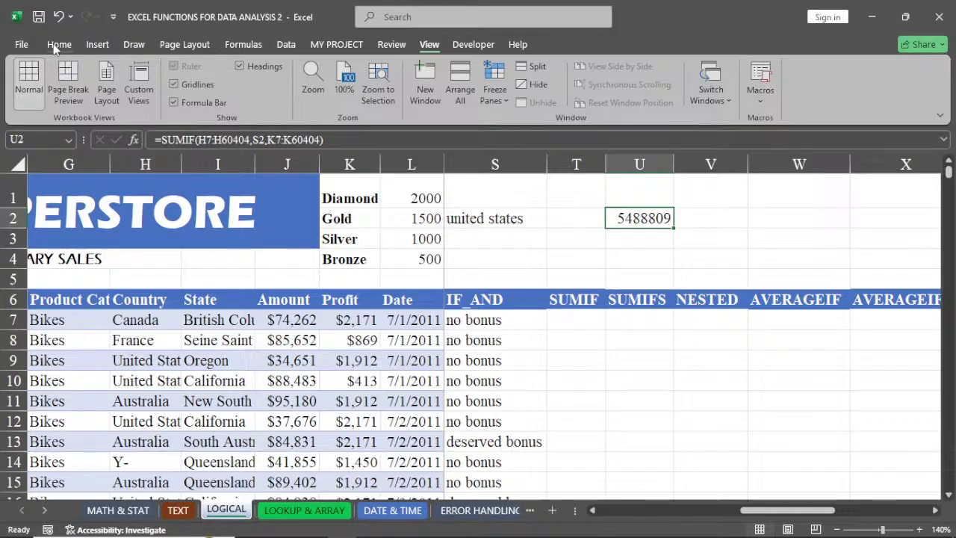
{"action": "left_click", "coordinate": [59, 44]}
{"action": "left_click", "coordinate": [405, 93]}
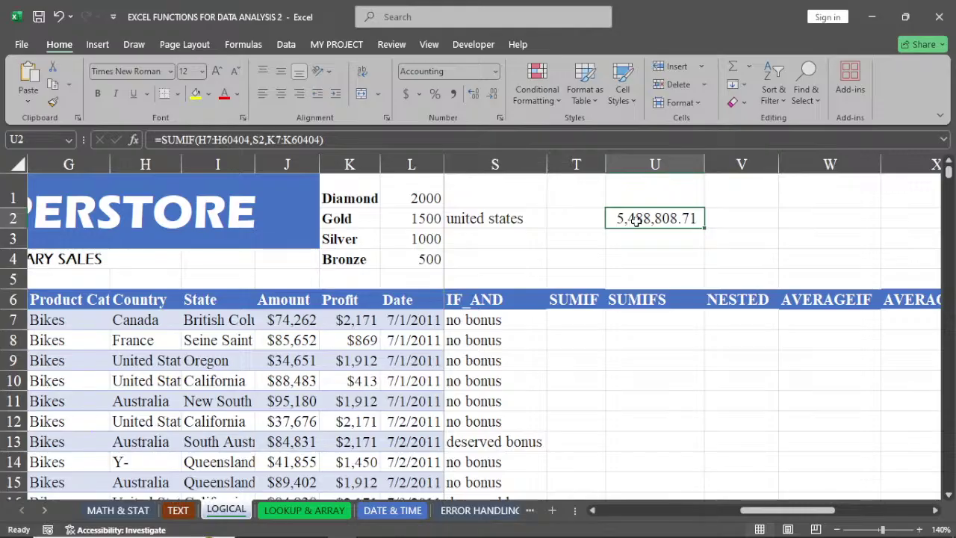
Give the criteria cell S2 a black fill with white text
{"action": "left_click", "coordinate": [476, 219]}
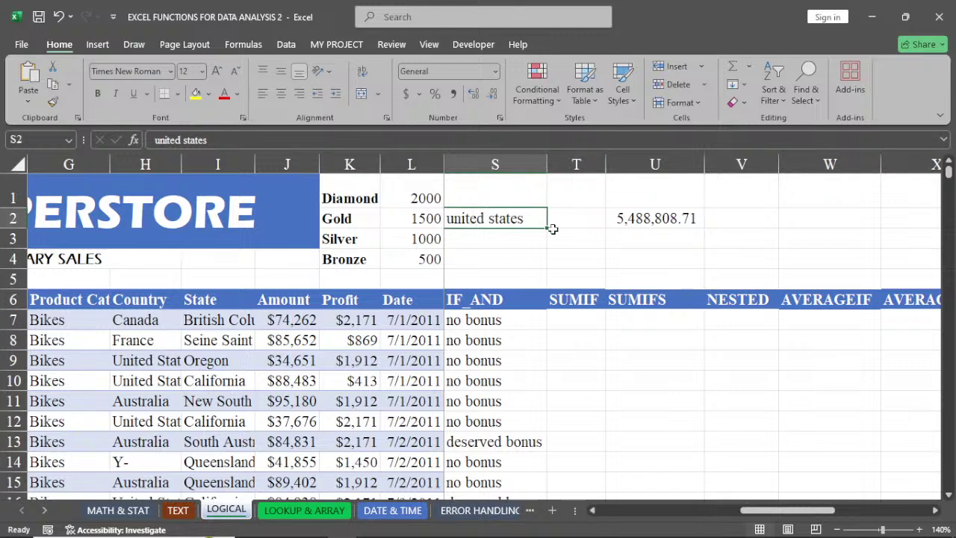
{"action": "left_click", "coordinate": [195, 94]}
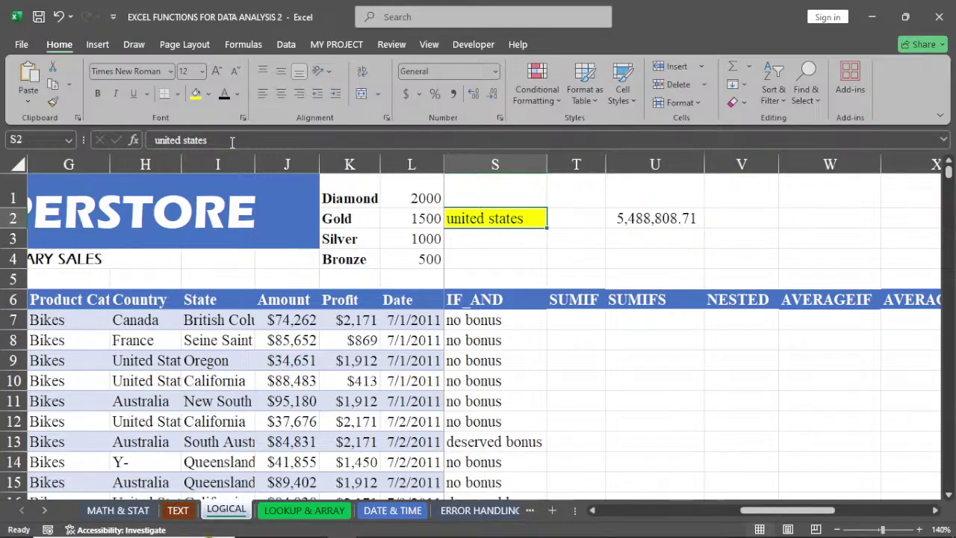
{"action": "left_click", "coordinate": [236, 95]}
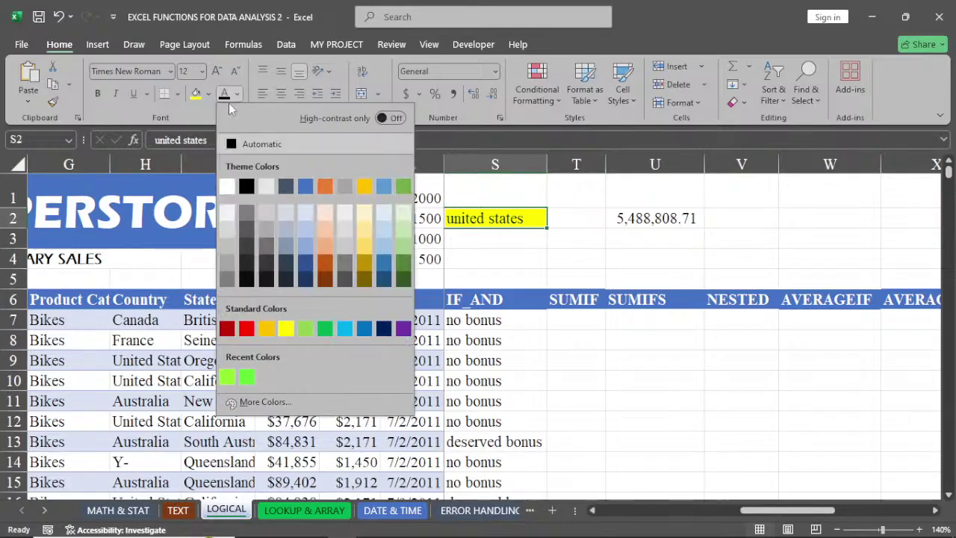
{"action": "left_click", "coordinate": [227, 186]}
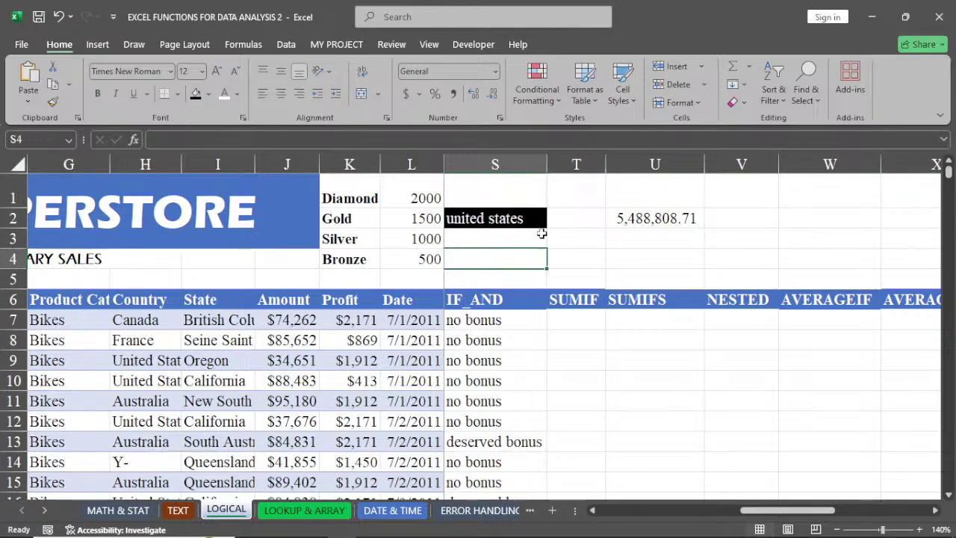
Check the SUMIF cell U2 and change the criteria country in S2 to FRANCE
{"action": "left_click", "coordinate": [663, 220]}
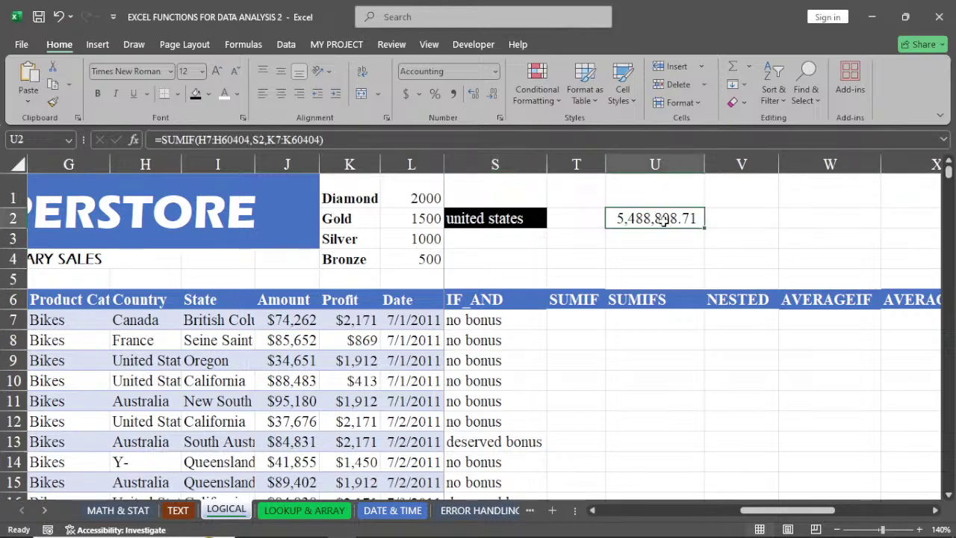
{"action": "left_click", "coordinate": [520, 217]}
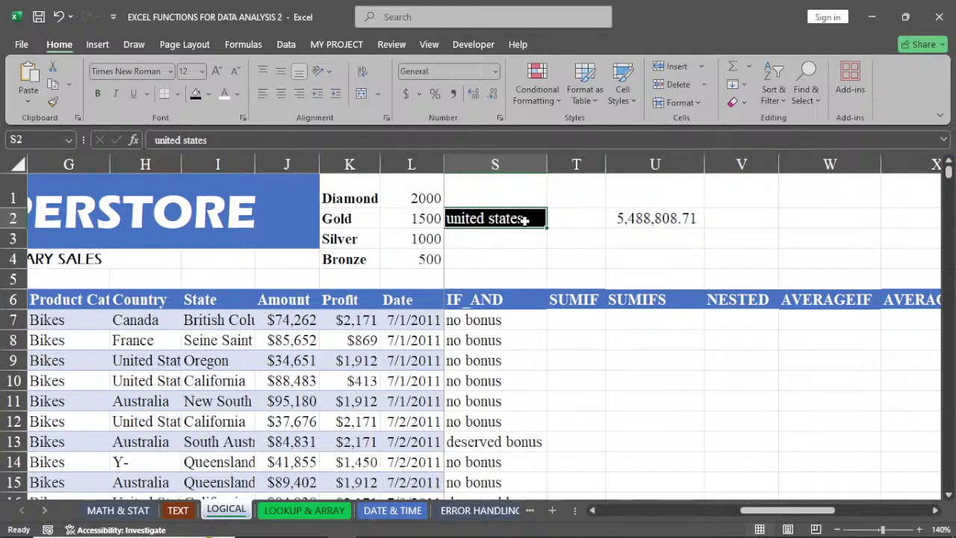
{"action": "type", "text": "FRANCE"}
{"action": "key", "text": "Return"}
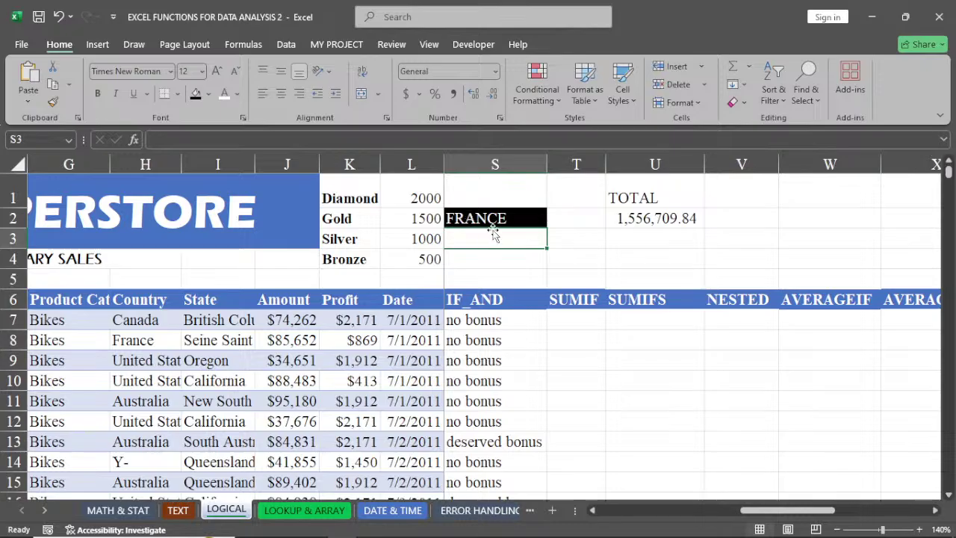
Replace the criteria country in S2 with AUSTRALIA
{"action": "left_click", "coordinate": [494, 216]}
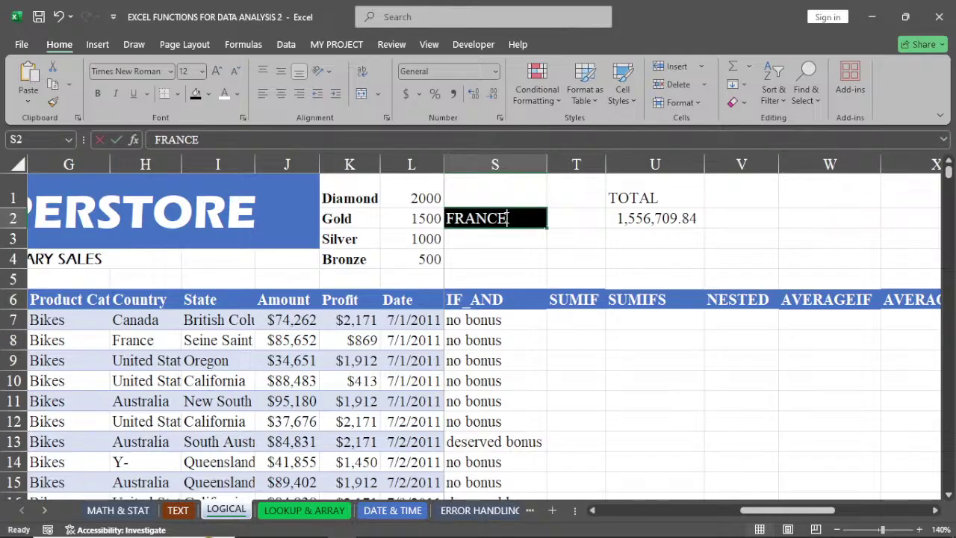
{"action": "type", "text": "AUST"}
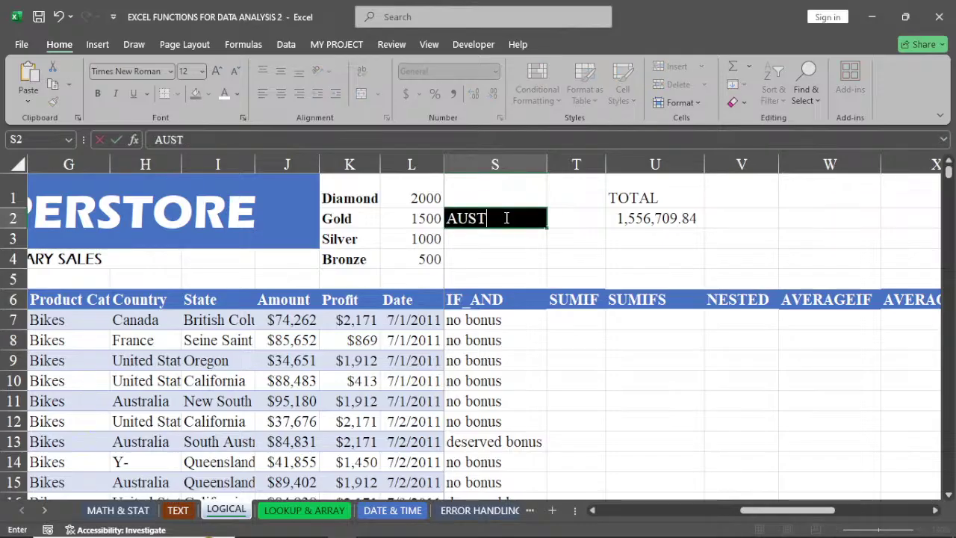
{"action": "type", "text": "RALIA"}
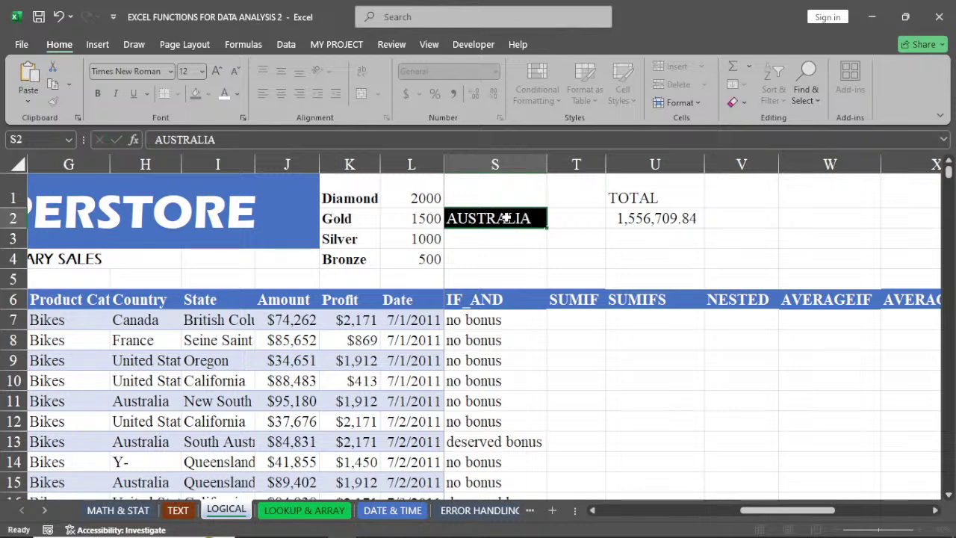
{"action": "key", "text": "Return"}
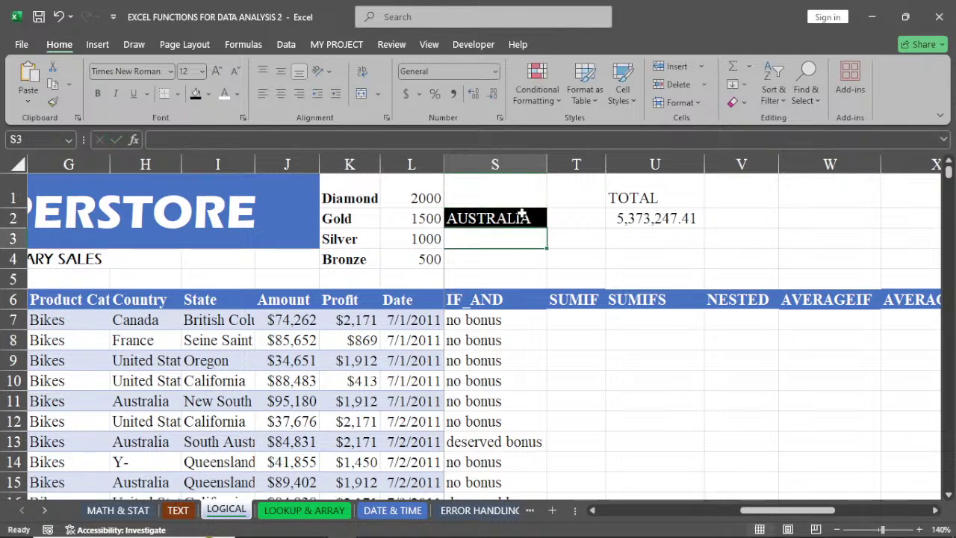
Edit the SUMIF formula in U2 so its criteria is the text "UNITED STATES" instead of the S2 reference
{"action": "left_click", "coordinate": [640, 218]}
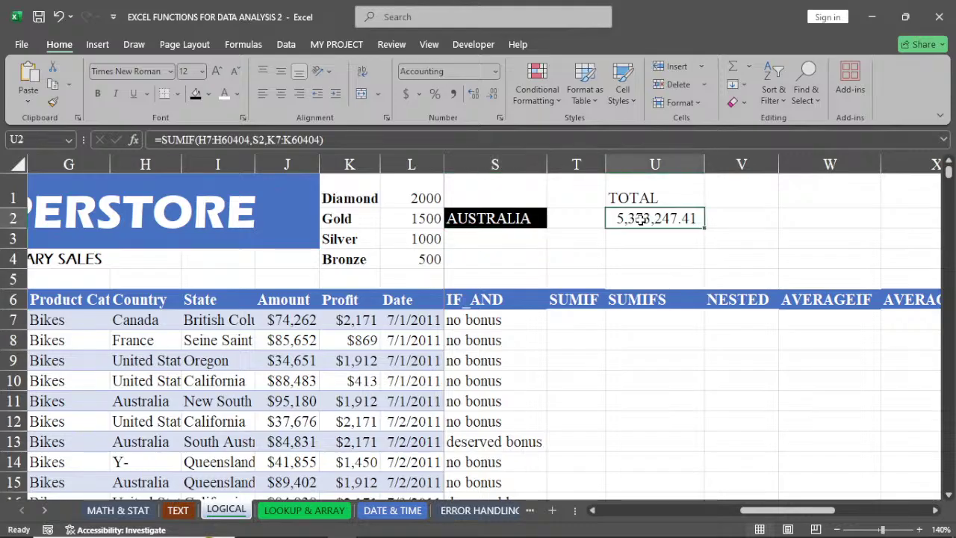
{"action": "left_click", "coordinate": [512, 218]}
{"action": "left_click", "coordinate": [633, 220]}
{"action": "double_click", "coordinate": [635, 218]}
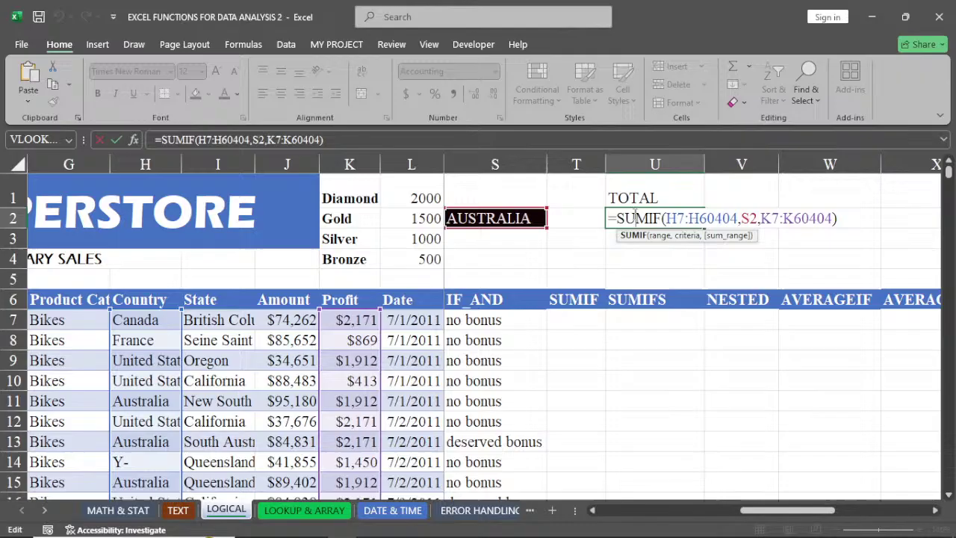
{"action": "left_click", "coordinate": [758, 218]}
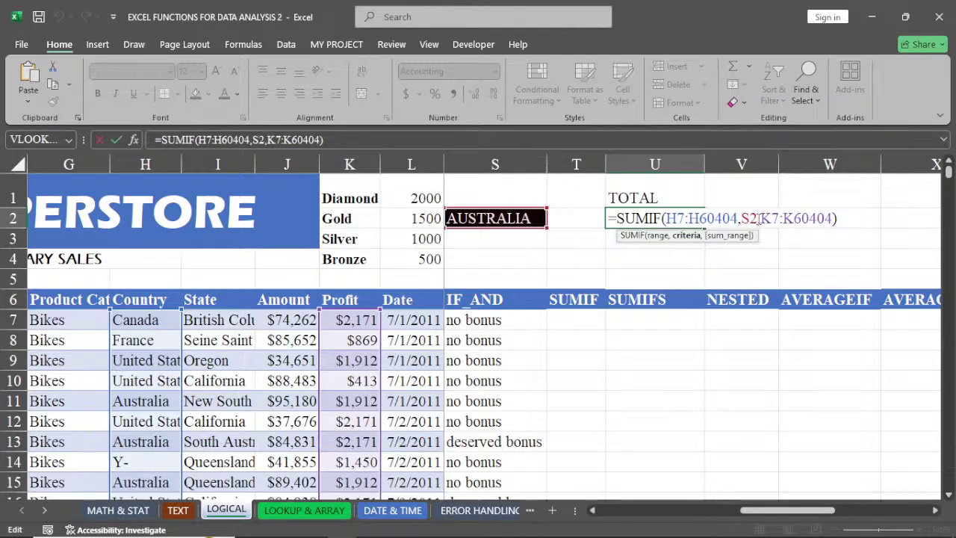
{"action": "key", "text": "BackSpace"}
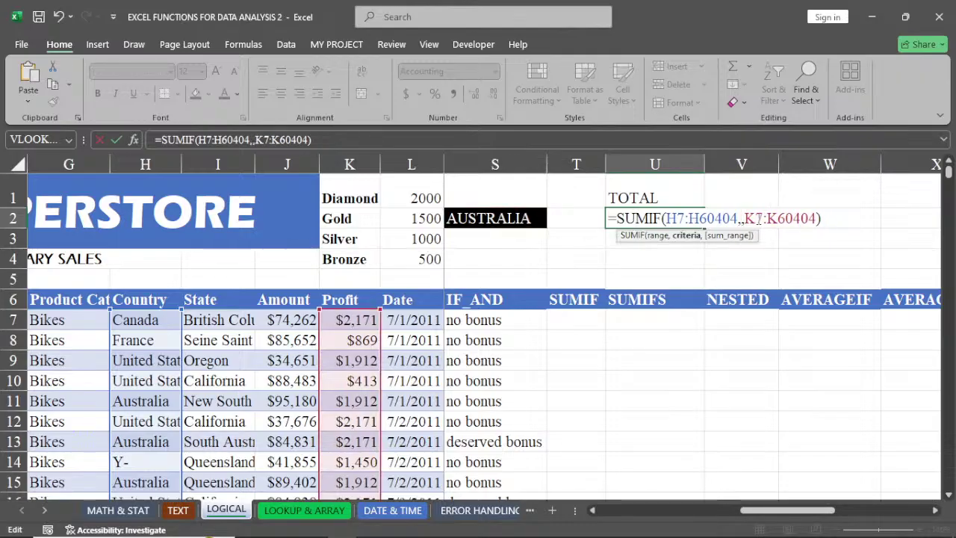
{"action": "type", "text": "\""}
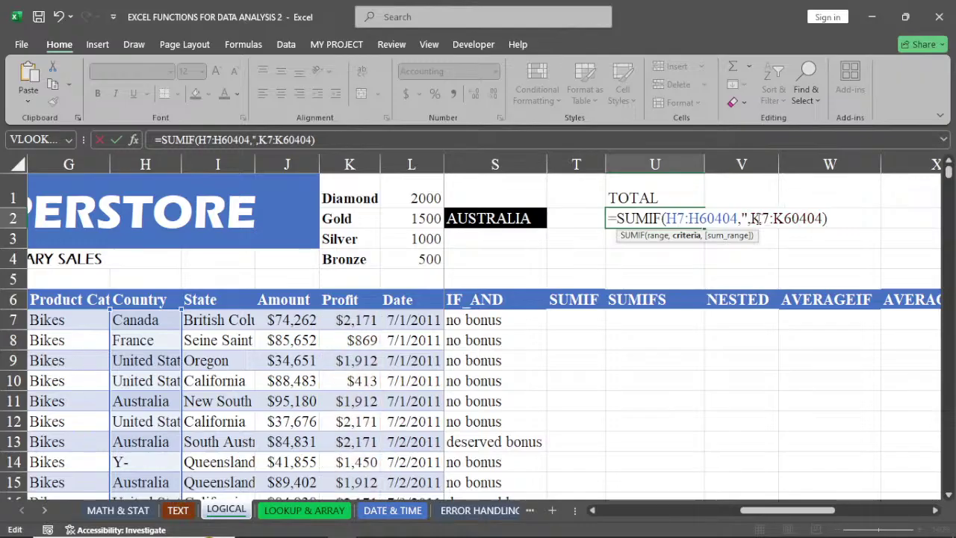
{"action": "type", "text": "UNITED"}
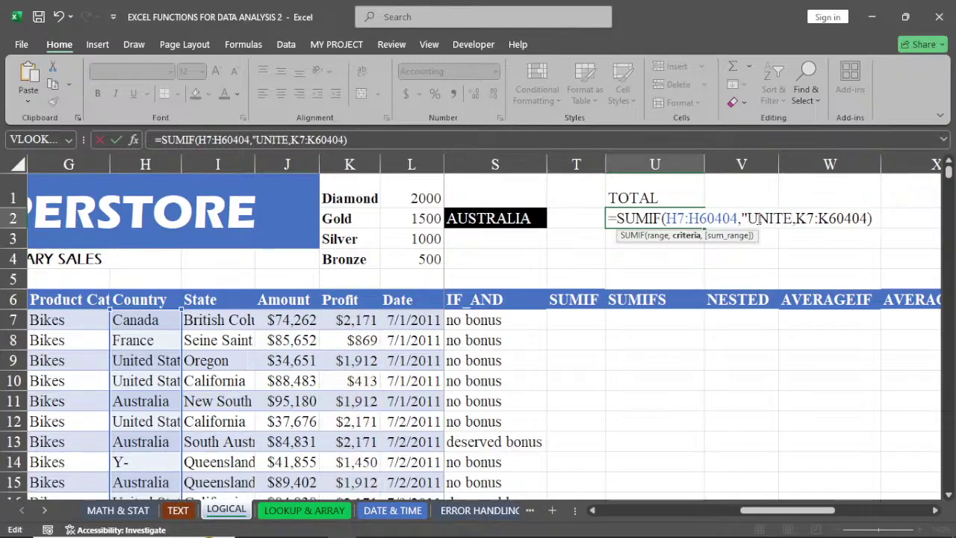
{"action": "type", "text": " STAT"}
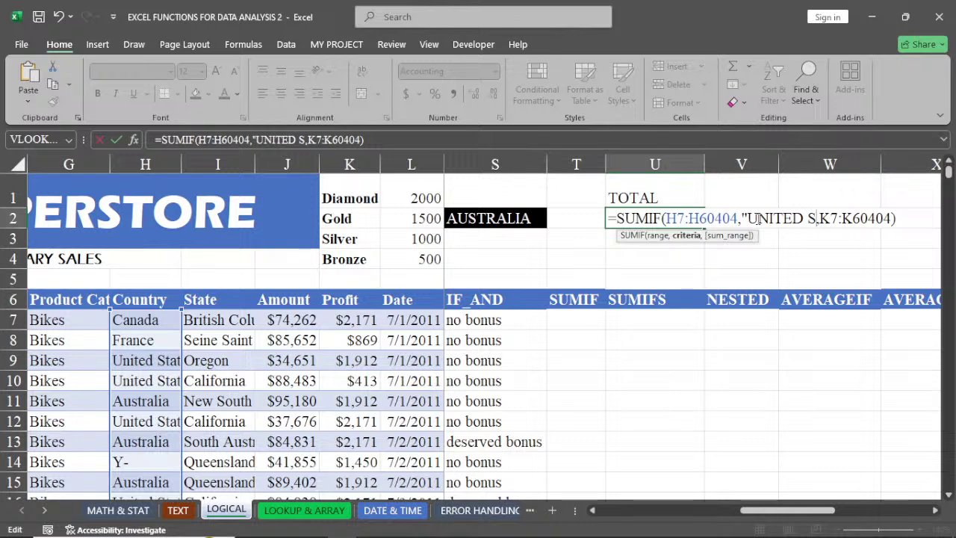
{"action": "type", "text": "ES"}
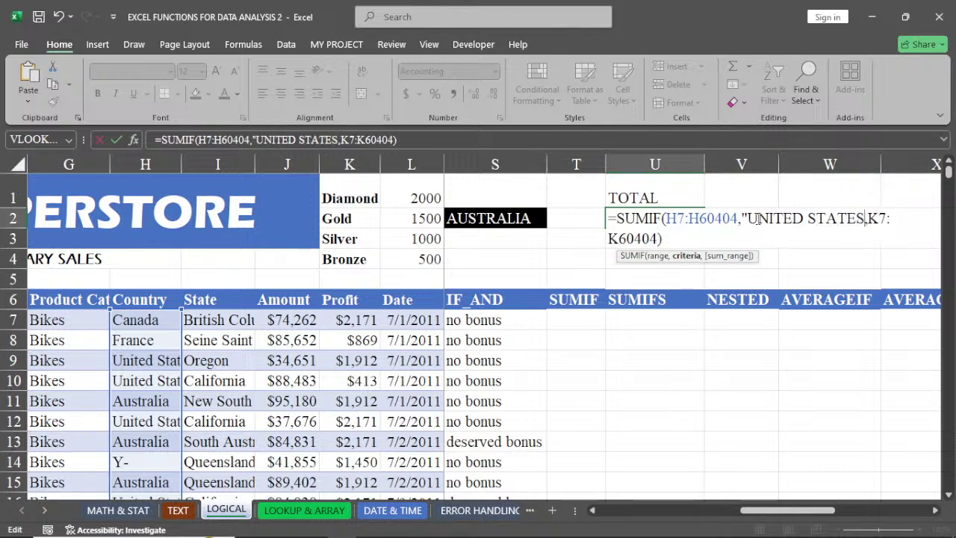
{"action": "type", "text": "\""}
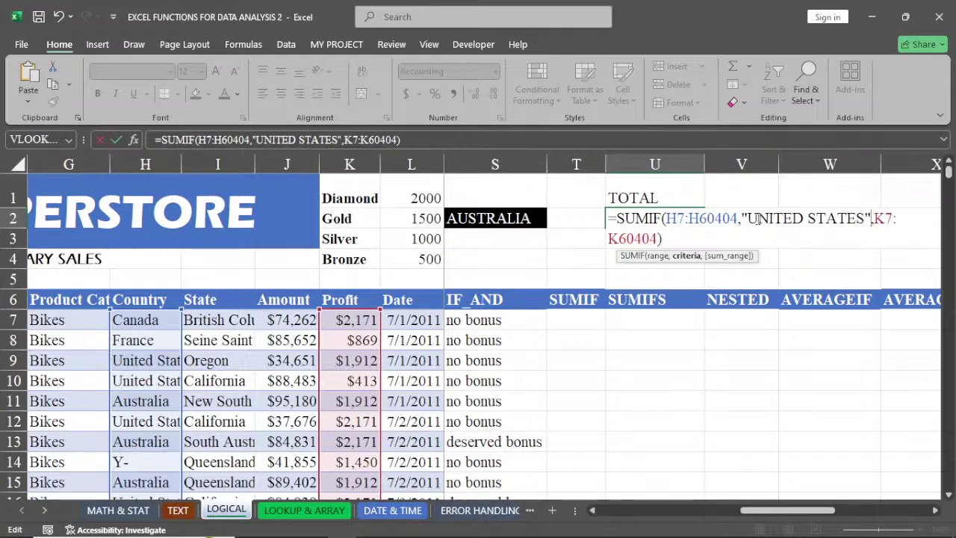
{"action": "key", "text": "Return"}
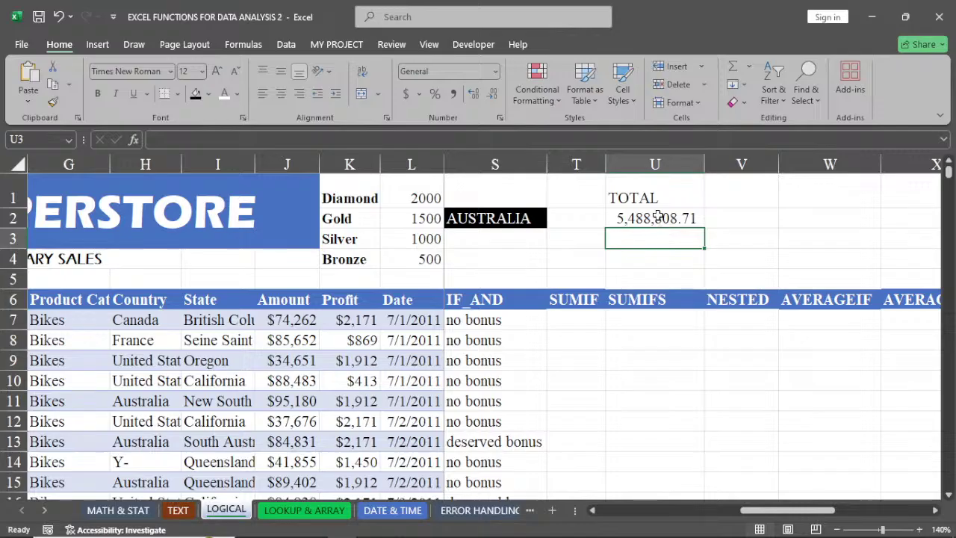
Replace the criteria country in S2 with CANADA
{"action": "left_click", "coordinate": [499, 219]}
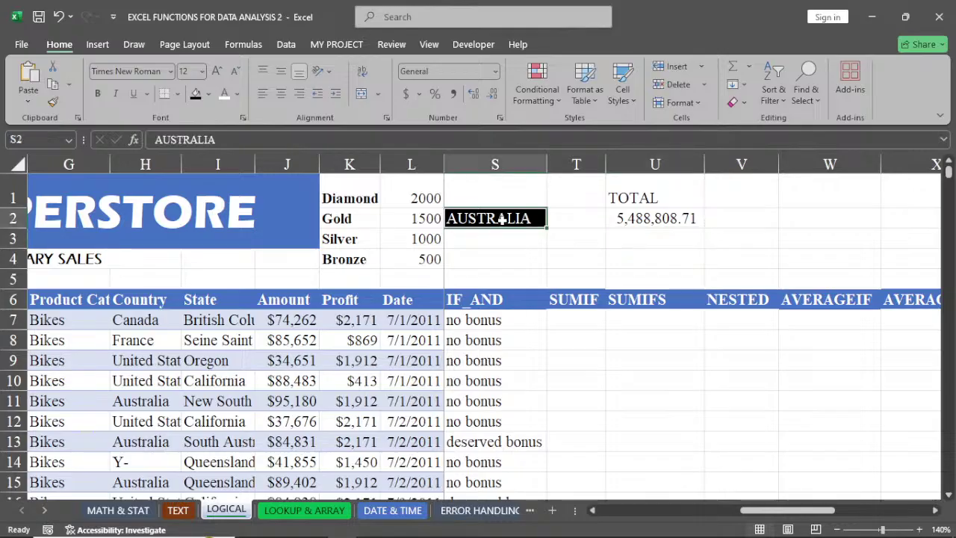
{"action": "type", "text": "CANADA"}
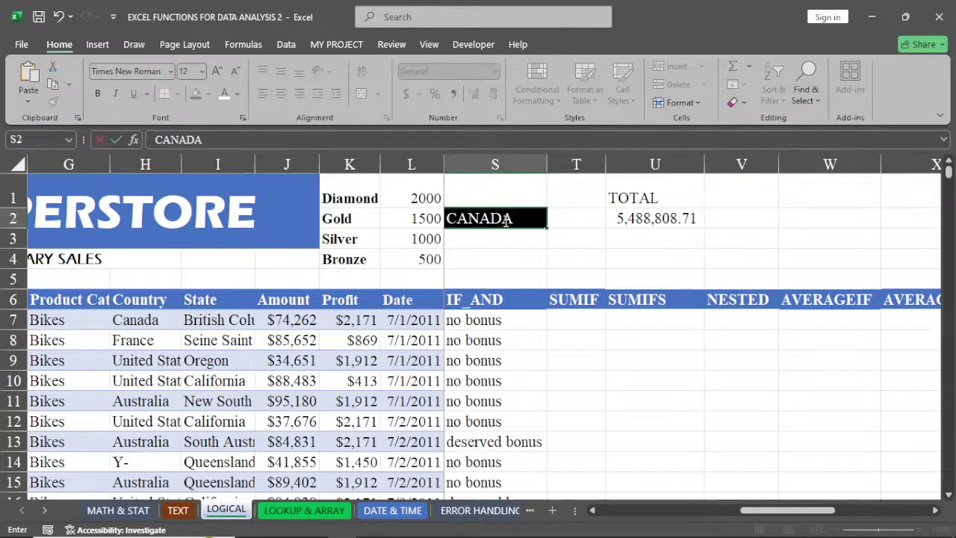
{"action": "key", "text": "Return"}
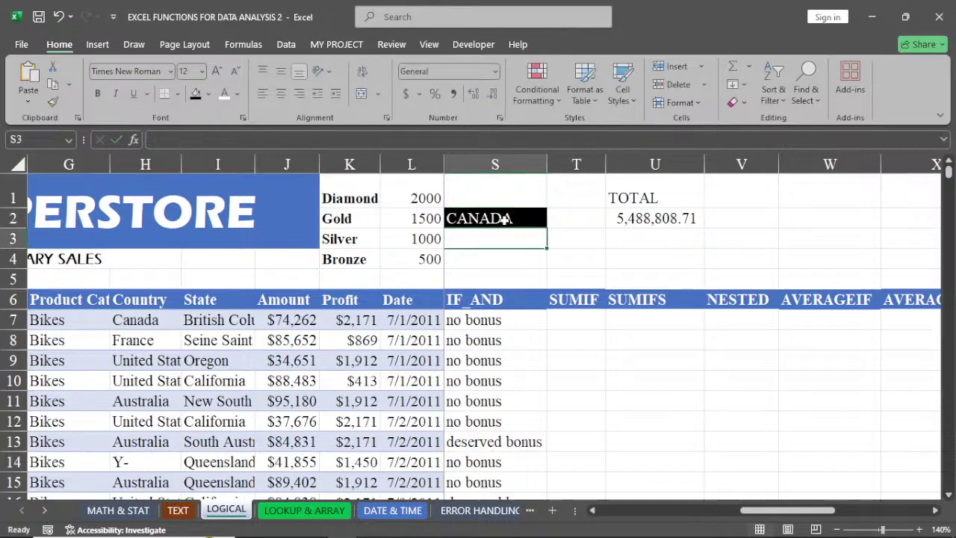
Replace the hard-coded "UNITED STATES" criteria in U2's SUMIF formula with a reference to cell S2
{"action": "double_click", "coordinate": [672, 218]}
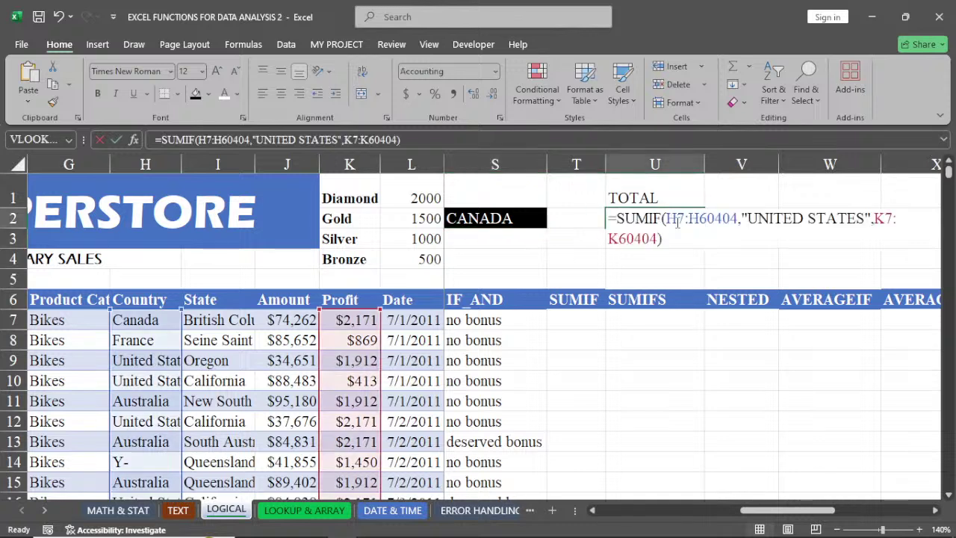
{"action": "left_click", "coordinate": [869, 216]}
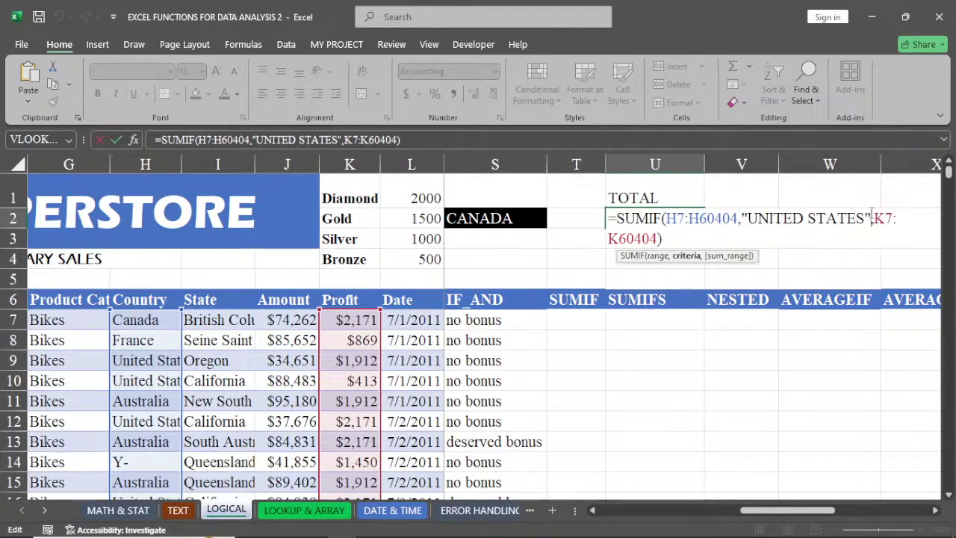
{"action": "key", "text": "BackSpace"}
{"action": "key", "text": "BackSpace"}
{"action": "key", "text": "BackSpace"}
{"action": "key", "text": "BackSpace"}
{"action": "key", "text": "BackSpace"}
{"action": "key", "text": "BackSpace"}
{"action": "key", "text": "BackSpace"}
{"action": "key", "text": "BackSpace"}
{"action": "key", "text": "BackSpace"}
{"action": "key", "text": "BackSpace"}
{"action": "key", "text": "BackSpace"}
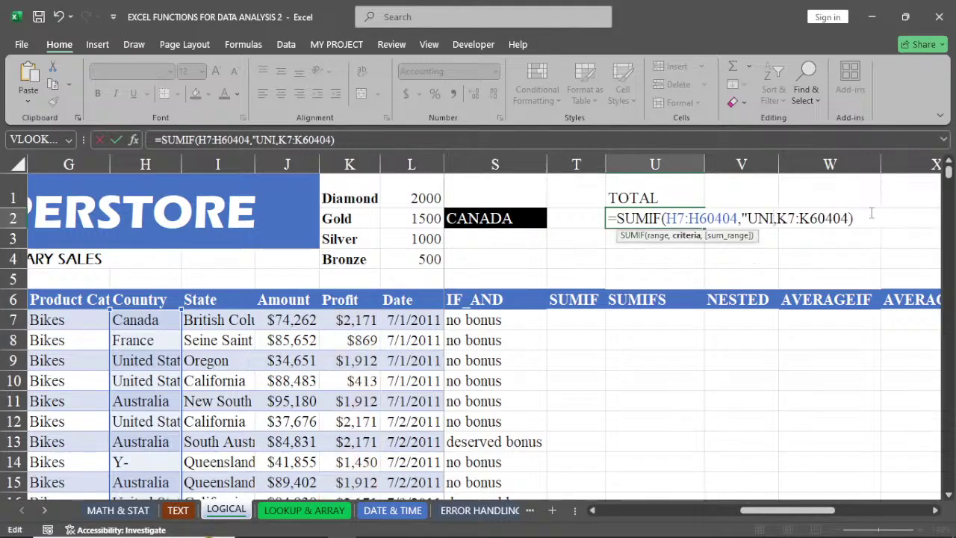
{"action": "key", "text": "BackSpace"}
{"action": "key", "text": "BackSpace"}
{"action": "key", "text": "BackSpace"}
{"action": "key", "text": "BackSpace"}
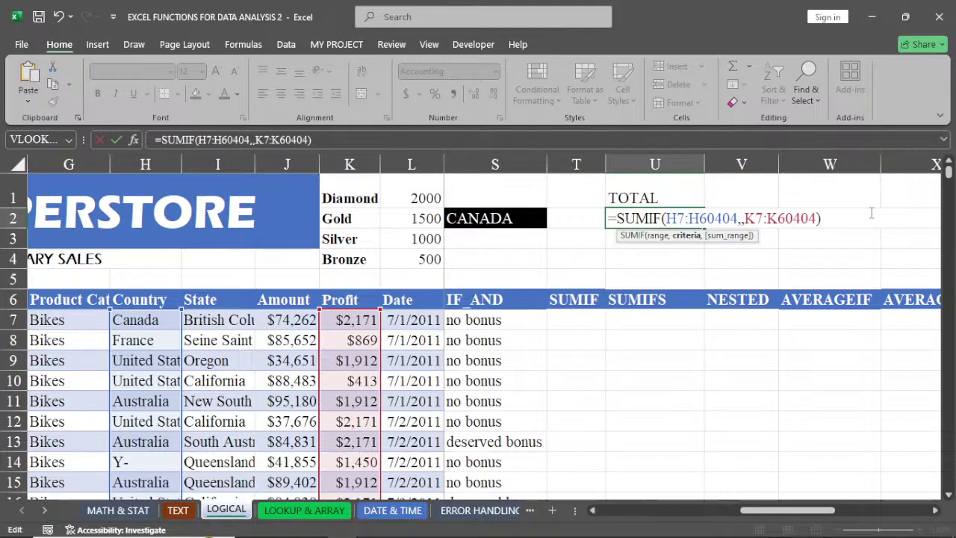
{"action": "left_click", "coordinate": [506, 218]}
{"action": "left_click", "coordinate": [506, 218]}
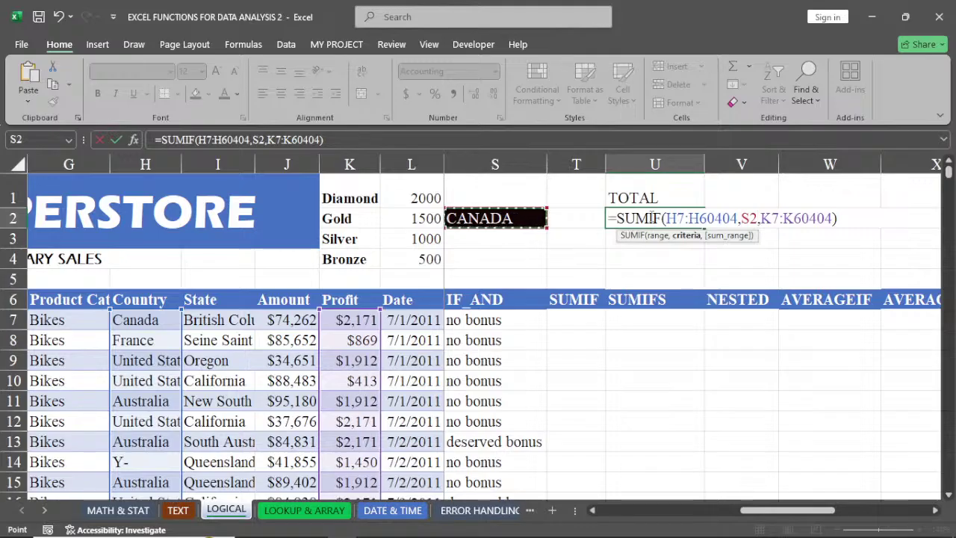
Make the S2 criteria reference in U2's SUMIF formula absolute as $S$2 and commit the formula
{"action": "left_click", "coordinate": [746, 219]}
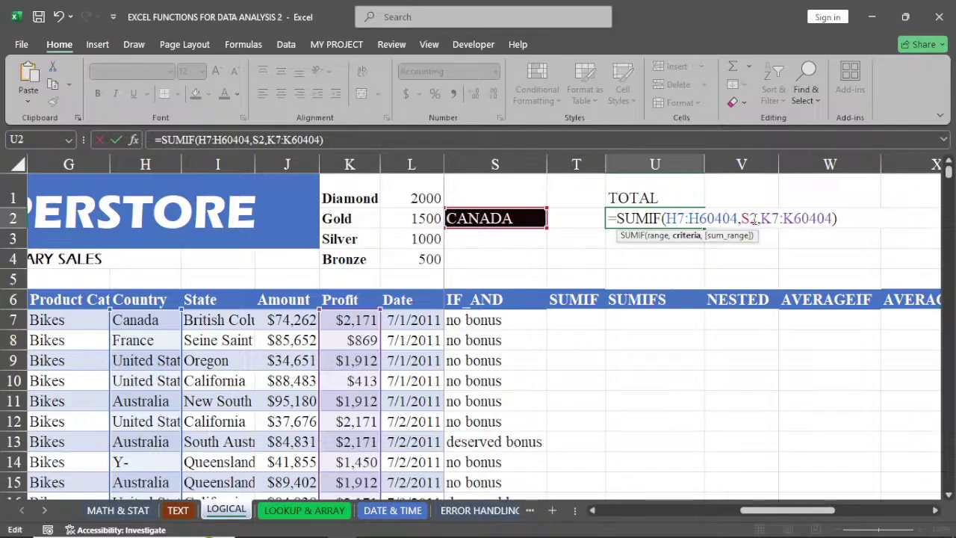
{"action": "key", "text": "F4"}
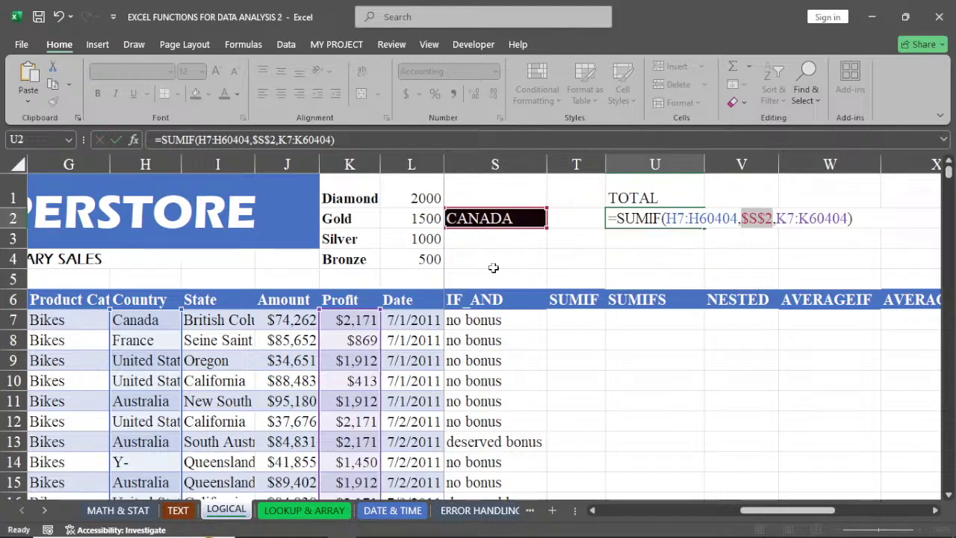
{"action": "key", "text": "Return"}
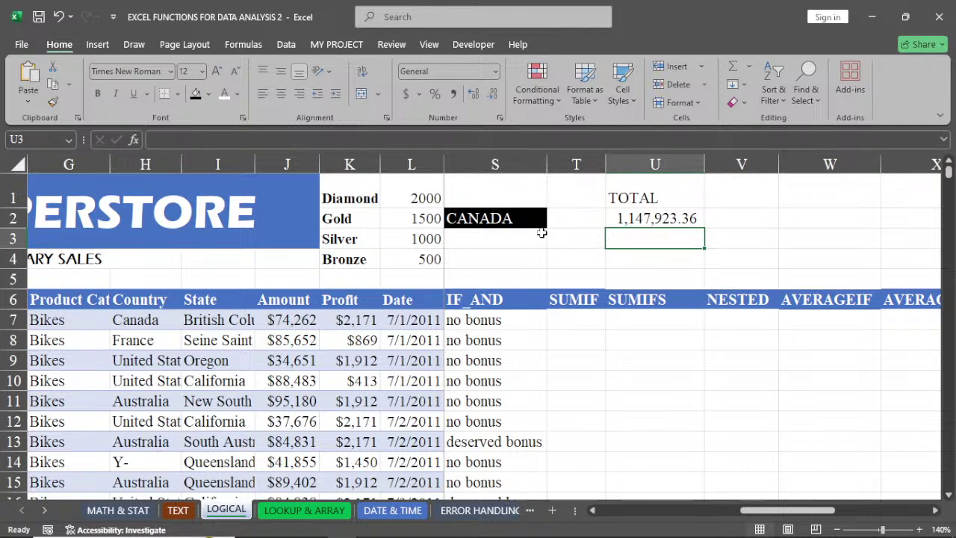
Give cell S3, below the country criteria cell, a dark blue fill from the standard colors
{"action": "left_click", "coordinate": [492, 242]}
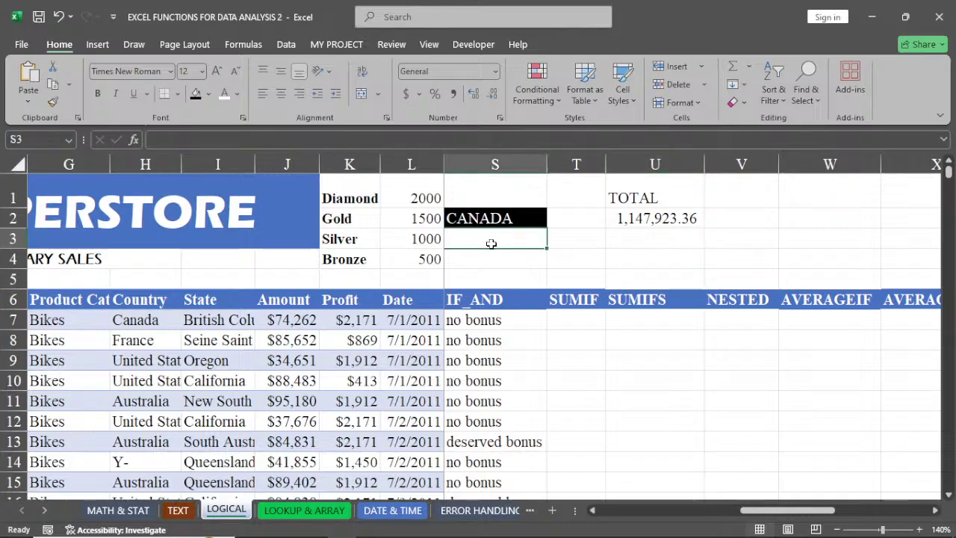
{"action": "left_click", "coordinate": [209, 94]}
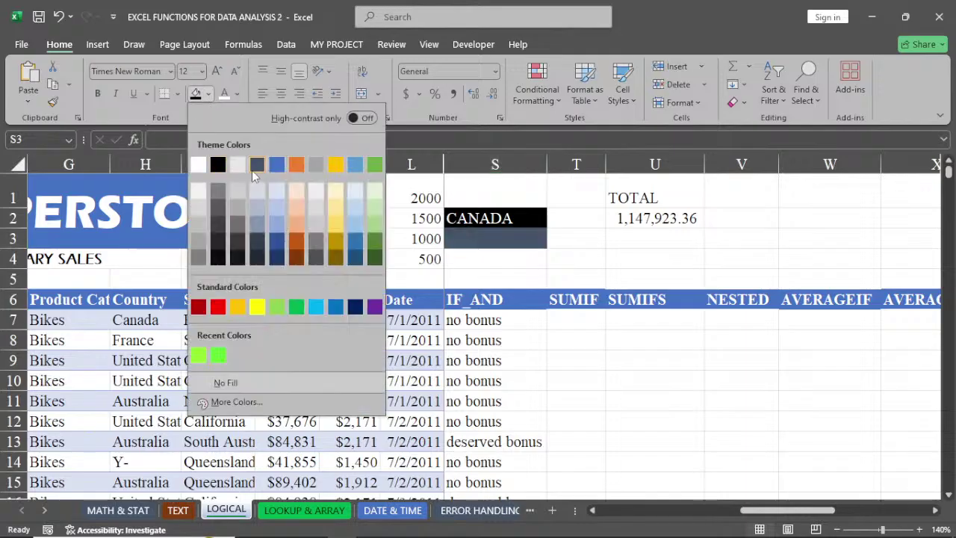
{"action": "left_click", "coordinate": [354, 307]}
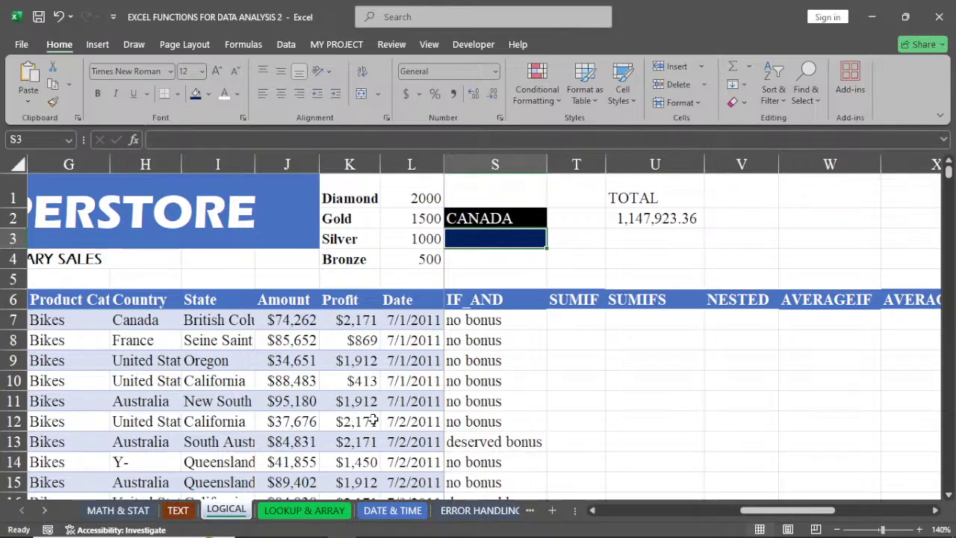
Clear the SUMIF formula from cell U2
{"action": "left_click", "coordinate": [662, 218]}
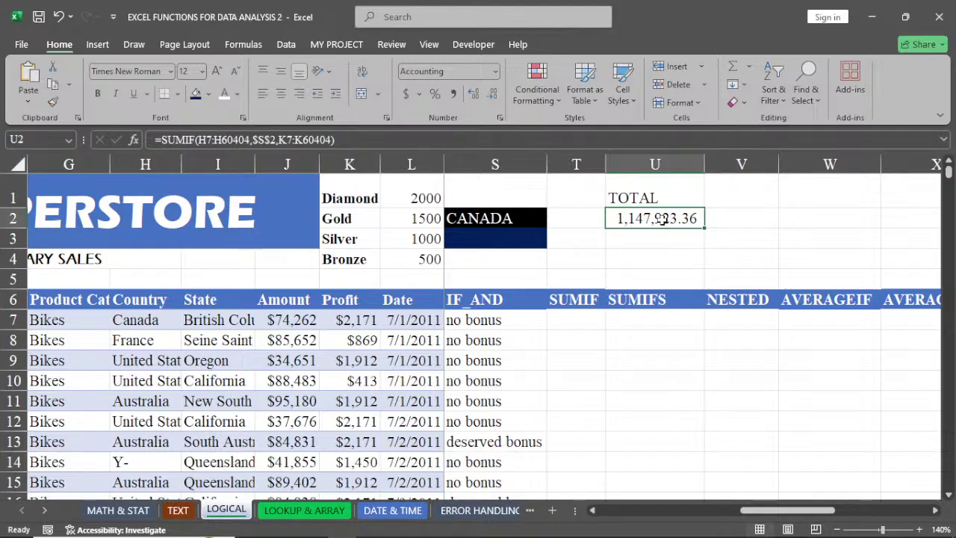
{"action": "type", "text": "="}
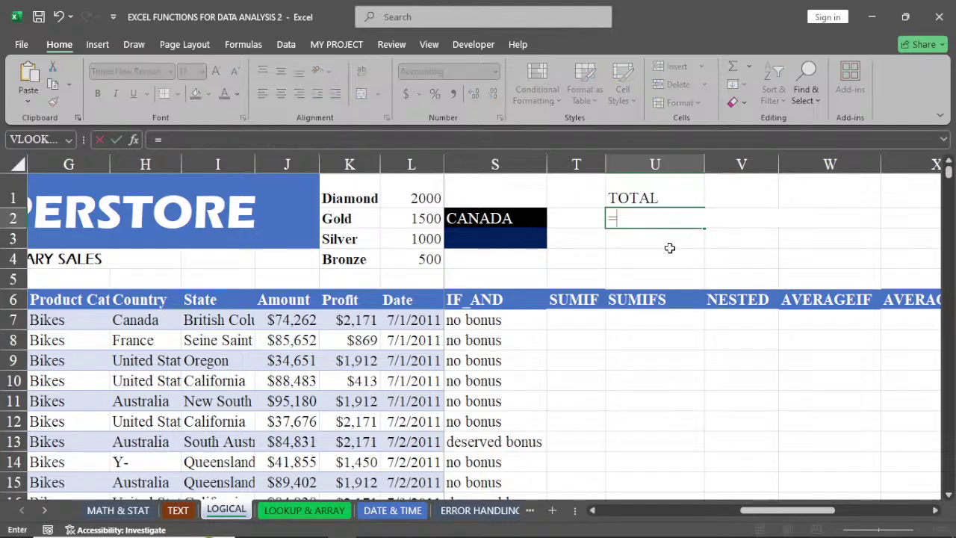
{"action": "key", "text": "BackSpace"}
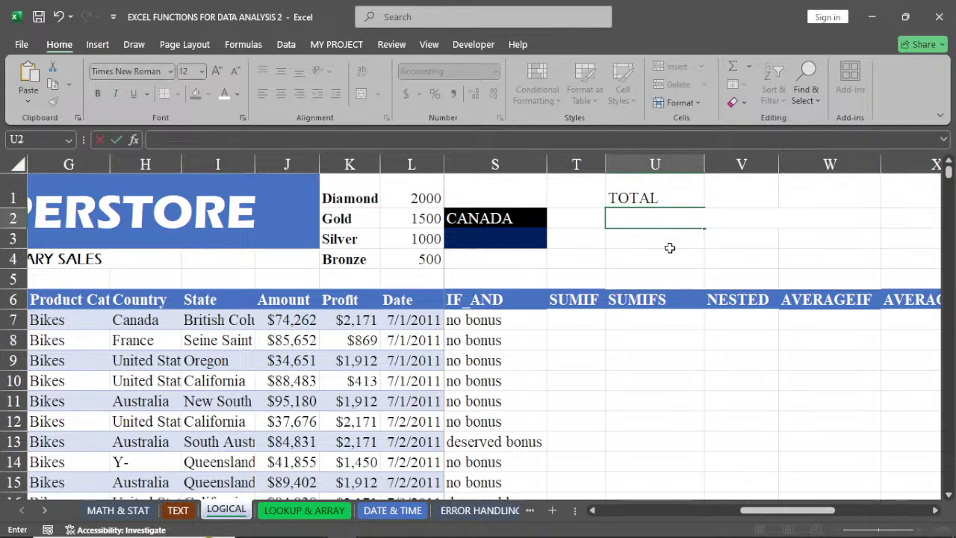
Start a SUMIFS formula in U7 with the Profit values K7:K60404 as the sum range
{"action": "left_click", "coordinate": [644, 319]}
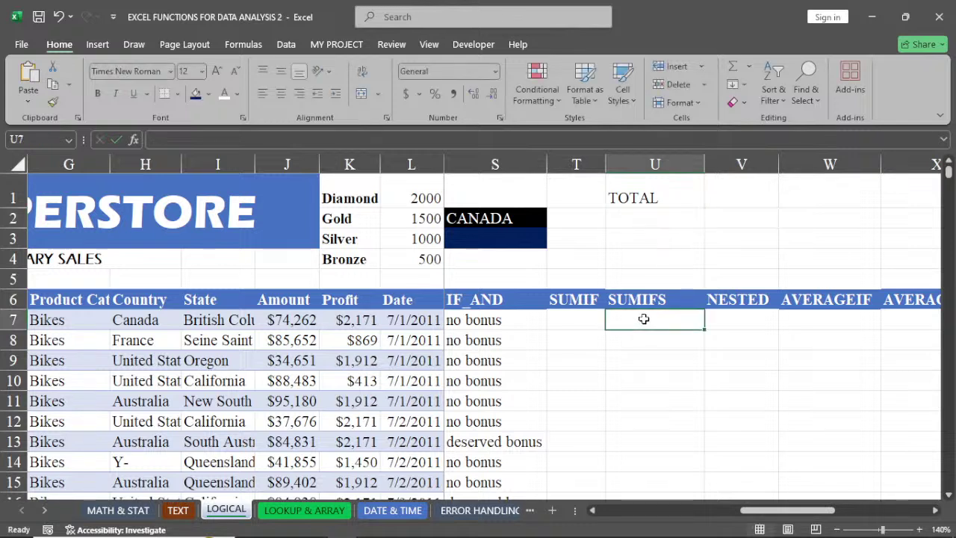
{"action": "type", "text": "=SU"}
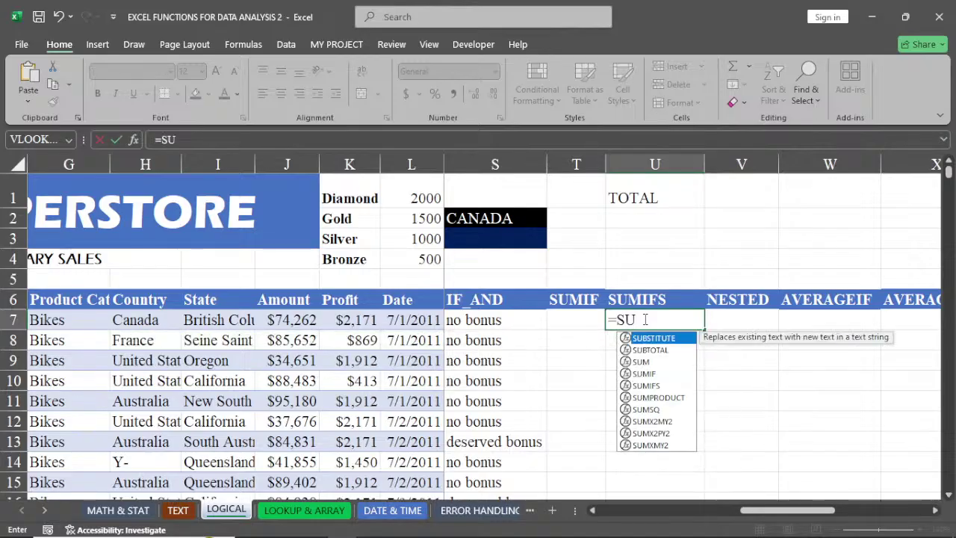
{"action": "double_click", "coordinate": [647, 385]}
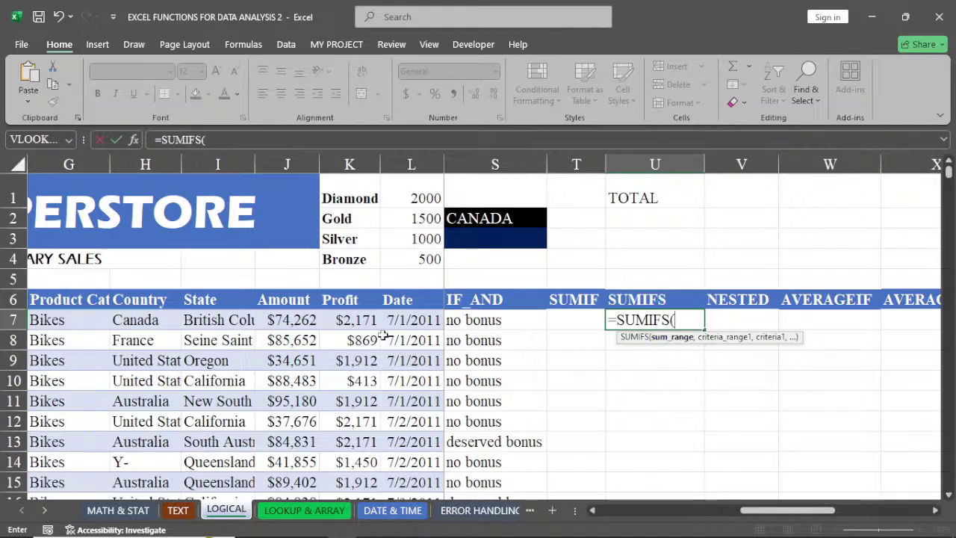
{"action": "left_click", "coordinate": [356, 320]}
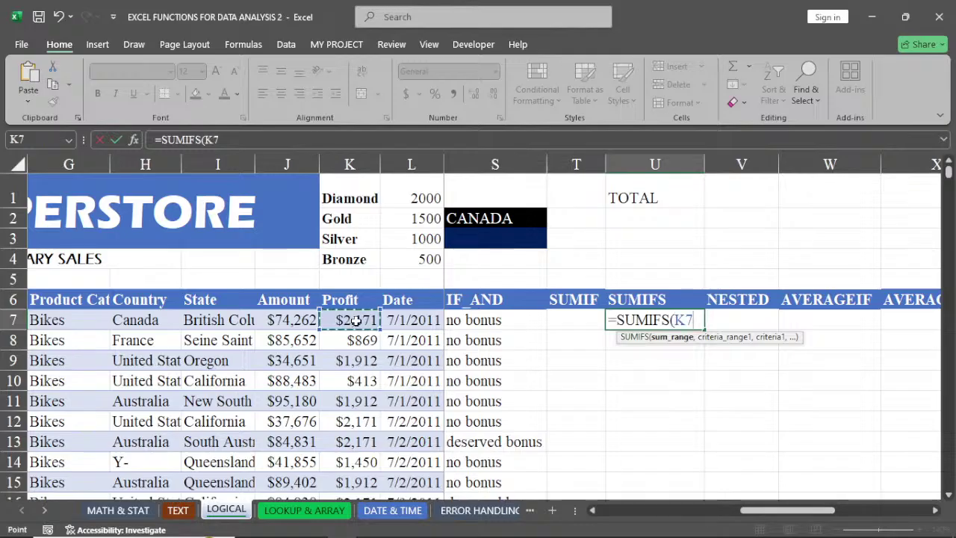
{"action": "key", "text": "ctrl+shift+Down"}
{"action": "key", "text": "ctrl+BackSpace"}
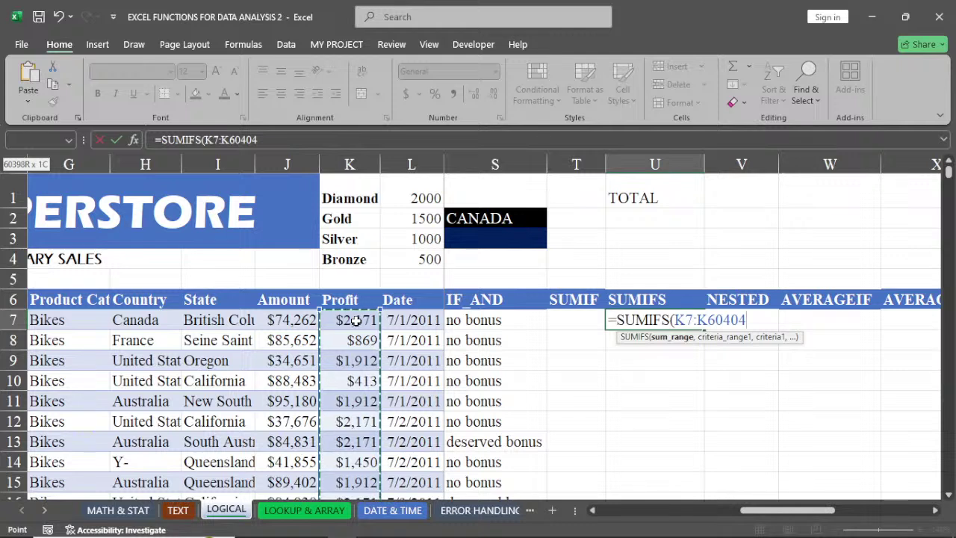
Add the product category range G7:G60404 as the first SUMIFS criteria range, with $S$3 as its criteria
{"action": "type", "text": ","}
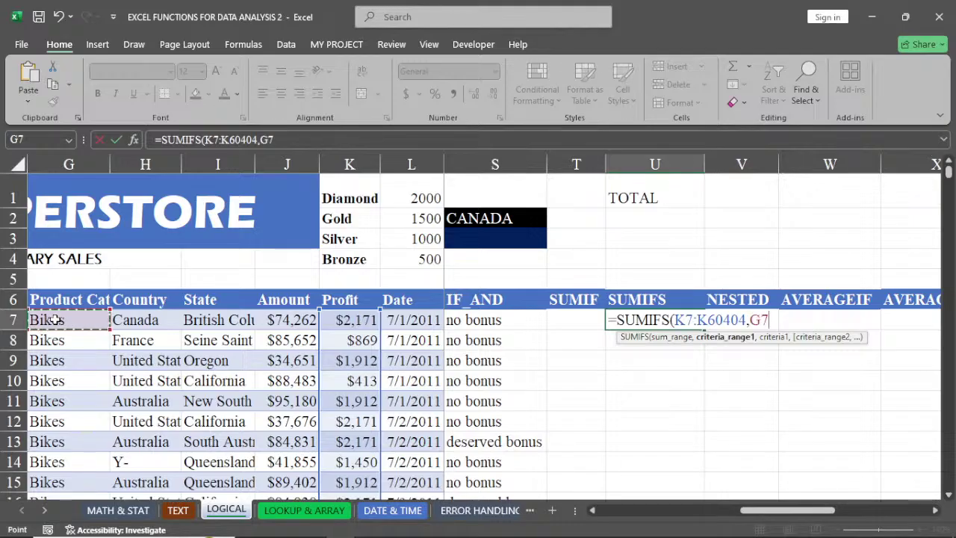
{"action": "key", "text": "ctrl+shift+Down"}
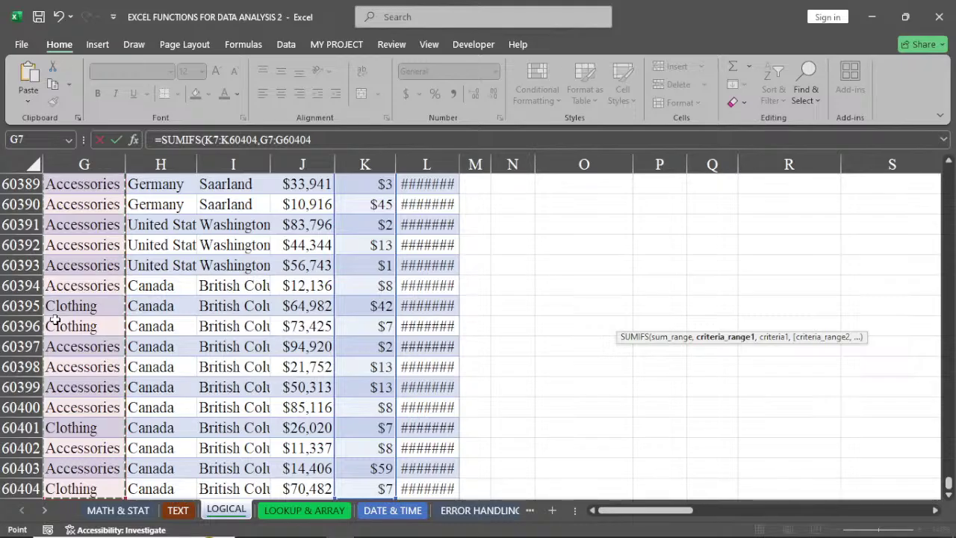
{"action": "key", "text": "ctrl+BackSpace"}
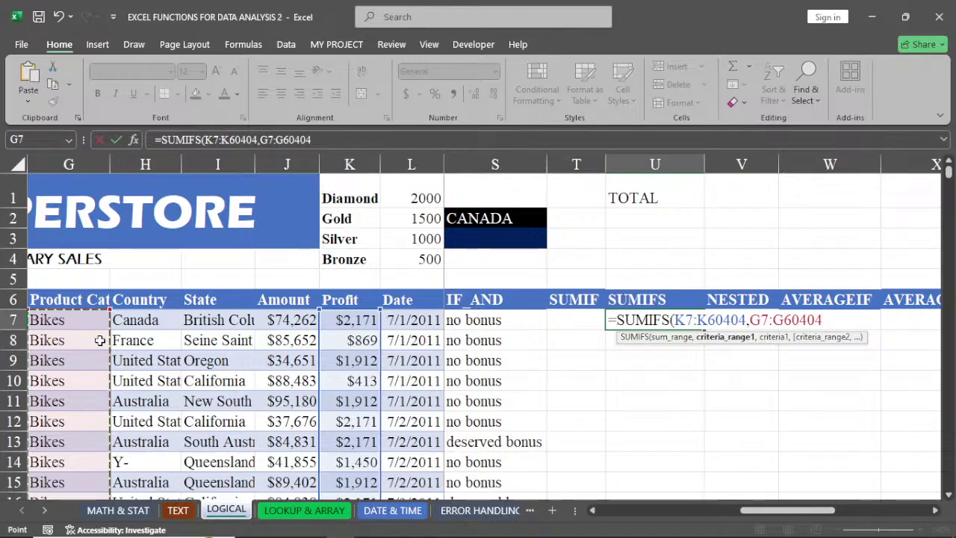
{"action": "type", "text": ","}
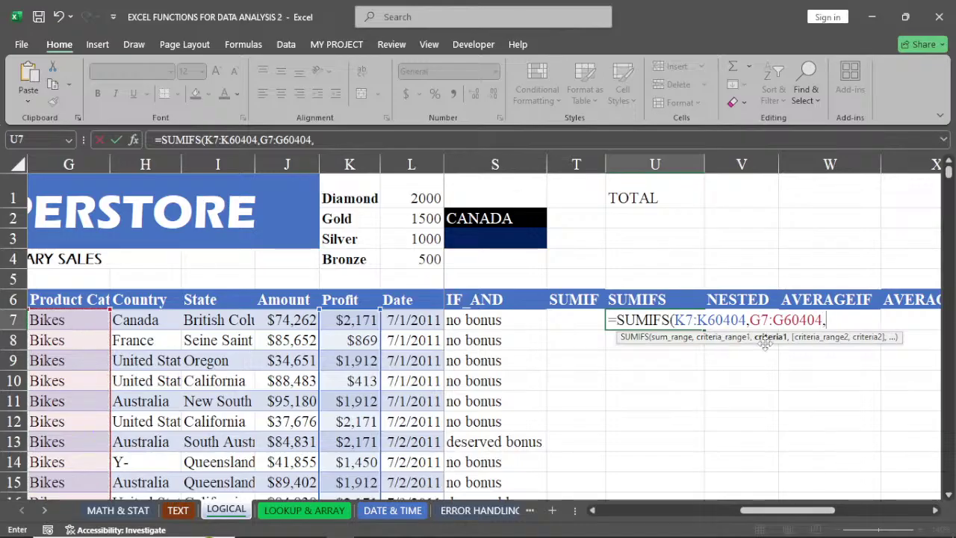
{"action": "left_click", "coordinate": [471, 239]}
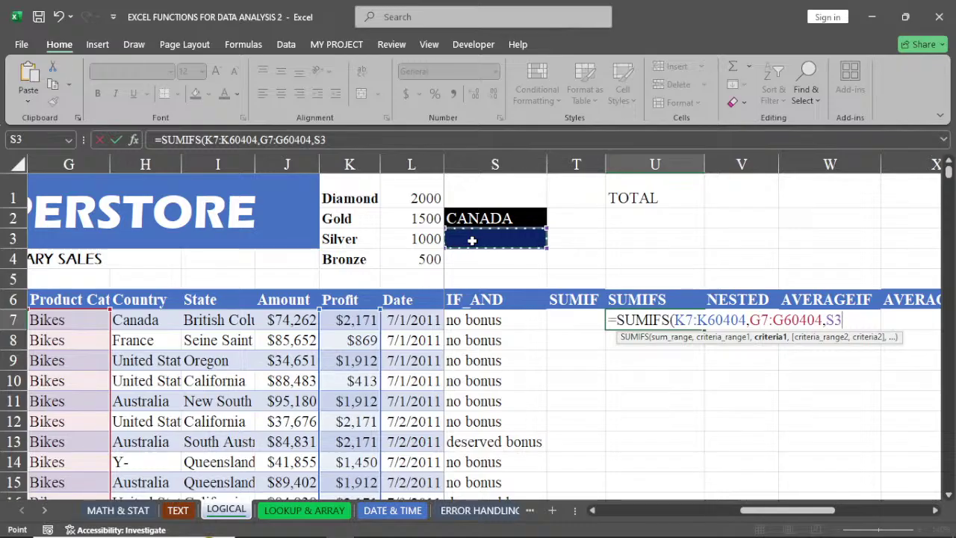
{"action": "key", "text": "F4"}
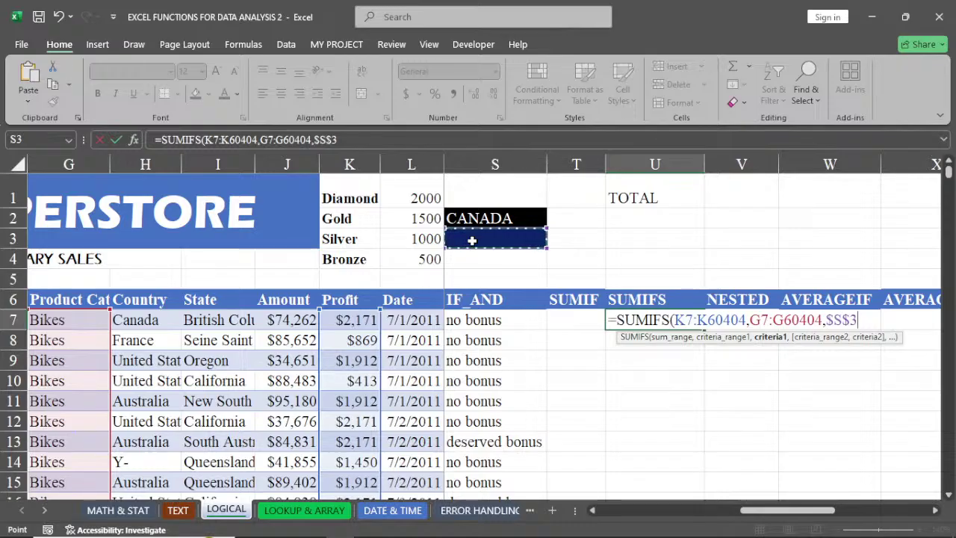
Add the Country range H7:H60404 as the second criteria range of the SUMIFS formula in U7
{"action": "type", "text": ","}
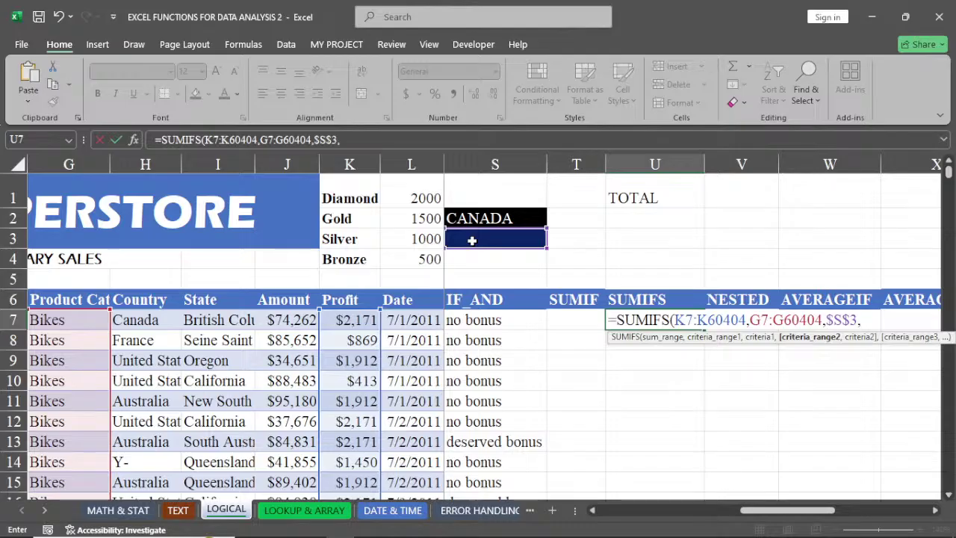
{"action": "left_click", "coordinate": [138, 319]}
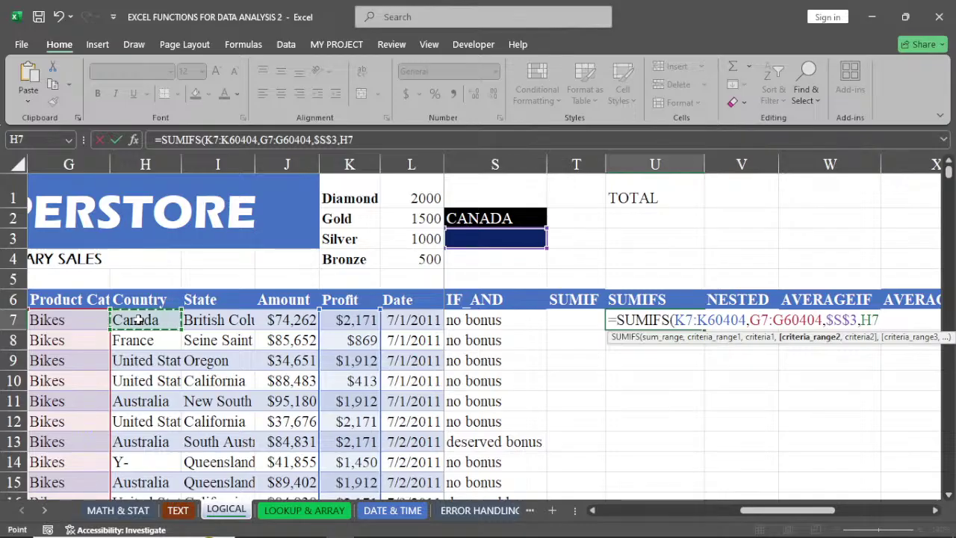
{"action": "key", "text": "ctrl+shift+Down"}
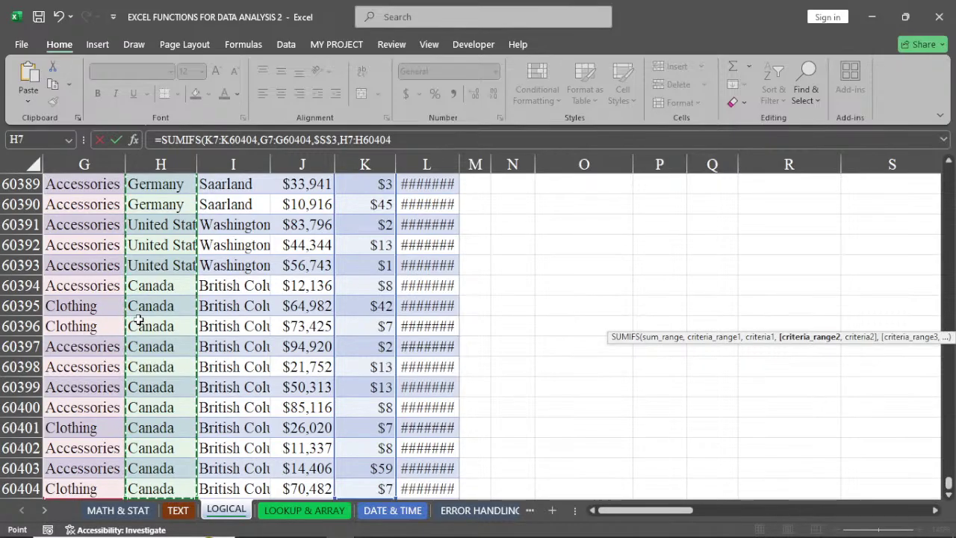
{"action": "key", "text": "ctrl+BackSpace"}
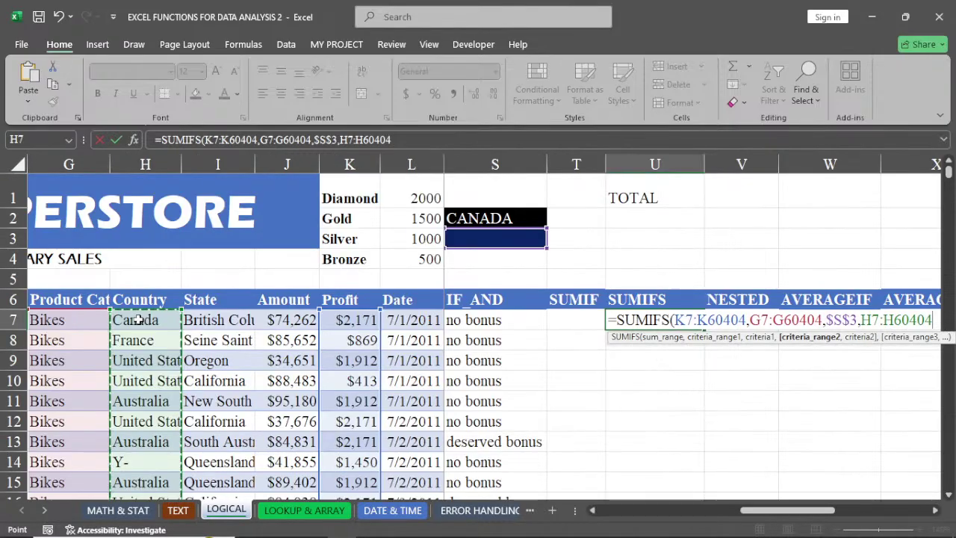
{"action": "type", "text": ","}
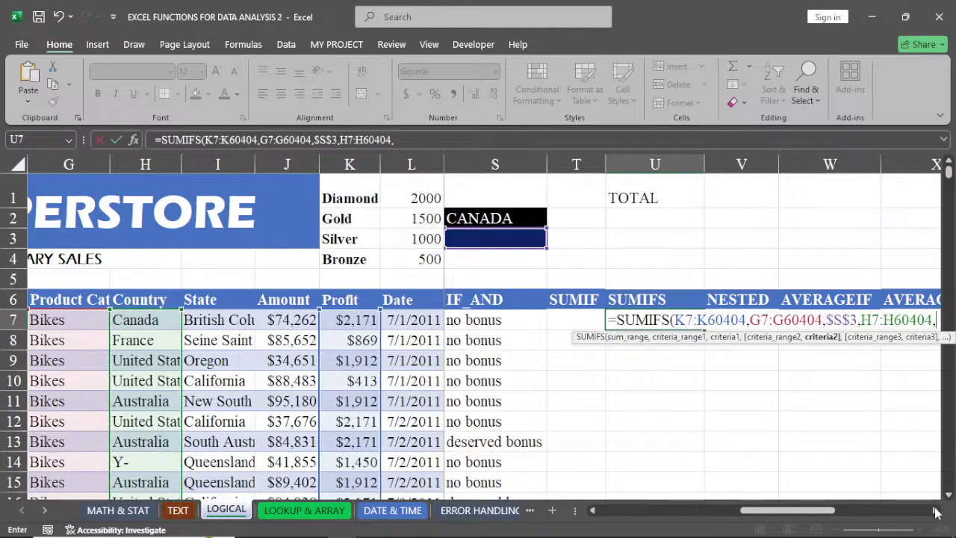
Use country cell S2 as the second SUMIFS criteria and complete the formula in U7
{"action": "left_click", "coordinate": [936, 511]}
{"action": "left_click", "coordinate": [935, 511]}
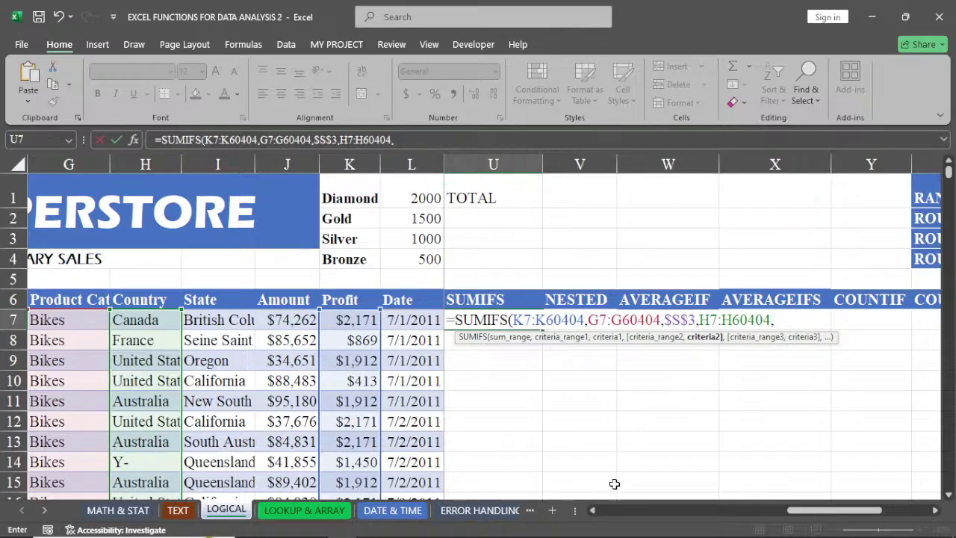
{"action": "left_click", "coordinate": [594, 510]}
{"action": "left_click", "coordinate": [593, 510]}
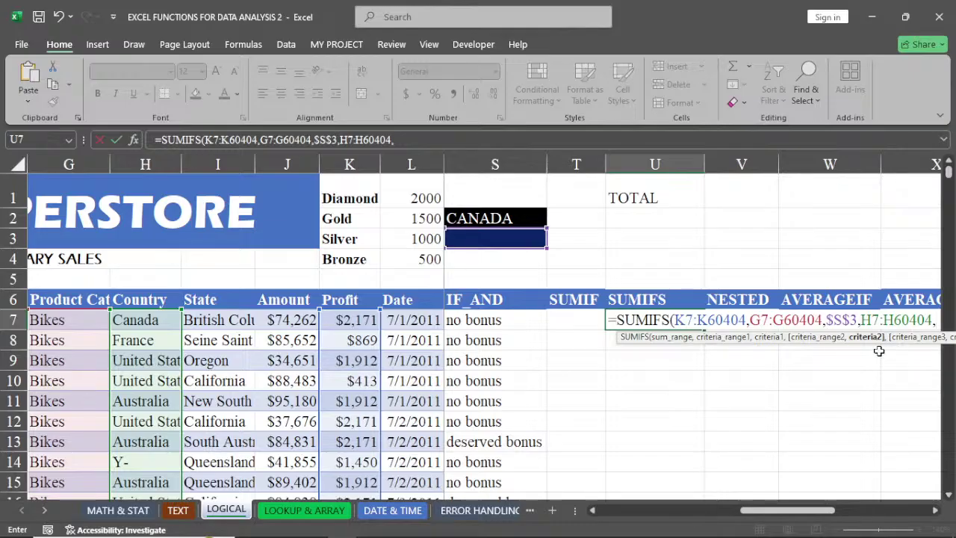
{"action": "left_click", "coordinate": [502, 218]}
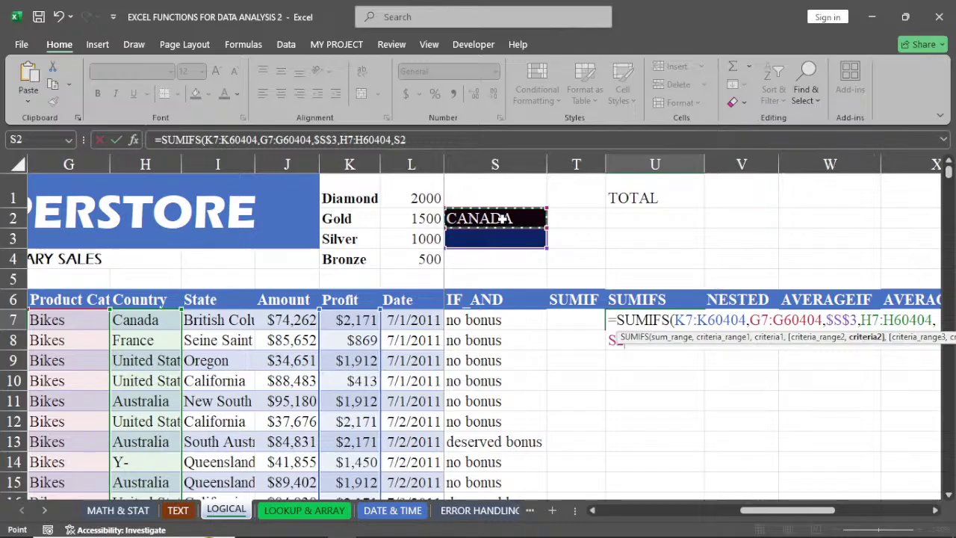
{"action": "type", "text": ")"}
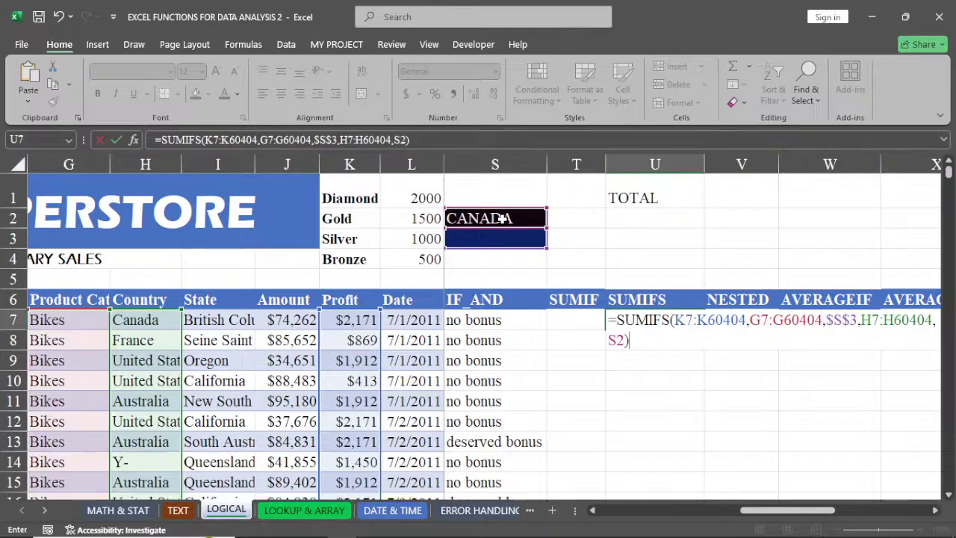
{"action": "key", "text": "Return"}
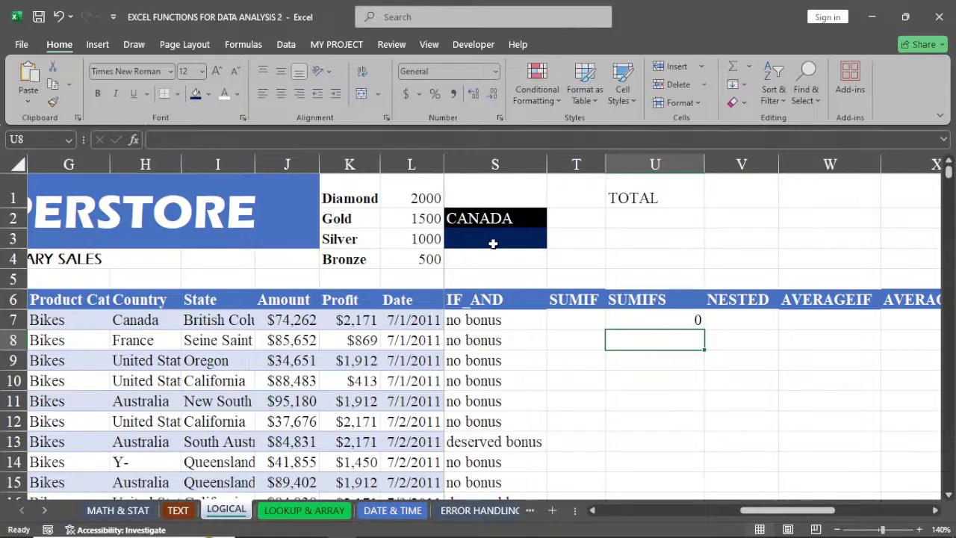
Enter BIKES in the product category criteria cell S3 and make its text white
{"action": "left_click", "coordinate": [493, 245]}
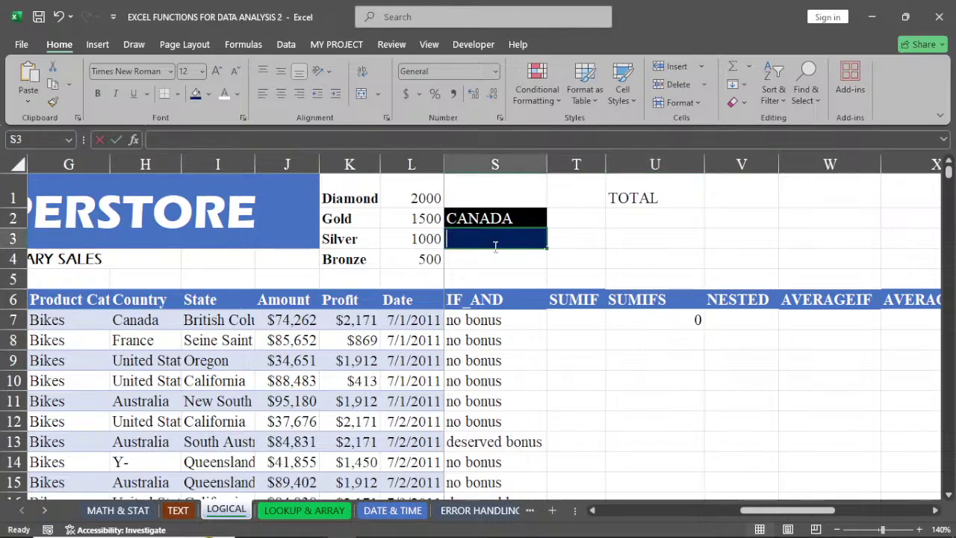
{"action": "type", "text": "BIKES"}
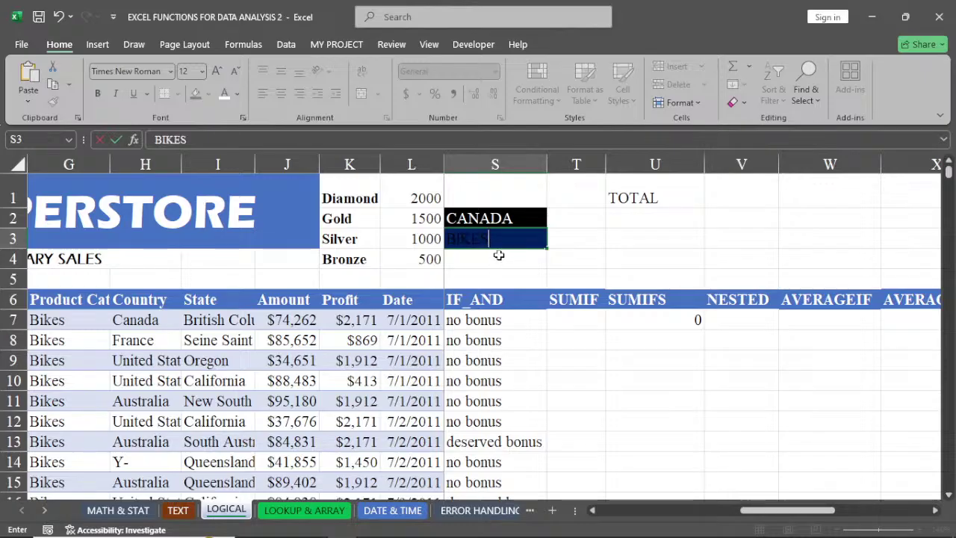
{"action": "key", "text": "Return"}
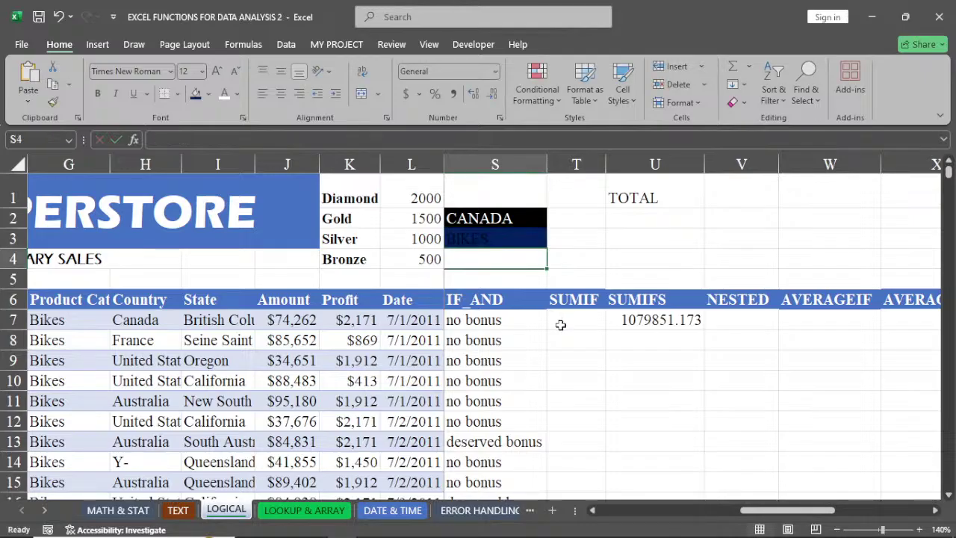
{"action": "left_click", "coordinate": [506, 242]}
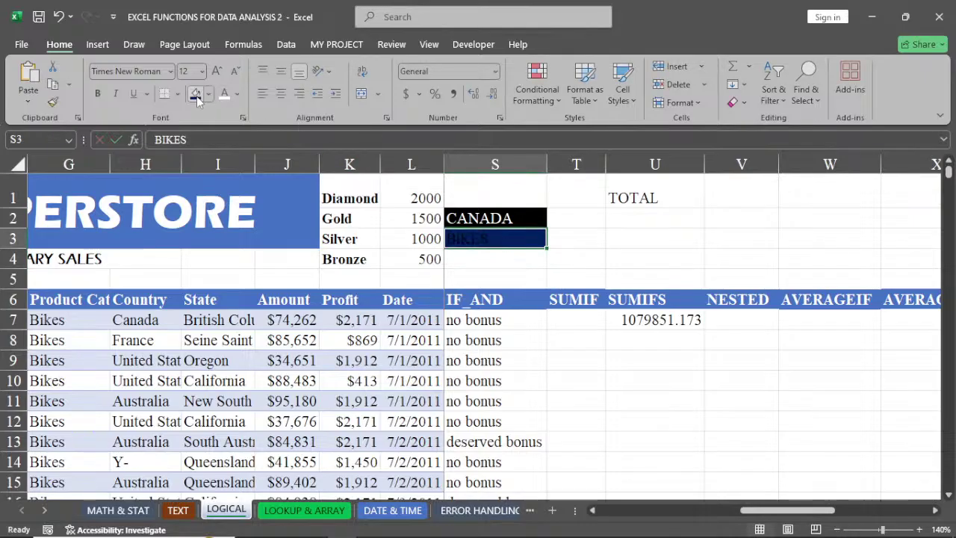
{"action": "left_click", "coordinate": [224, 94]}
{"action": "left_click", "coordinate": [626, 378]}
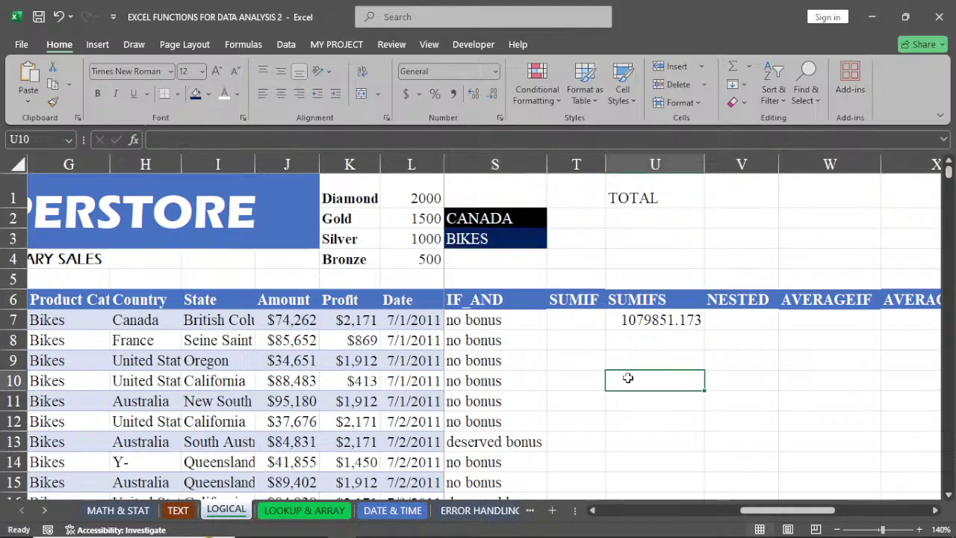
Format the SUMIFS result in U7 with the comma number style
{"action": "left_click", "coordinate": [655, 320]}
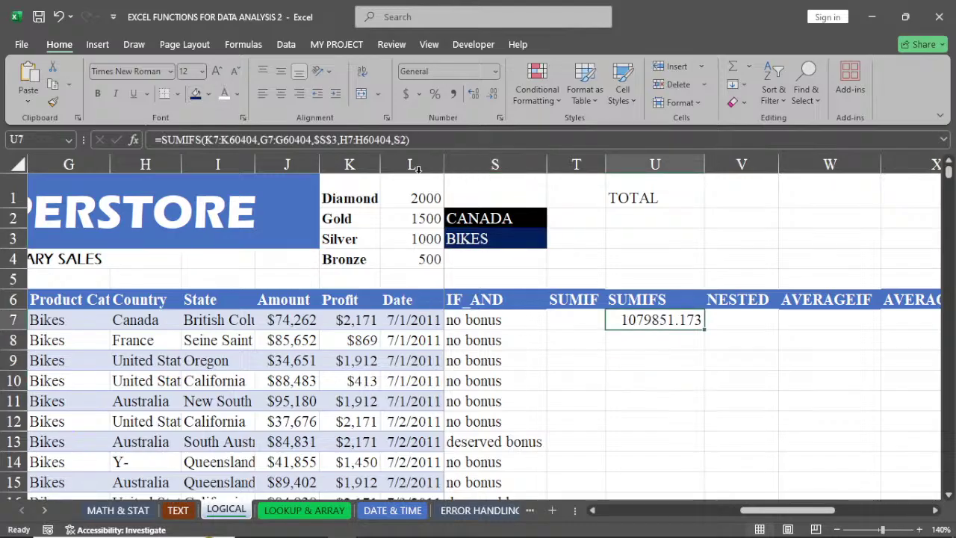
{"action": "left_click", "coordinate": [453, 94]}
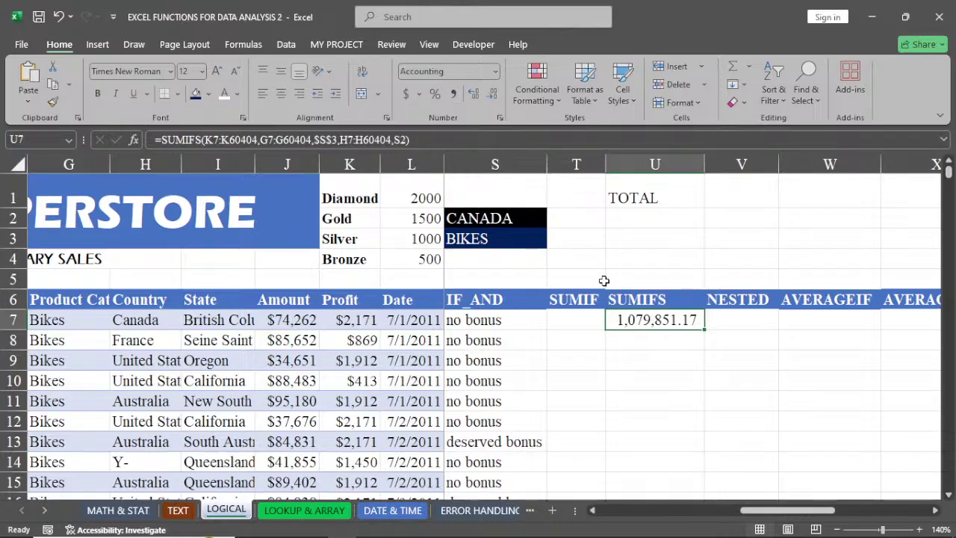
{"action": "left_click", "coordinate": [635, 356]}
{"action": "left_click", "coordinate": [646, 322]}
Change the country criteria in cell S2 to FRANCE
{"action": "left_click", "coordinate": [504, 218]}
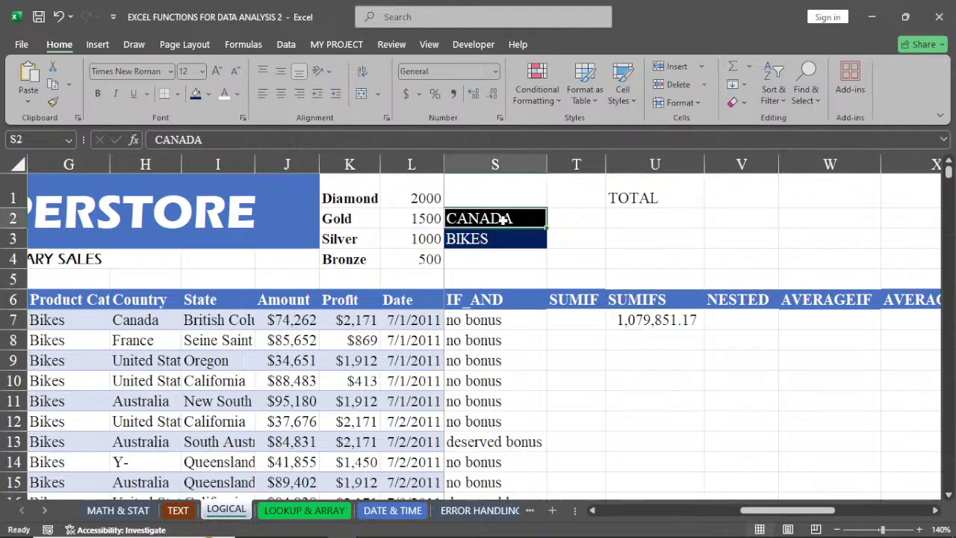
{"action": "type", "text": "FRAN"}
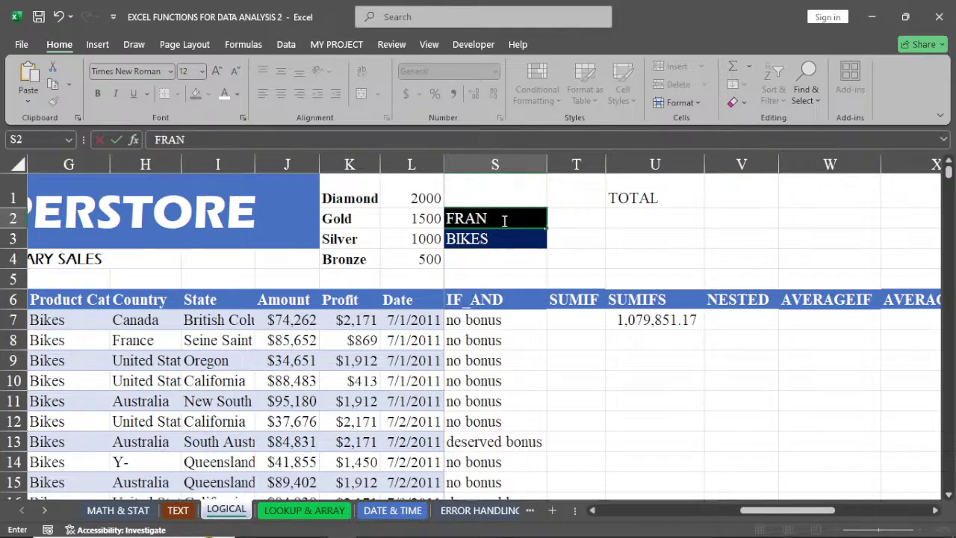
{"action": "type", "text": "CE"}
{"action": "key", "text": "Return"}
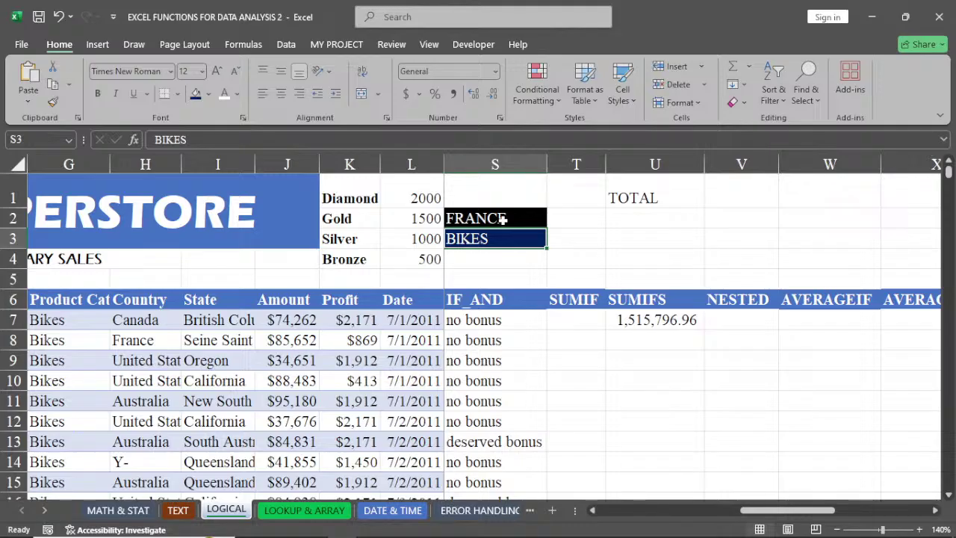
Look through the sales rows for other product categories to use as criteria
{"action": "left_click", "coordinate": [503, 218]}
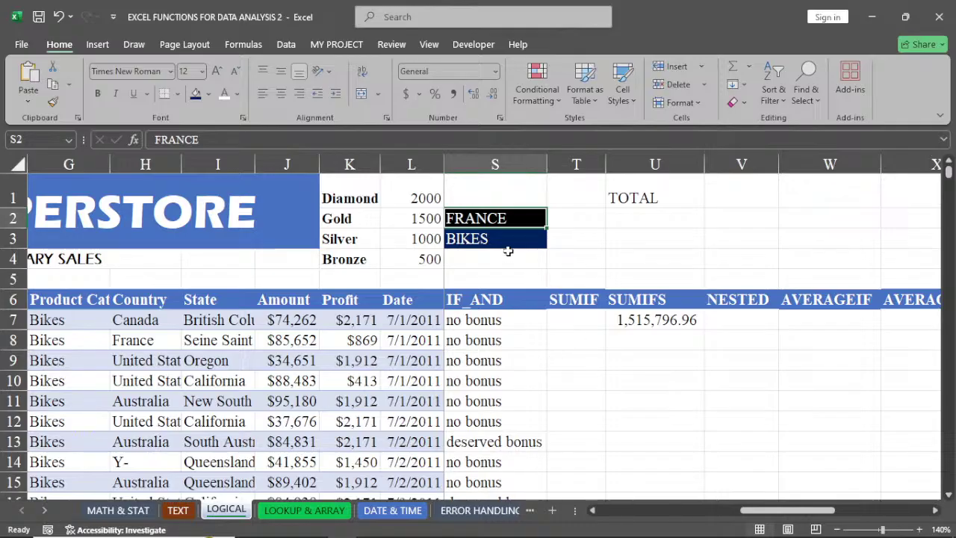
{"action": "scroll", "coordinate": [493, 284], "scroll_direction": "down", "scroll_amount": 2}
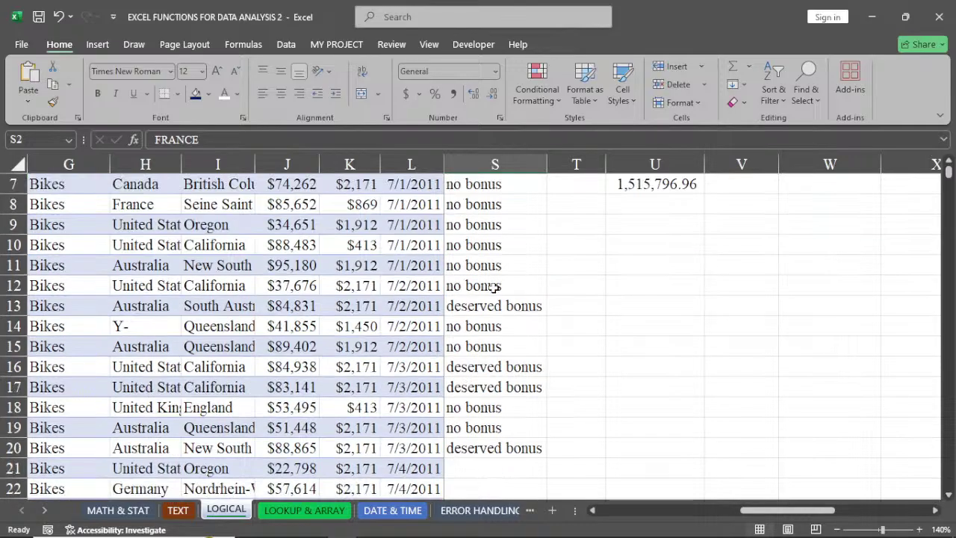
{"action": "scroll", "coordinate": [493, 287], "scroll_direction": "down", "scroll_amount": 20}
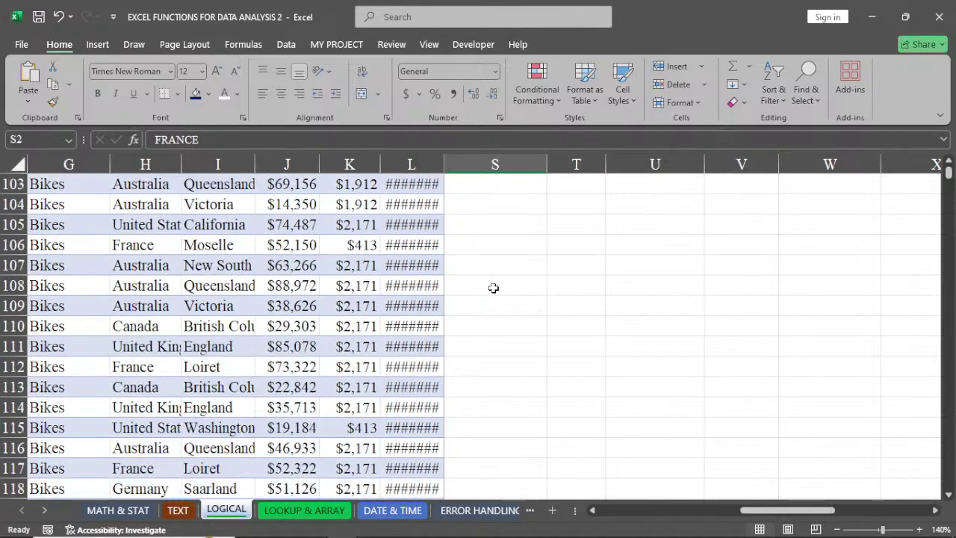
{"action": "scroll", "coordinate": [493, 287], "scroll_direction": "down", "scroll_amount": 20}
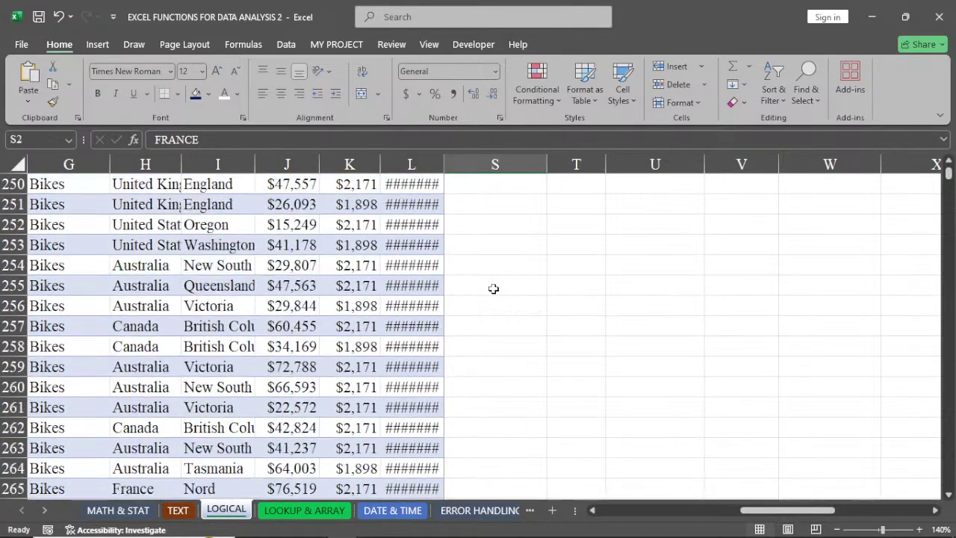
{"action": "scroll", "coordinate": [493, 289], "scroll_direction": "down", "scroll_amount": 20}
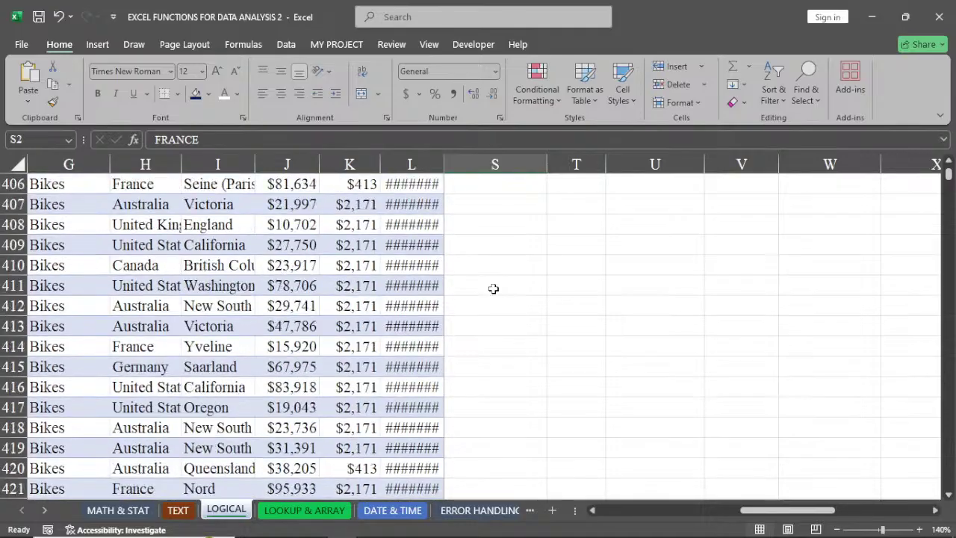
{"action": "scroll", "coordinate": [492, 288], "scroll_direction": "down", "scroll_amount": 18}
{"action": "mouse_move", "coordinate": [950, 177]}
{"action": "left_mouse_down"}
{"action": "mouse_move", "coordinate": [949, 239]}
{"action": "mouse_move", "coordinate": [949, 173]}
{"action": "left_mouse_up"}
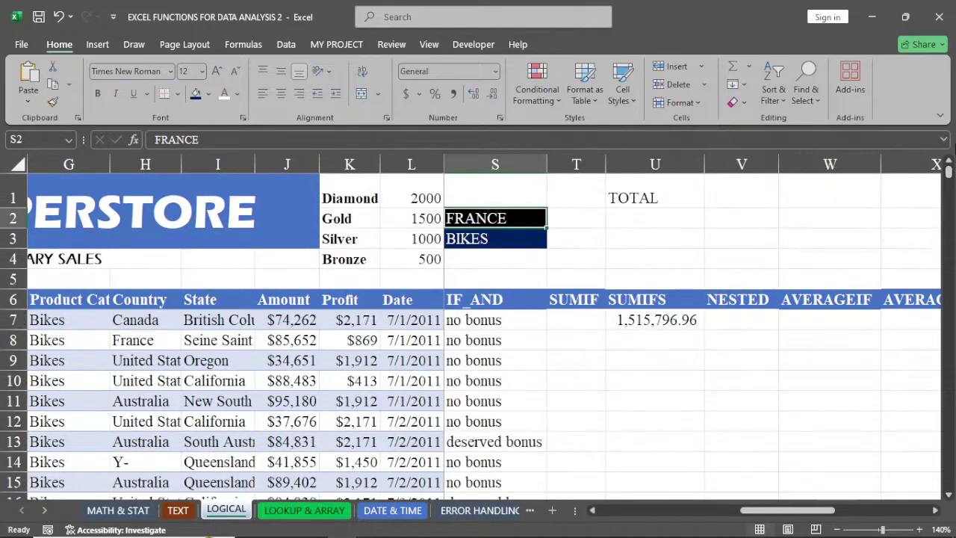
Change the product category criteria in cell S3 to CLOTHING
{"action": "left_click", "coordinate": [494, 242]}
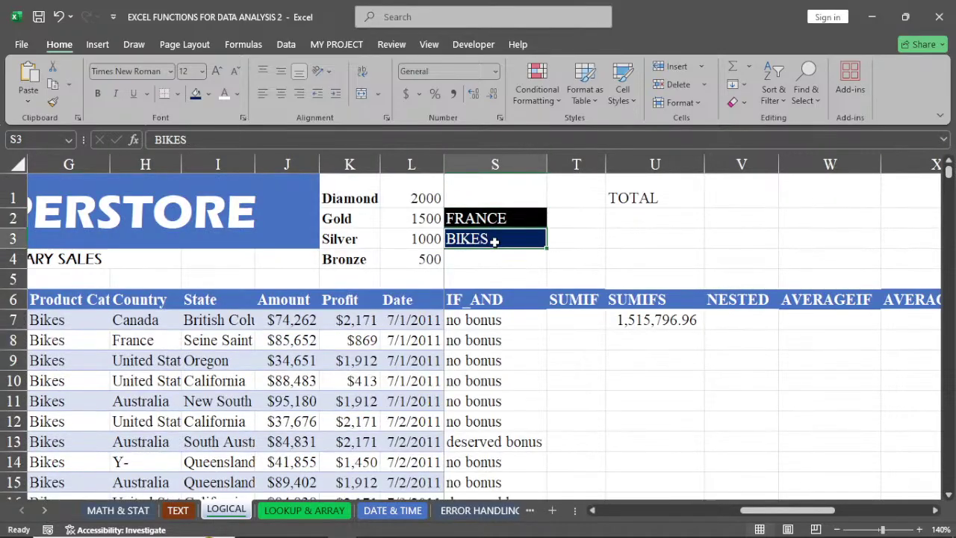
{"action": "type", "text": "CLOT"}
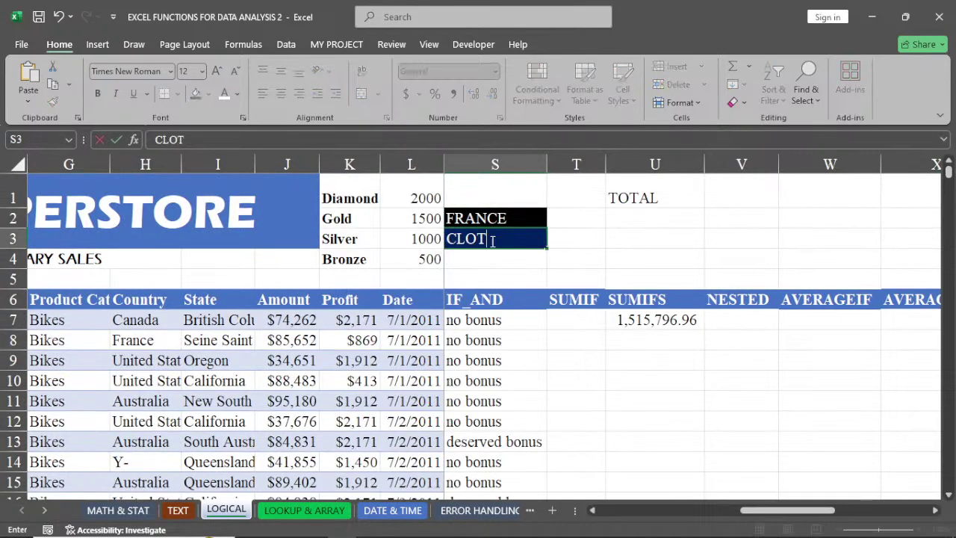
{"action": "type", "text": "HIU"}
{"action": "key", "text": "BackSpace"}
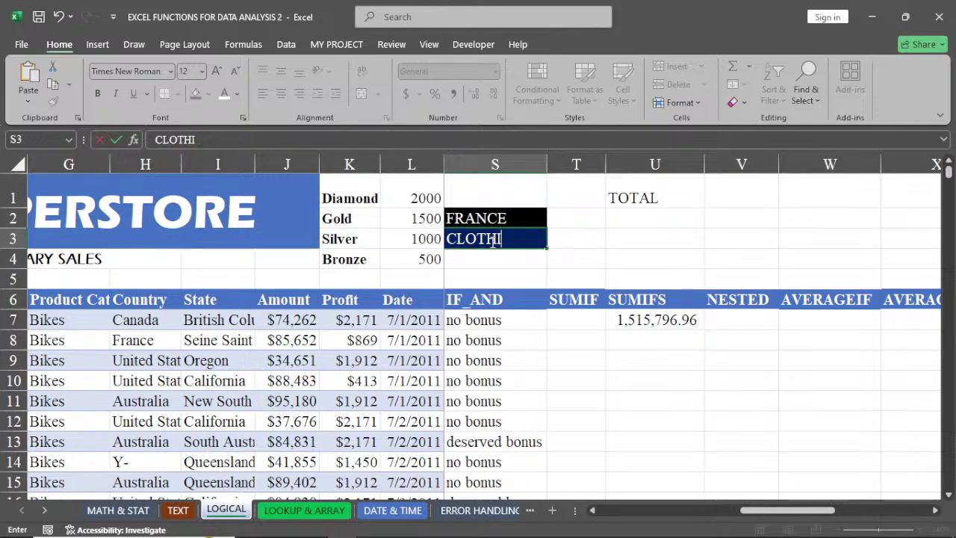
{"action": "type", "text": "NF"}
{"action": "key", "text": "BackSpace"}
{"action": "type", "text": "G"}
{"action": "key", "text": "Return"}
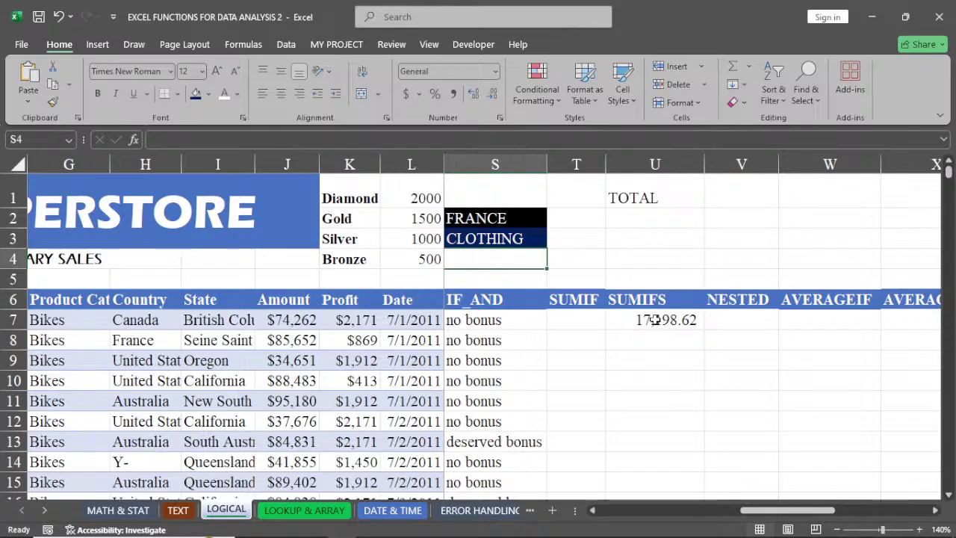
Set the product category criteria in cell S3 to ACCESSORIES and check the SUMIFS formula in U7
{"action": "left_click", "coordinate": [502, 237]}
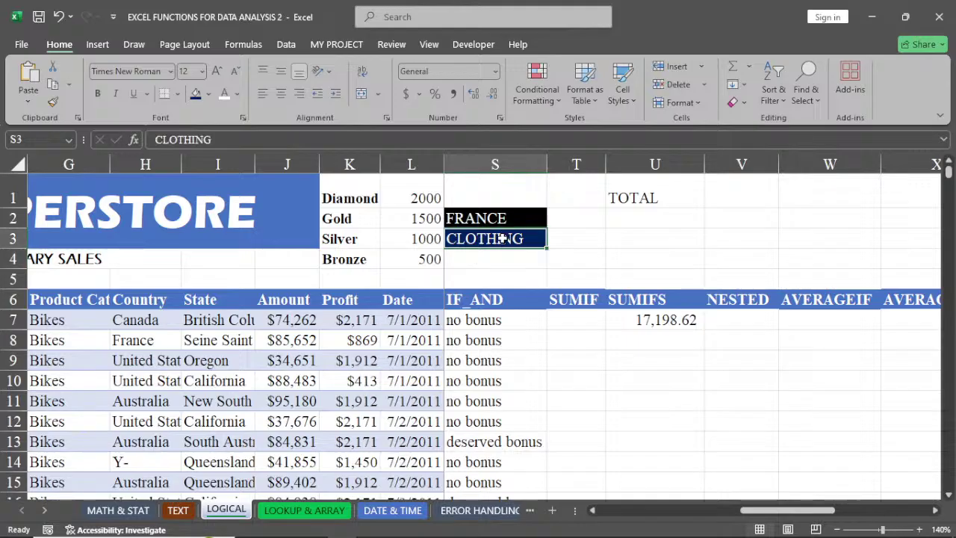
{"action": "type", "text": "ACCESS"}
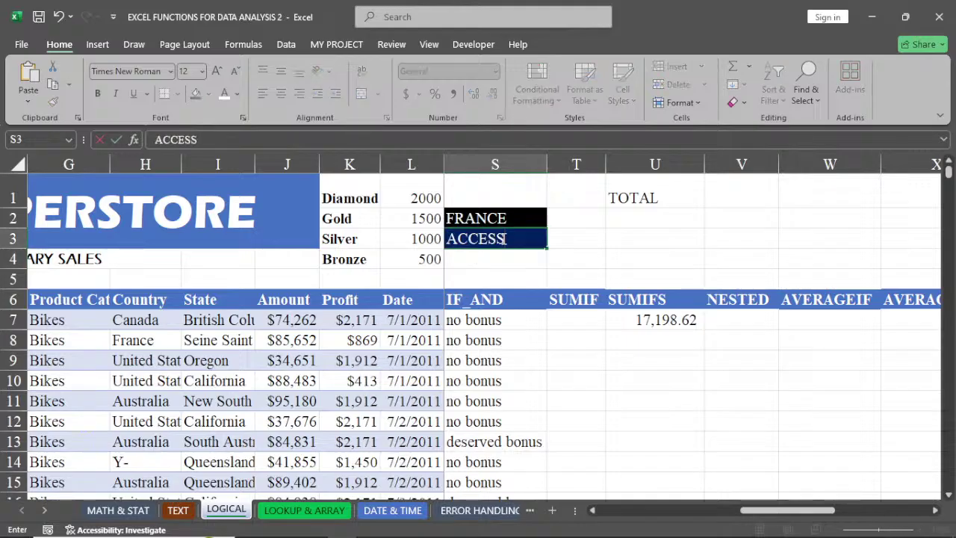
{"action": "type", "text": "ORIES"}
{"action": "key", "text": "ctrl+Return"}
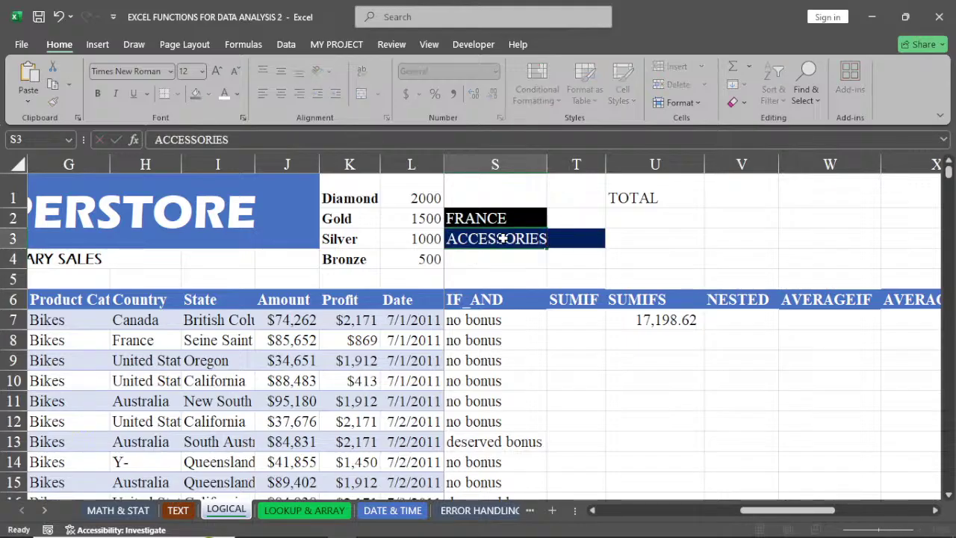
{"action": "key", "text": "Return"}
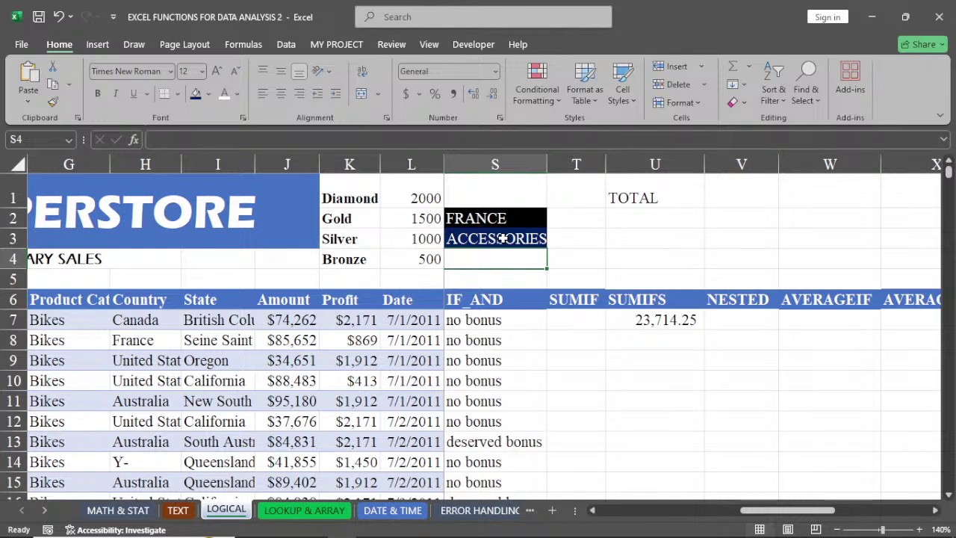
{"action": "left_click", "coordinate": [655, 324]}
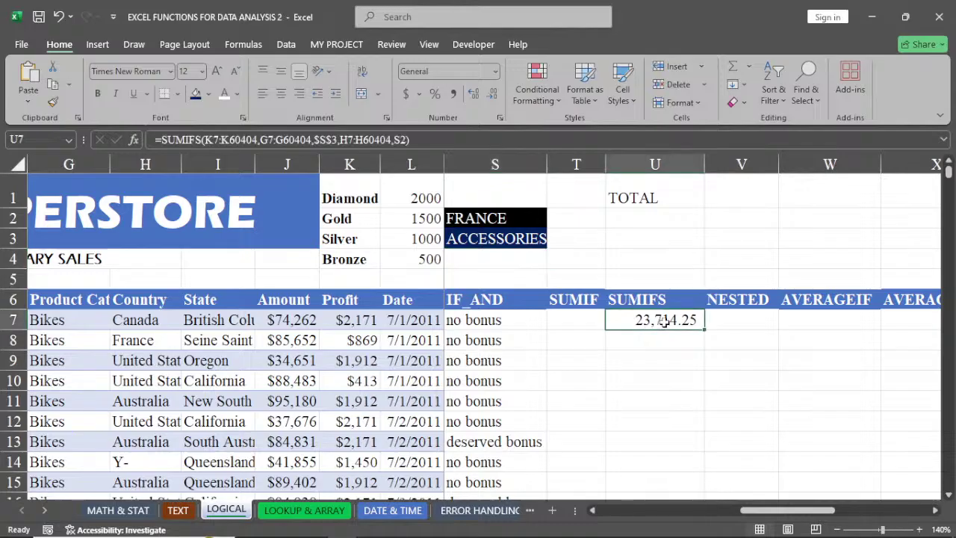
{"action": "left_click", "coordinate": [737, 325]}
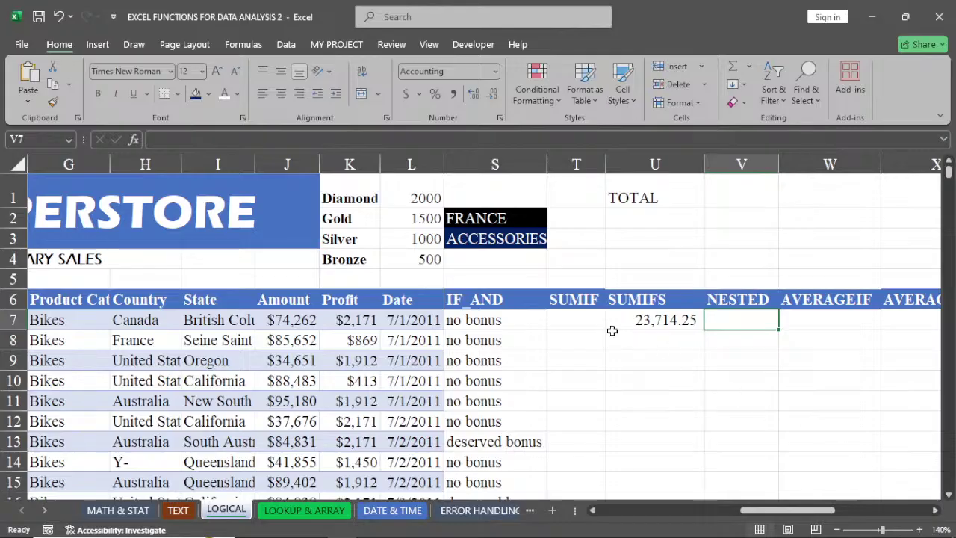
{"action": "left_click", "coordinate": [569, 318]}
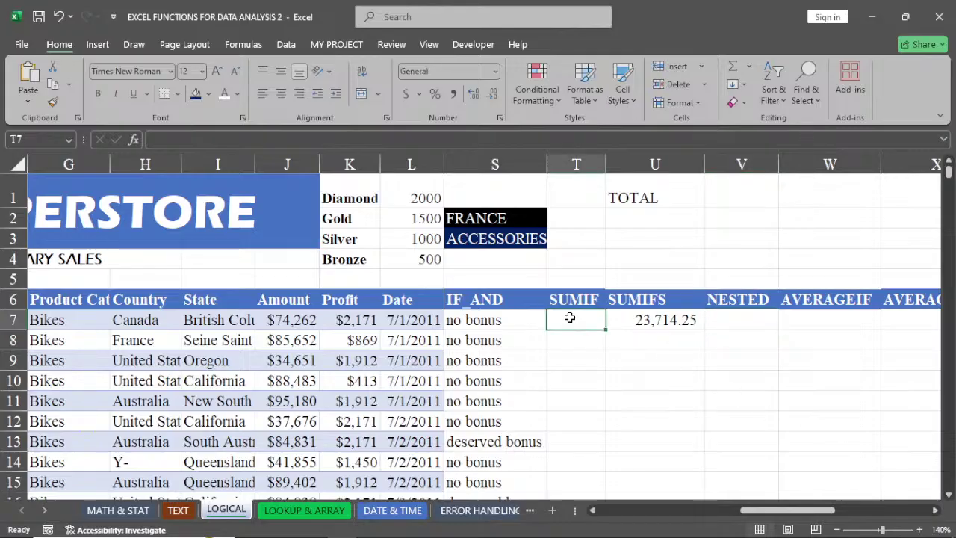
{"action": "left_click", "coordinate": [624, 218]}
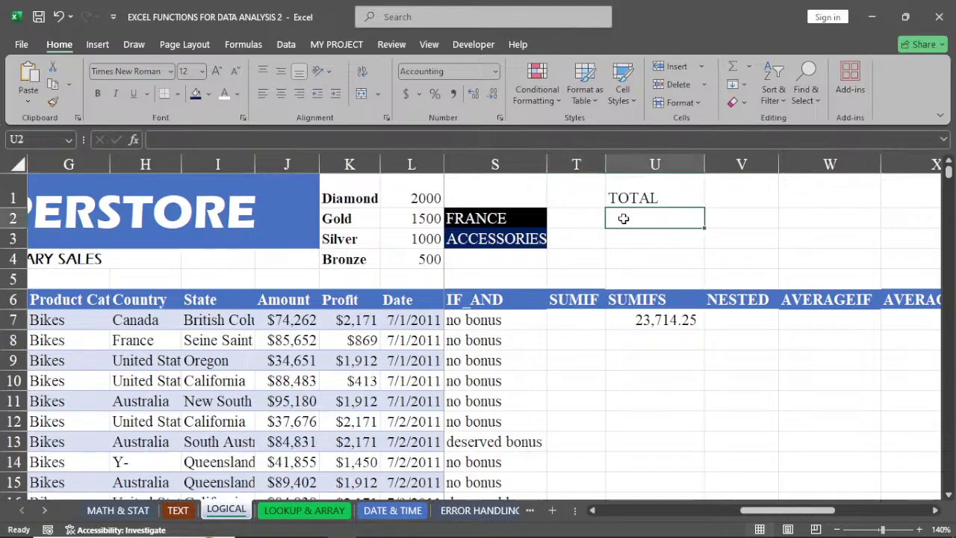
{"action": "left_click", "coordinate": [587, 224]}
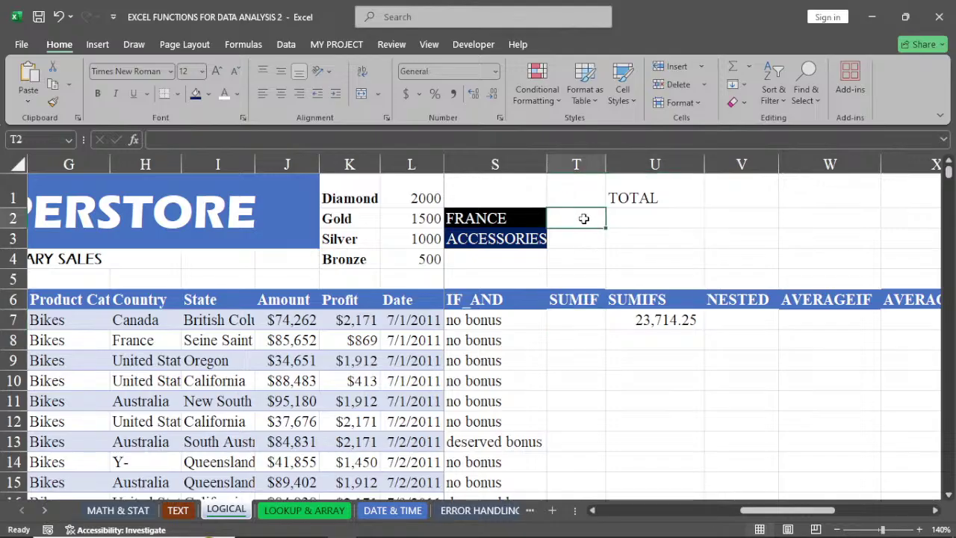
{"action": "left_click", "coordinate": [635, 231]}
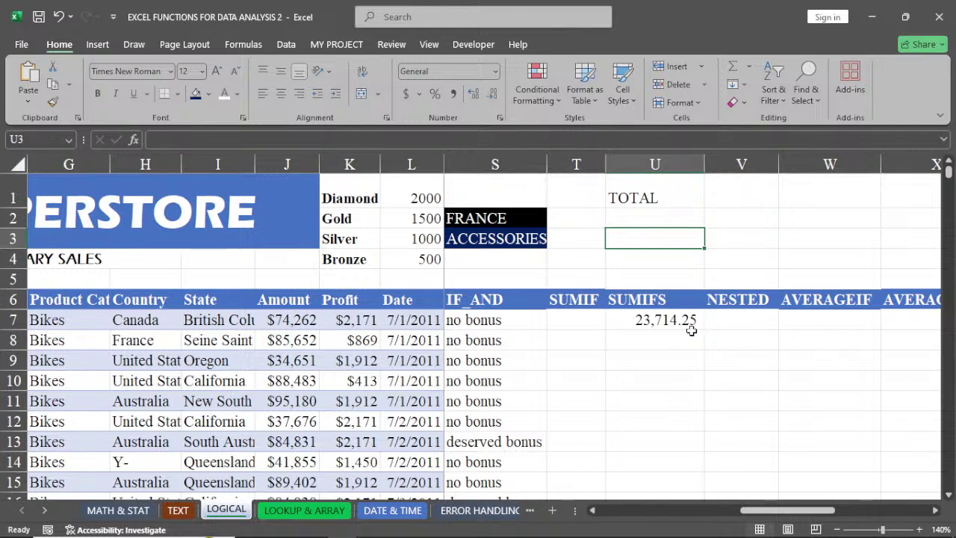
{"action": "left_click", "coordinate": [635, 327]}
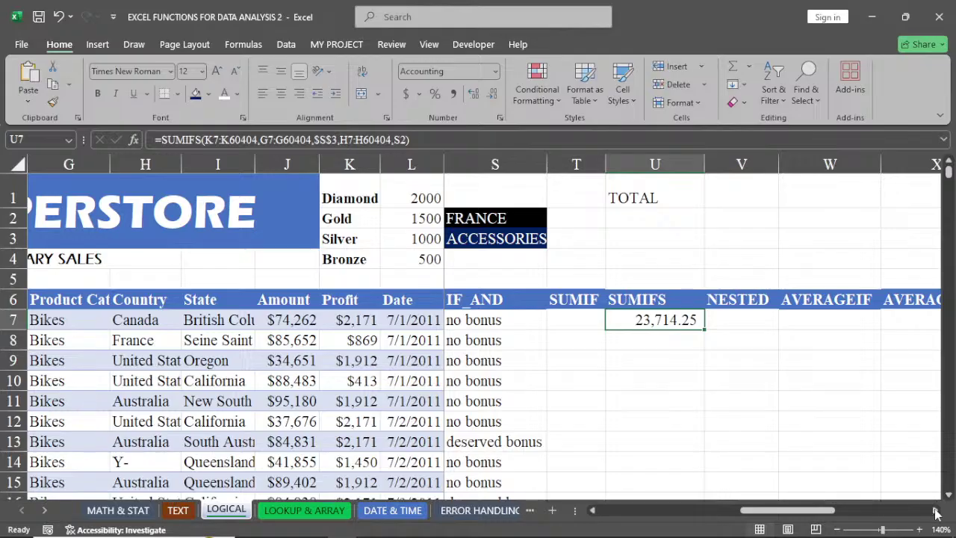
Enter the label NESTEDIF in cell V2 and the label IFS in cell W1
{"action": "left_click", "coordinate": [936, 512]}
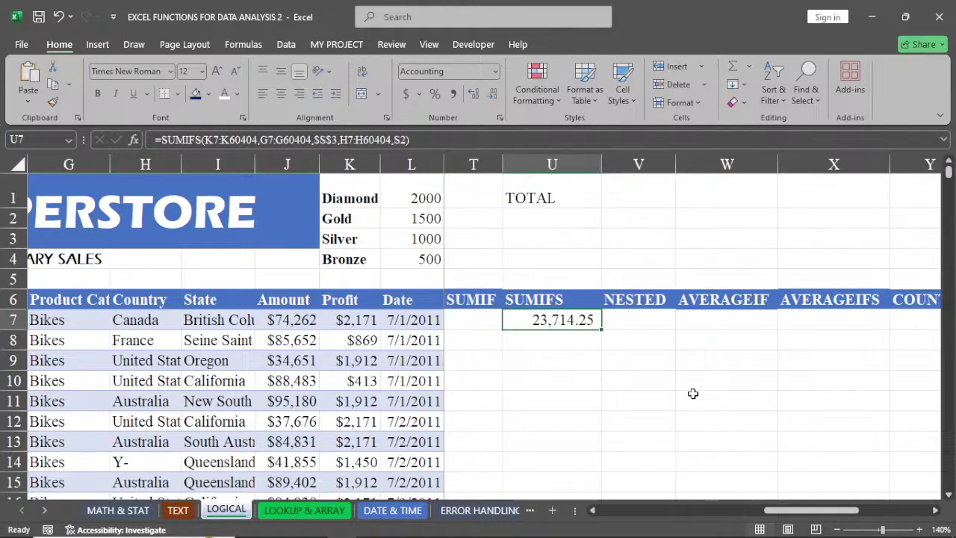
{"action": "left_click", "coordinate": [624, 222]}
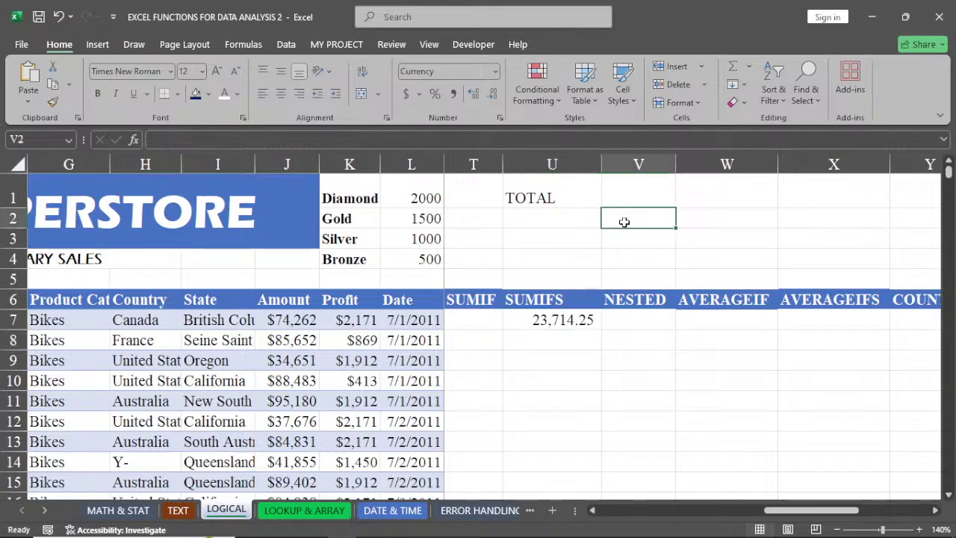
{"action": "type", "text": "NES"}
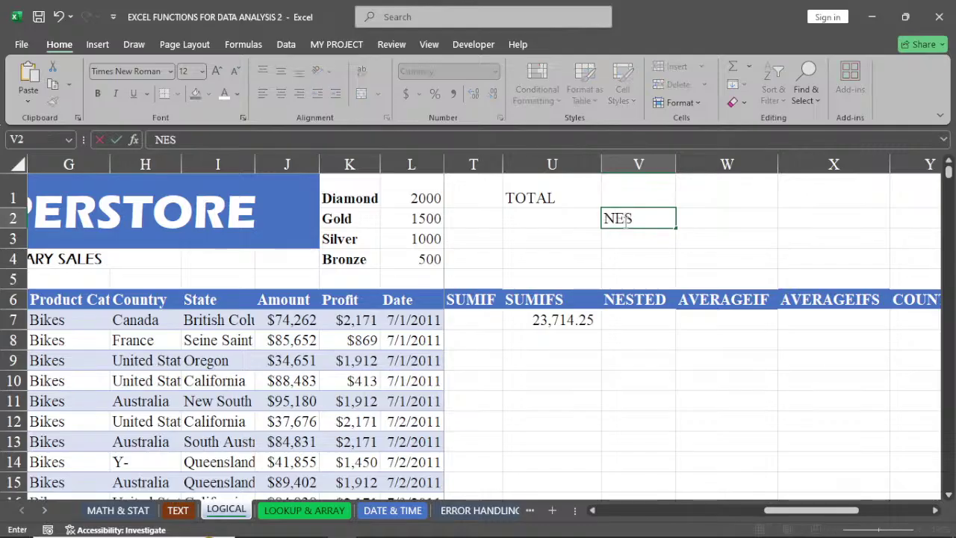
{"action": "type", "text": "TEDIF"}
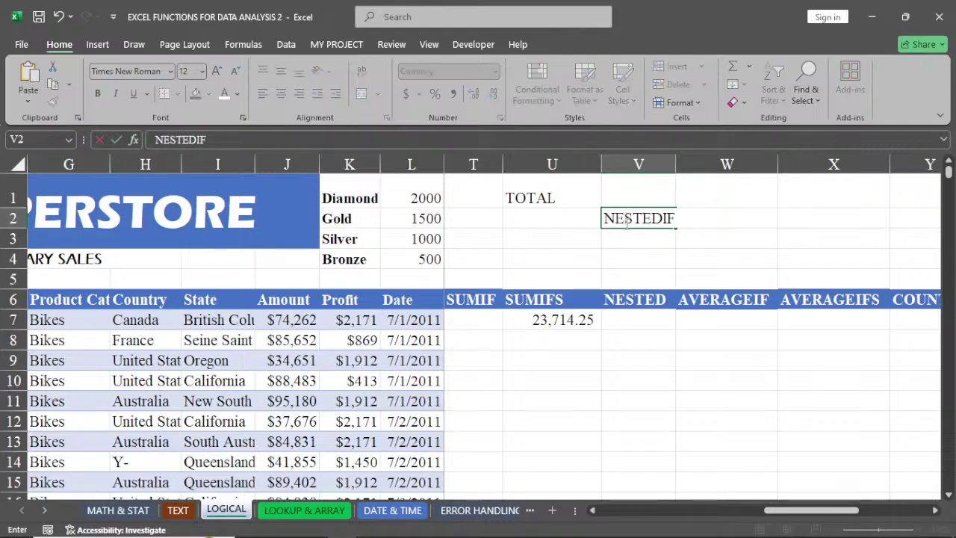
{"action": "left_click", "coordinate": [639, 245]}
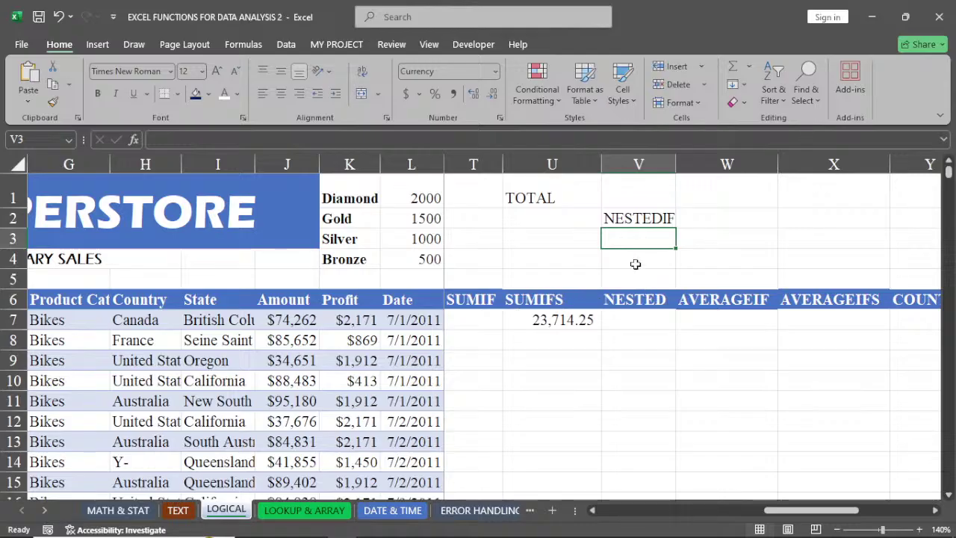
{"action": "left_click", "coordinate": [710, 199]}
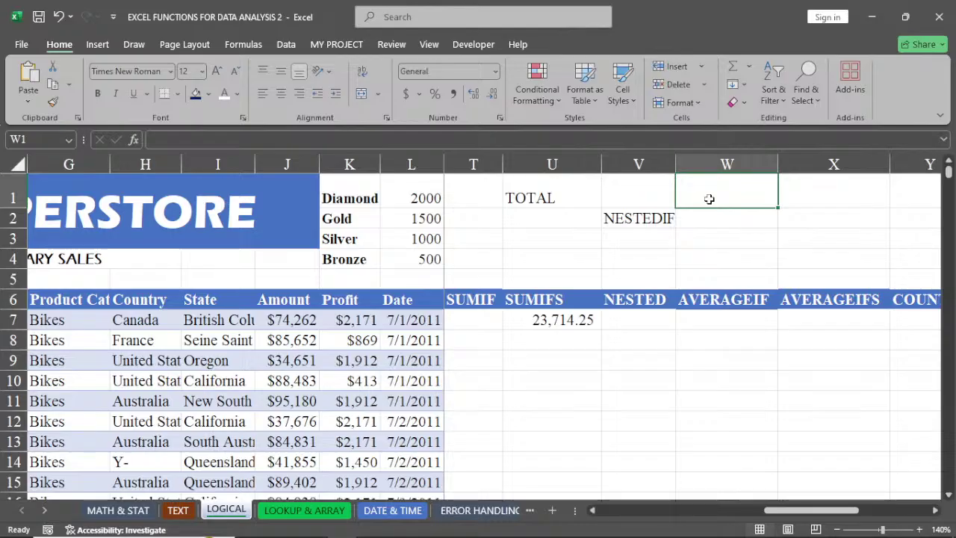
{"action": "type", "text": "IFS"}
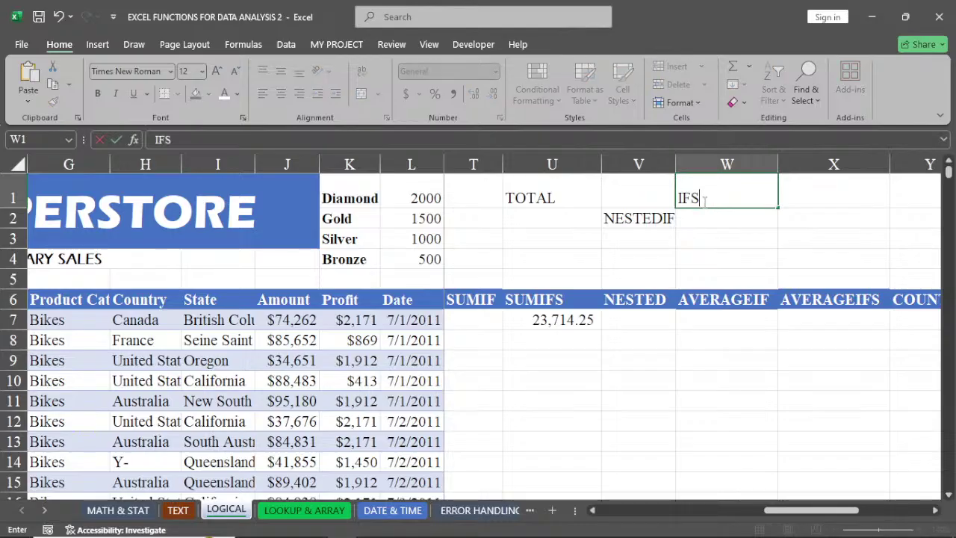
{"action": "key", "text": "Return"}
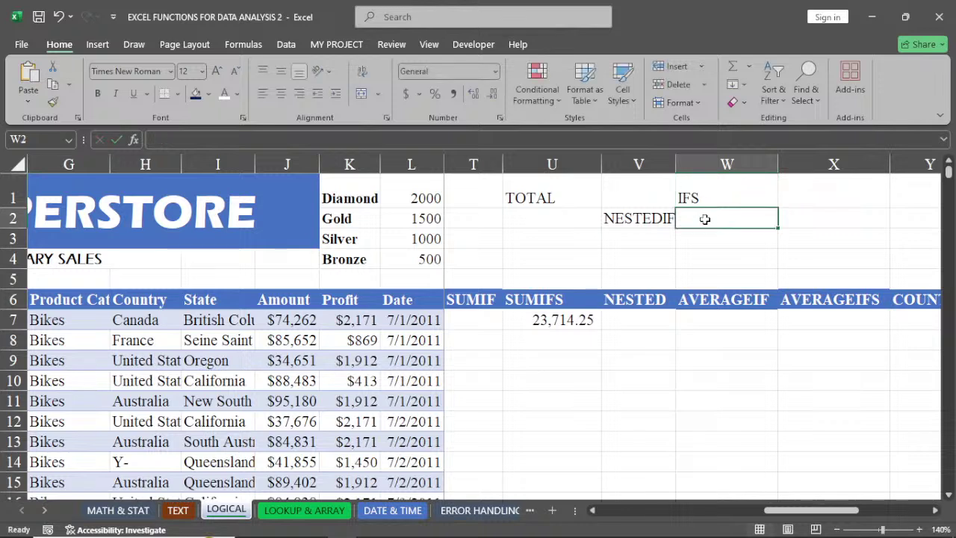
Look at the school result sheet in Sheet1, then return to the LOGICAL sheet and its IFS label
{"action": "left_click", "coordinate": [643, 221]}
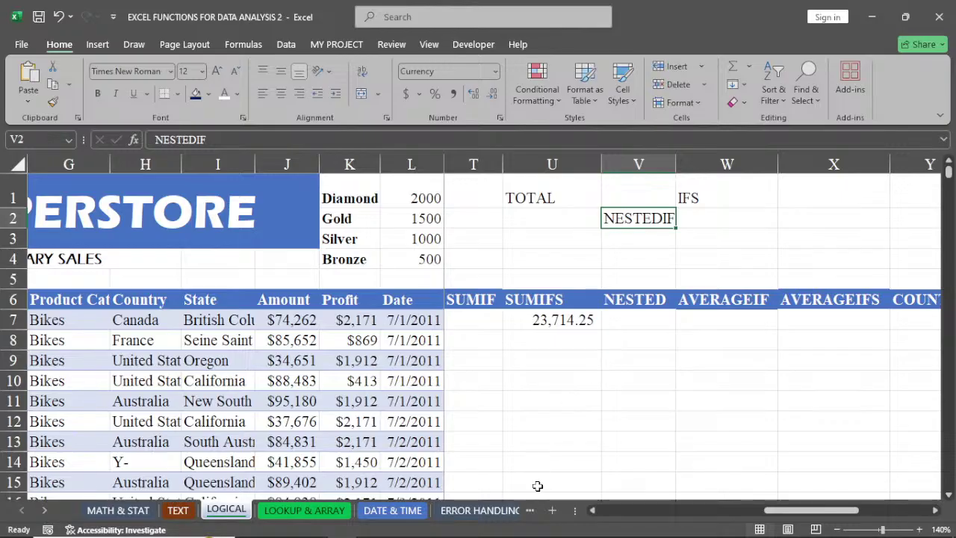
{"action": "left_click", "coordinate": [529, 512]}
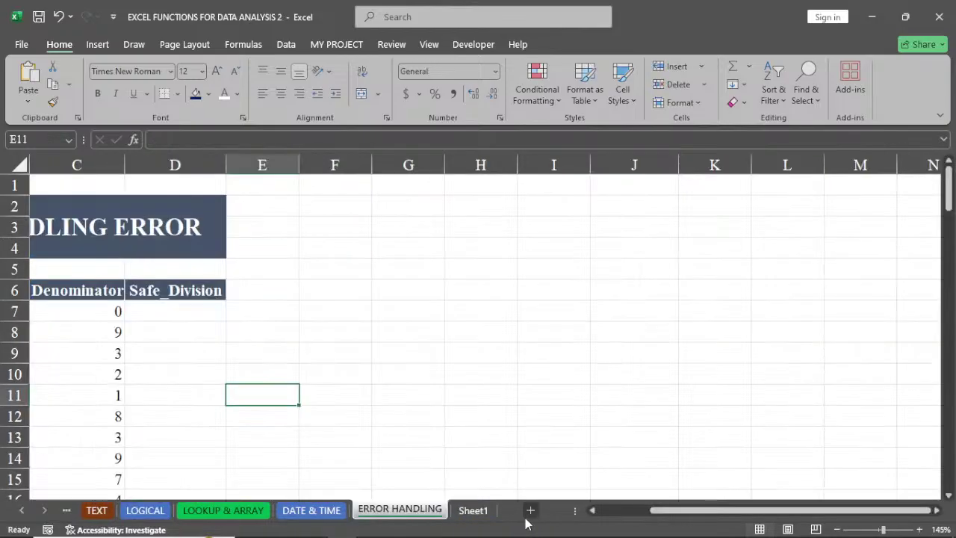
{"action": "left_click", "coordinate": [465, 512]}
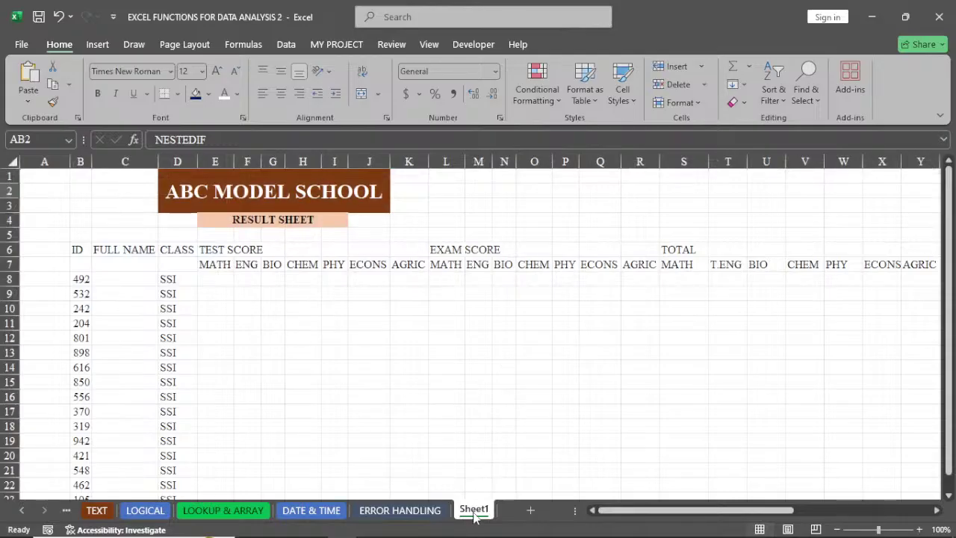
{"action": "left_click", "coordinate": [159, 514]}
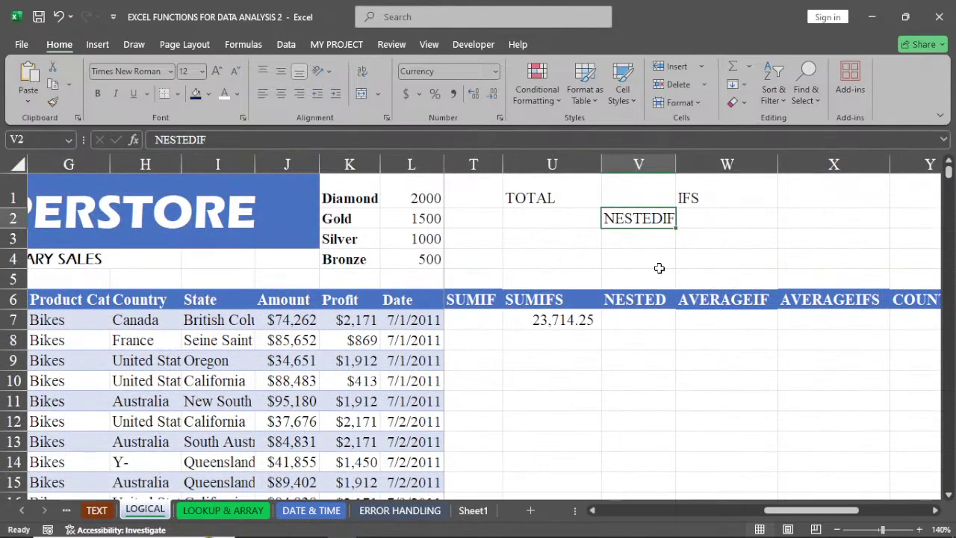
{"action": "left_click", "coordinate": [702, 199]}
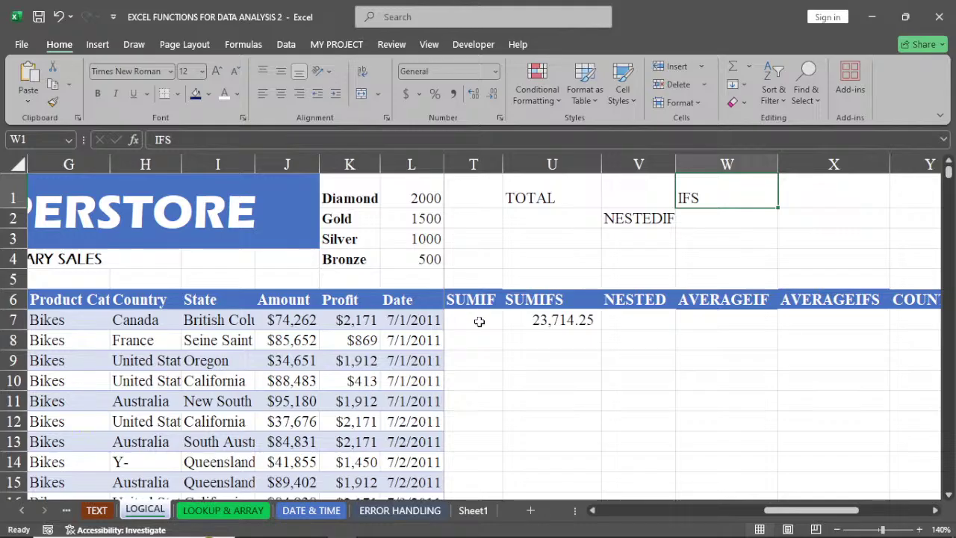
Start an AVERAGEIF formula in cell W7 with the Country data H7:H60404 as its range
{"action": "left_click", "coordinate": [724, 320]}
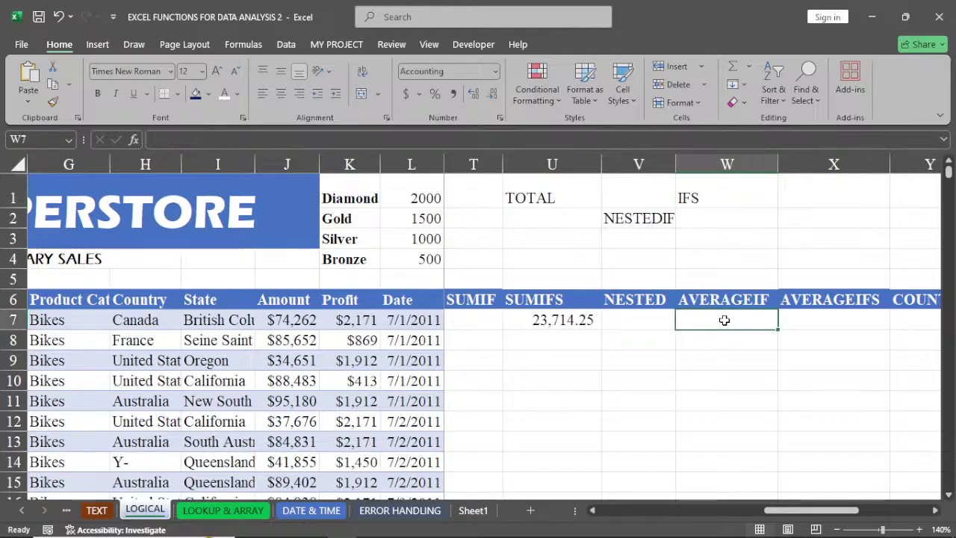
{"action": "type", "text": "="}
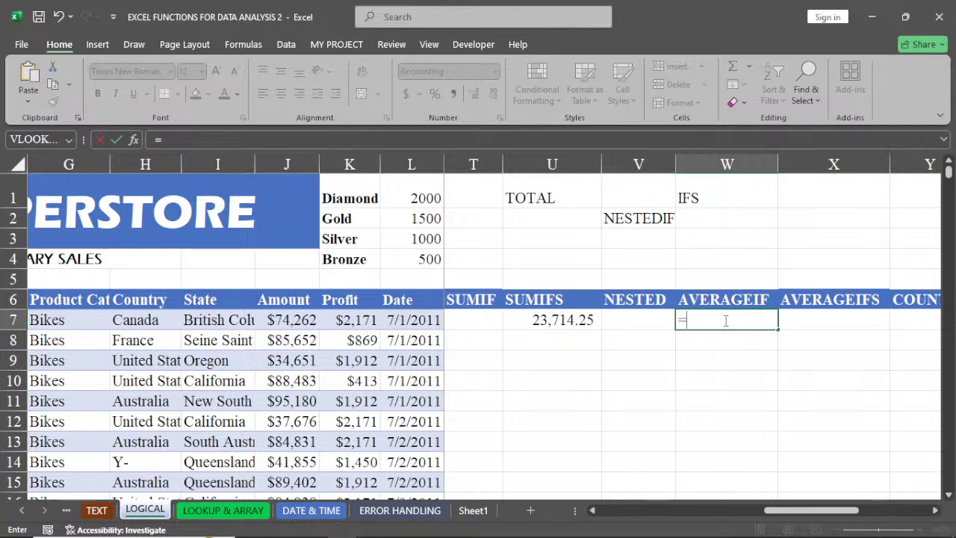
{"action": "type", "text": "AV"}
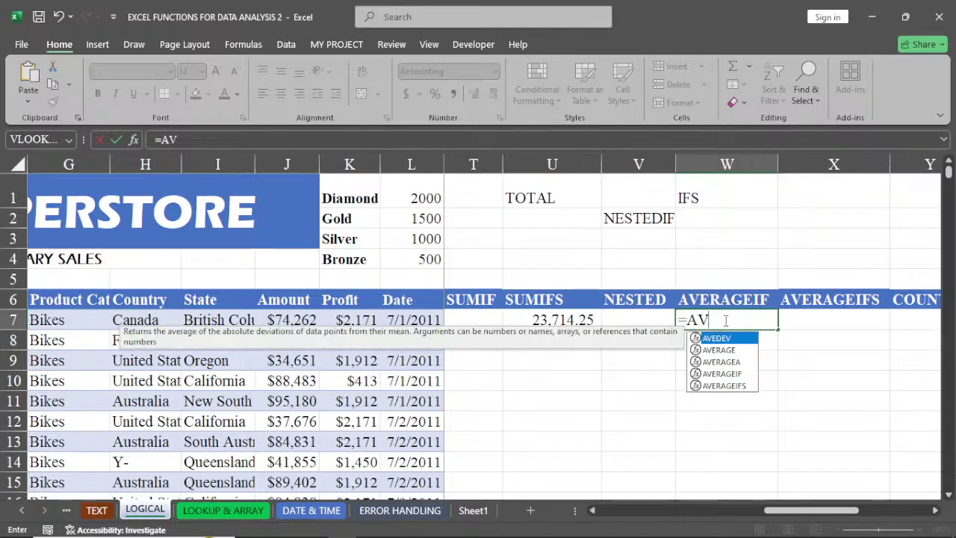
{"action": "left_click", "coordinate": [729, 375]}
{"action": "double_click", "coordinate": [728, 375]}
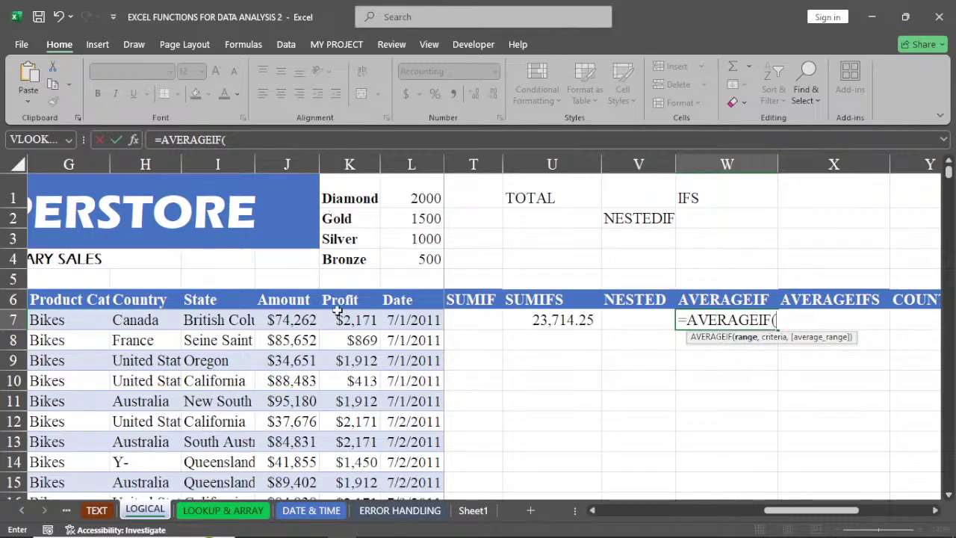
{"action": "left_click", "coordinate": [132, 320]}
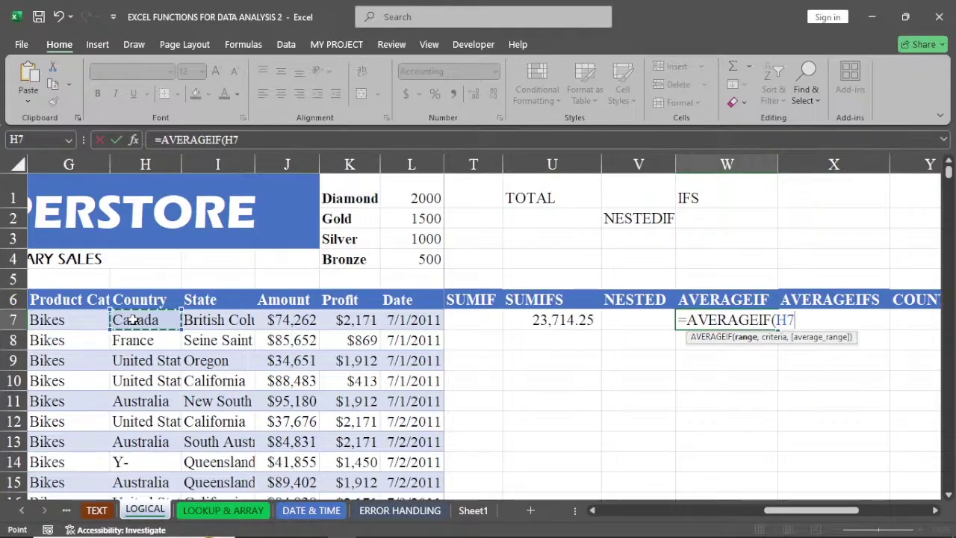
{"action": "key", "text": "ctrl+shift+Down"}
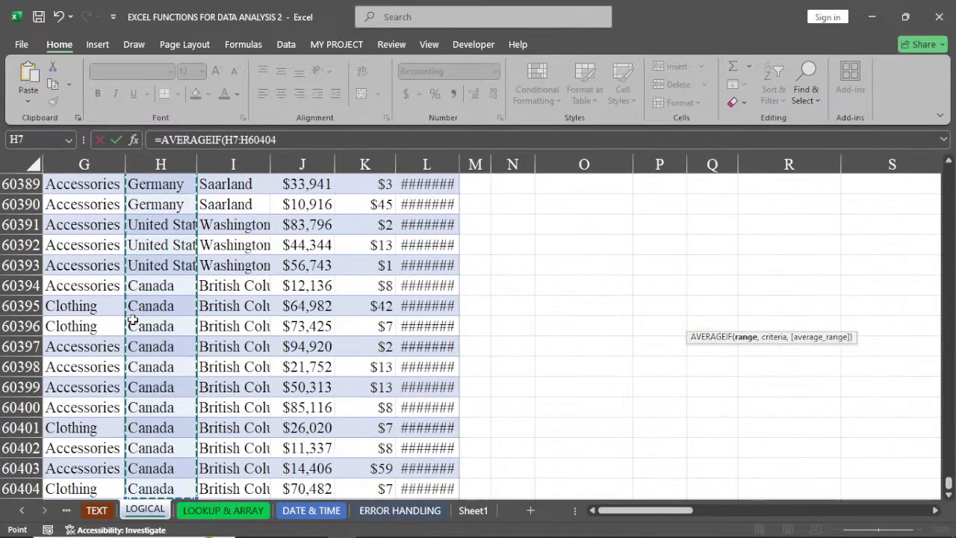
{"action": "key", "text": "ctrl+BackSpace"}
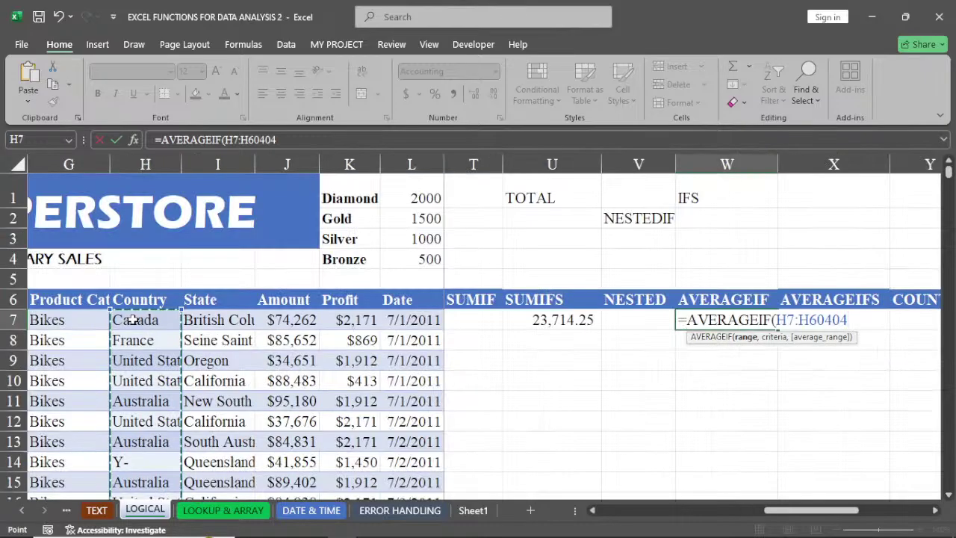
Complete the AVERAGEIF formula with X4 as criteria and the Profit data K7:K60404 as average range
{"action": "type", "text": ","}
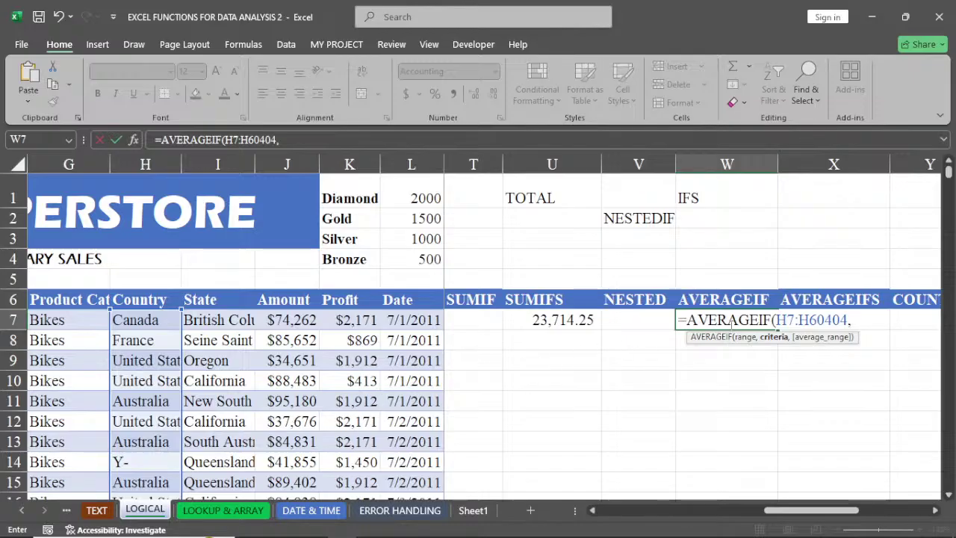
{"action": "left_click", "coordinate": [825, 260]}
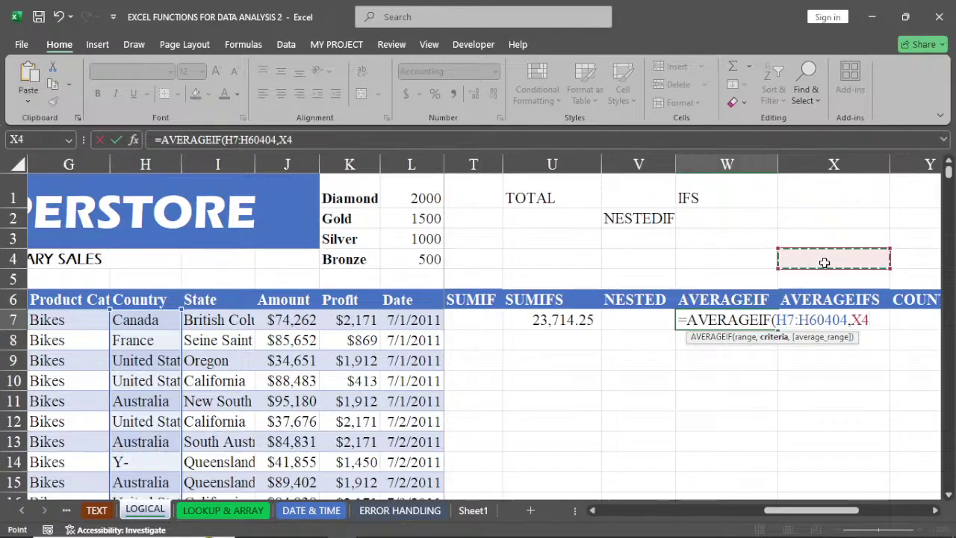
{"action": "type", "text": ","}
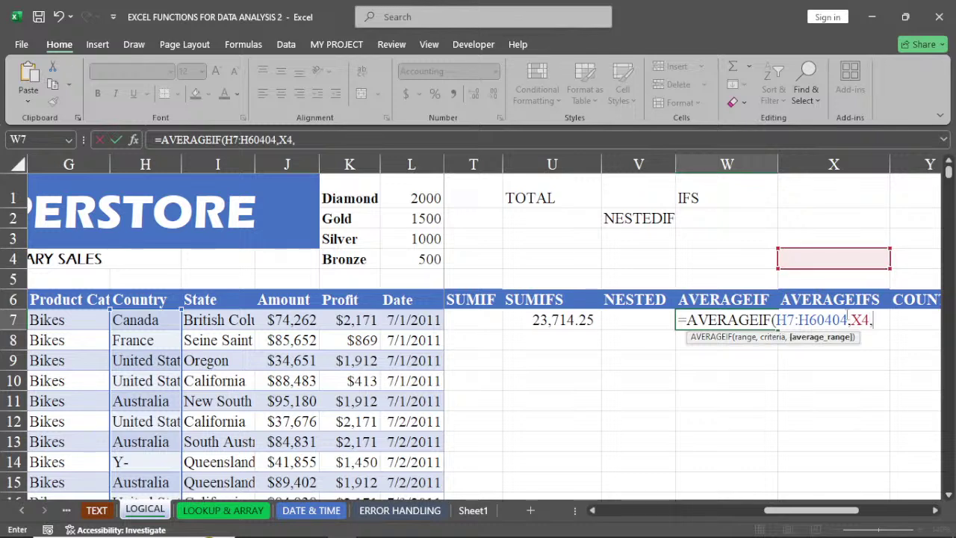
{"action": "left_click", "coordinate": [358, 319]}
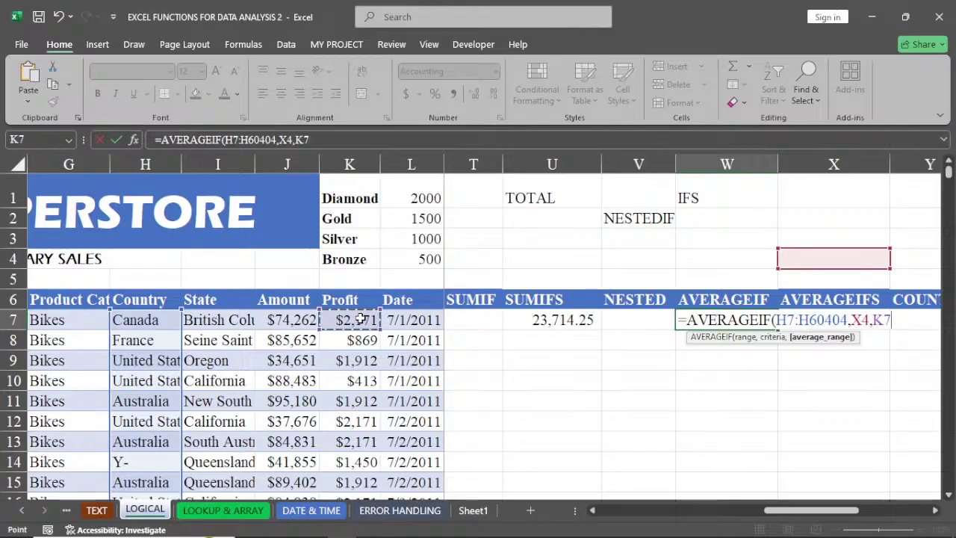
{"action": "key", "text": "ctrl+shift+Down"}
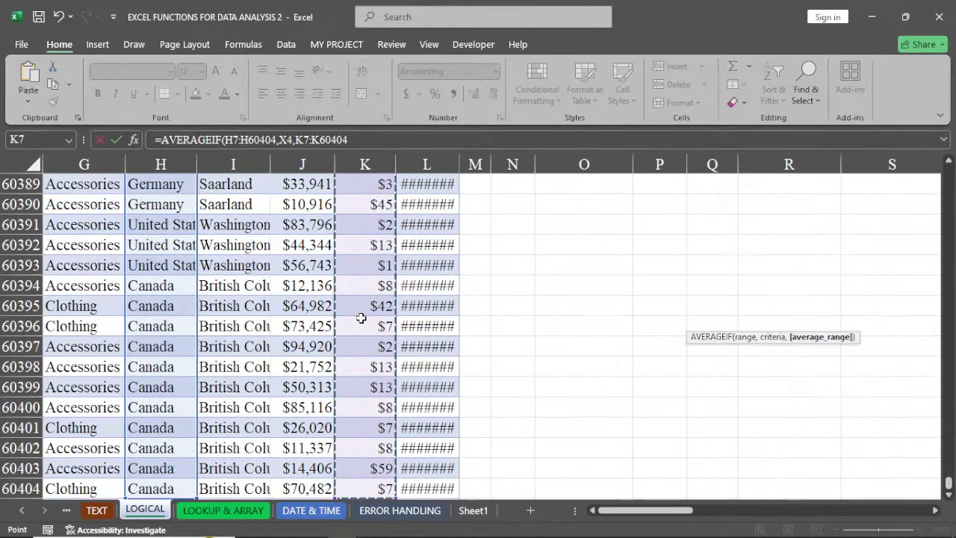
{"action": "key", "text": "ctrl+BackSpace"}
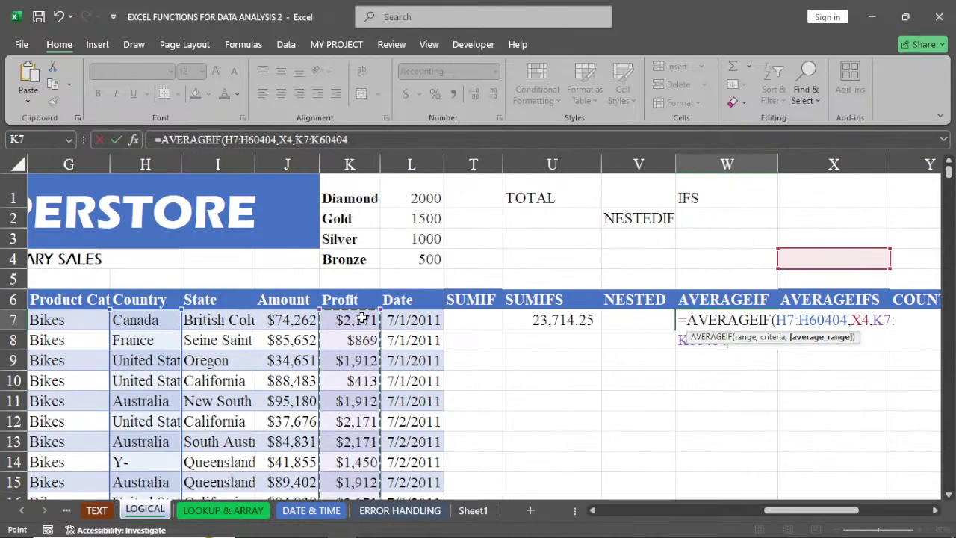
{"action": "left_click", "coordinate": [938, 510]}
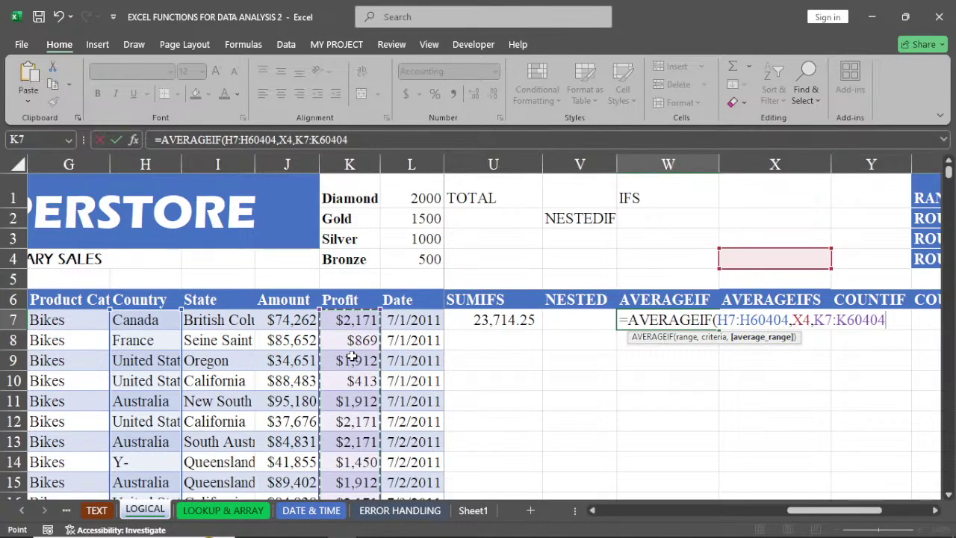
{"action": "key", "text": "Return"}
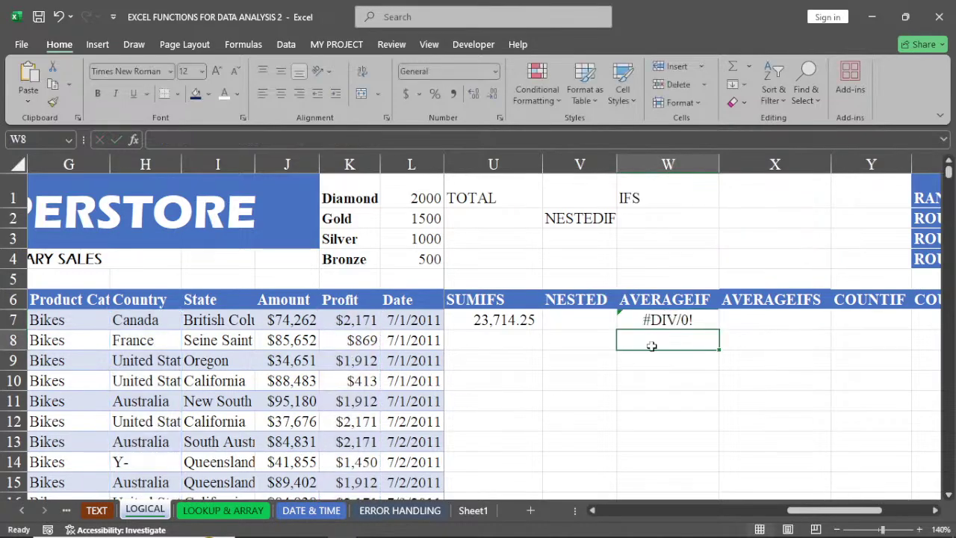
Fill the criteria cell X4 with dark blue, and check the AVERAGEIF formula in W7
{"action": "left_click", "coordinate": [769, 259]}
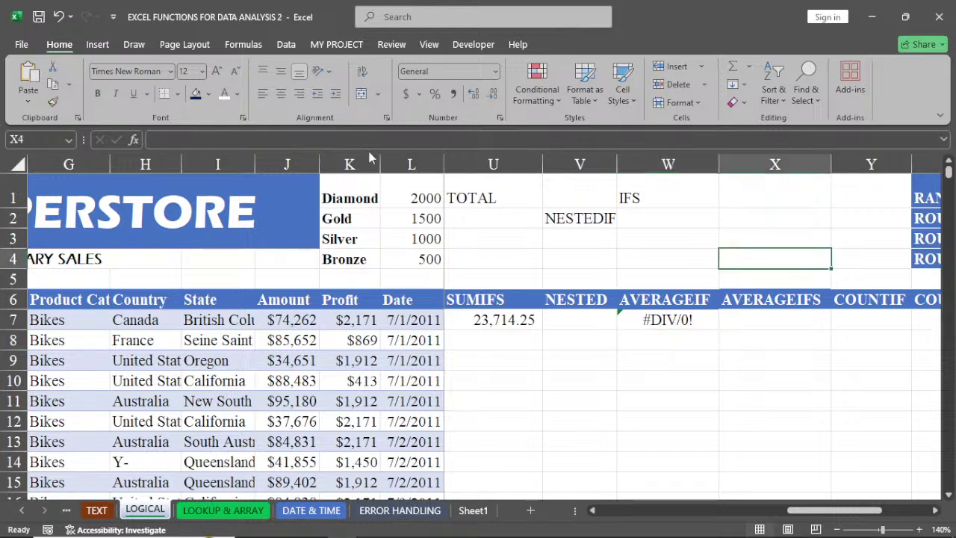
{"action": "left_click", "coordinate": [196, 97]}
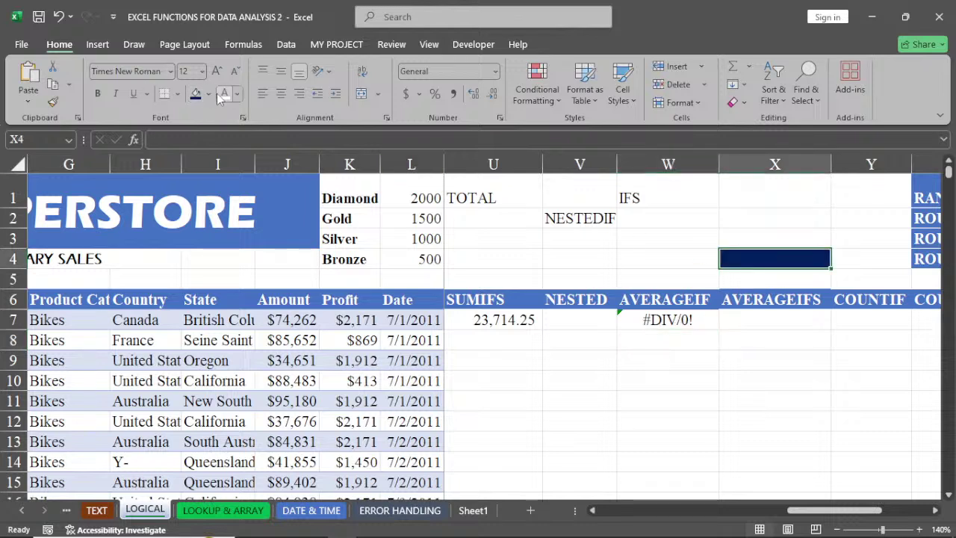
{"action": "left_click", "coordinate": [783, 342]}
{"action": "left_click", "coordinate": [669, 319]}
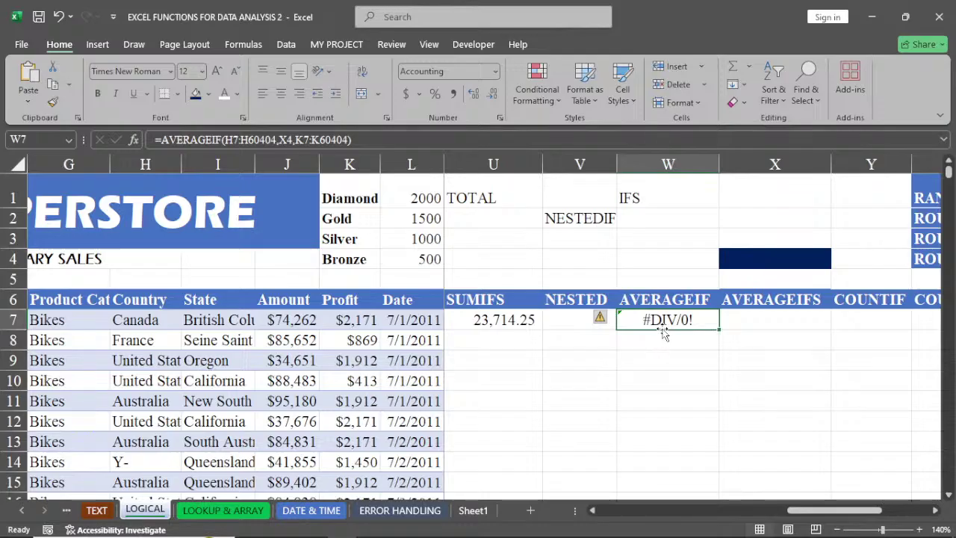
Enter FRANCE in cell X4 as the country criterion for the AVERAGEIF formula
{"action": "left_click", "coordinate": [777, 259]}
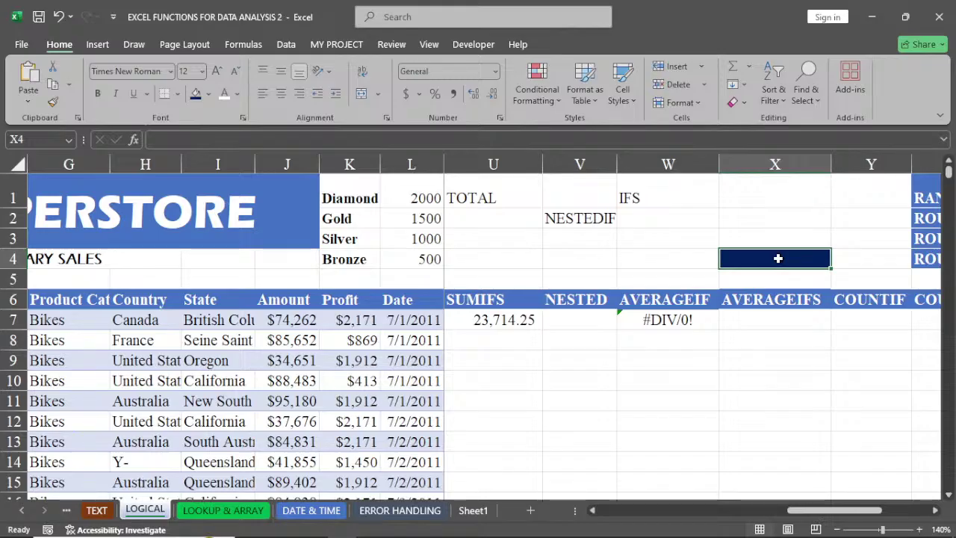
{"action": "type", "text": "FRANCE"}
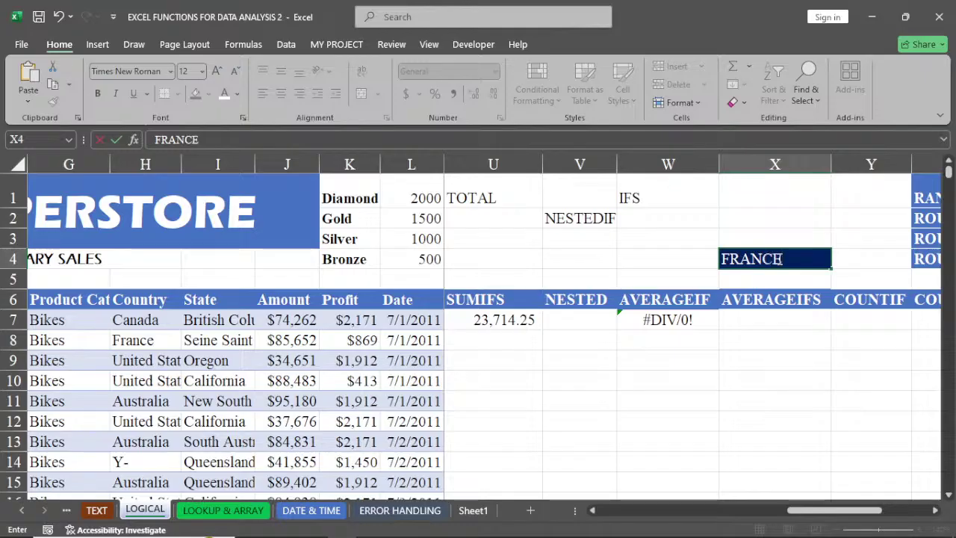
{"action": "key", "text": "Return"}
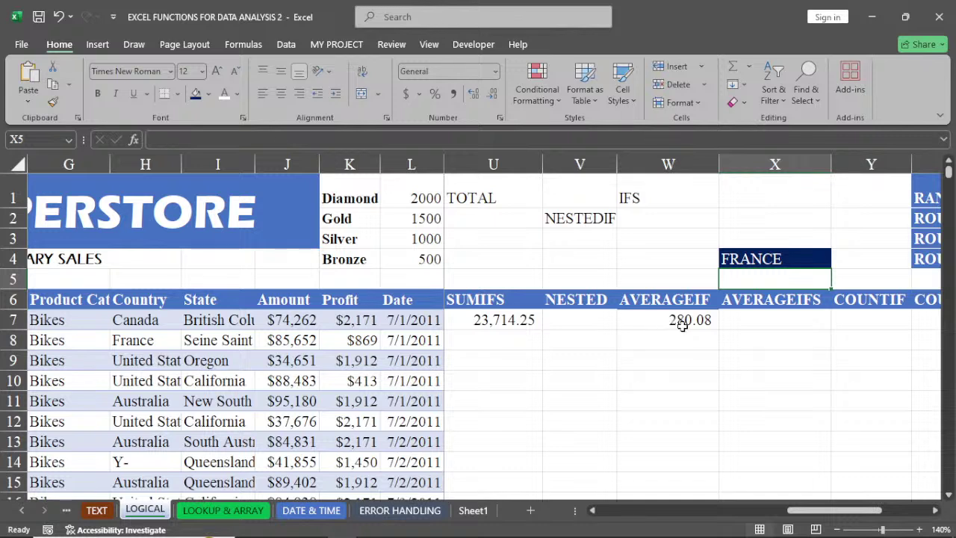
Set the country criterion in cell X4 to UNITED STATES
{"action": "left_click", "coordinate": [773, 257]}
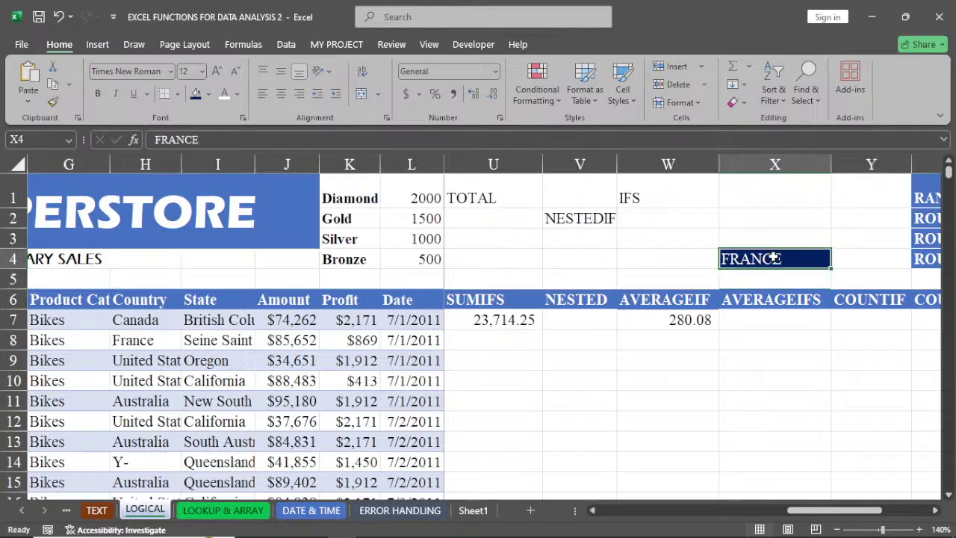
{"action": "type", "text": "UNITED"}
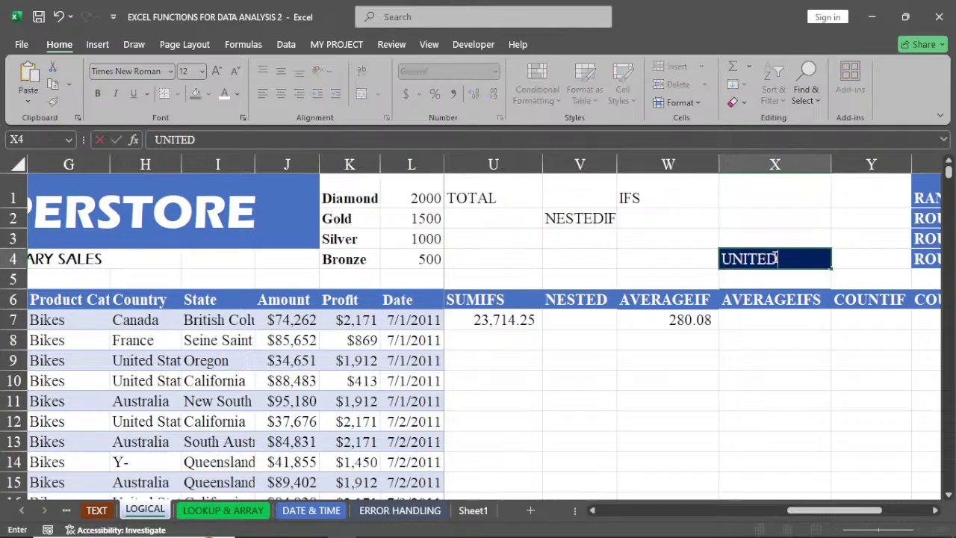
{"action": "type", "text": " STATES"}
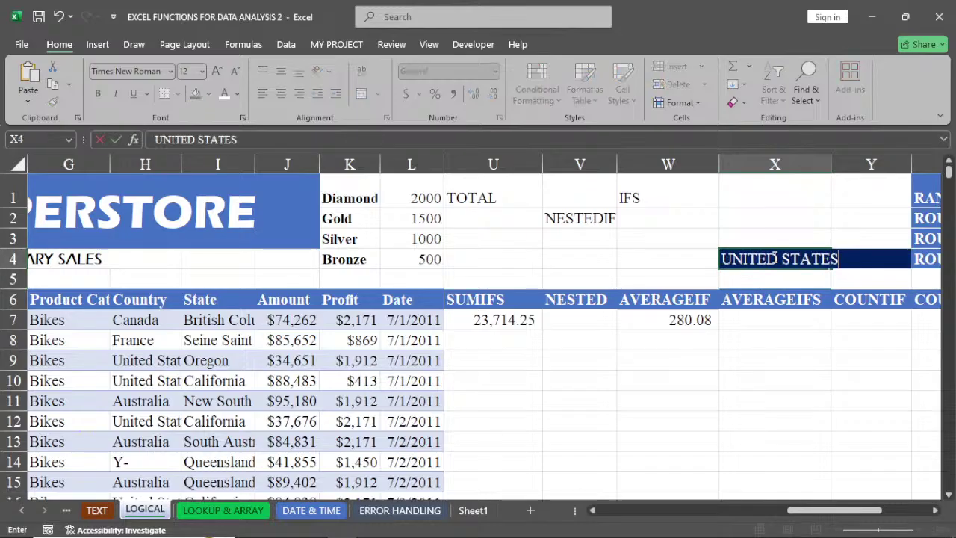
{"action": "key", "text": "Return"}
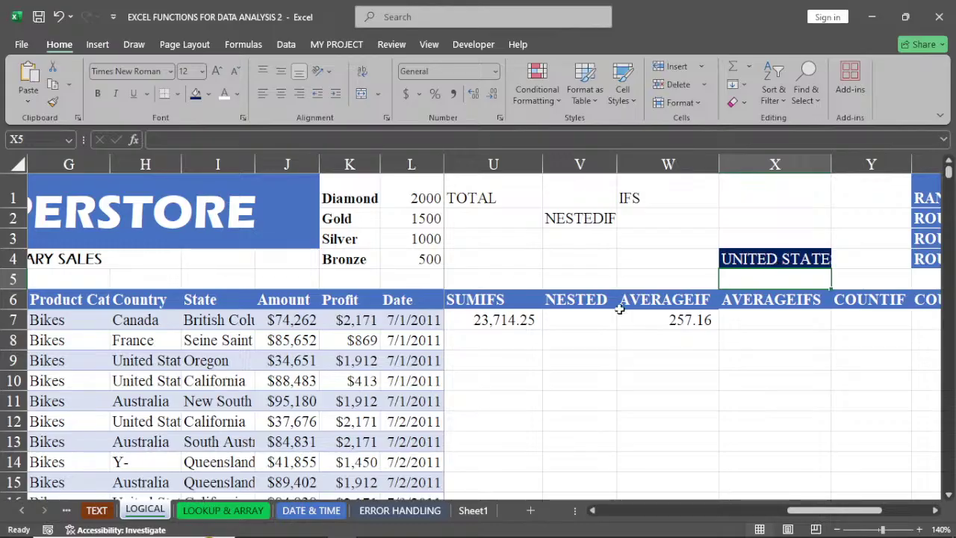
Copy the SUMIFS formula text from U7 into cell X7 and add the equals sign in front of it
{"action": "left_click", "coordinate": [489, 321]}
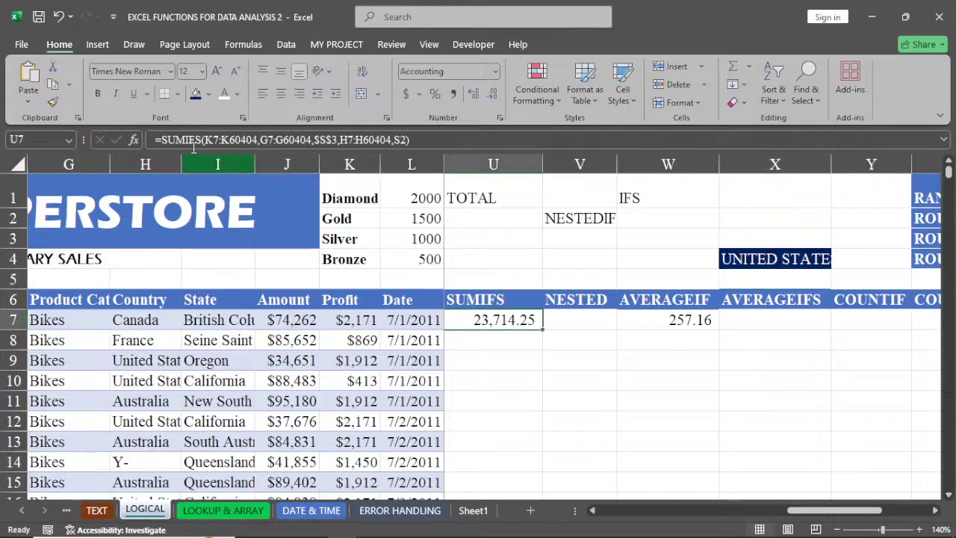
{"action": "left_click", "coordinate": [162, 142]}
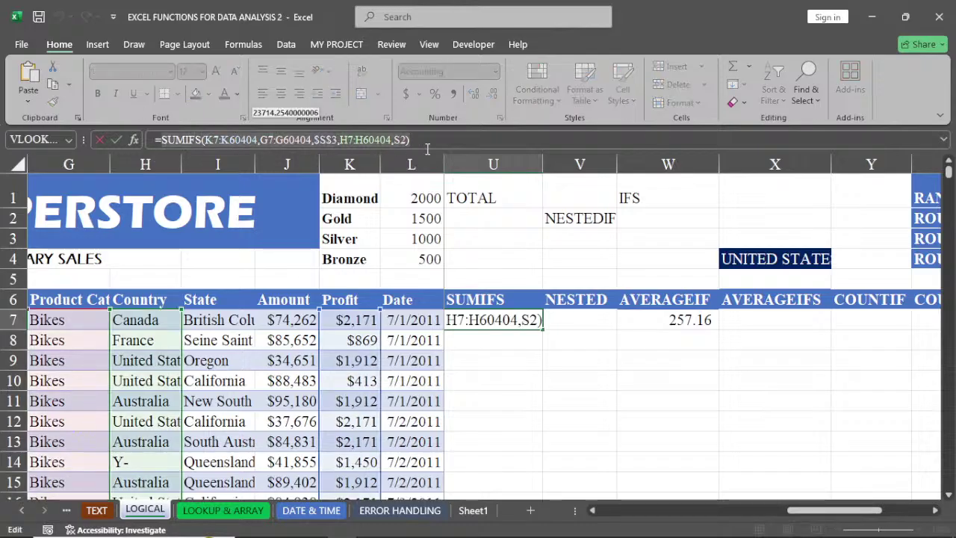
{"action": "key", "text": "ctrl+Return"}
{"action": "left_click", "coordinate": [765, 321]}
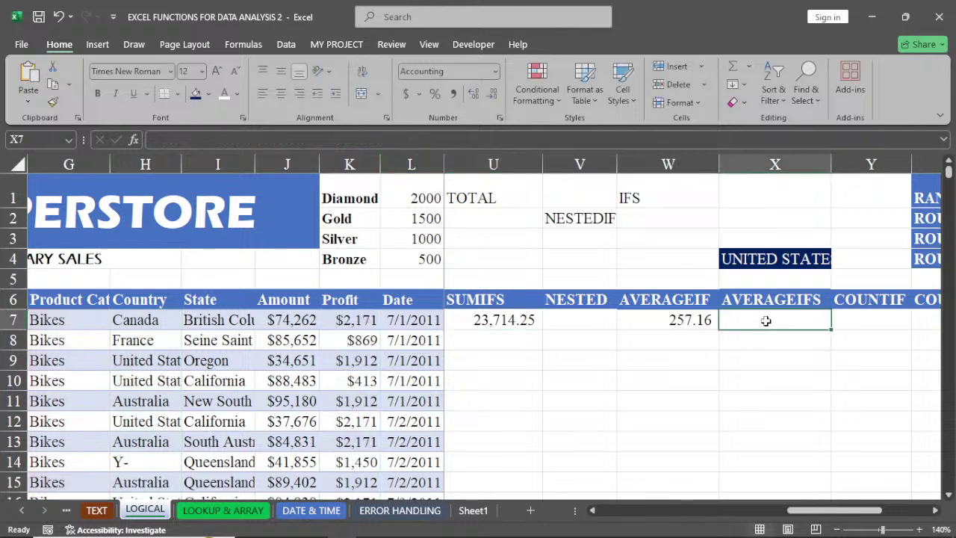
{"action": "type", "text": "SUMIFS(K7:K60404,G7:G60404,$S$3,H7:H60404,S2)"}
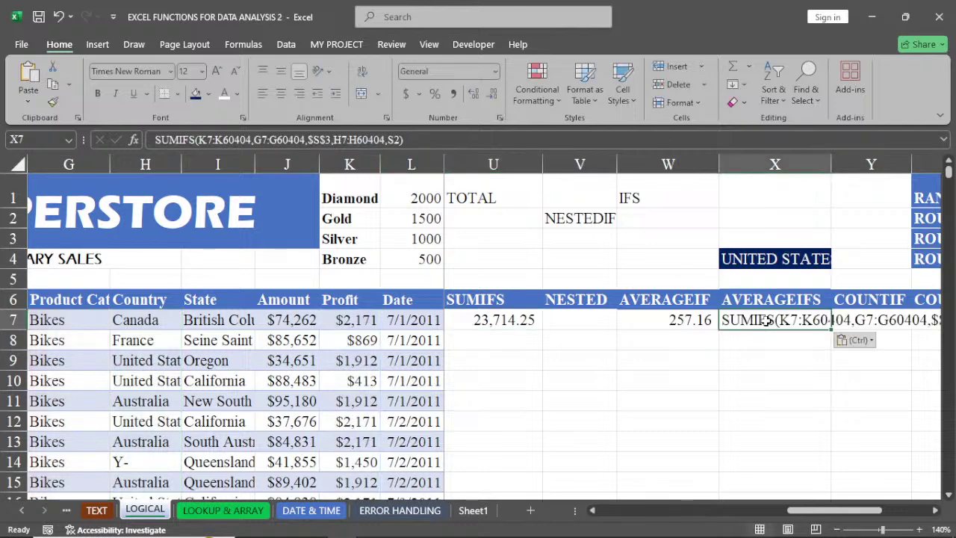
{"action": "double_click", "coordinate": [722, 320]}
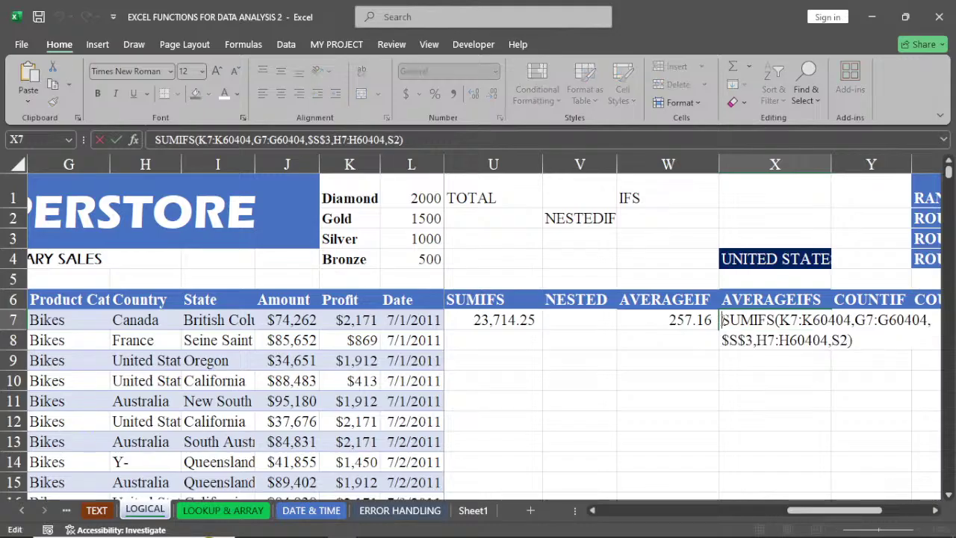
{"action": "type", "text": "="}
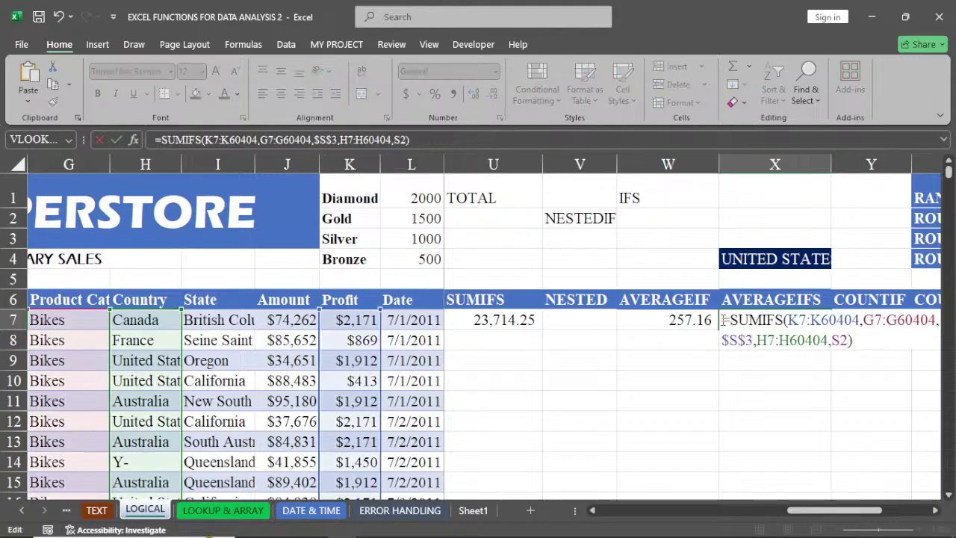
Replace SUMIFS with AVERAGEIFS in the X7 formula, keeping its ranges and criteria, and enter it
{"action": "left_click", "coordinate": [784, 320]}
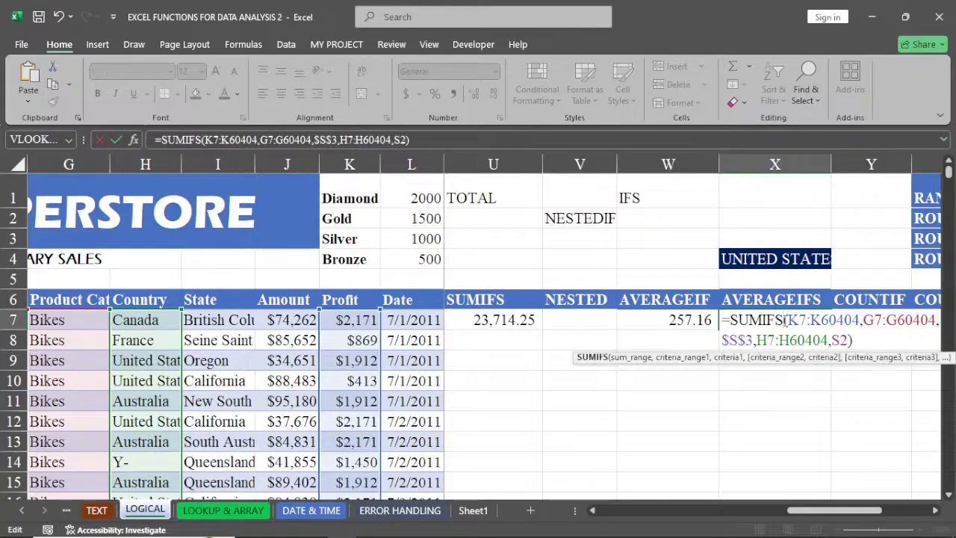
{"action": "key", "text": "BackSpace"}
{"action": "key", "text": "BackSpace"}
{"action": "key", "text": "BackSpace"}
{"action": "key", "text": "BackSpace"}
{"action": "key", "text": "BackSpace"}
{"action": "key", "text": "BackSpace"}
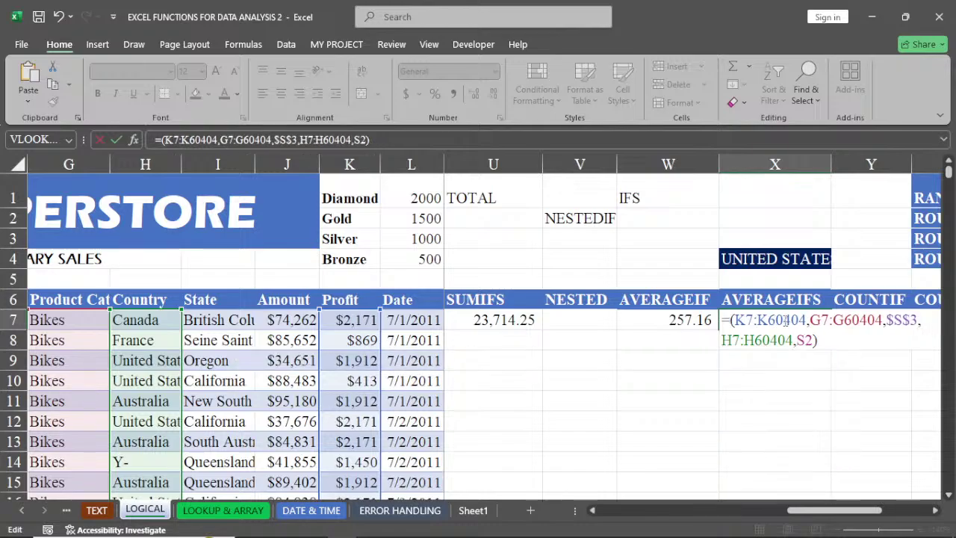
{"action": "type", "text": "AVE"}
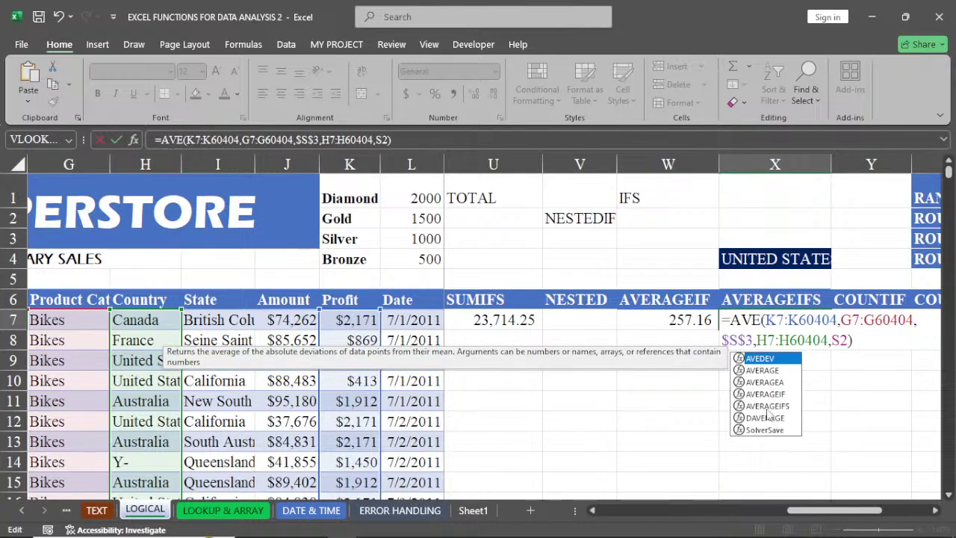
{"action": "double_click", "coordinate": [766, 407]}
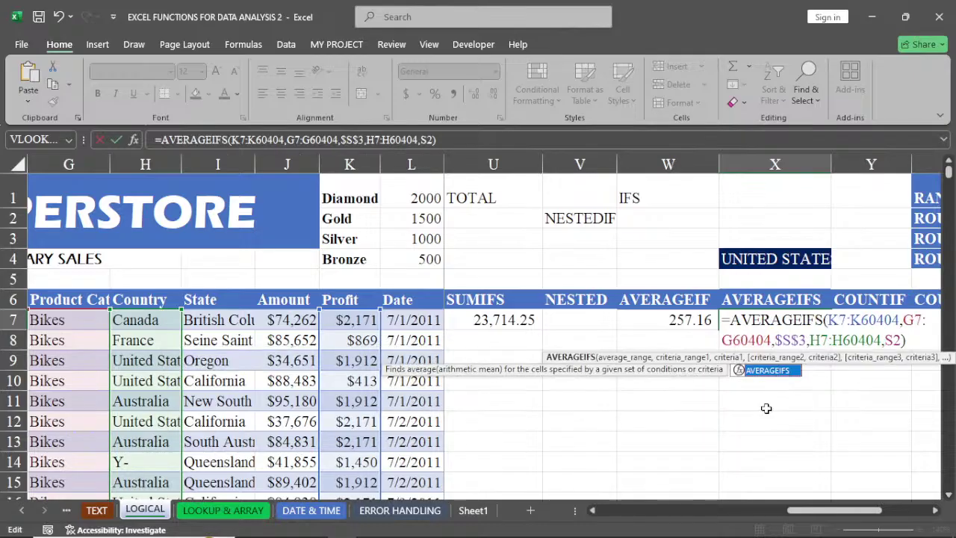
{"action": "left_click", "coordinate": [936, 512]}
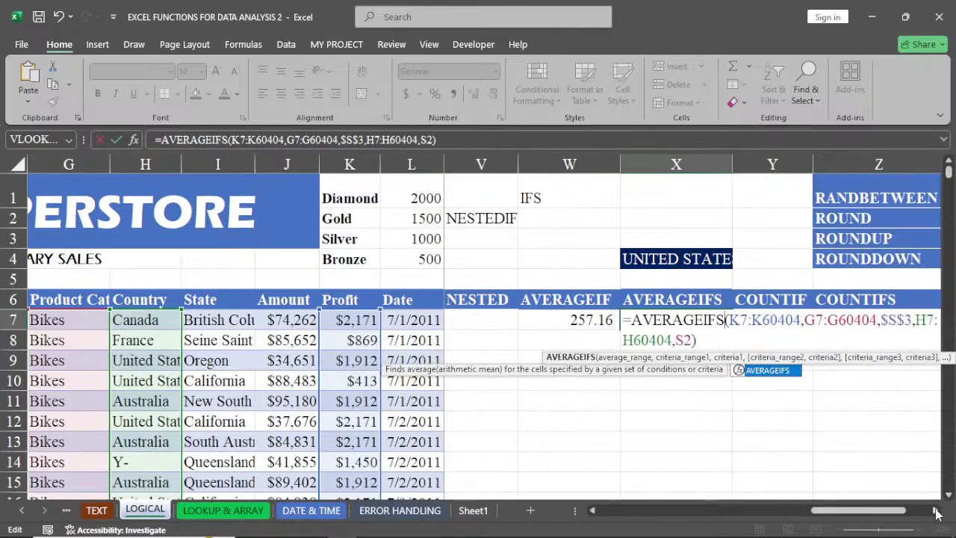
{"action": "left_click", "coordinate": [936, 511]}
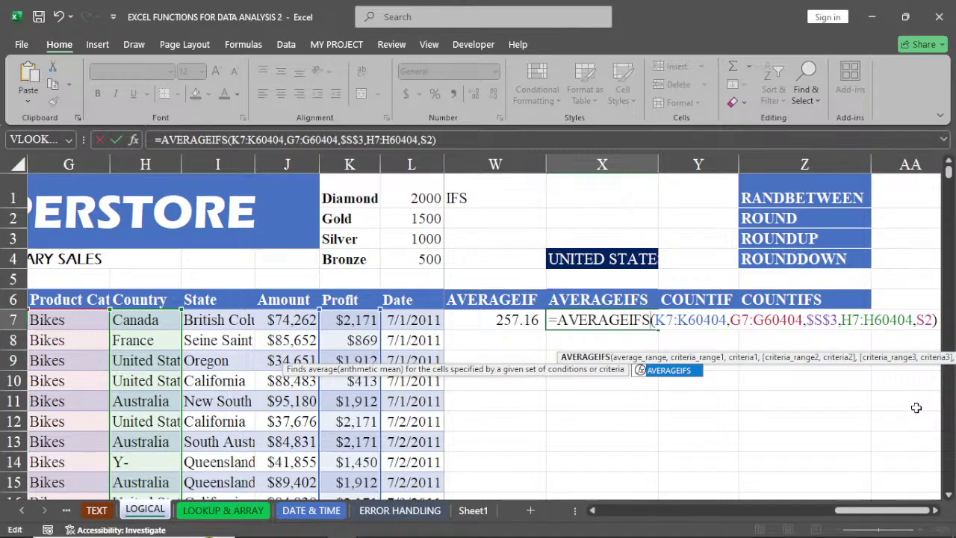
{"action": "key", "text": "Return"}
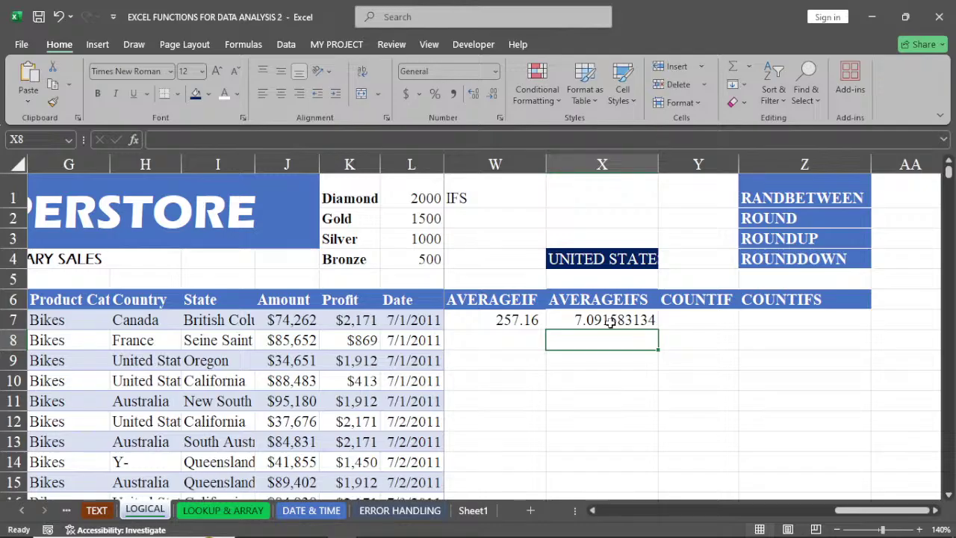
Start a COUNTIF formula in cell Y7
{"action": "left_click", "coordinate": [710, 326]}
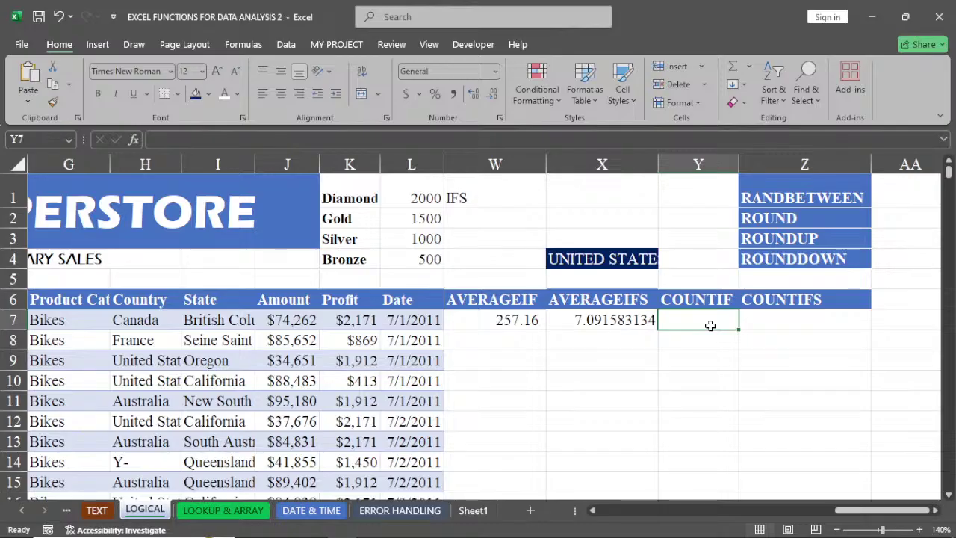
{"action": "type", "text": "="}
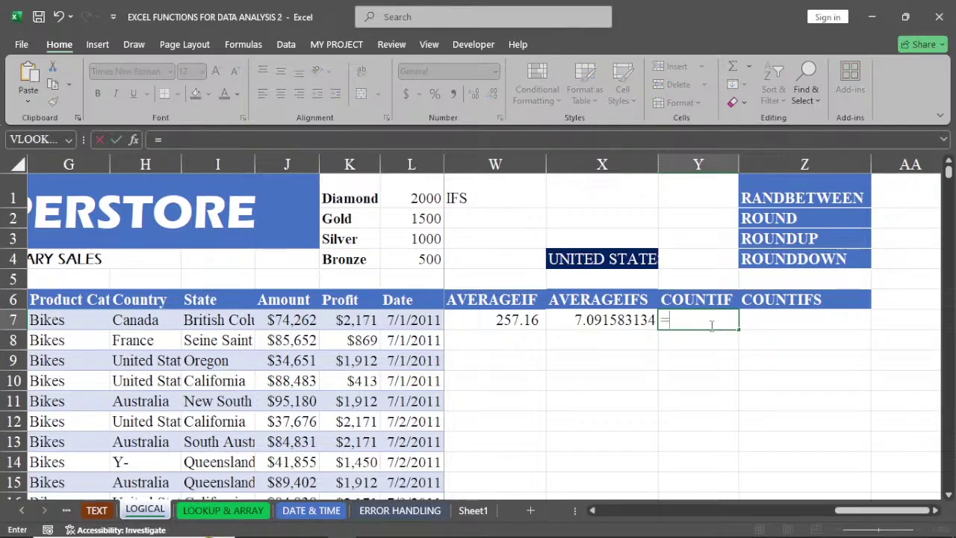
{"action": "type", "text": "C"}
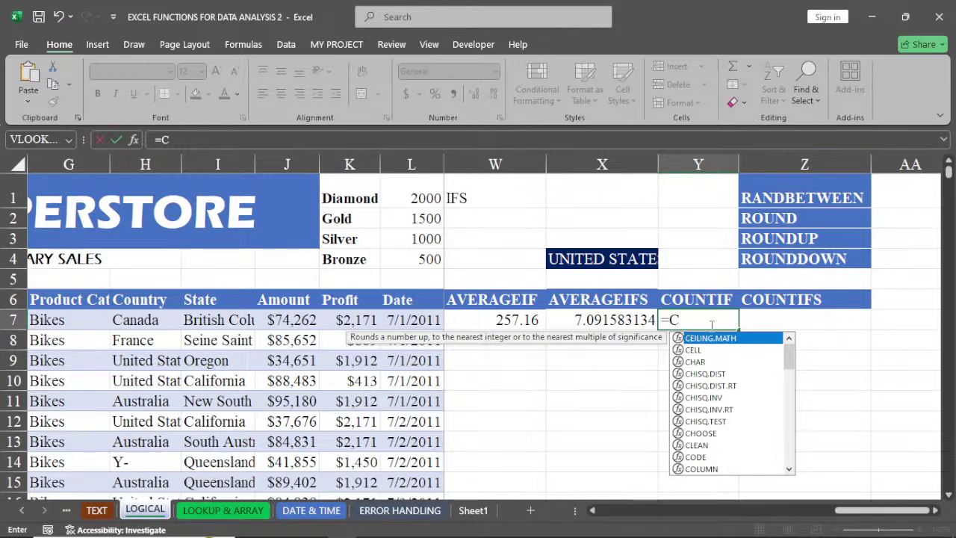
{"action": "type", "text": "OU"}
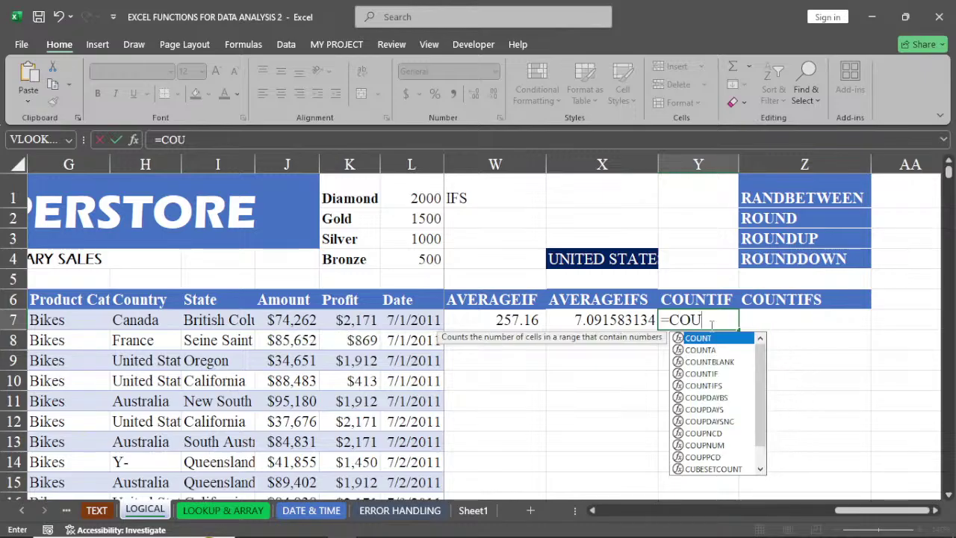
{"action": "double_click", "coordinate": [709, 373]}
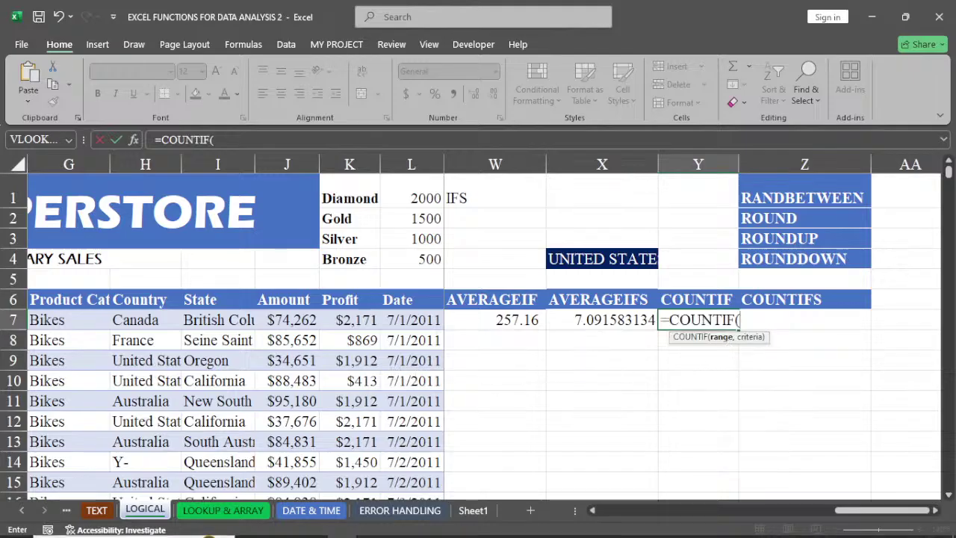
{"action": "left_click", "coordinate": [149, 323]}
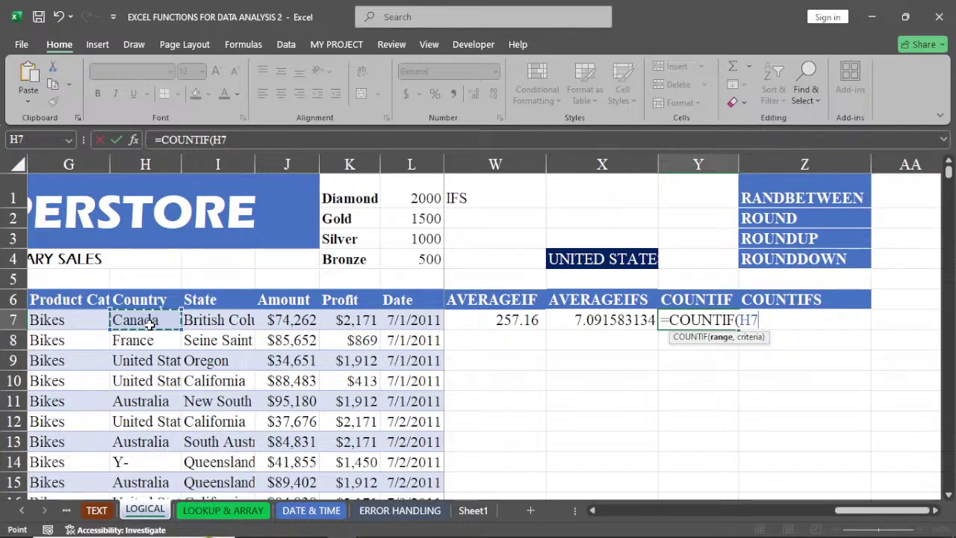
{"action": "key", "text": "Left"}
{"action": "key", "text": "Left"}
{"action": "key", "text": "Left"}
{"action": "key", "text": "Left"}
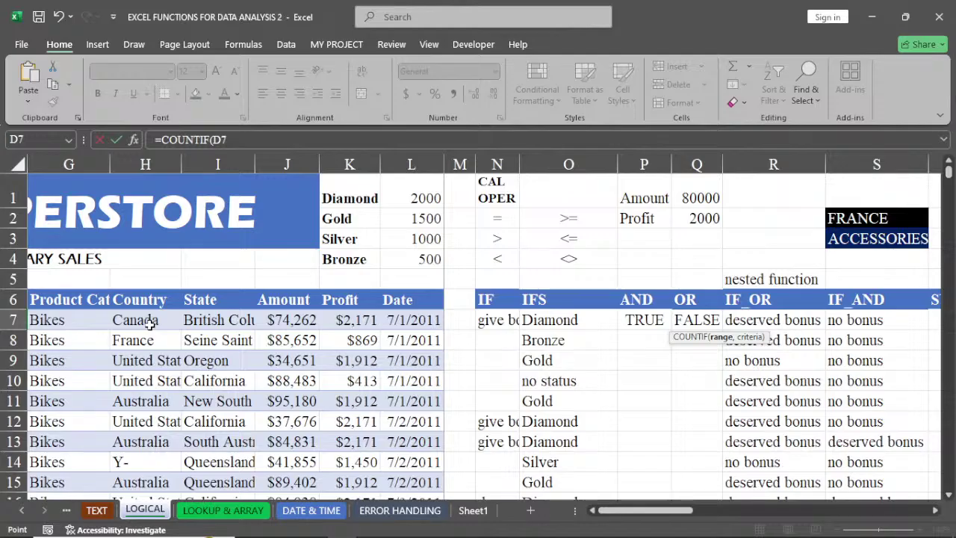
{"action": "key", "text": "Right"}
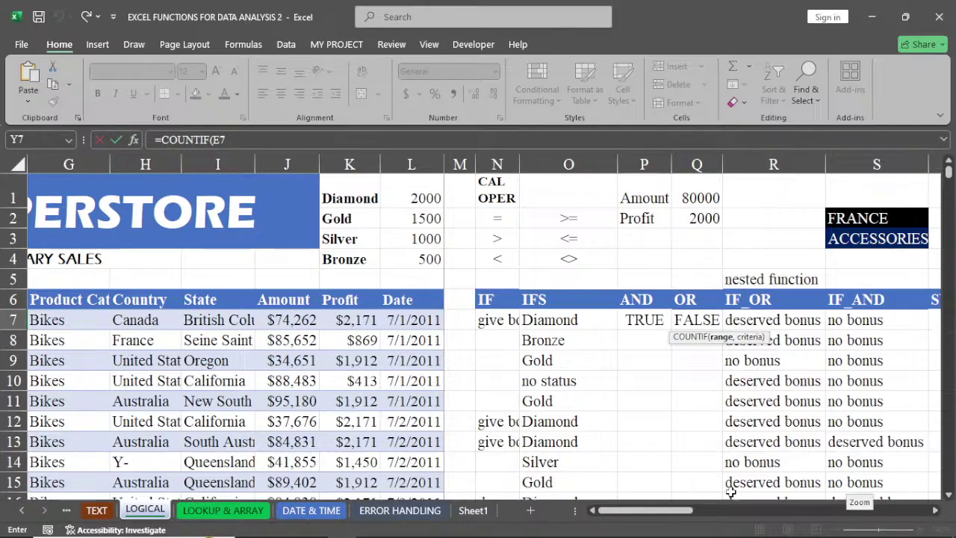
{"action": "left_click_drag", "start_coordinate": [653, 515], "coordinate": [864, 481]}
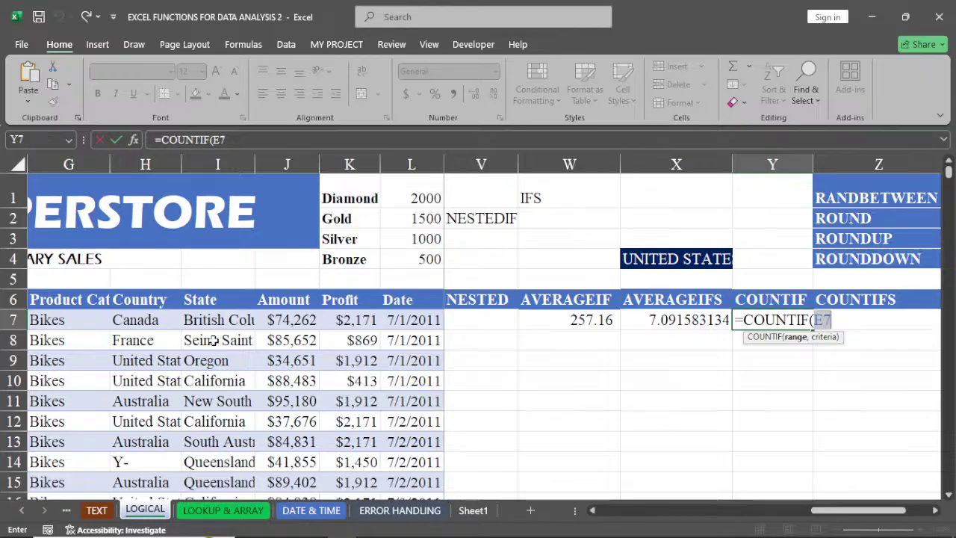
{"action": "key", "text": "BackSpace"}
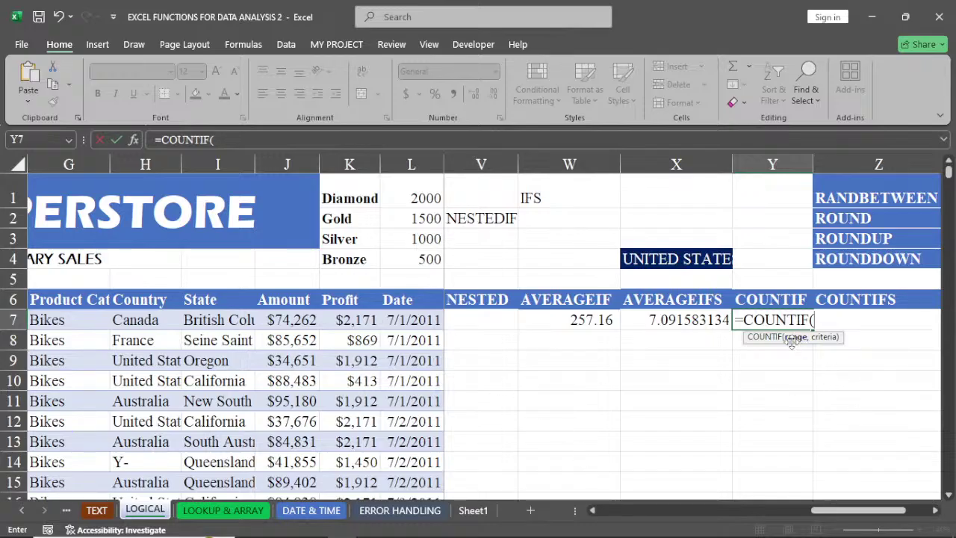
Complete the COUNTIF formula in Y7 with the Country range H7:H60404 and criterion cell X4, and enter it
{"action": "left_click", "coordinate": [149, 319]}
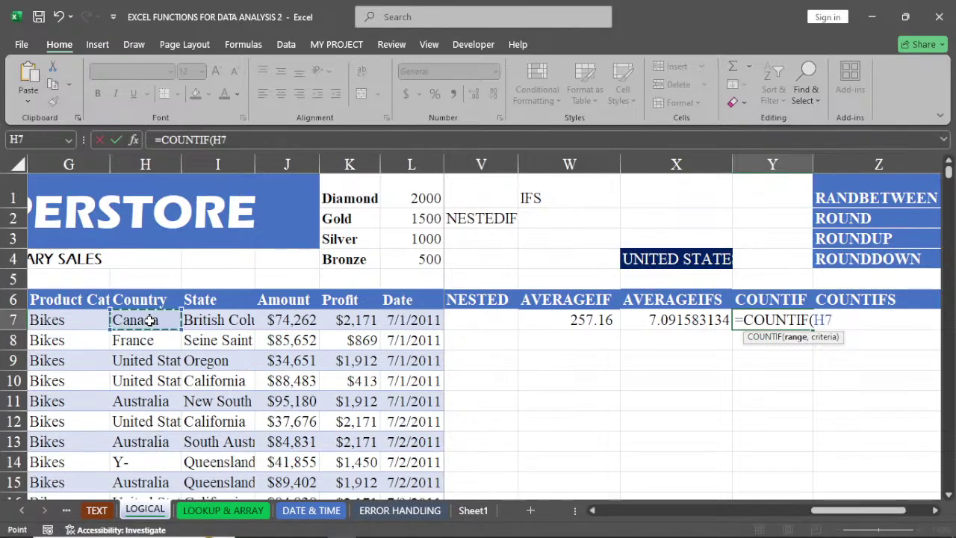
{"action": "key", "text": "ctrl+shift+Down"}
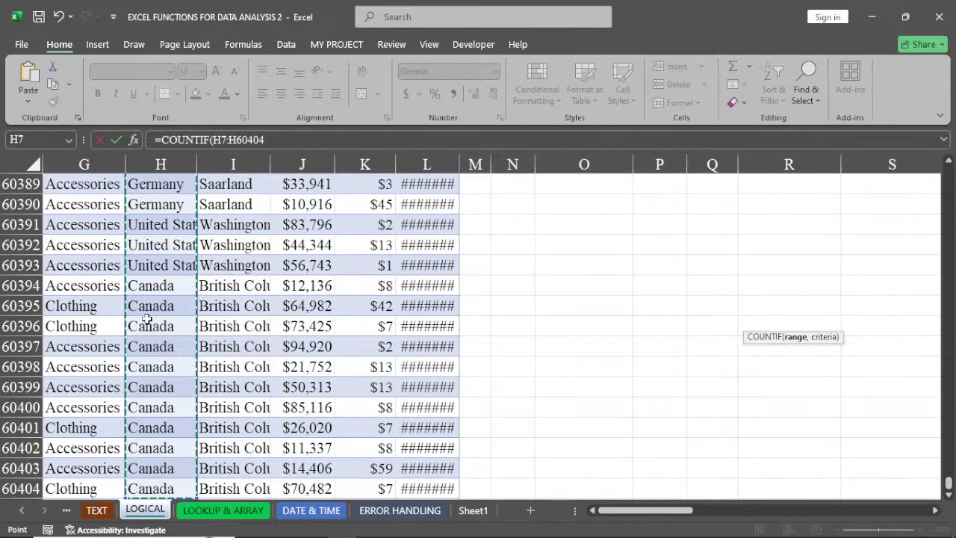
{"action": "key", "text": "ctrl+BackSpace"}
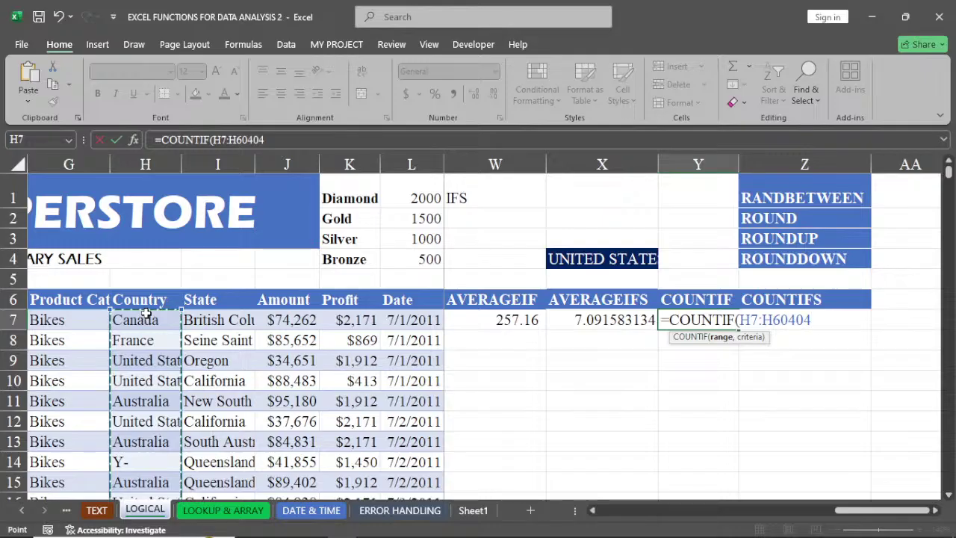
{"action": "type", "text": ","}
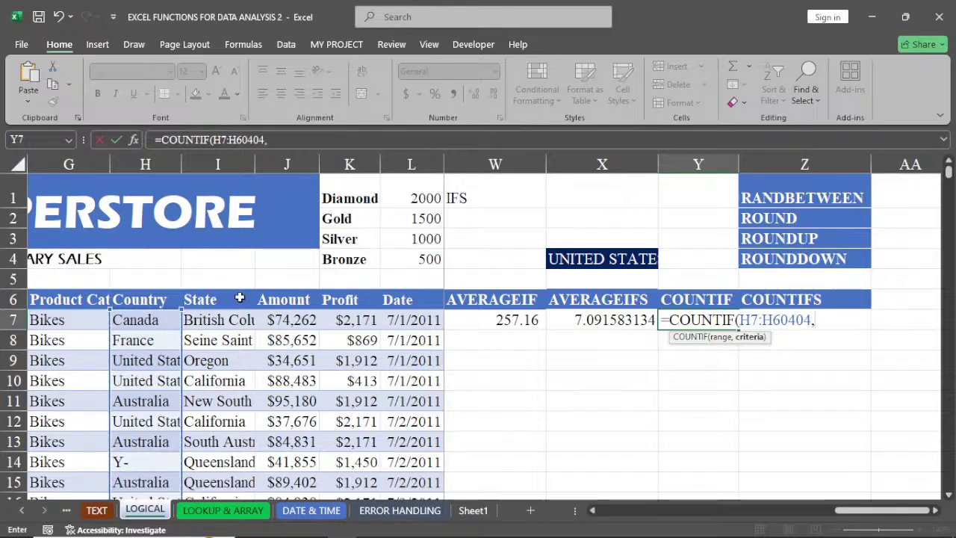
{"action": "left_click", "coordinate": [591, 258]}
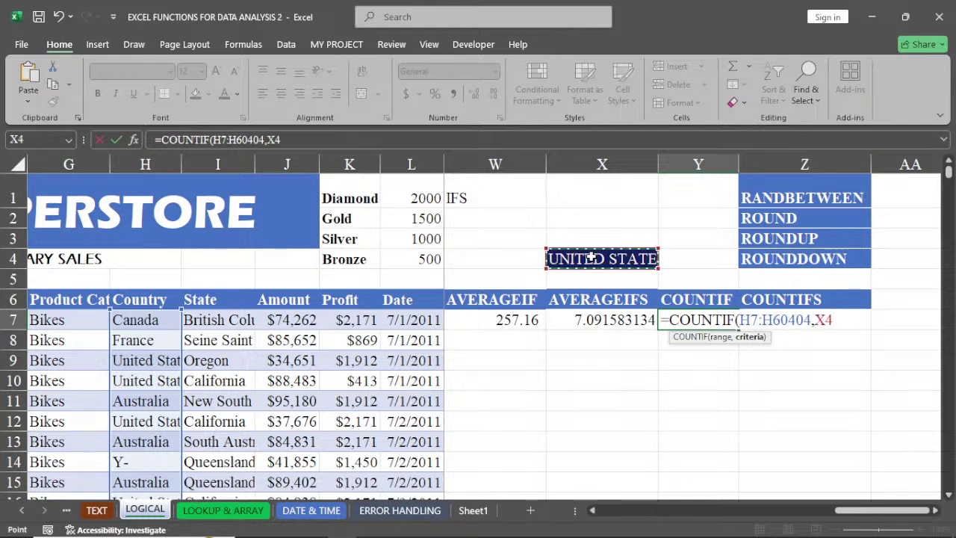
{"action": "key", "text": "Return"}
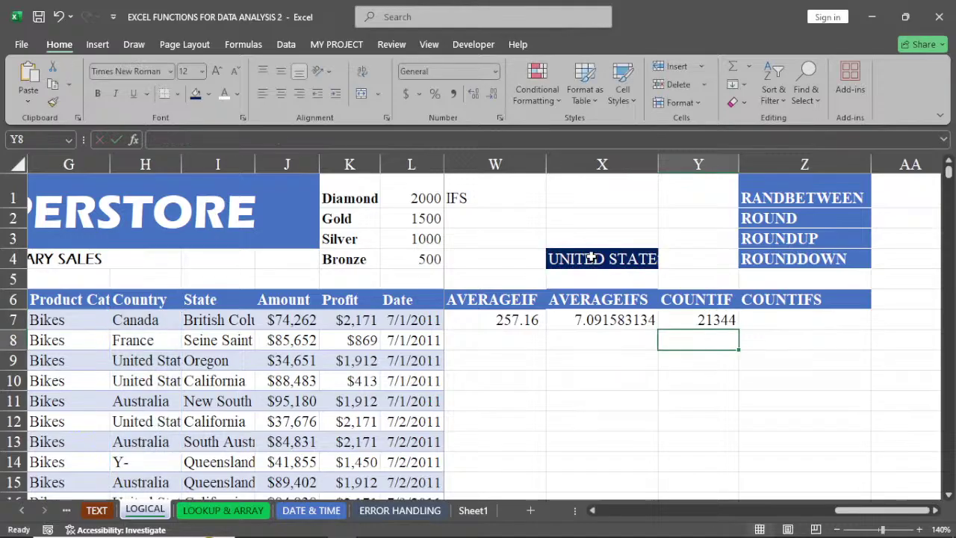
Change the country criterion in cell X4 to CANADA
{"action": "left_click", "coordinate": [590, 257]}
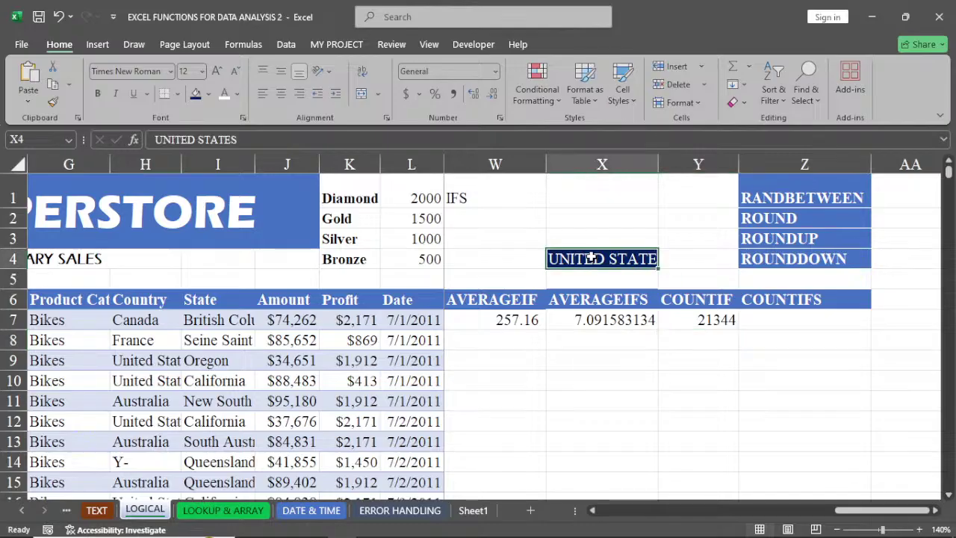
{"action": "type", "text": "CANA"}
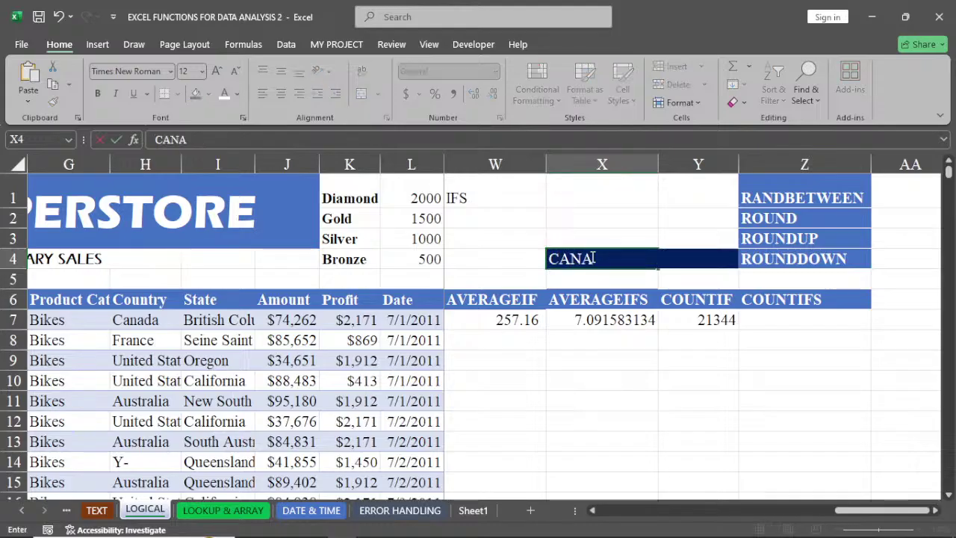
{"action": "type", "text": "DA"}
{"action": "key", "text": "Return"}
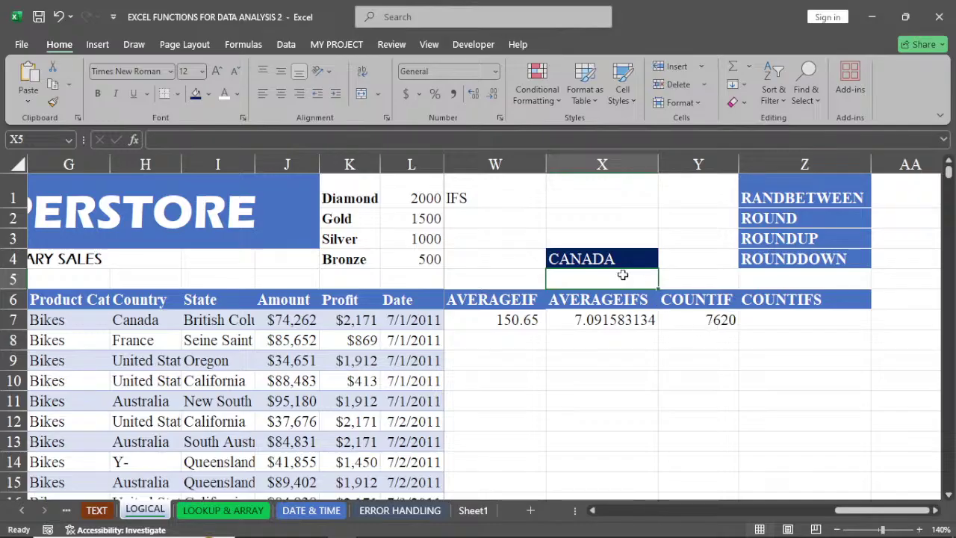
Fill cell X3, above the country criterion, with the black theme color
{"action": "left_click", "coordinate": [788, 323]}
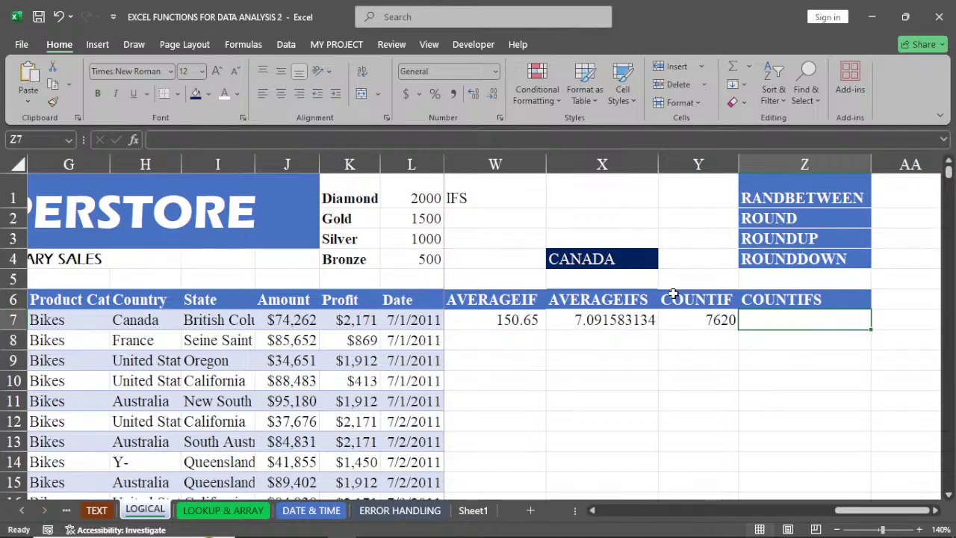
{"action": "left_click", "coordinate": [610, 237]}
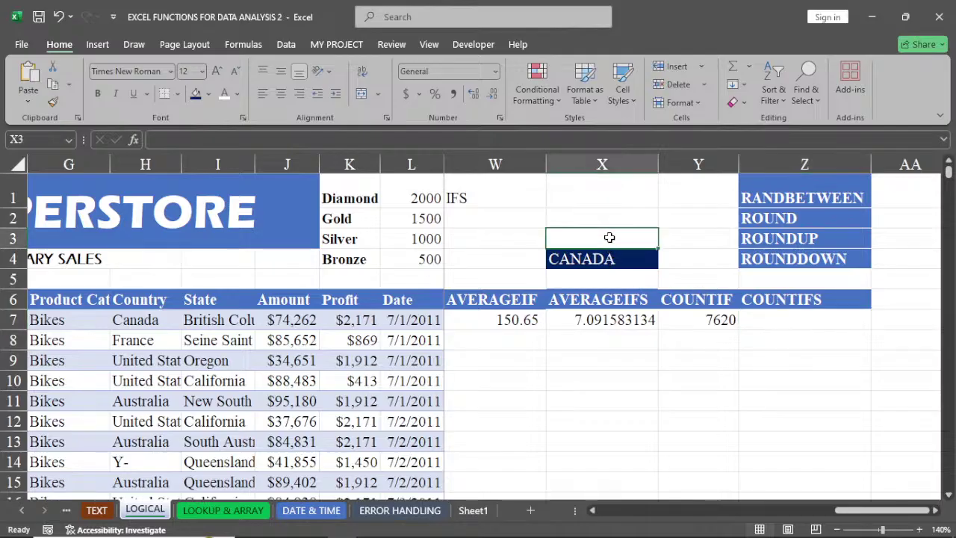
{"action": "left_click", "coordinate": [209, 94]}
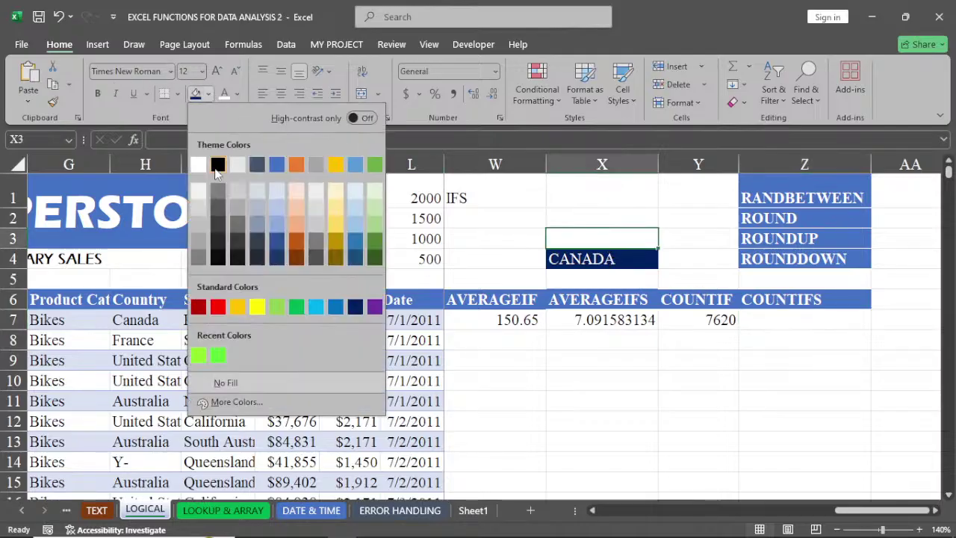
{"action": "left_click", "coordinate": [217, 165]}
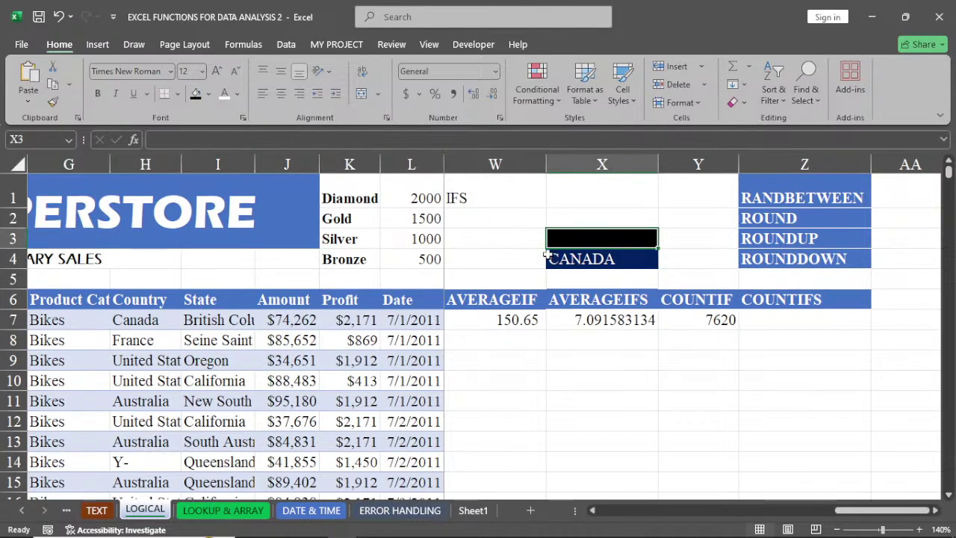
Start a COUNTIFS formula in Z7 with the product category range G7:G60404 and X3 as its first criterion
{"action": "left_click", "coordinate": [765, 321]}
{"action": "type", "text": "=COUN"}
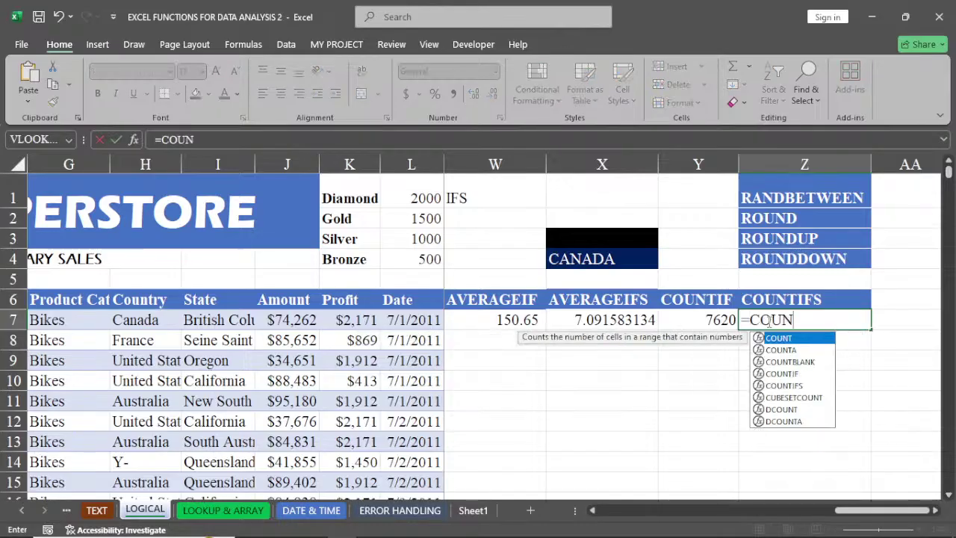
{"action": "double_click", "coordinate": [788, 385]}
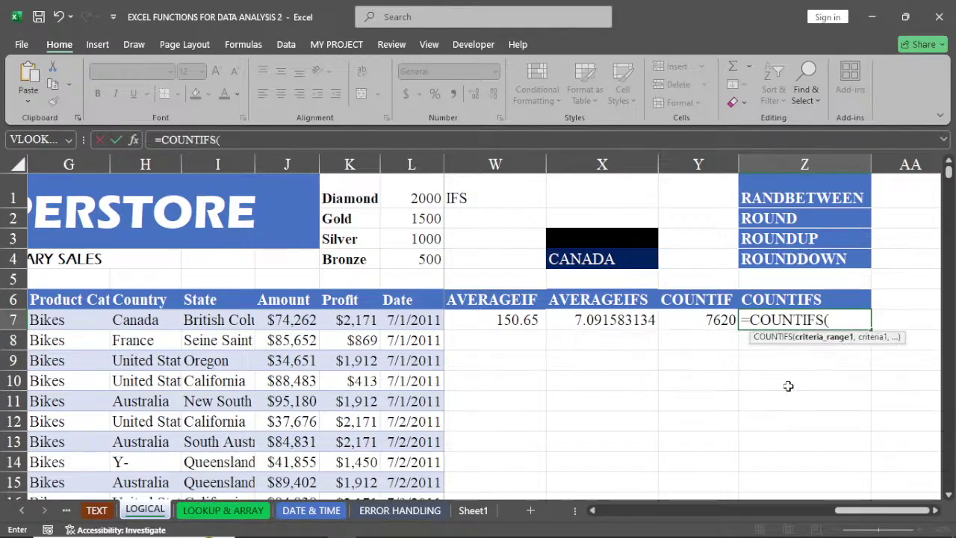
{"action": "left_click", "coordinate": [62, 320]}
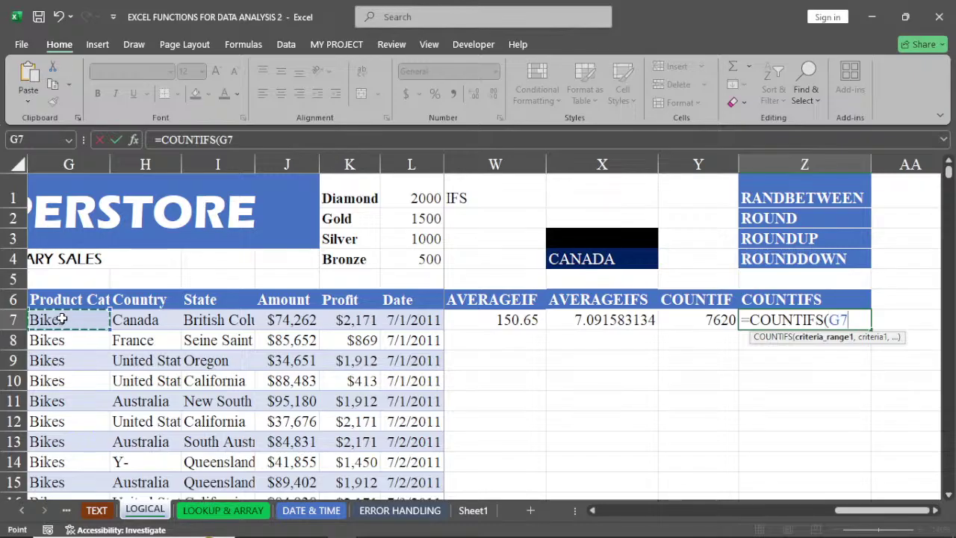
{"action": "key", "text": "ctrl+shift+Down"}
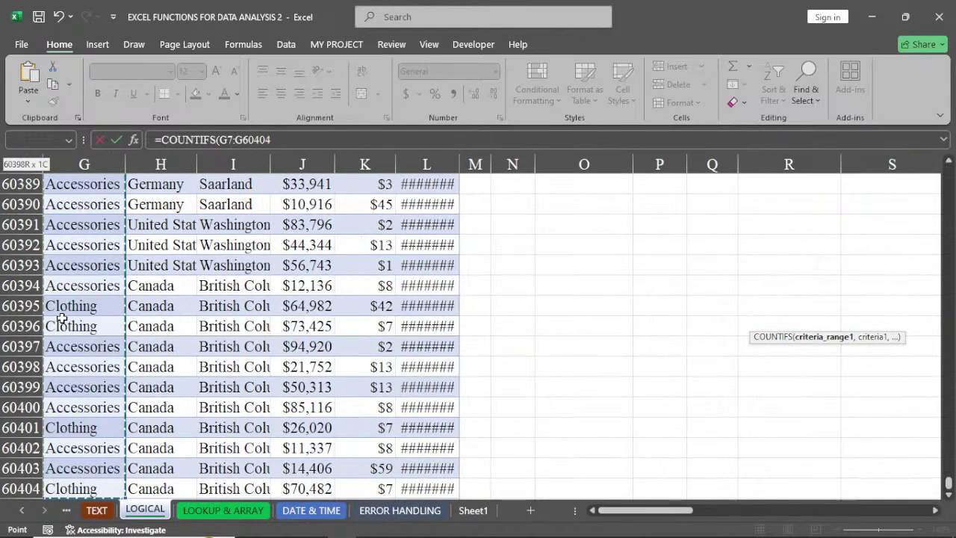
{"action": "key", "text": "ctrl+BackSpace"}
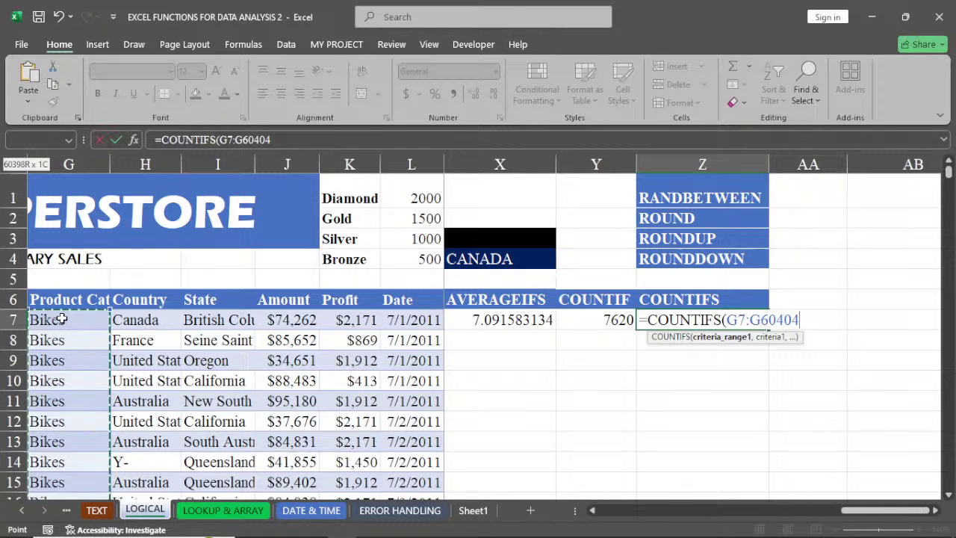
{"action": "type", "text": ","}
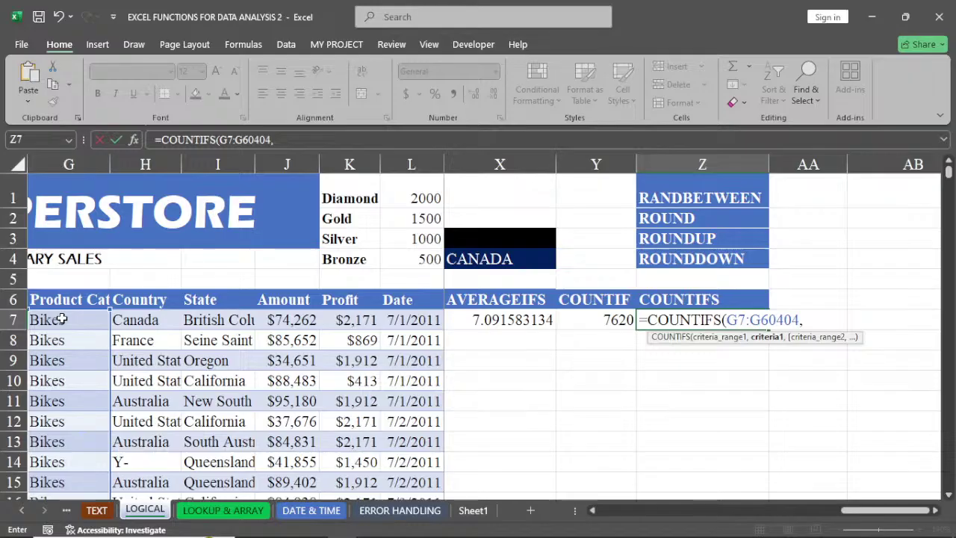
{"action": "left_click", "coordinate": [482, 240]}
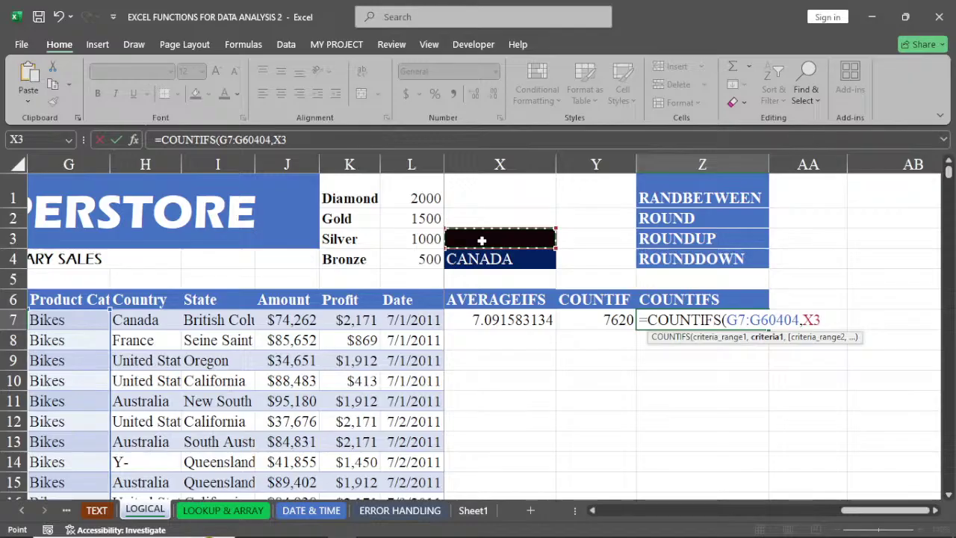
Add the Country range H7:H60404 with criterion X4 as the second pair of the COUNTIFS formula, and enter it
{"action": "type", "text": ","}
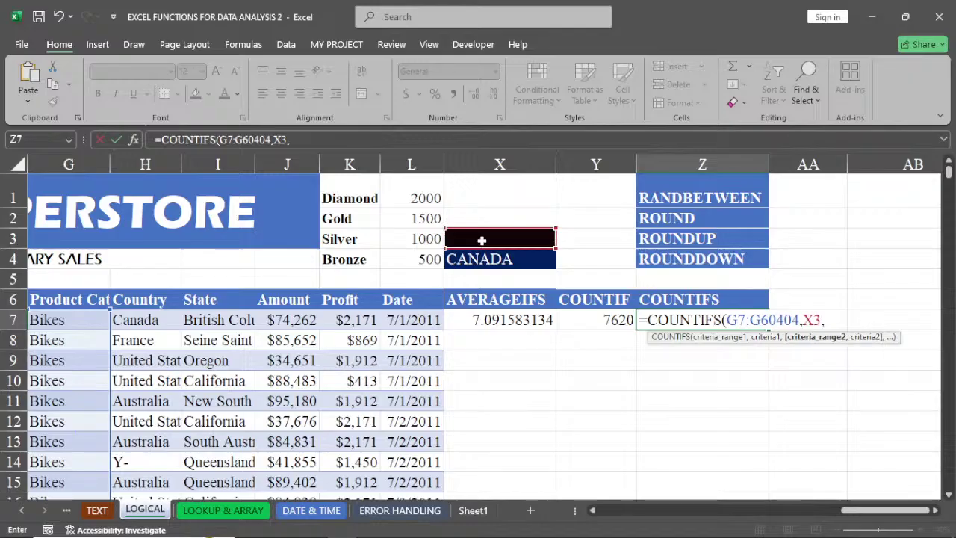
{"action": "left_click", "coordinate": [139, 319]}
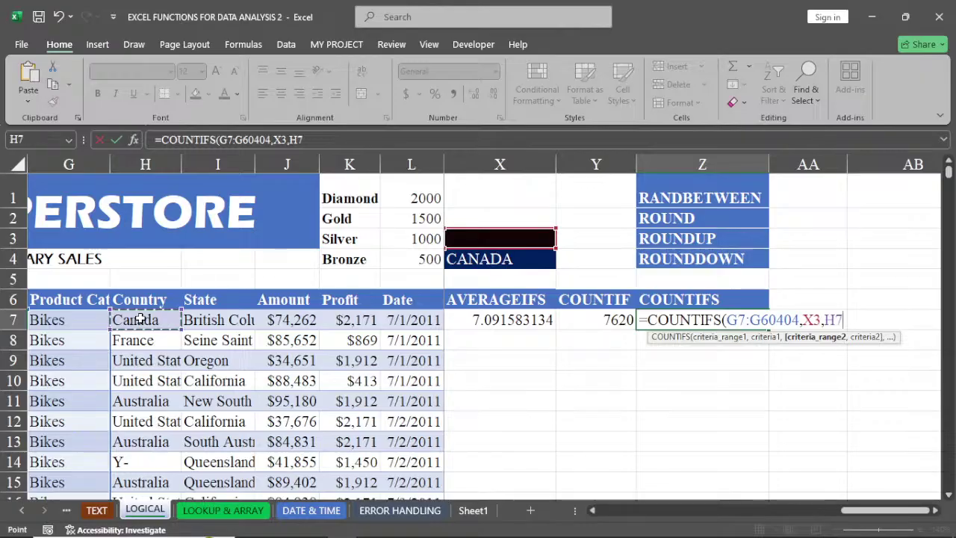
{"action": "key", "text": "ctrl+shift+Down"}
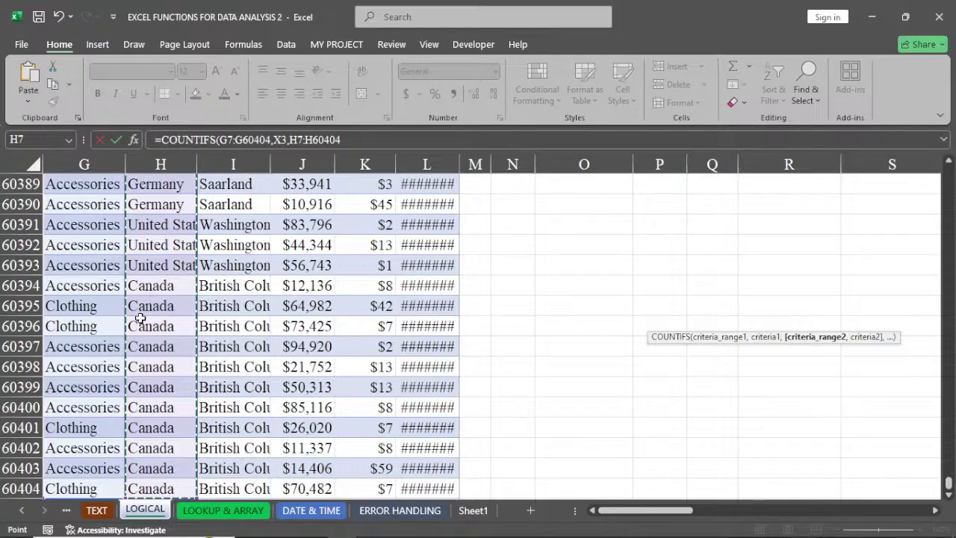
{"action": "key", "text": "ctrl+BackSpace"}
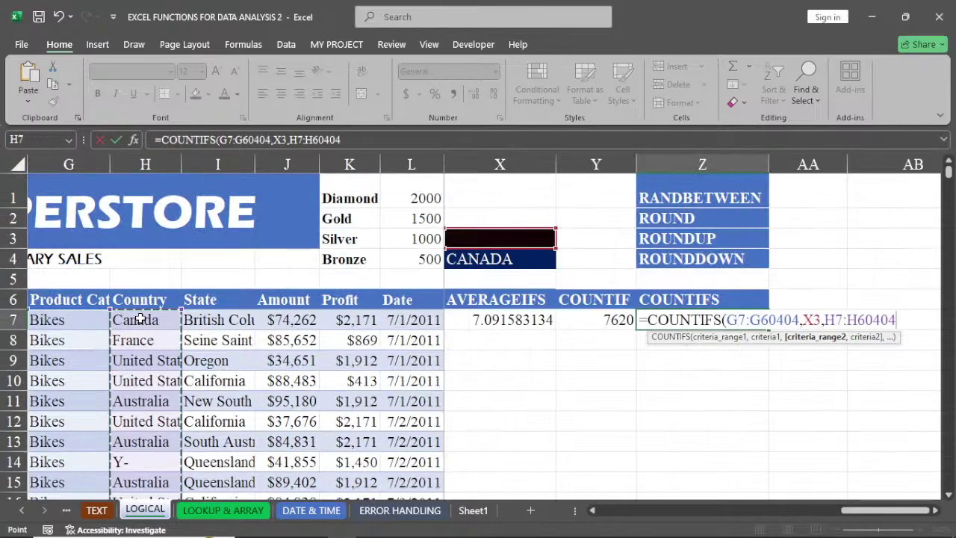
{"action": "type", "text": ","}
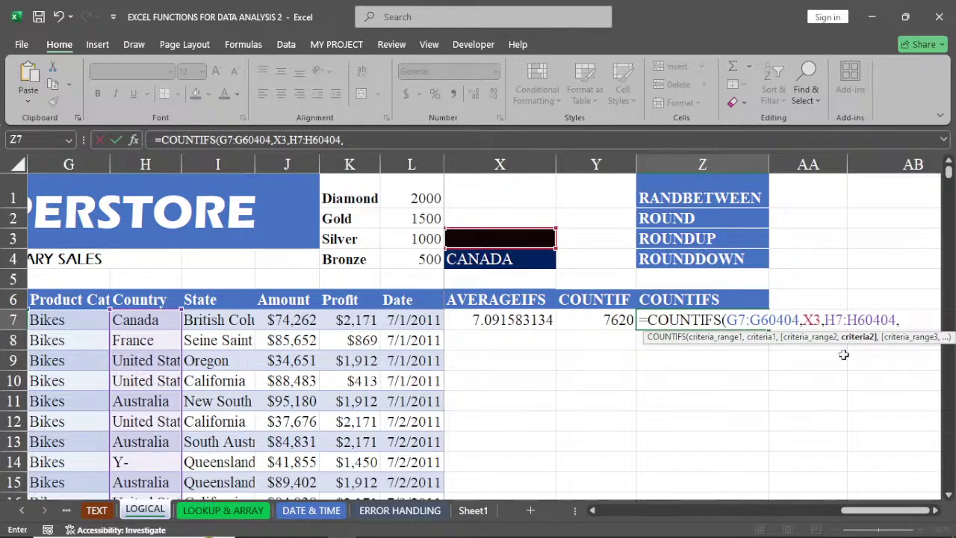
{"action": "left_click", "coordinate": [502, 259]}
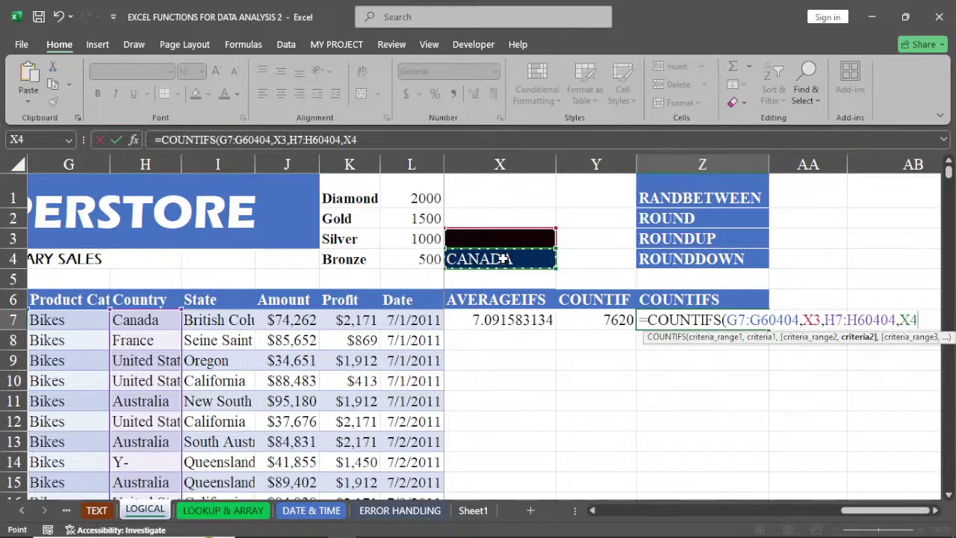
{"action": "key", "text": "Return"}
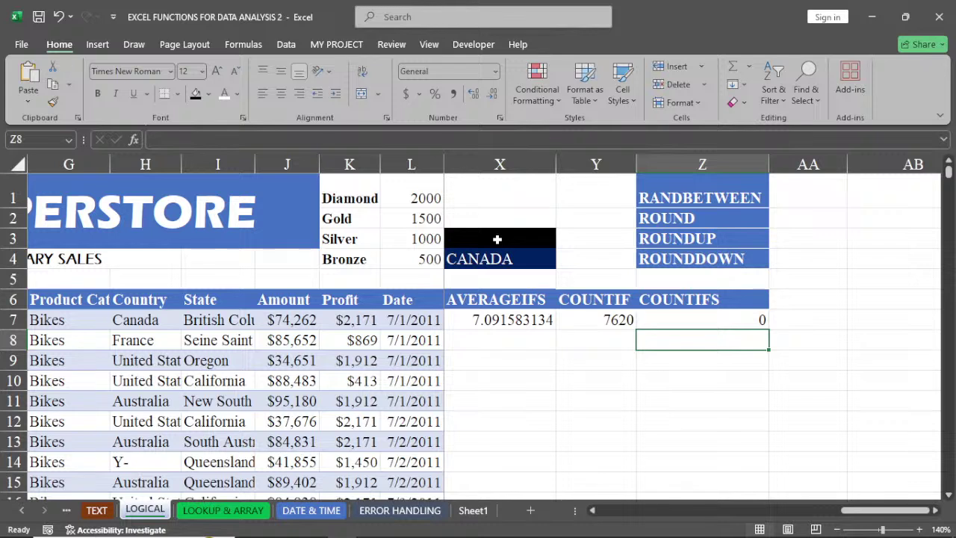
Enter CLOTHING as the category criterion in X3 and FRANCE as the country criterion in X4
{"action": "left_click", "coordinate": [497, 239]}
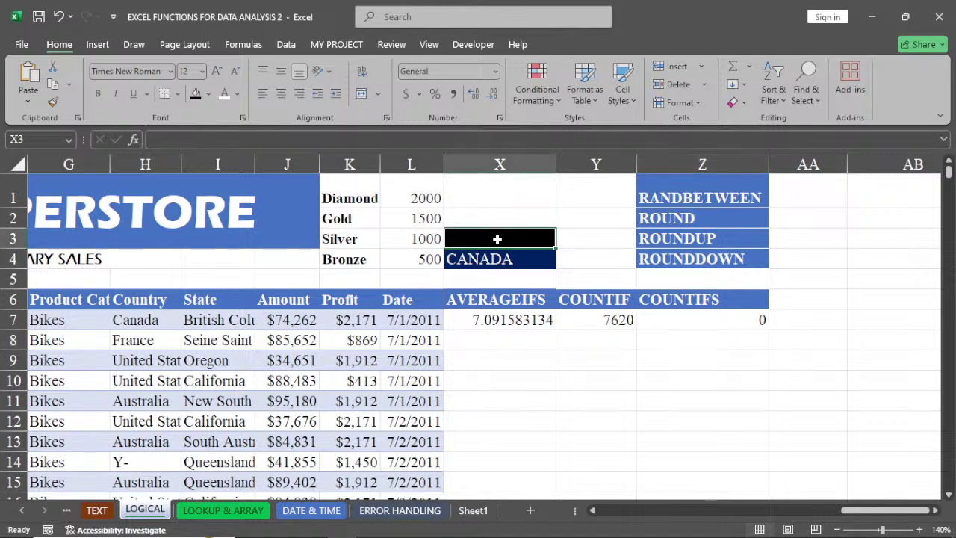
{"action": "type", "text": "CLO"}
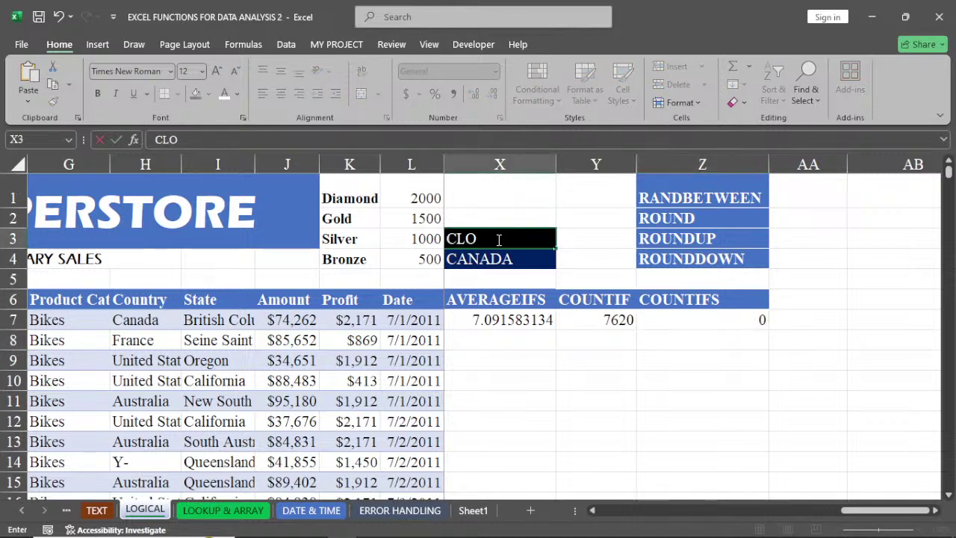
{"action": "type", "text": "THING"}
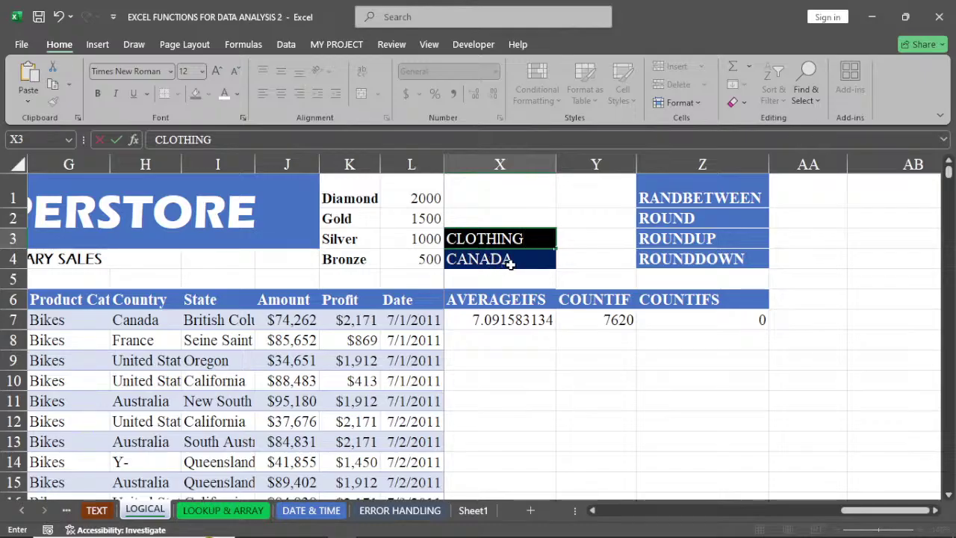
{"action": "key", "text": "Return"}
{"action": "type", "text": "FRANCE"}
{"action": "key", "text": "Return"}
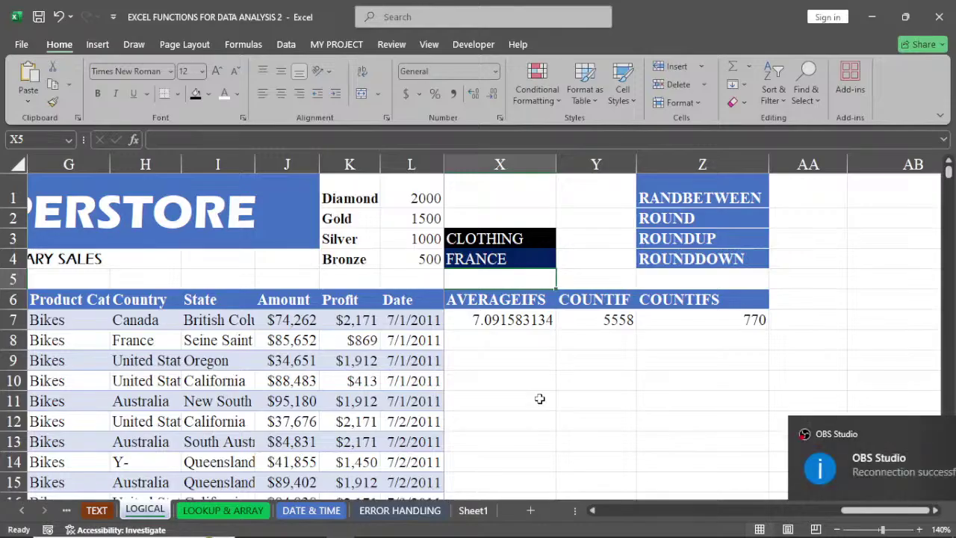
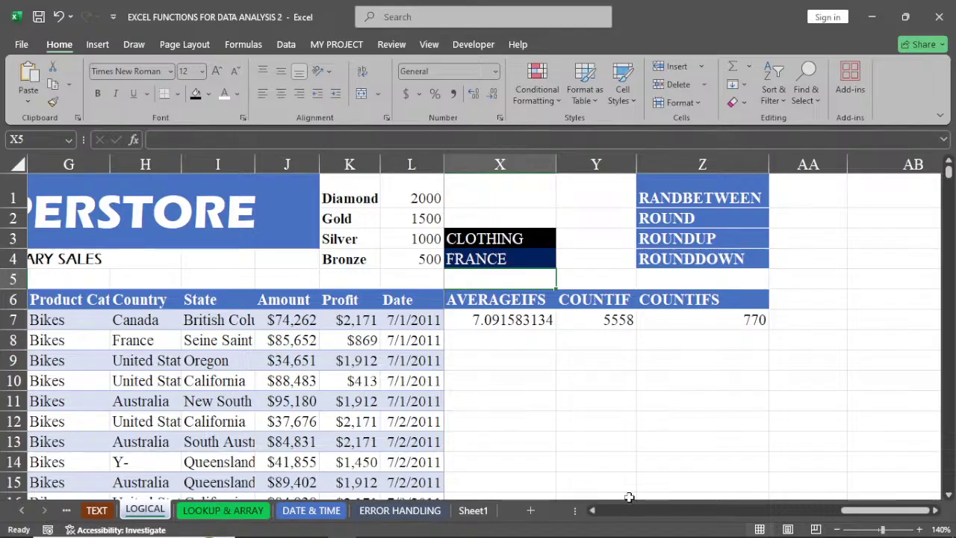
{"action": "mouse_move", "coordinate": [628, 523]}
{"action": "mouse_move", "coordinate": [791, 536]}
{"action": "mouse_move", "coordinate": [340, 537]}
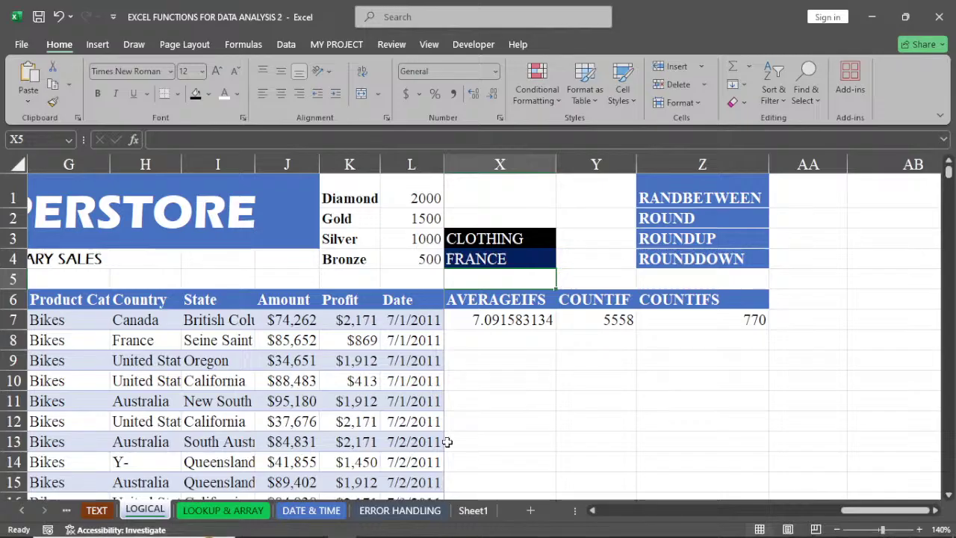
{"action": "mouse_move", "coordinate": [457, 536]}
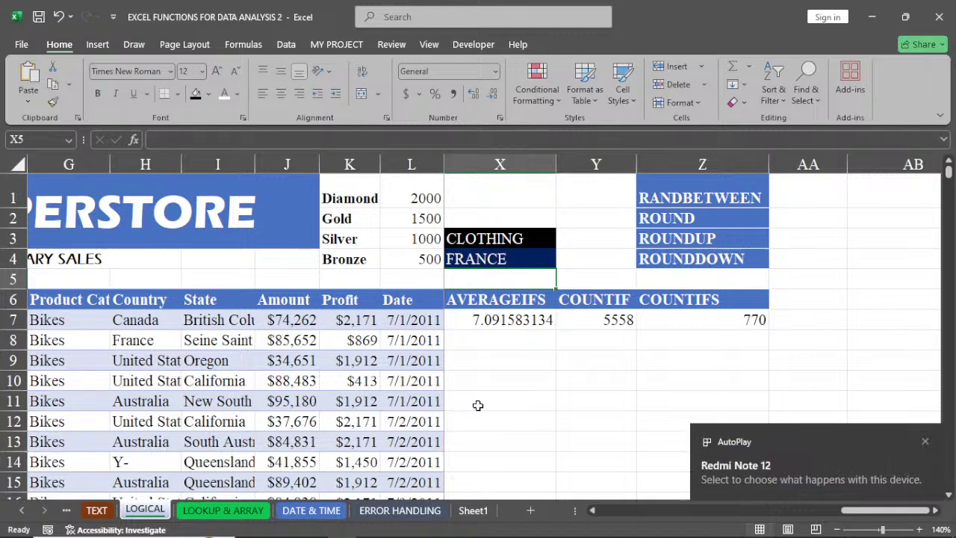
{"action": "mouse_move", "coordinate": [447, 510]}
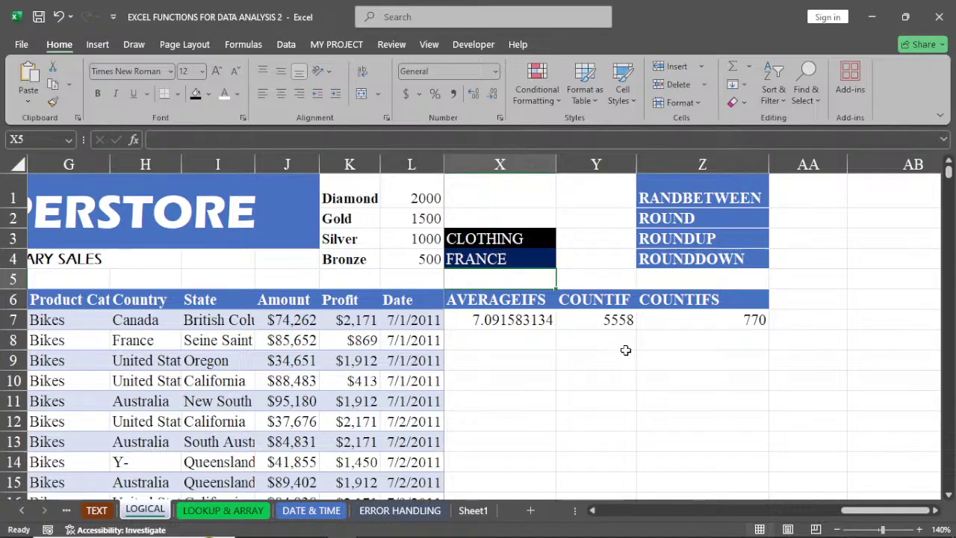
Enter a RANDBETWEEN formula in Y9 with bottom 50 and top 100, and fill it down to Y15
{"action": "left_click", "coordinate": [619, 361]}
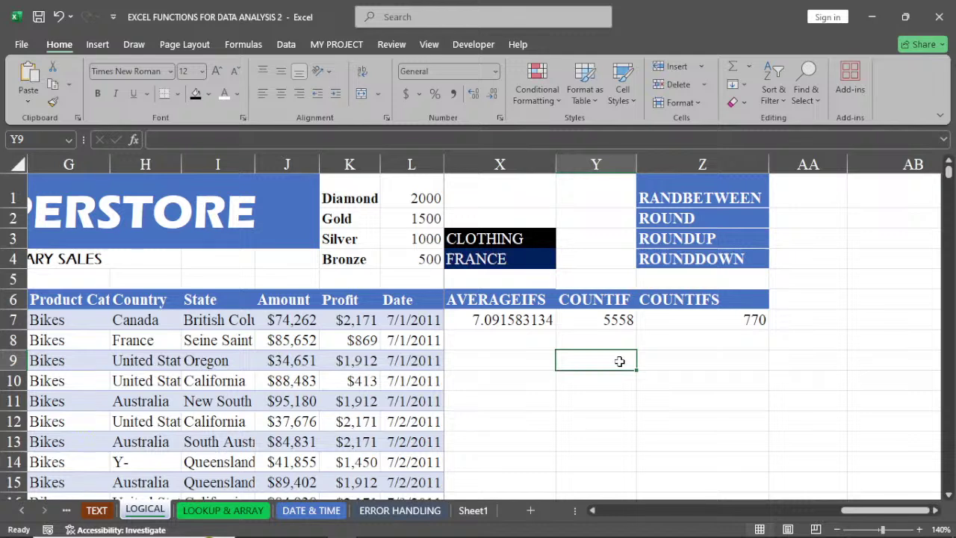
{"action": "type", "text": "=RAN"}
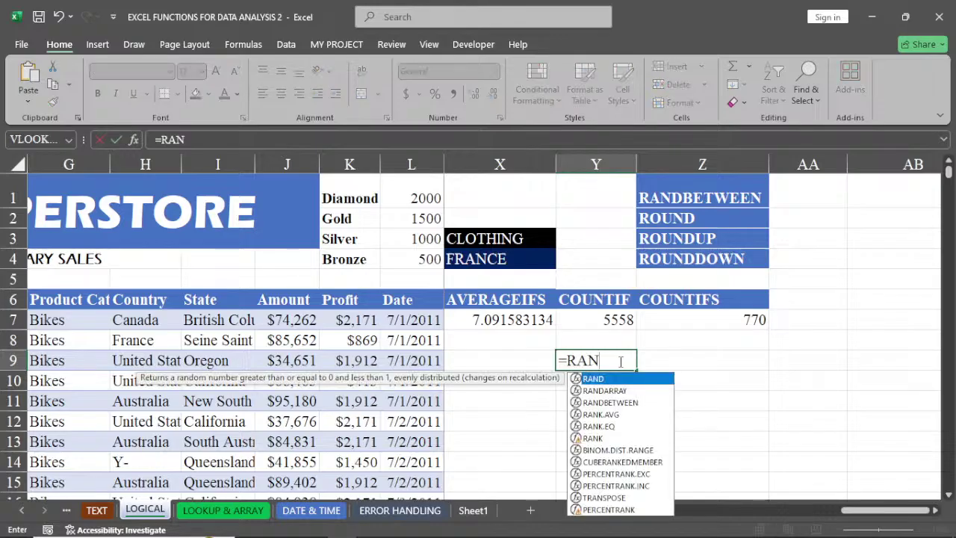
{"action": "double_click", "coordinate": [610, 404]}
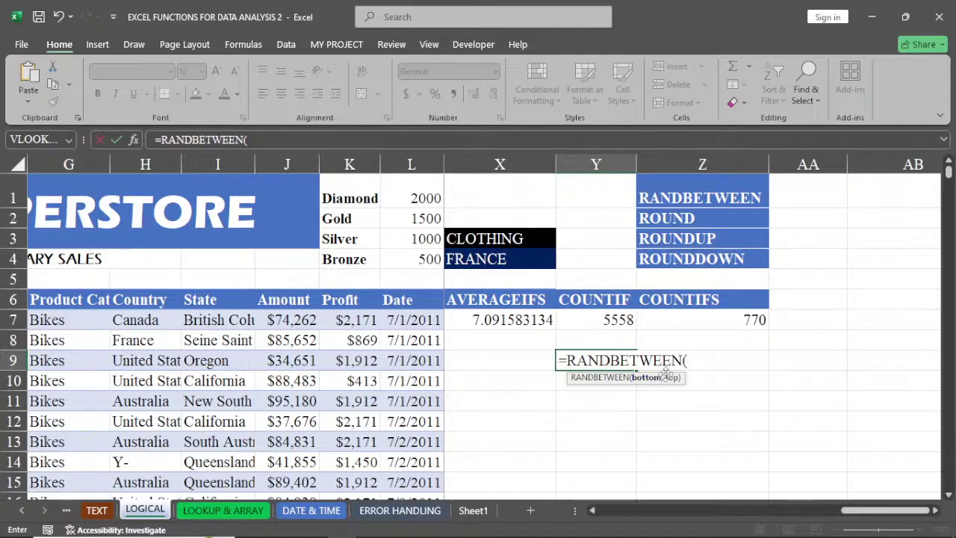
{"action": "type", "text": "50,1"}
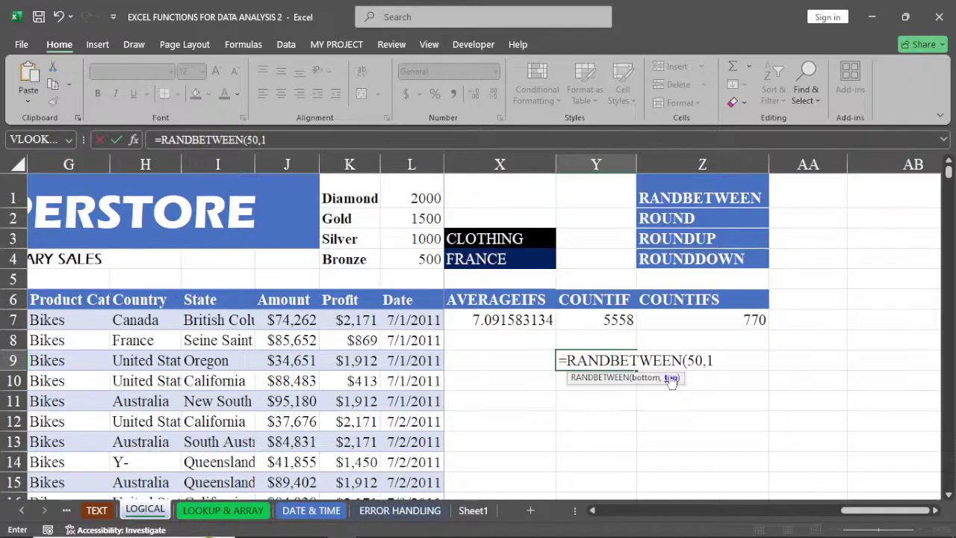
{"action": "type", "text": "00"}
{"action": "key", "text": "Return"}
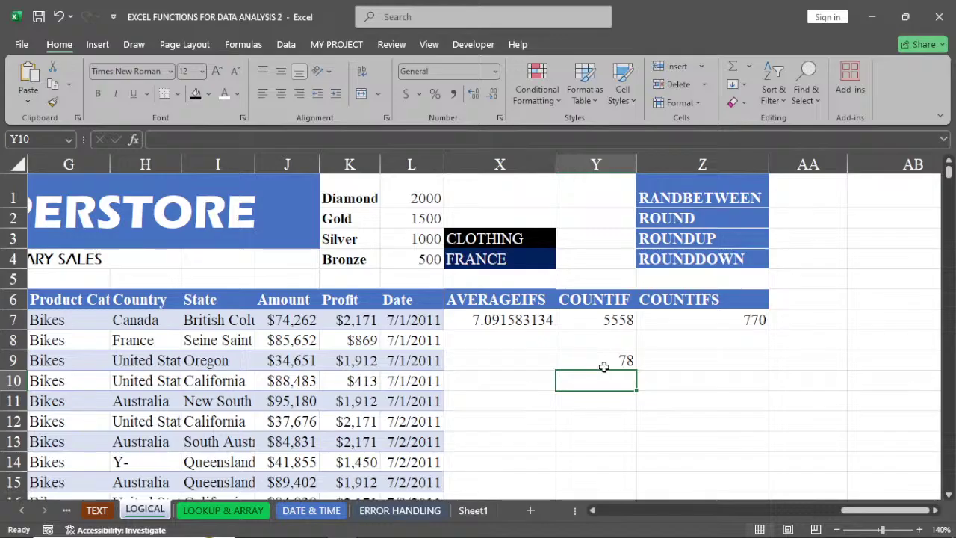
{"action": "left_click", "coordinate": [604, 364]}
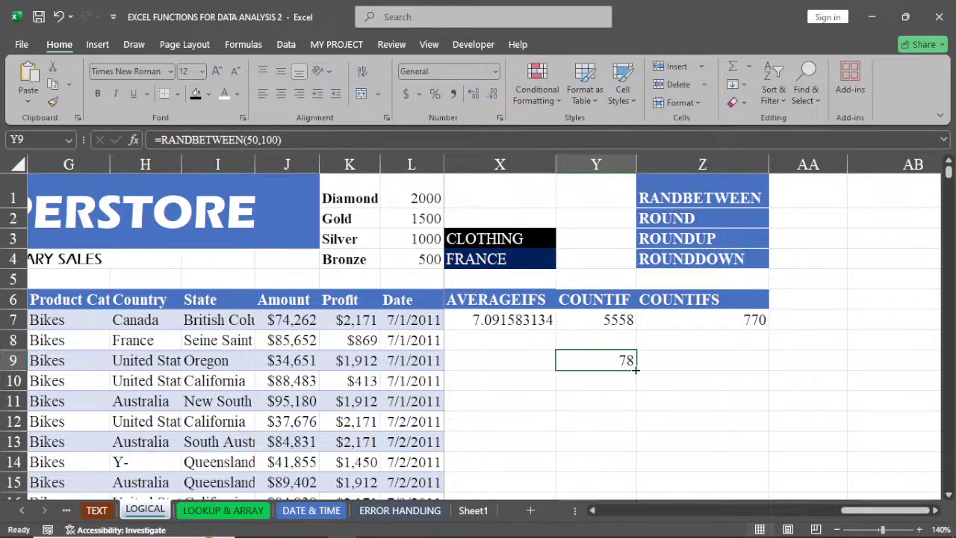
{"action": "left_click_drag", "start_coordinate": [635, 369], "coordinate": [637, 489]}
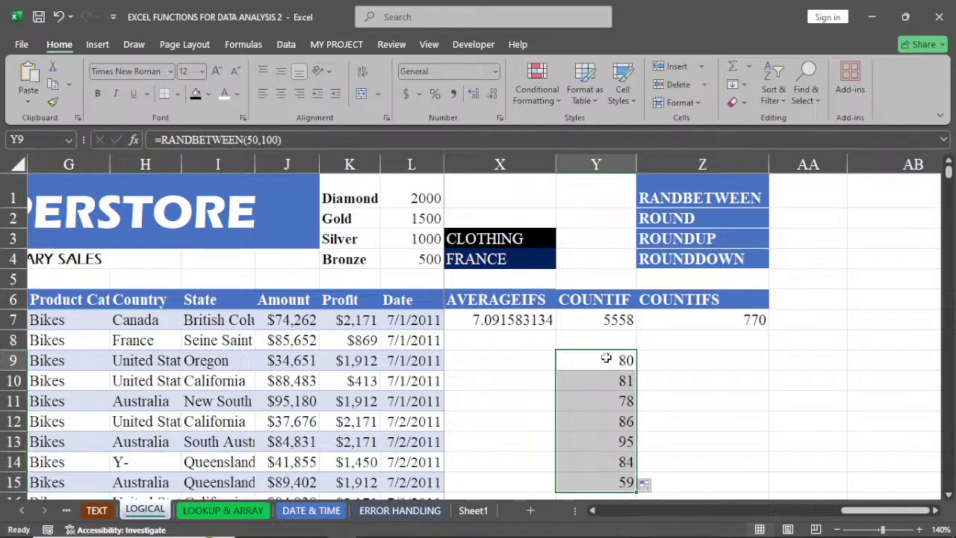
Change the bottom limit of the RANDBETWEEN formula in Y9 to 1 and refill the formula down to Y15
{"action": "double_click", "coordinate": [606, 359]}
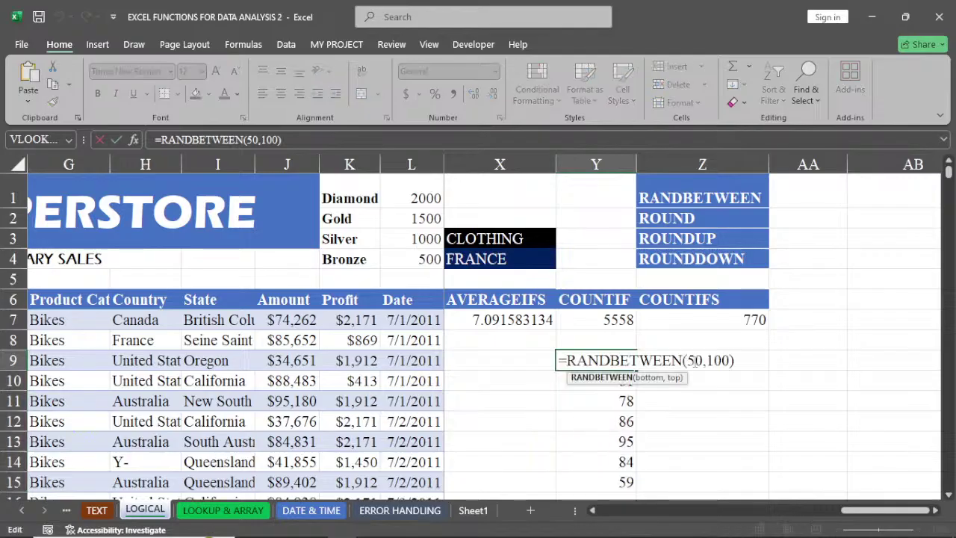
{"action": "left_click", "coordinate": [702, 361]}
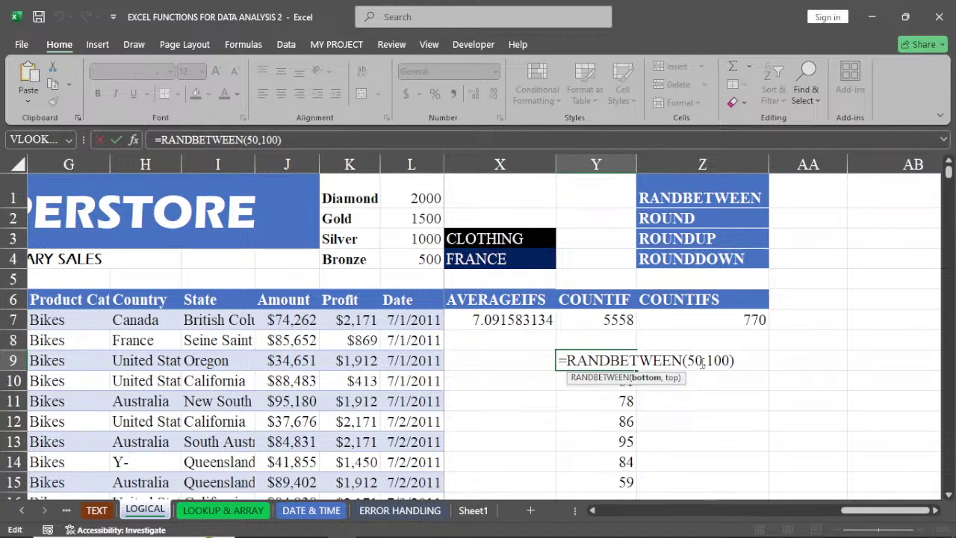
{"action": "key", "text": "BackSpace"}
{"action": "key", "text": "BackSpace"}
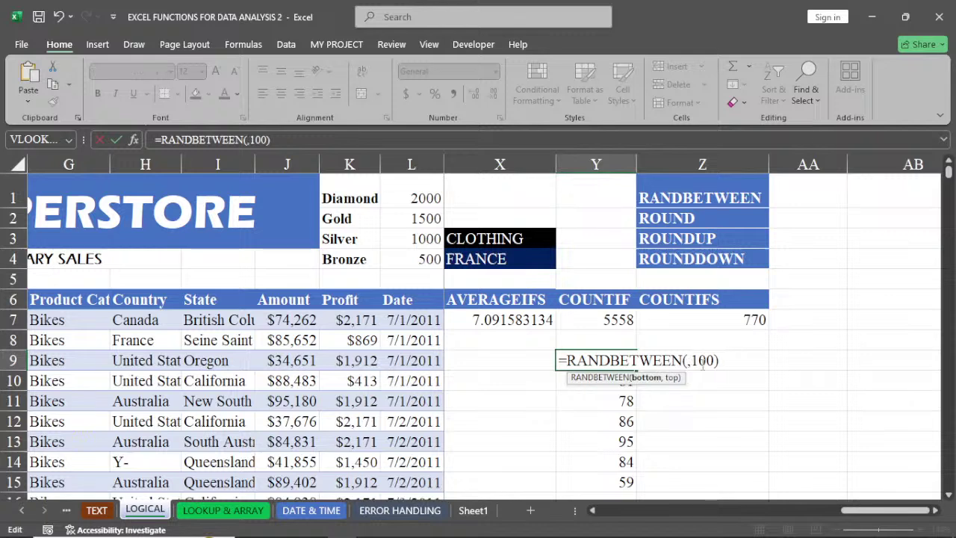
{"action": "type", "text": "50"}
{"action": "key", "text": "Return"}
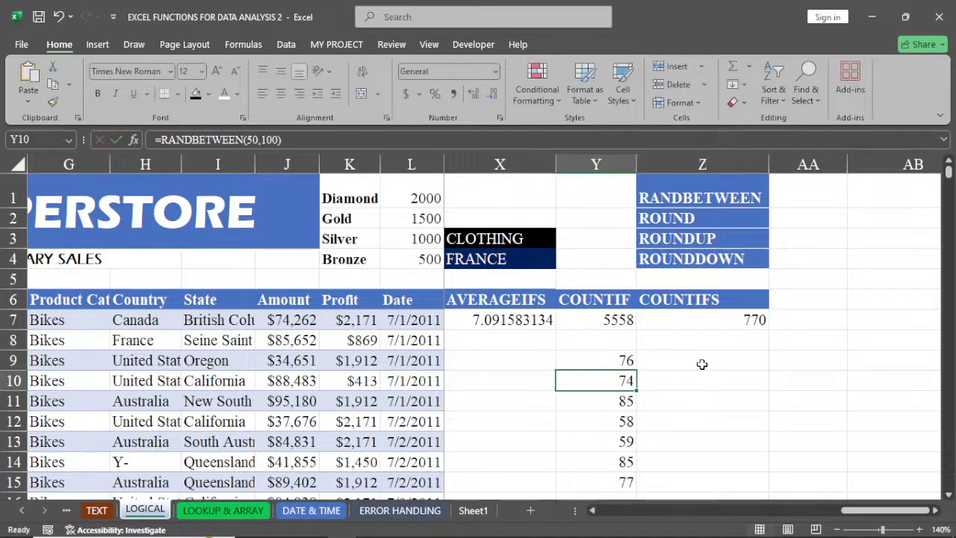
{"action": "left_click", "coordinate": [616, 360]}
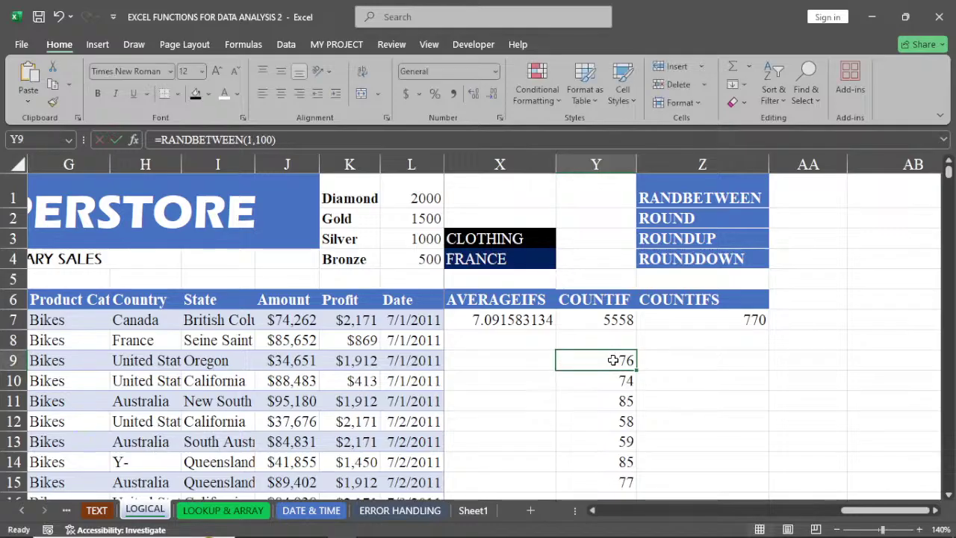
{"action": "left_click_drag", "start_coordinate": [612, 360], "coordinate": [635, 484]}
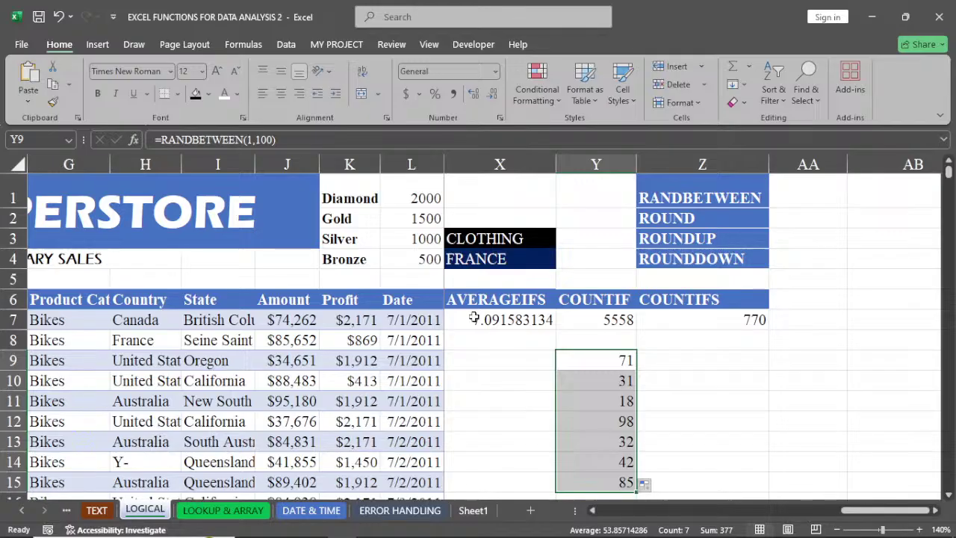
Enter a ROUND formula in X9 that rounds the AVERAGEIFS result in X7 to 1 decimal digit
{"action": "left_click", "coordinate": [475, 362]}
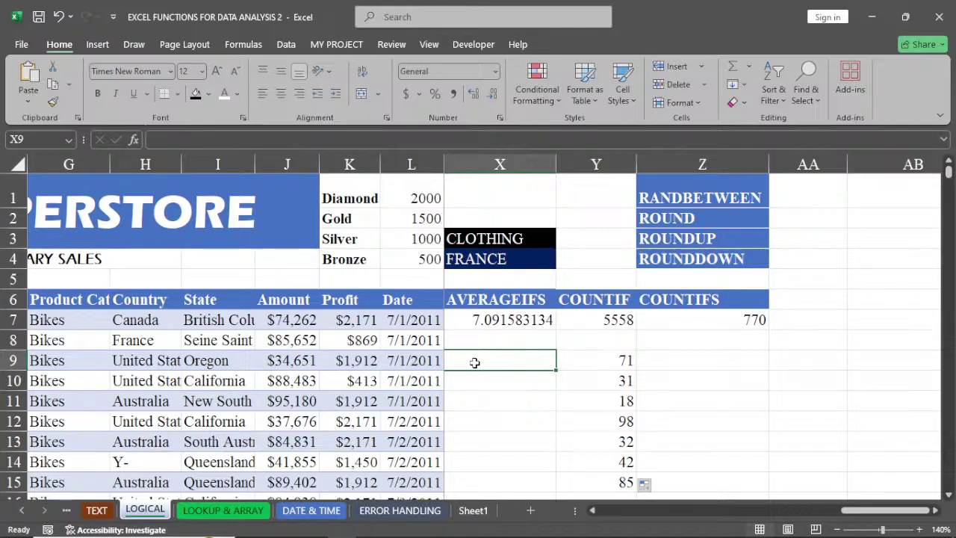
{"action": "type", "text": "="}
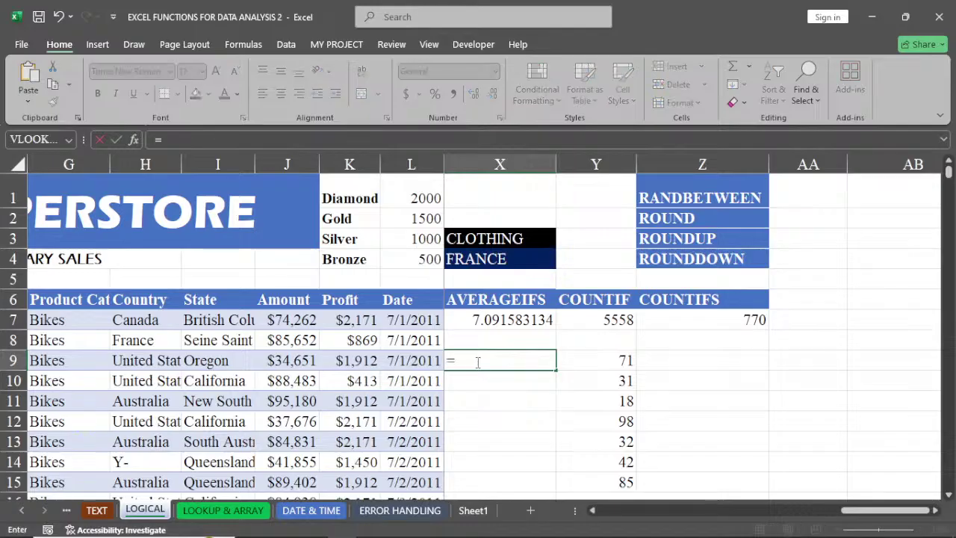
{"action": "type", "text": "ROU"}
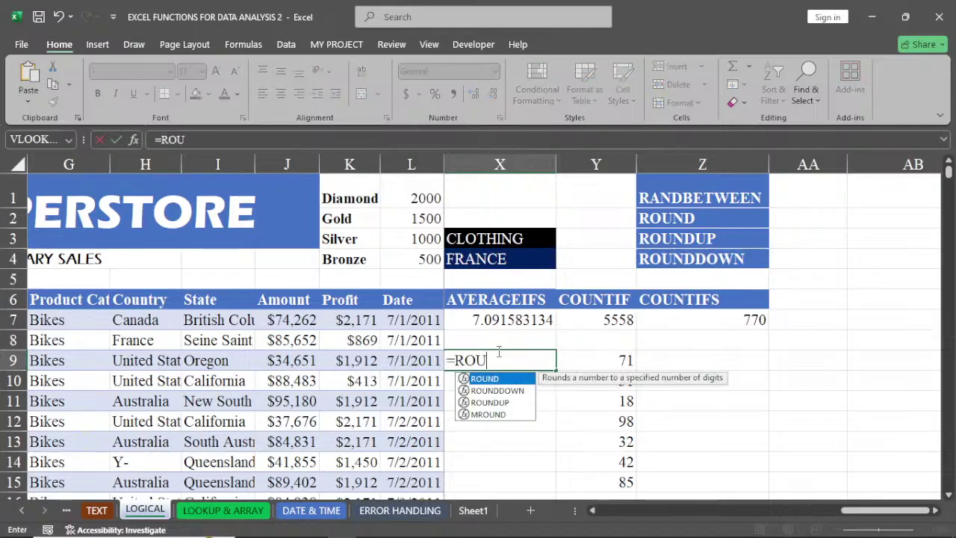
{"action": "double_click", "coordinate": [497, 380]}
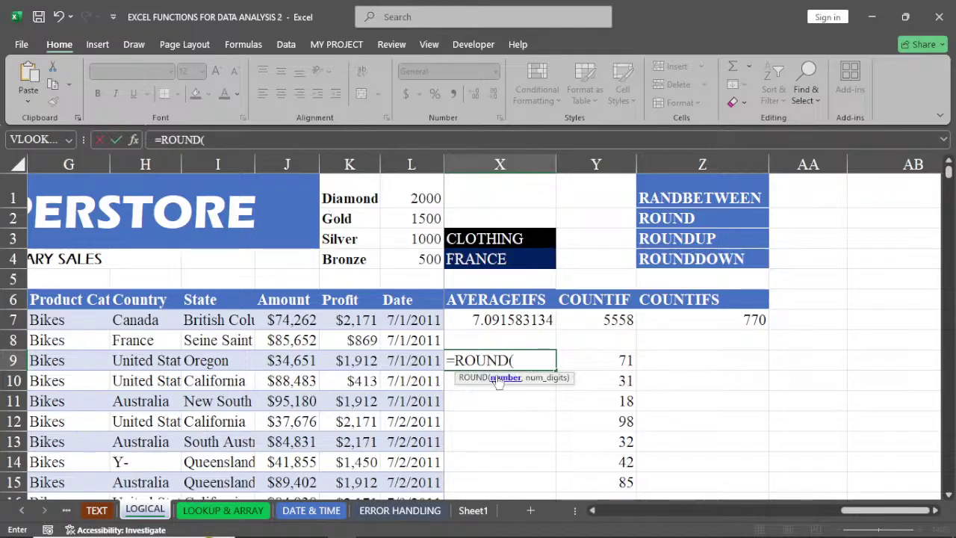
{"action": "left_click", "coordinate": [508, 321]}
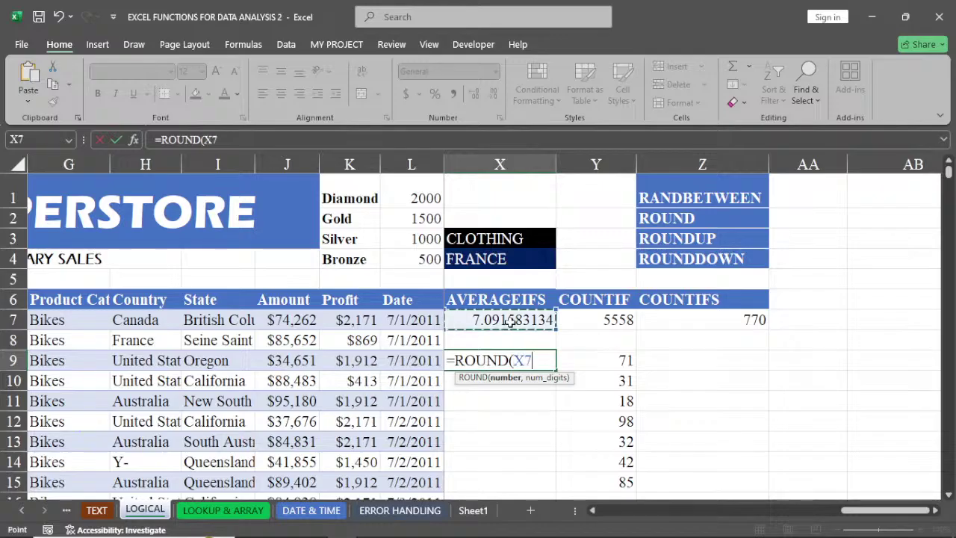
{"action": "type", "text": ","}
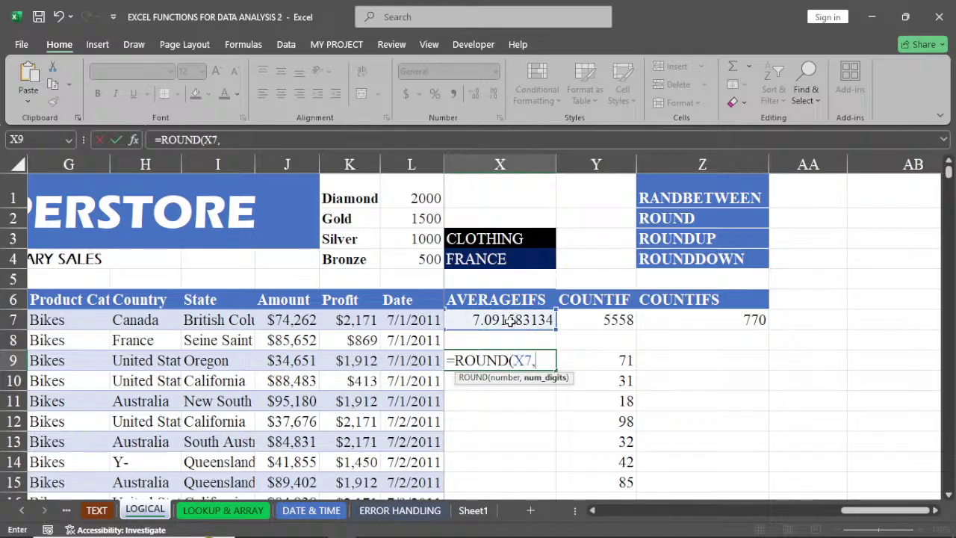
{"action": "type", "text": "1"}
{"action": "key", "text": "Return"}
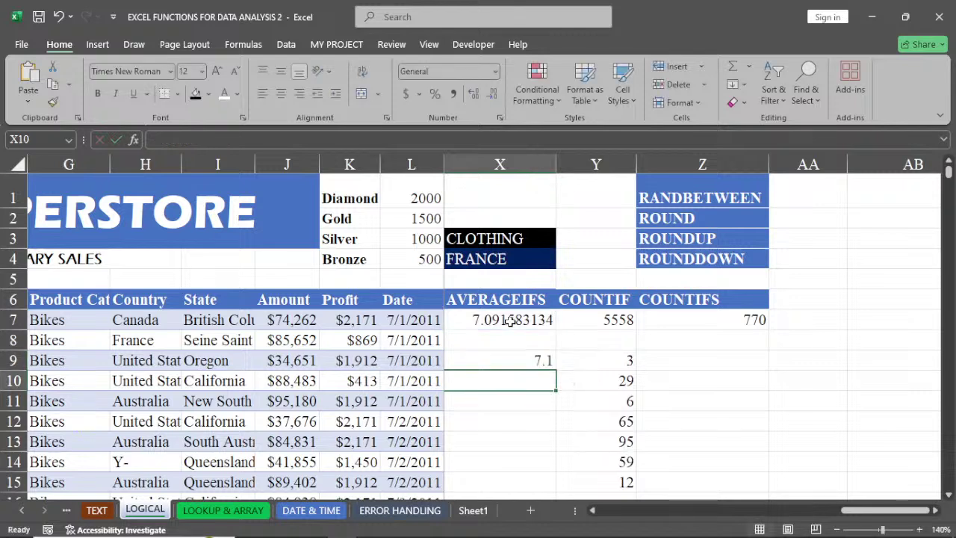